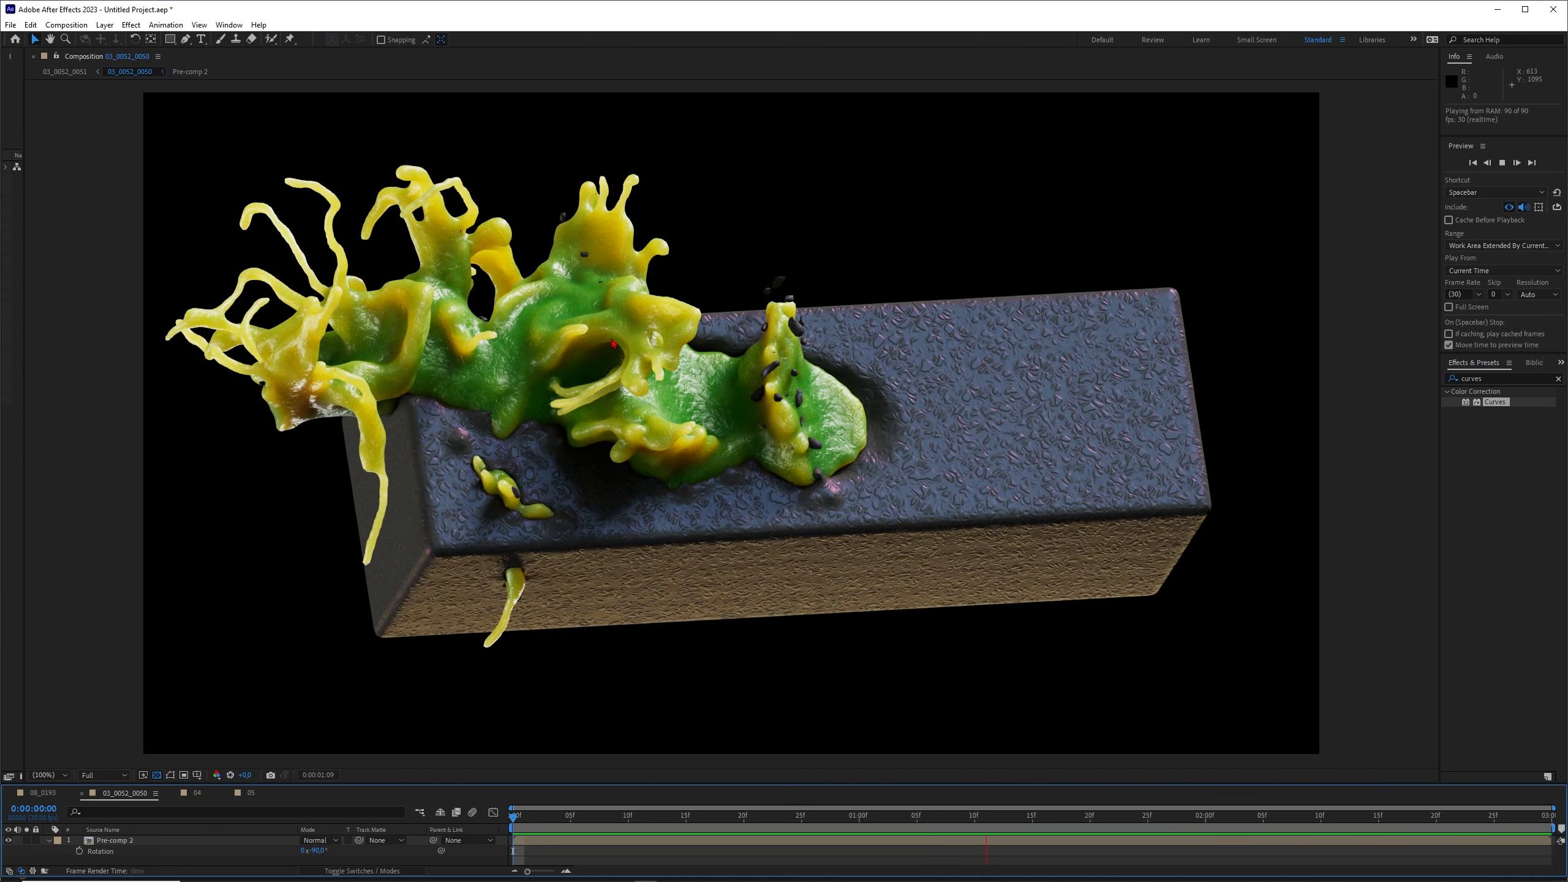
# Scrub back and forth through composition 03_0052_0050 to examine how the green and yellow growth spreads over the block.
pyautogui.click(557, 817)
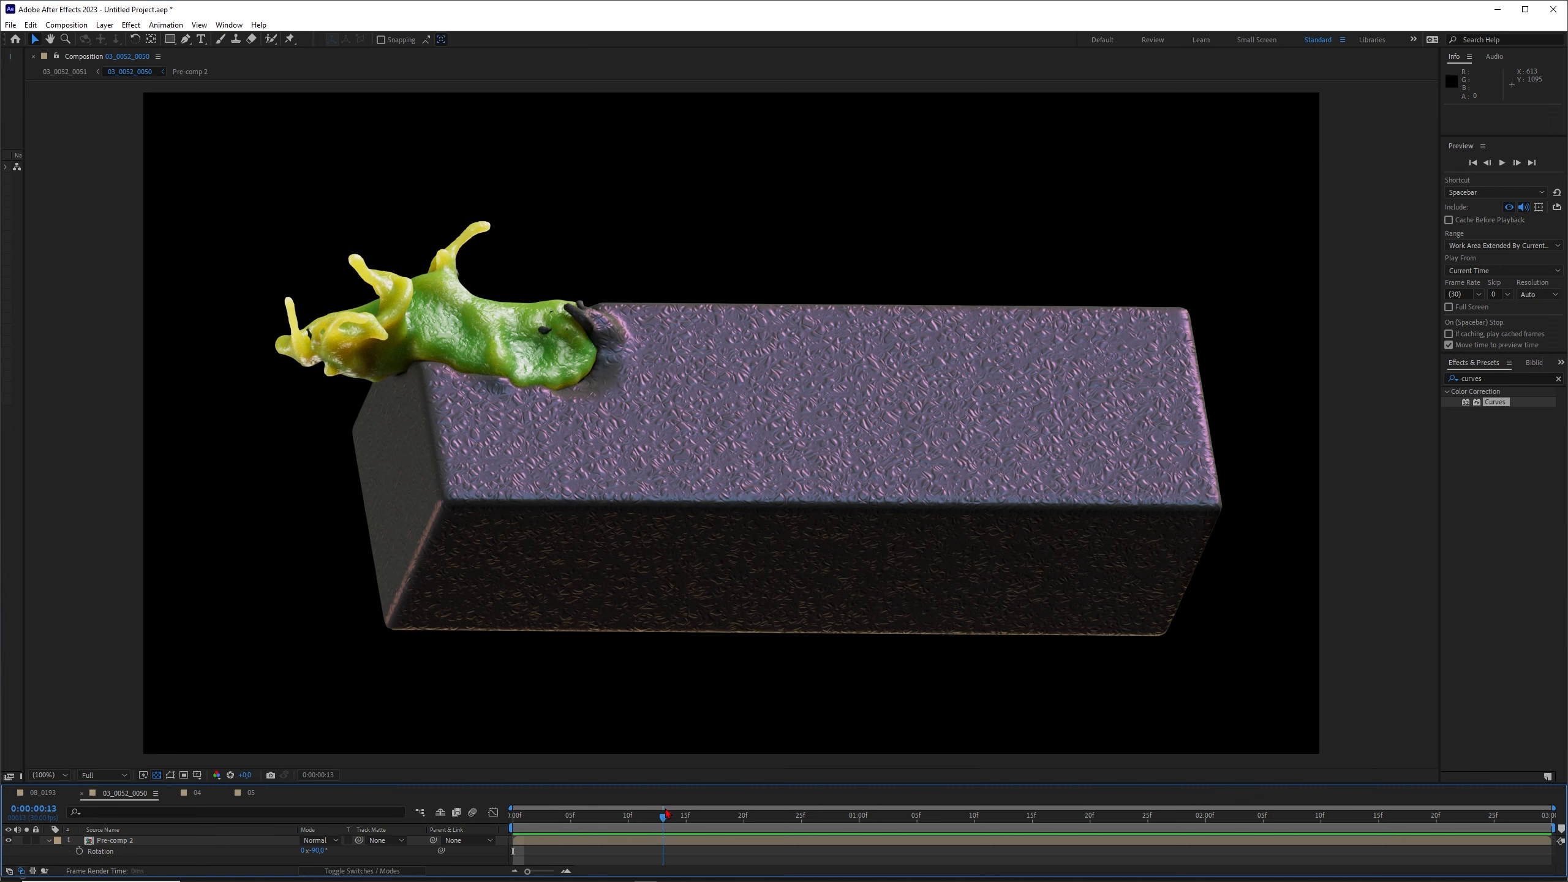
pyautogui.moveTo(667, 814); pyautogui.dragTo(675, 814)
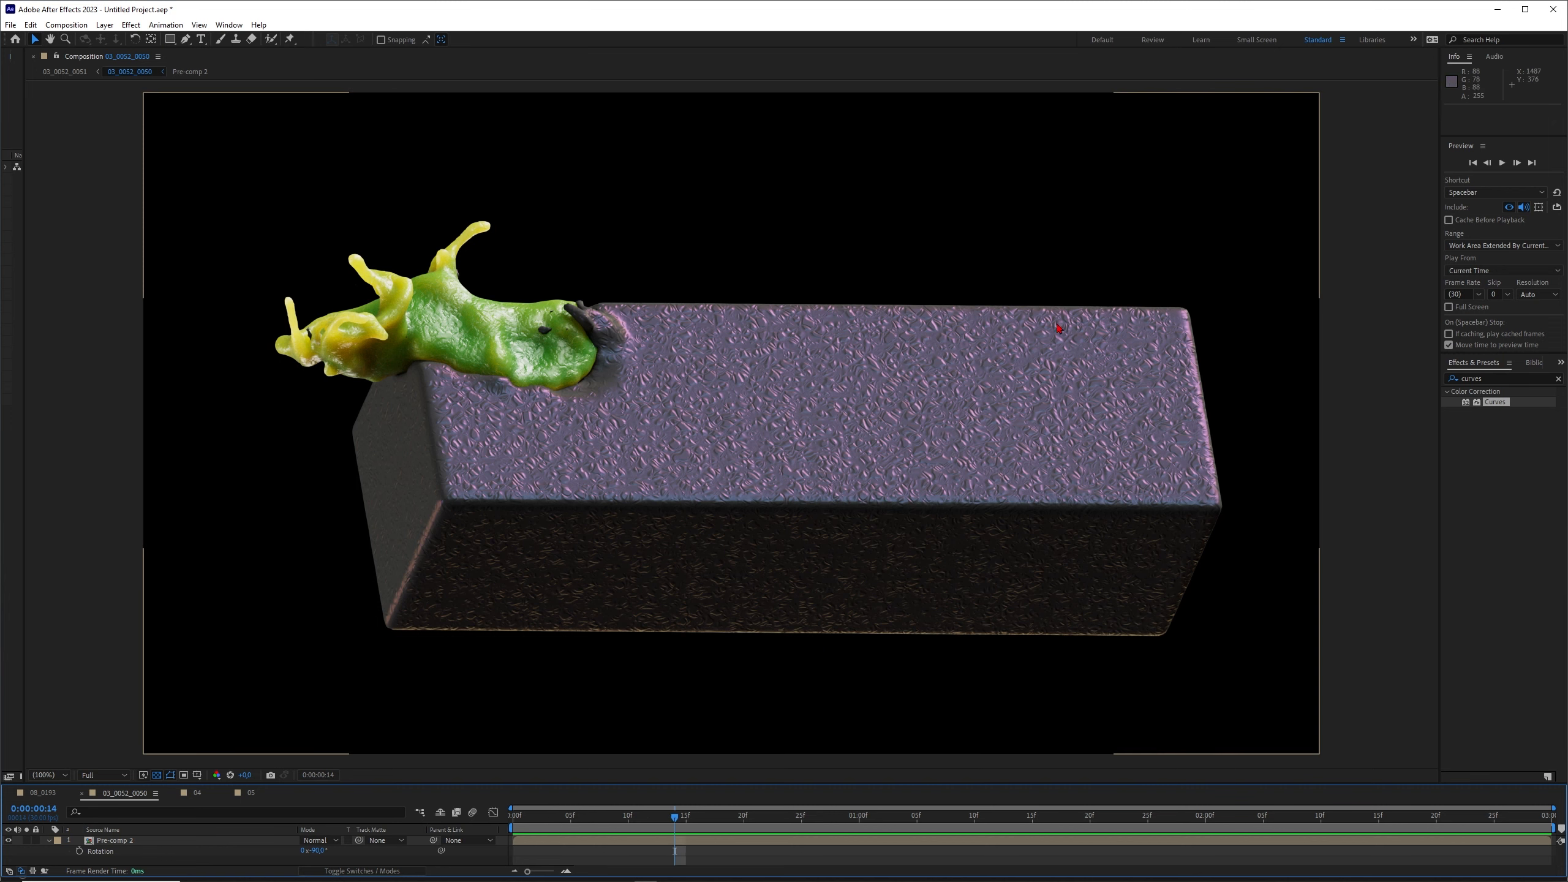
pyautogui.click(894, 817)
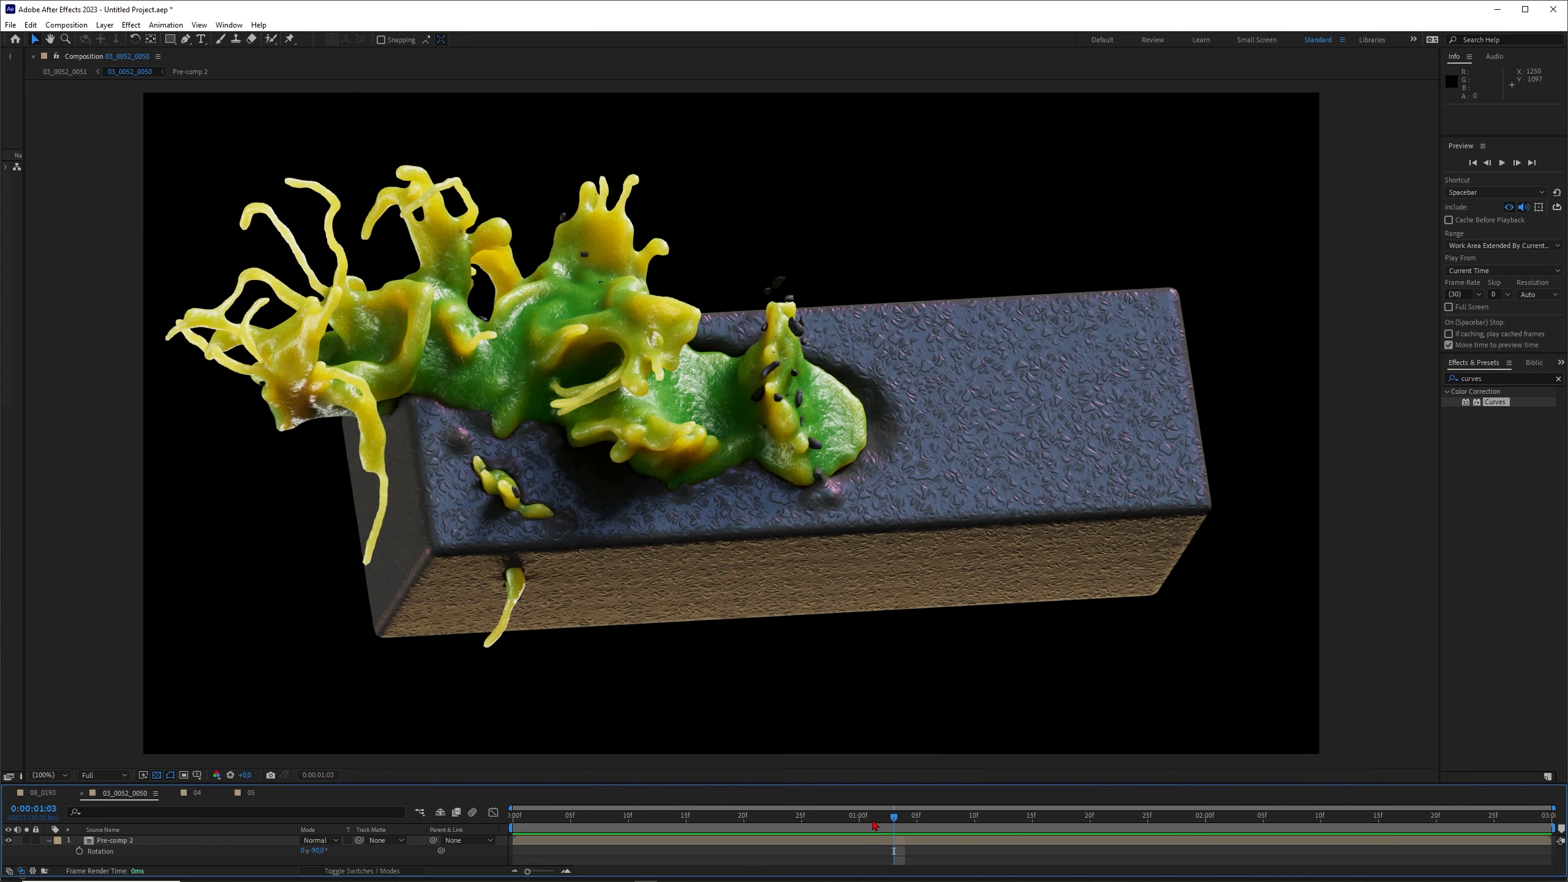
pyautogui.moveTo(893, 818); pyautogui.dragTo(720, 815)
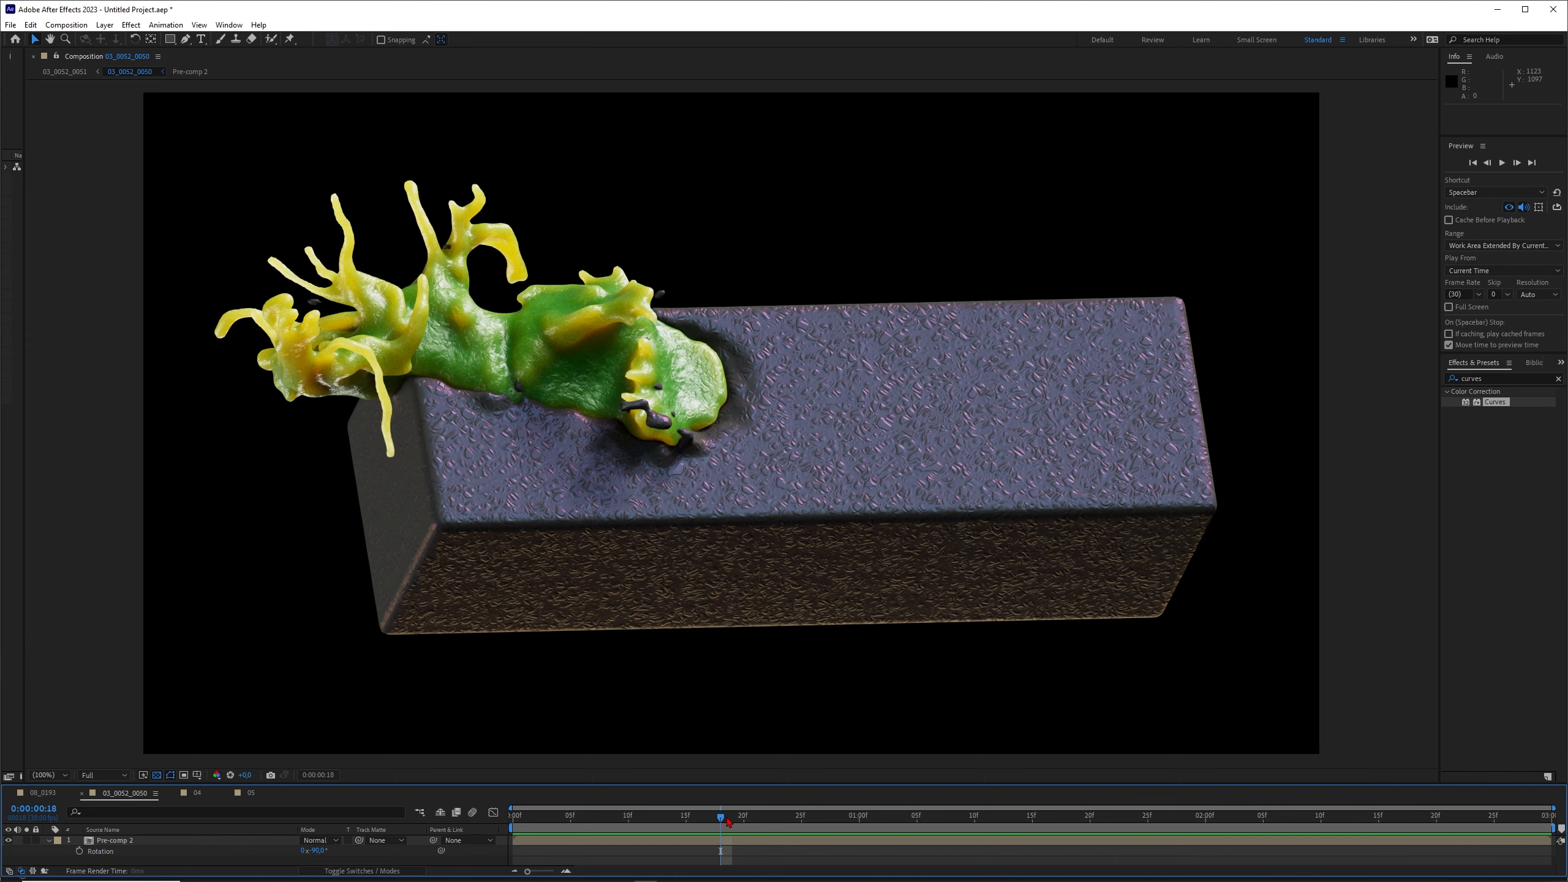
pyautogui.moveTo(726, 818); pyautogui.dragTo(772, 816)
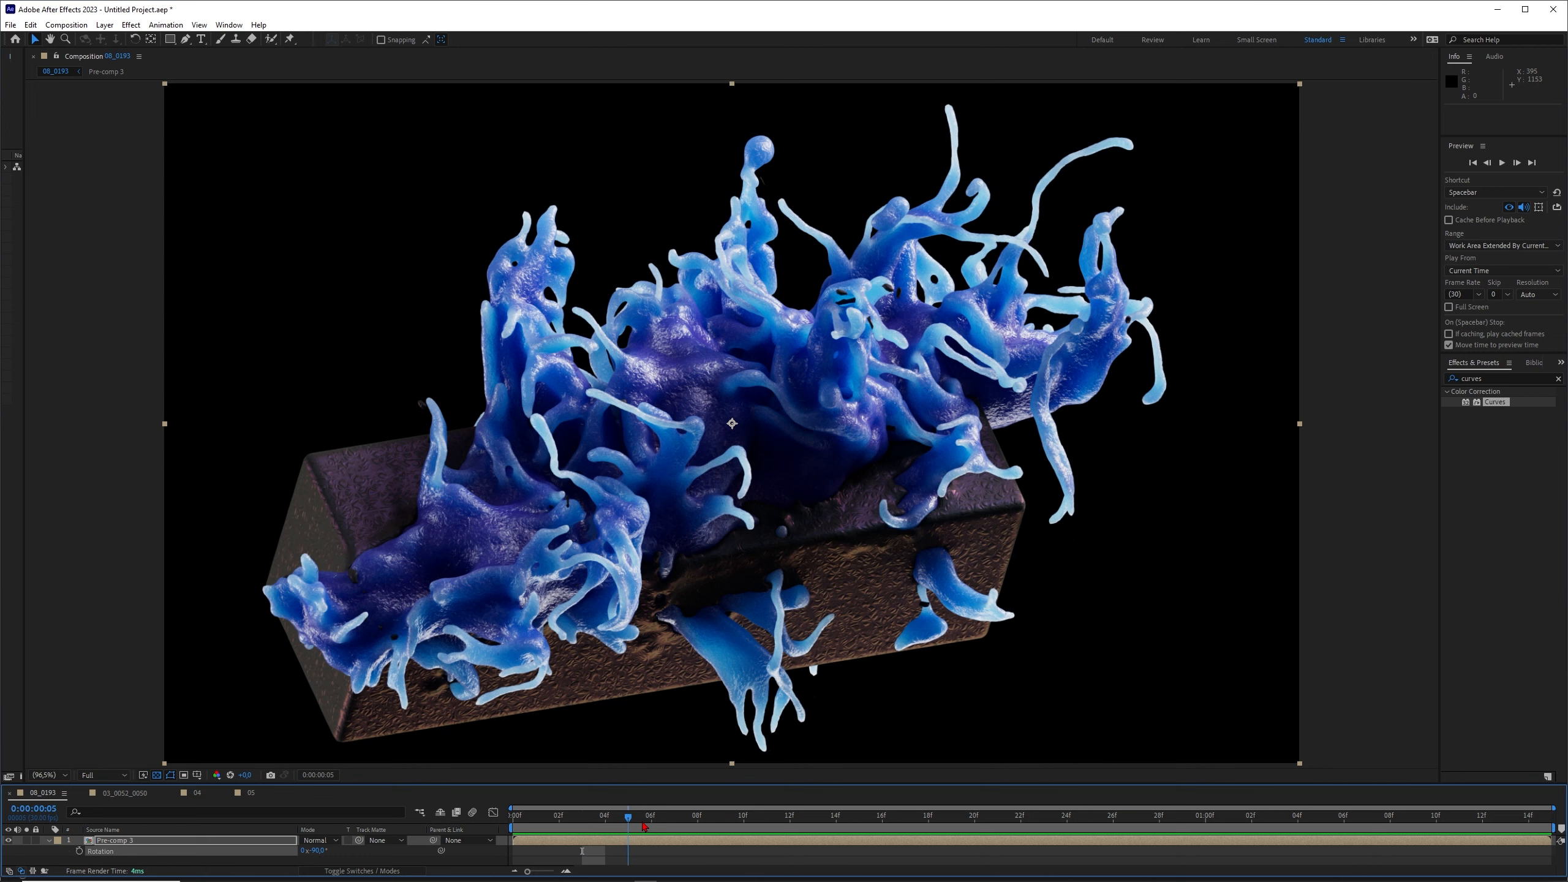
# Scrub through composition 08_0193 to examine the blue, orange and green-yellow variations of the rendered growth.
pyautogui.moveTo(711, 826); pyautogui.dragTo(997, 825)
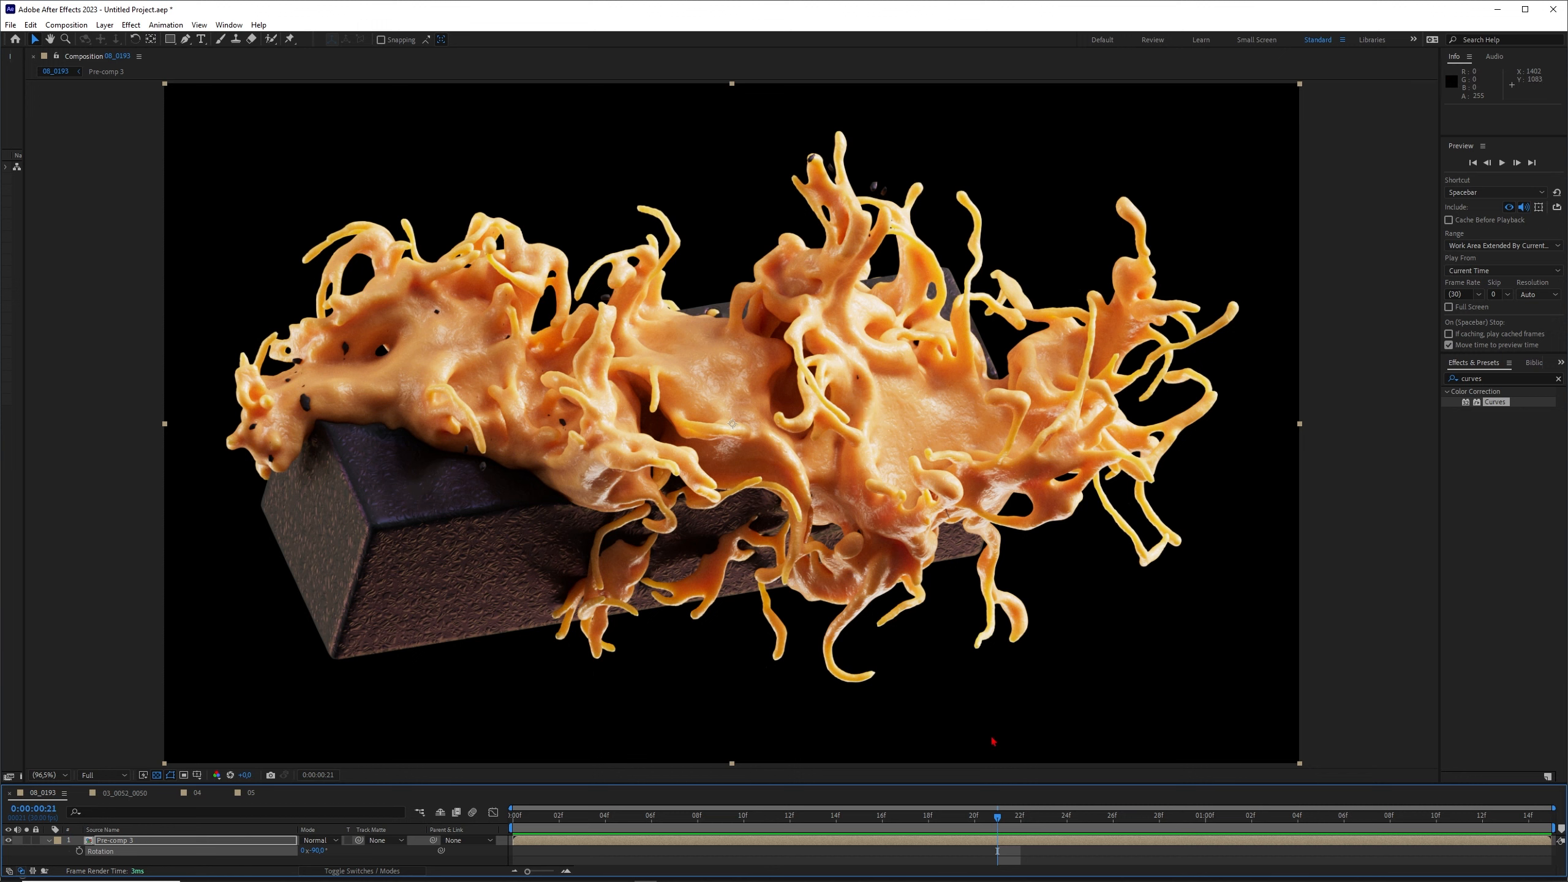
pyautogui.moveTo(1045, 818); pyautogui.dragTo(1319, 823)
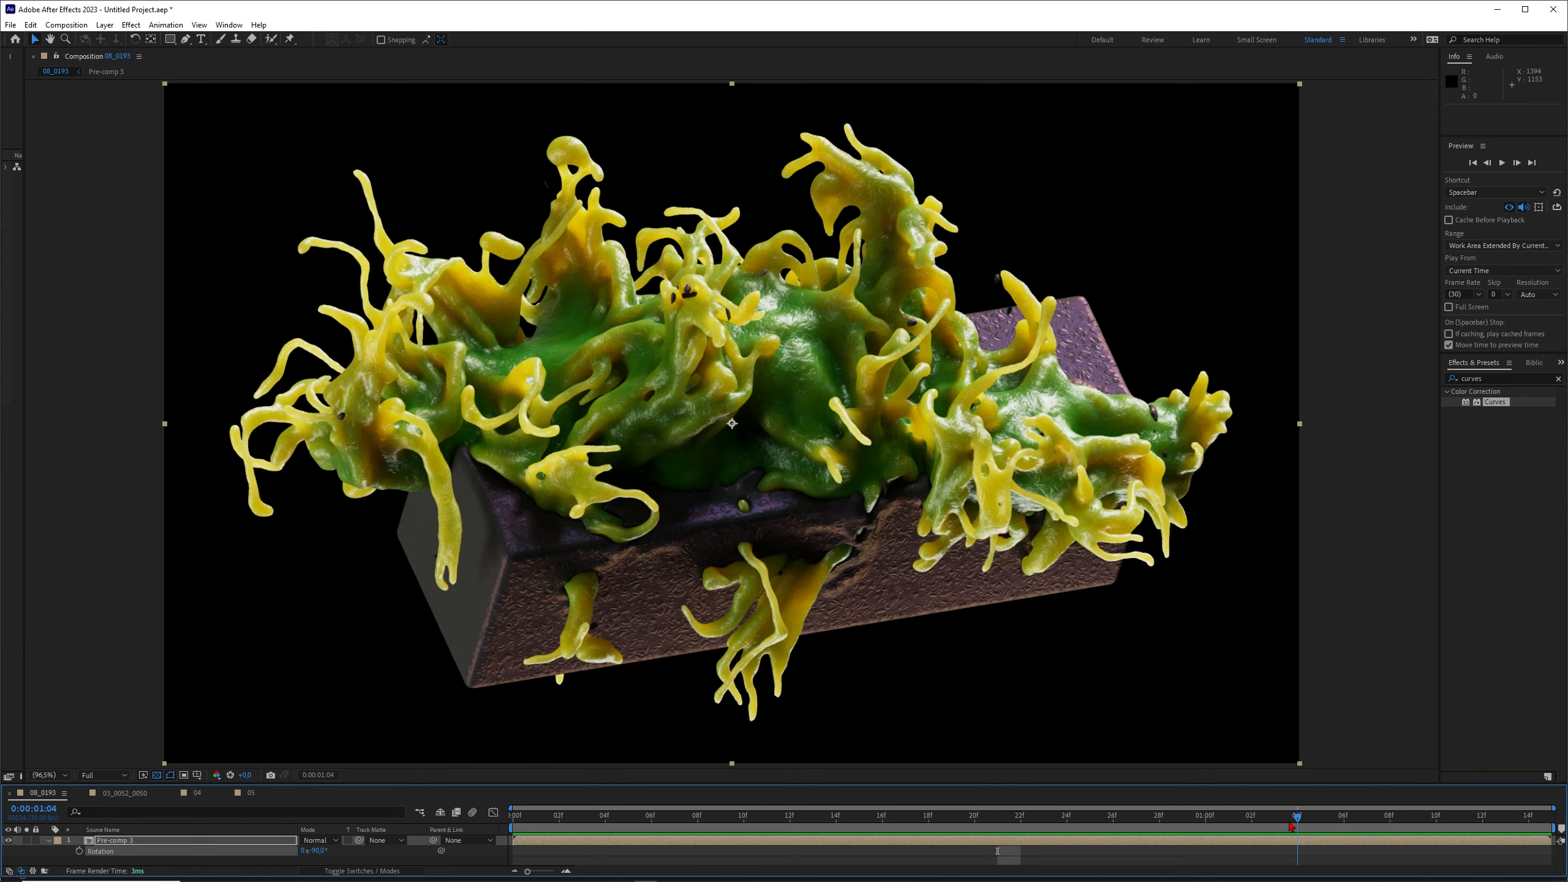
pyautogui.moveTo(1431, 829); pyautogui.dragTo(1157, 826)
pyautogui.moveTo(903, 821); pyautogui.dragTo(1313, 818)
pyautogui.moveTo(1418, 817); pyautogui.dragTo(1112, 816)
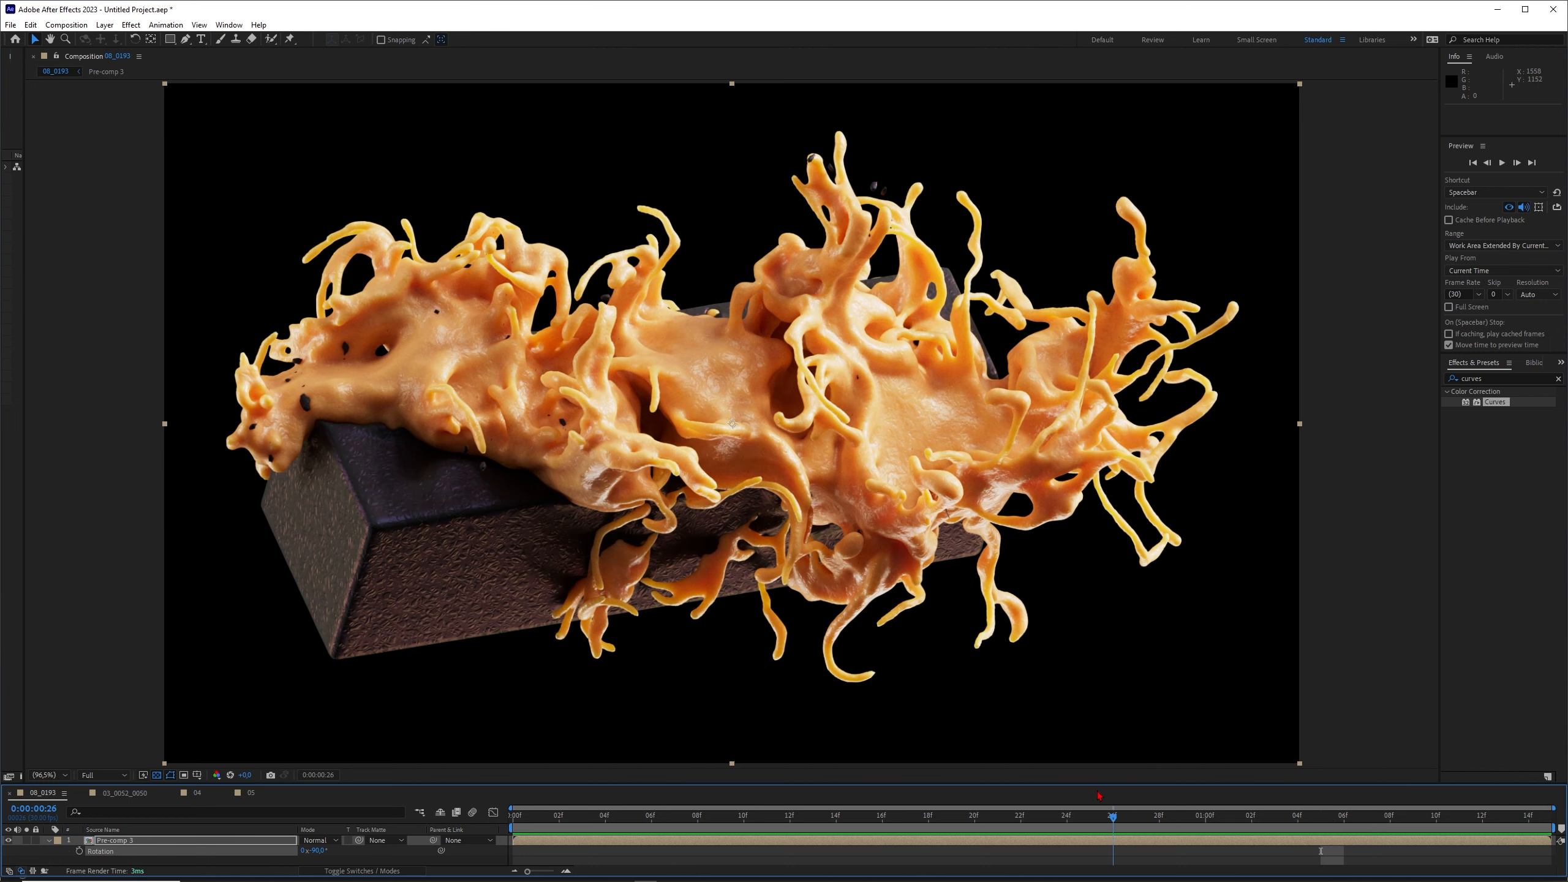
pyautogui.moveTo(1001, 802); pyautogui.dragTo(974, 813)
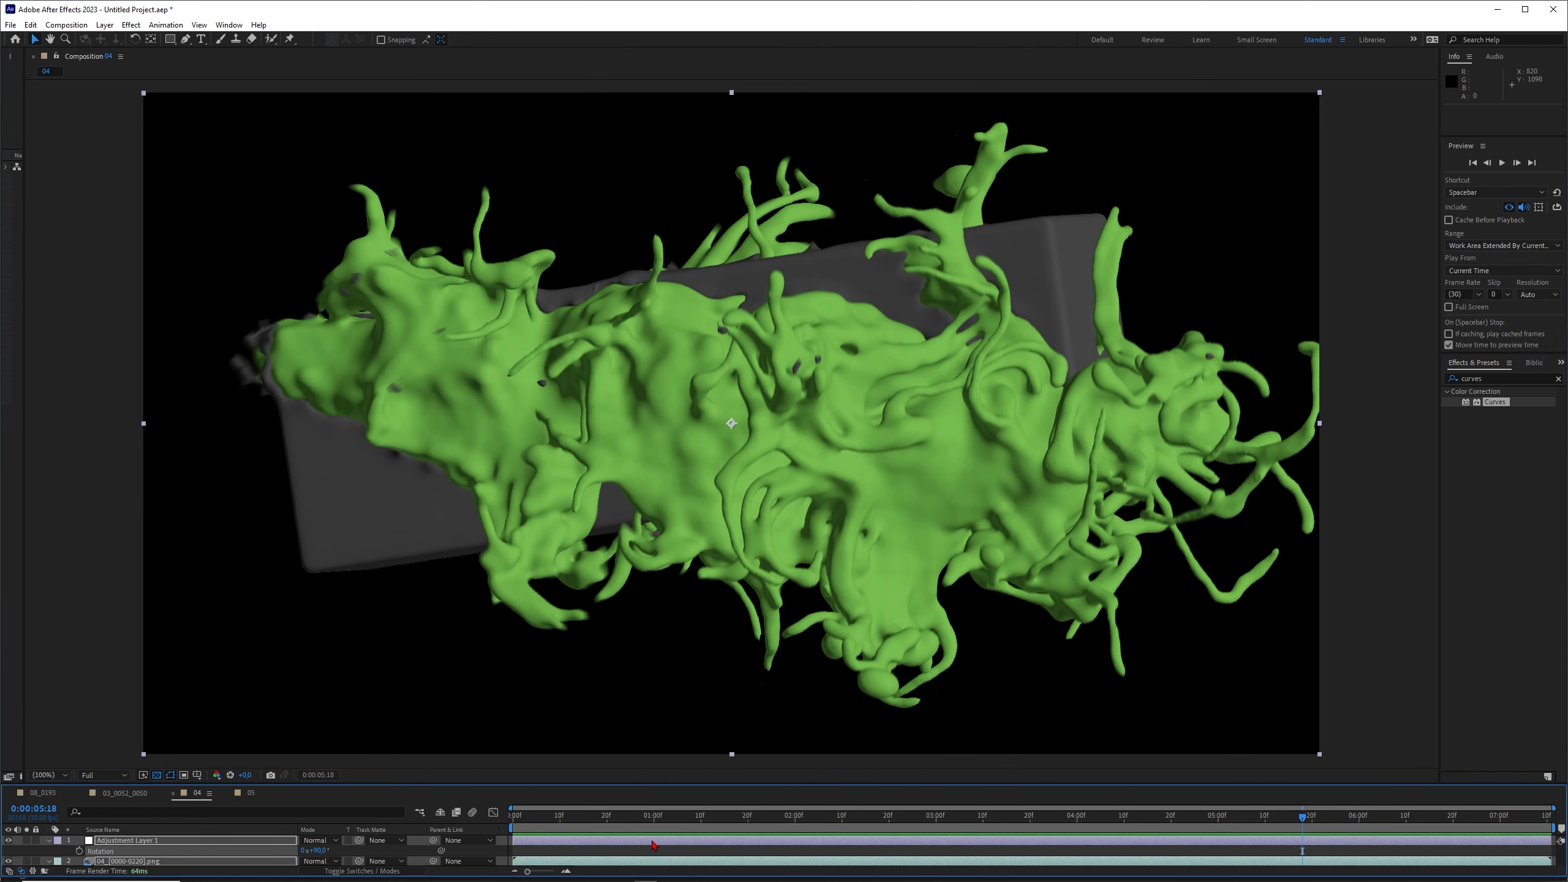
# Compare the untextured green growth in composition 04 with the render in 03_0052_0050 by scrubbing and playing both.
pyautogui.moveTo(647, 823); pyautogui.dragTo(1002, 833)
pyautogui.click(133, 796)
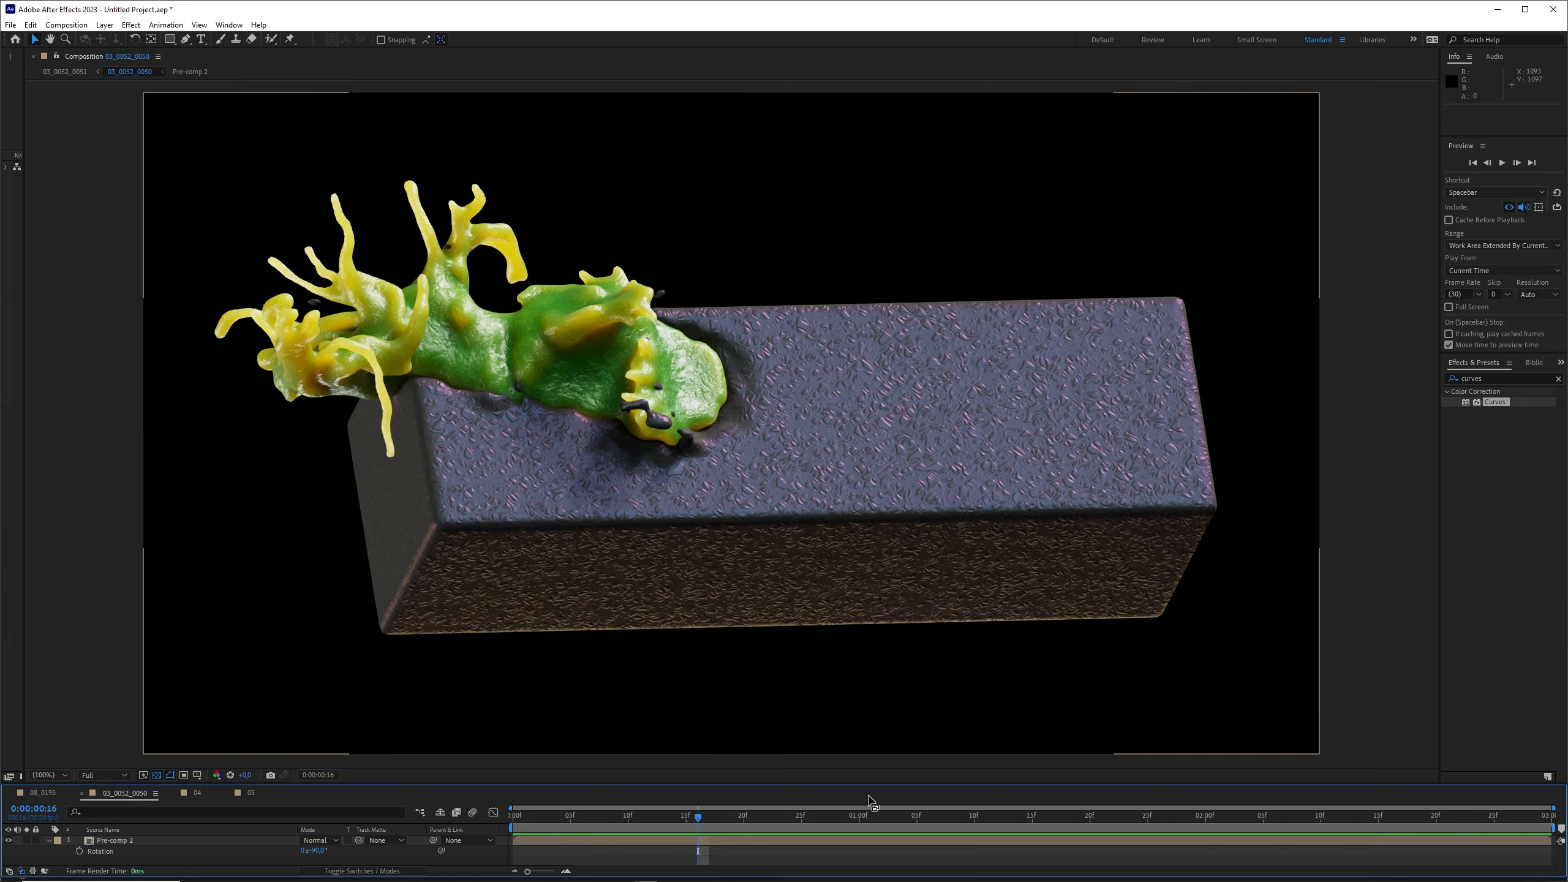
pyautogui.moveTo(871, 816); pyautogui.dragTo(926, 815)
pyautogui.click(197, 793)
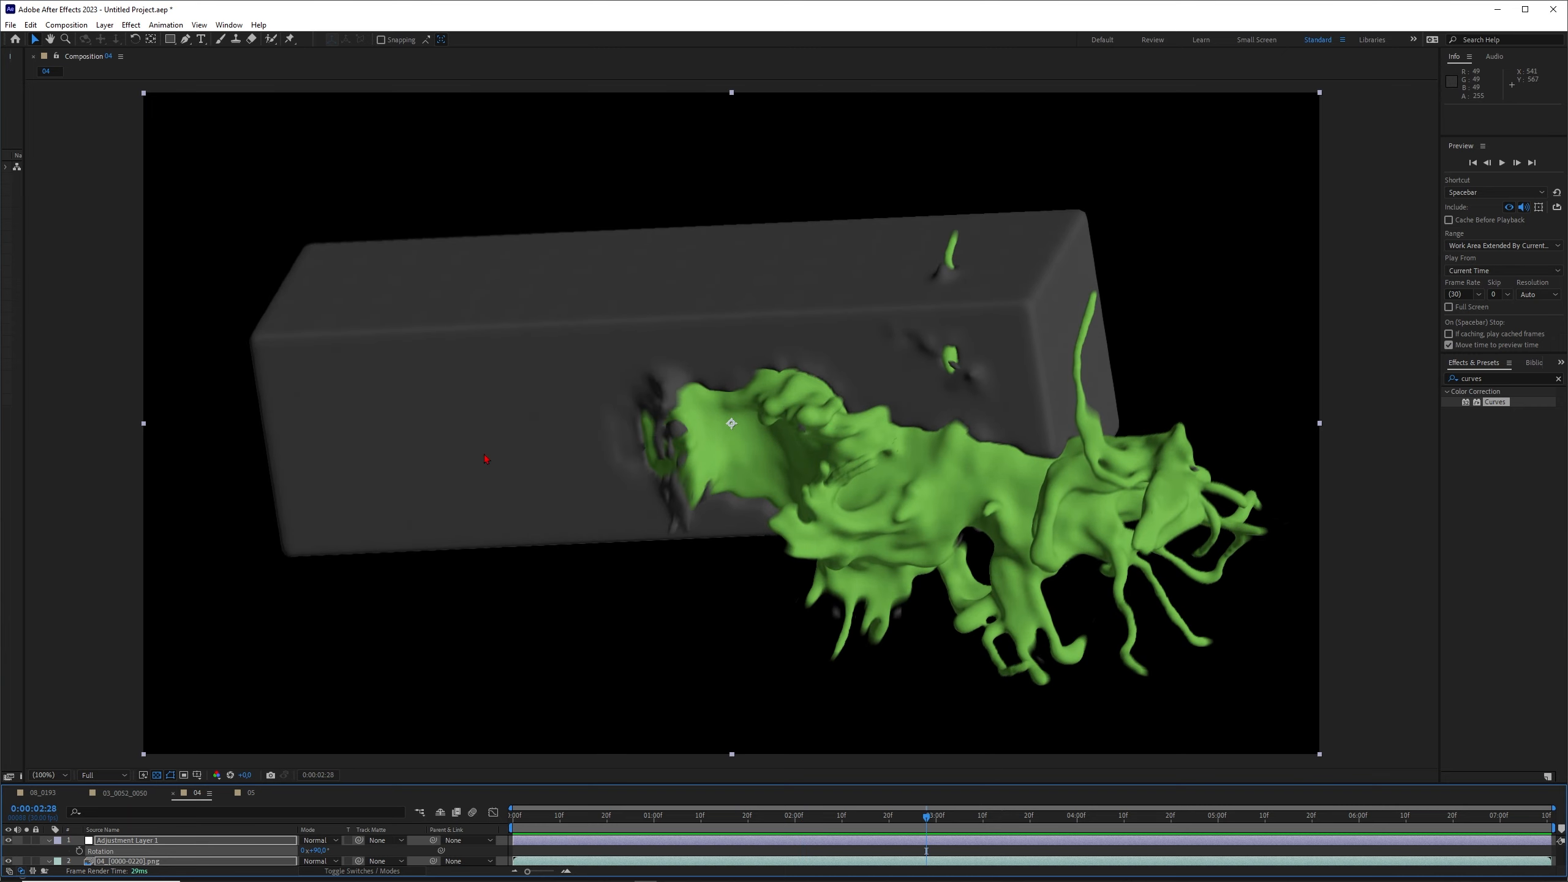
pyautogui.press('space')
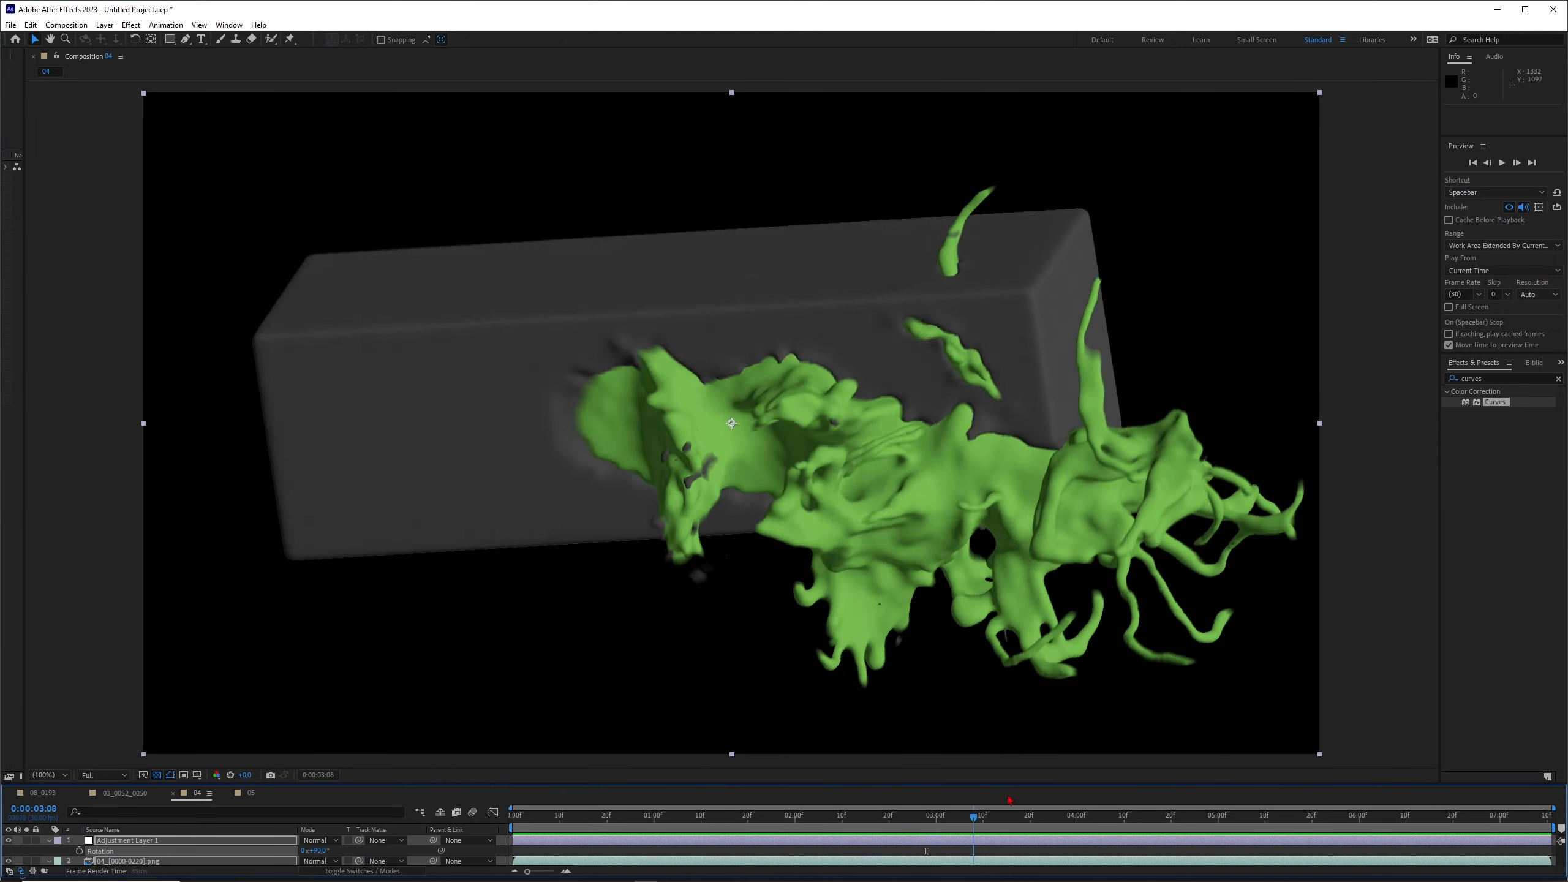
pyautogui.moveTo(1170, 822); pyautogui.dragTo(673, 820)
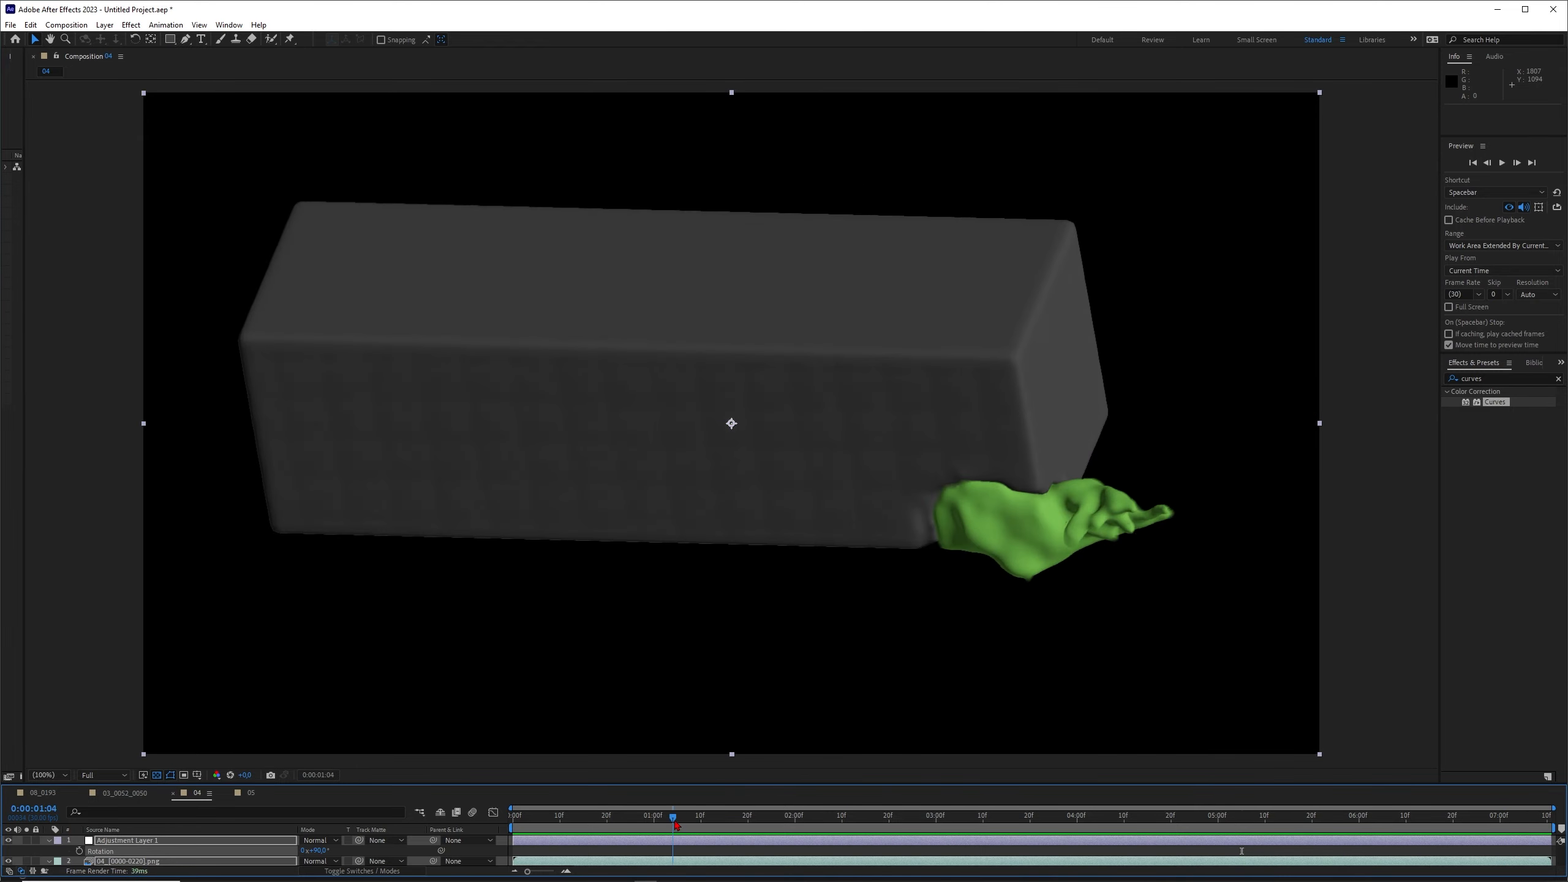
pyautogui.moveTo(678, 821); pyautogui.dragTo(1438, 815)
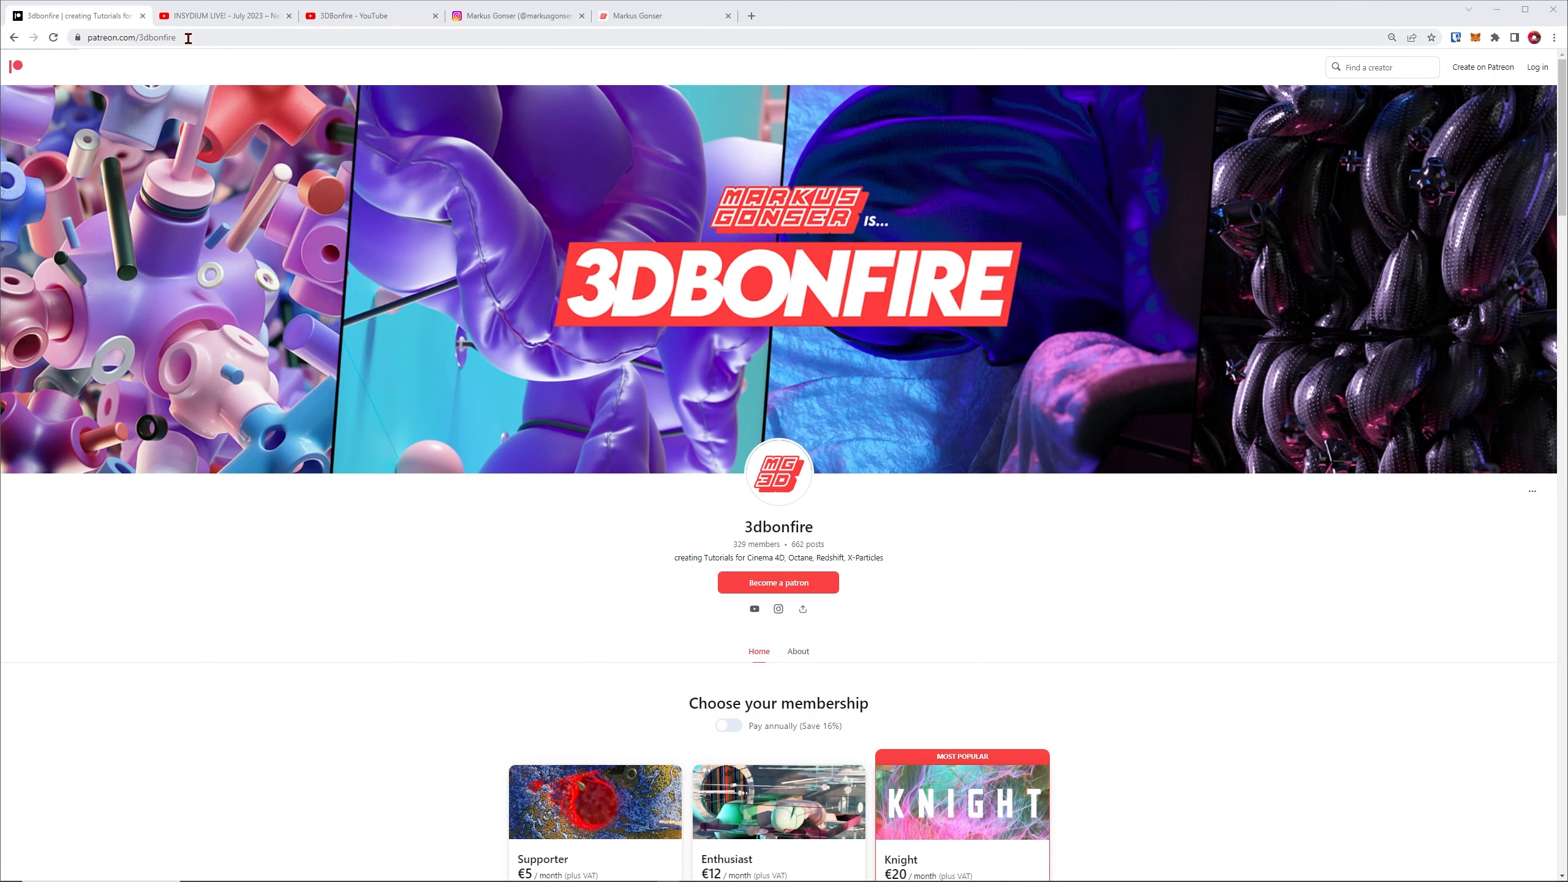
# In the web browser, look over the 3dbonfire Patreon page, including its address, post count and membership tiers.
pyautogui.moveTo(188, 39); pyautogui.dragTo(134, 39)
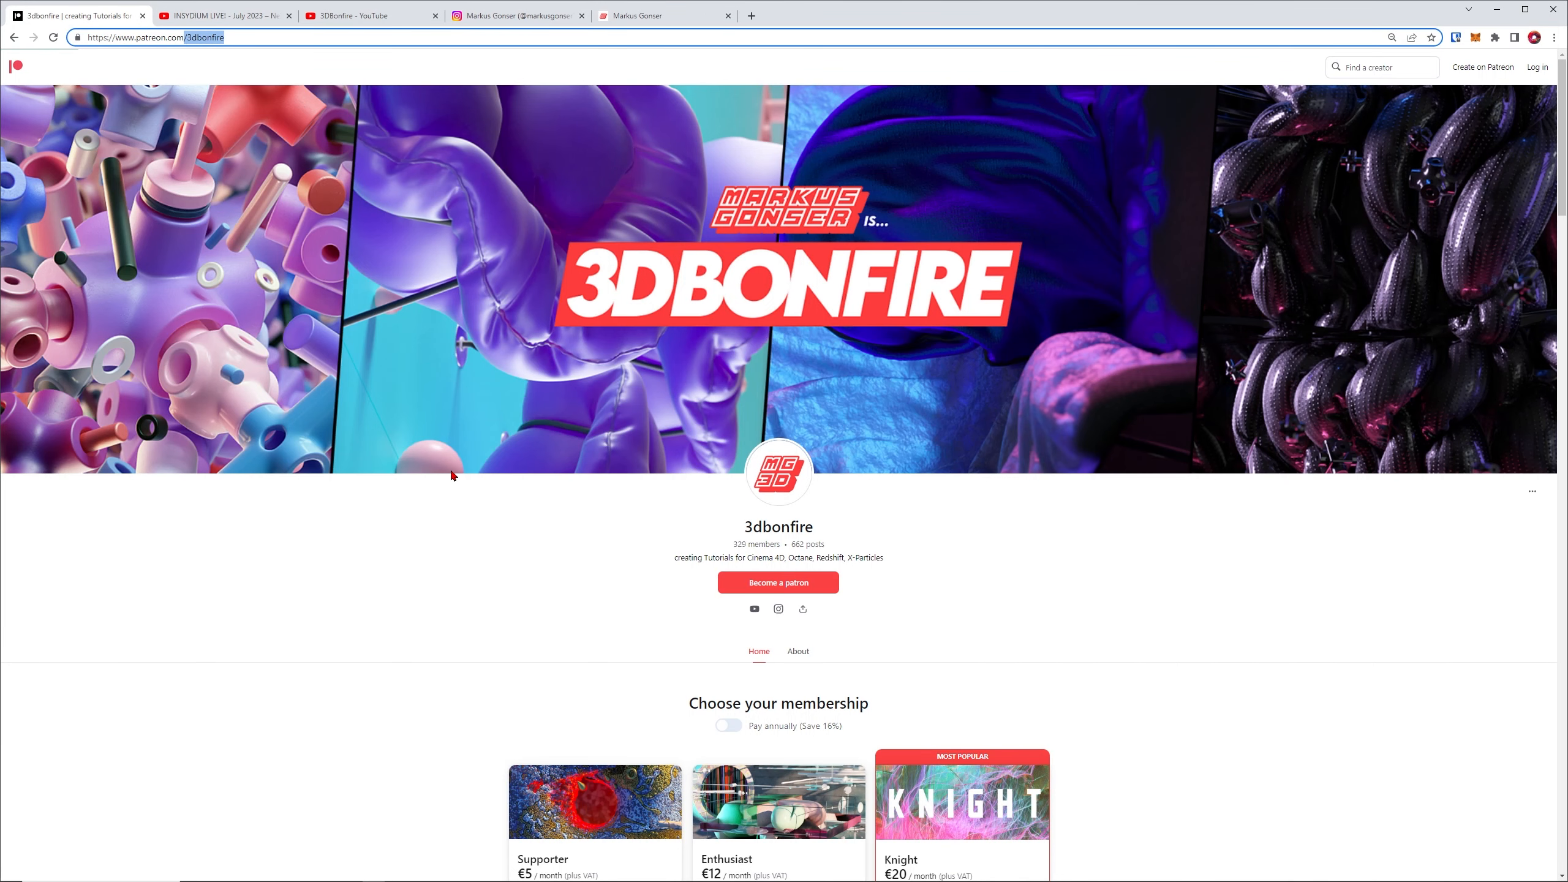
pyautogui.click(526, 583)
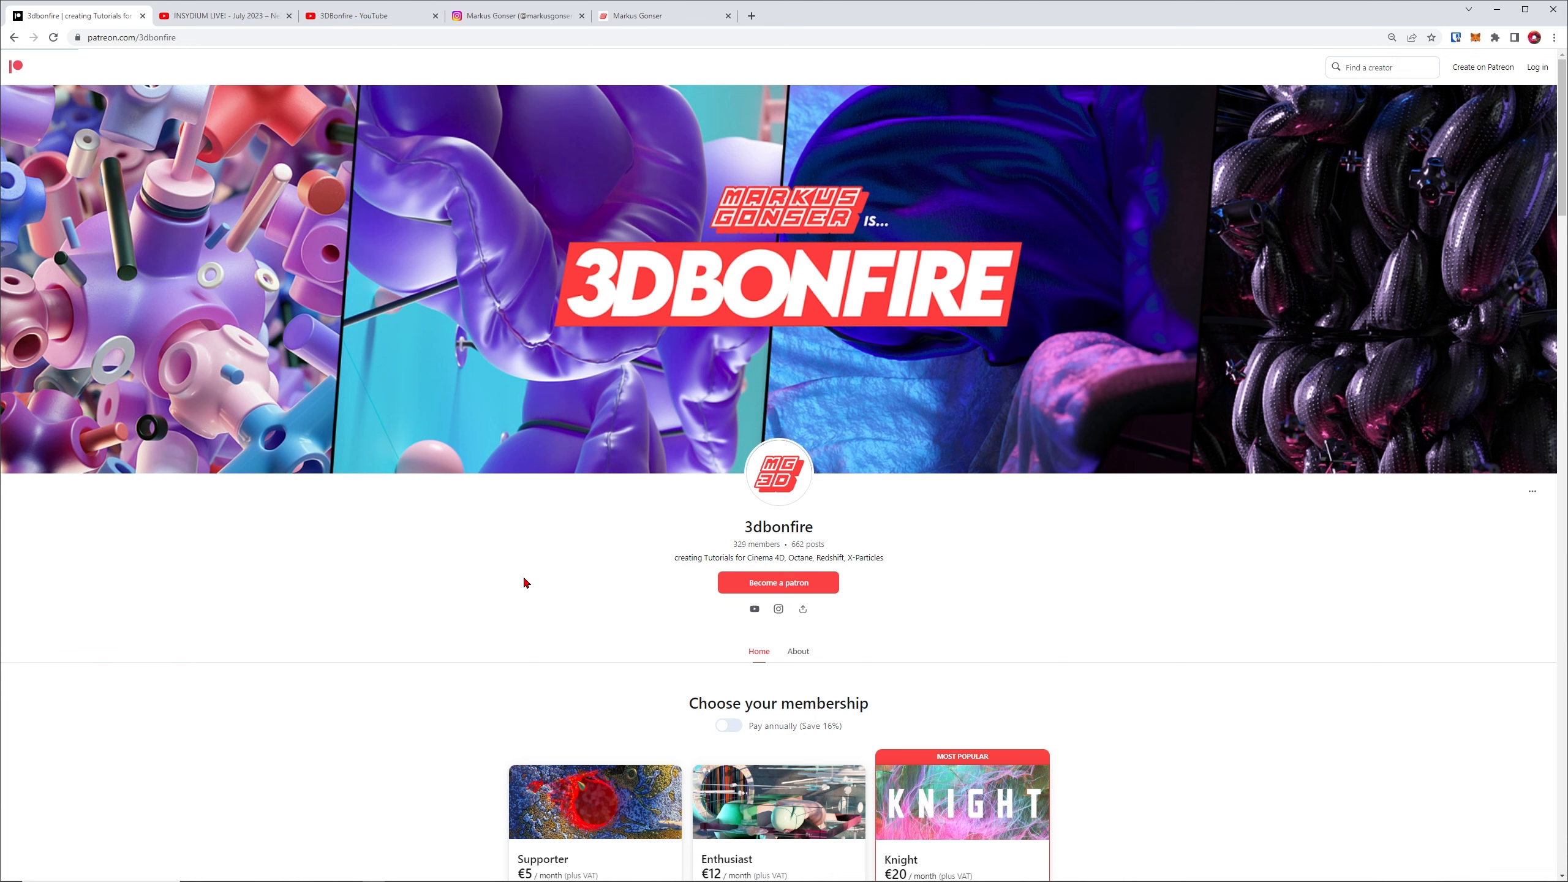
pyautogui.scroll(-1, 563, 579)
pyautogui.moveTo(790, 484); pyautogui.dragTo(825, 483)
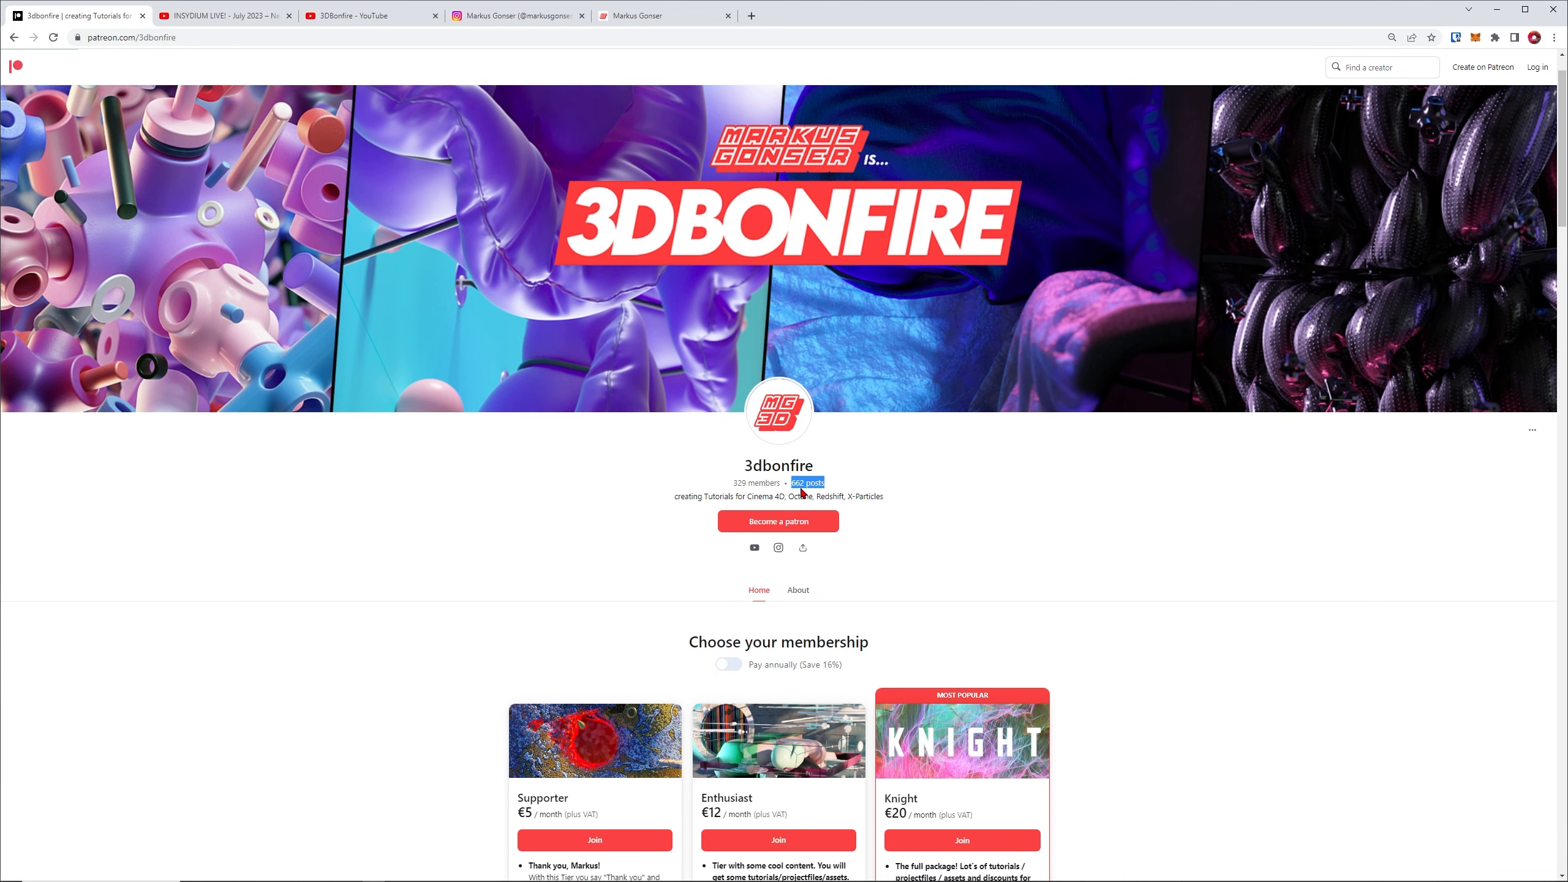
pyautogui.scroll(-3, 466, 523)
pyautogui.scroll(-2, 446, 468)
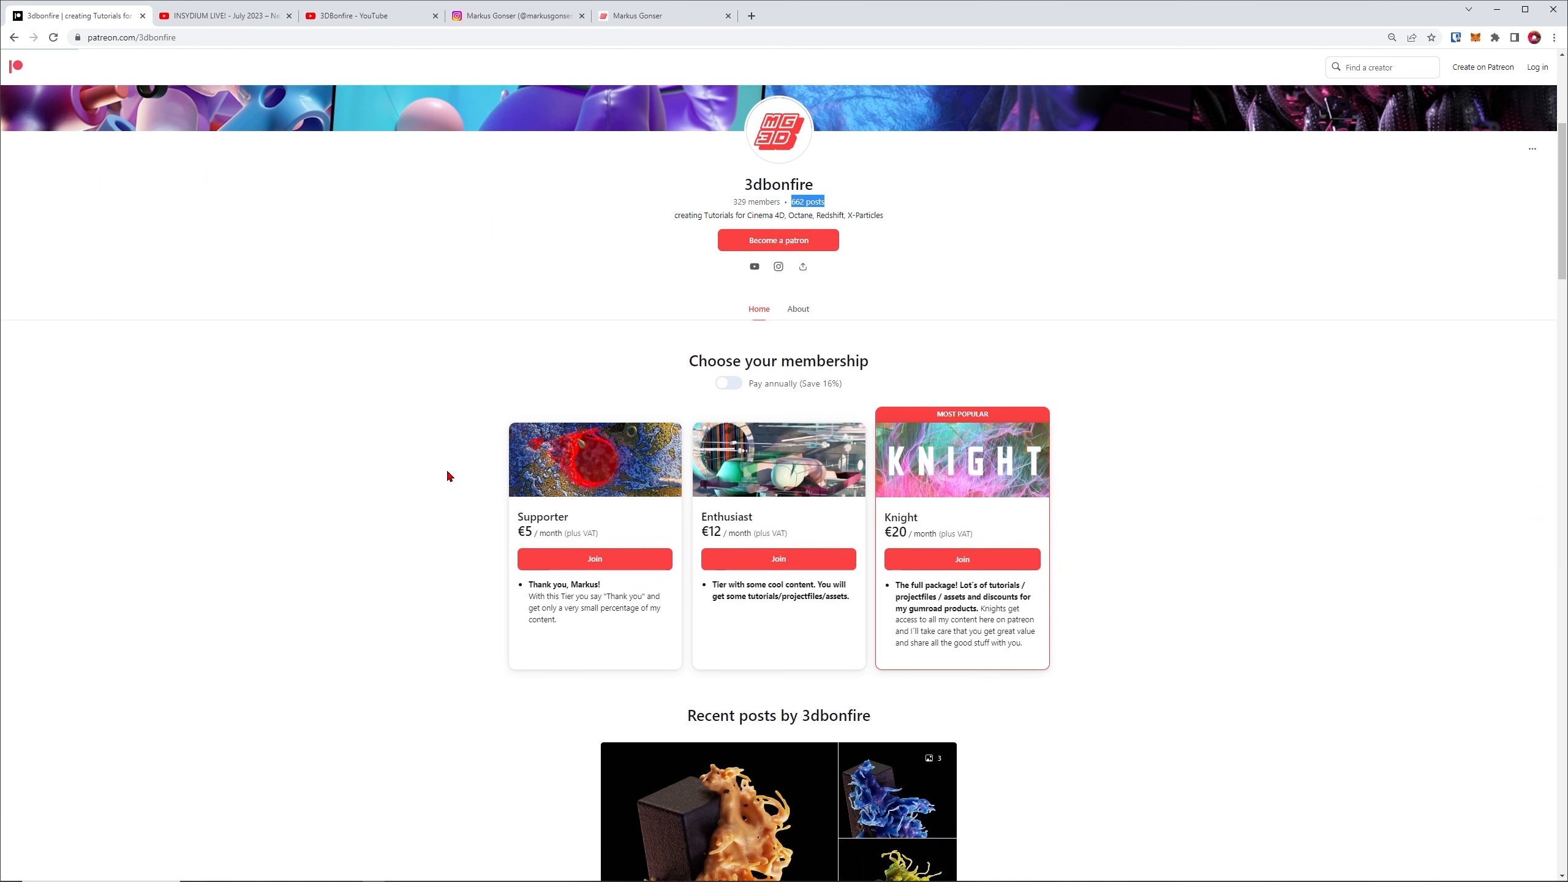
pyautogui.scroll(2, 581, 414)
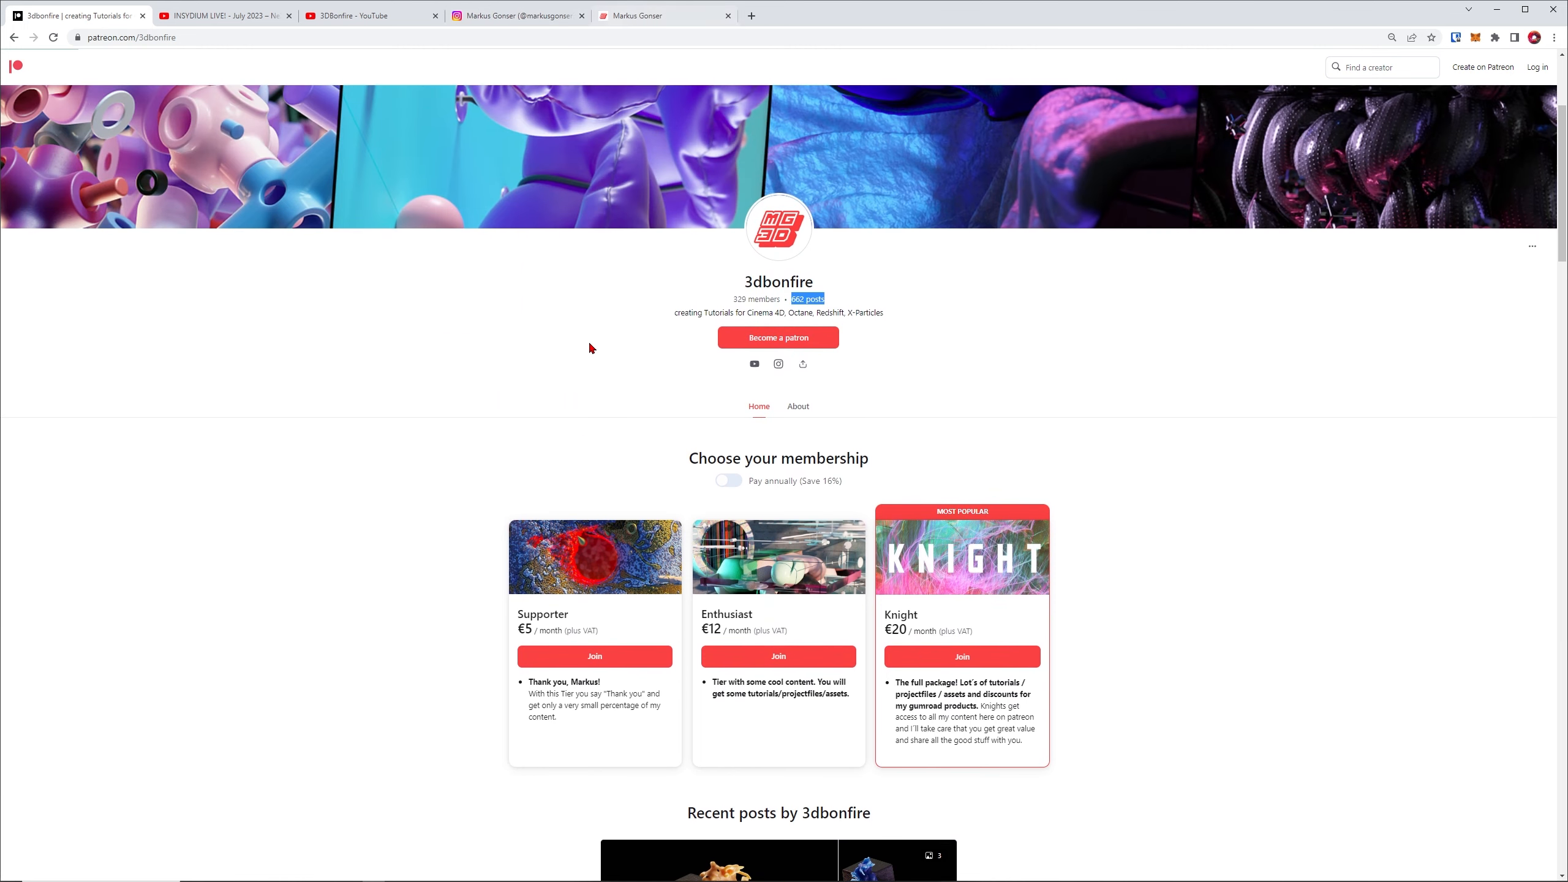
pyautogui.scroll(-2, 490, 480)
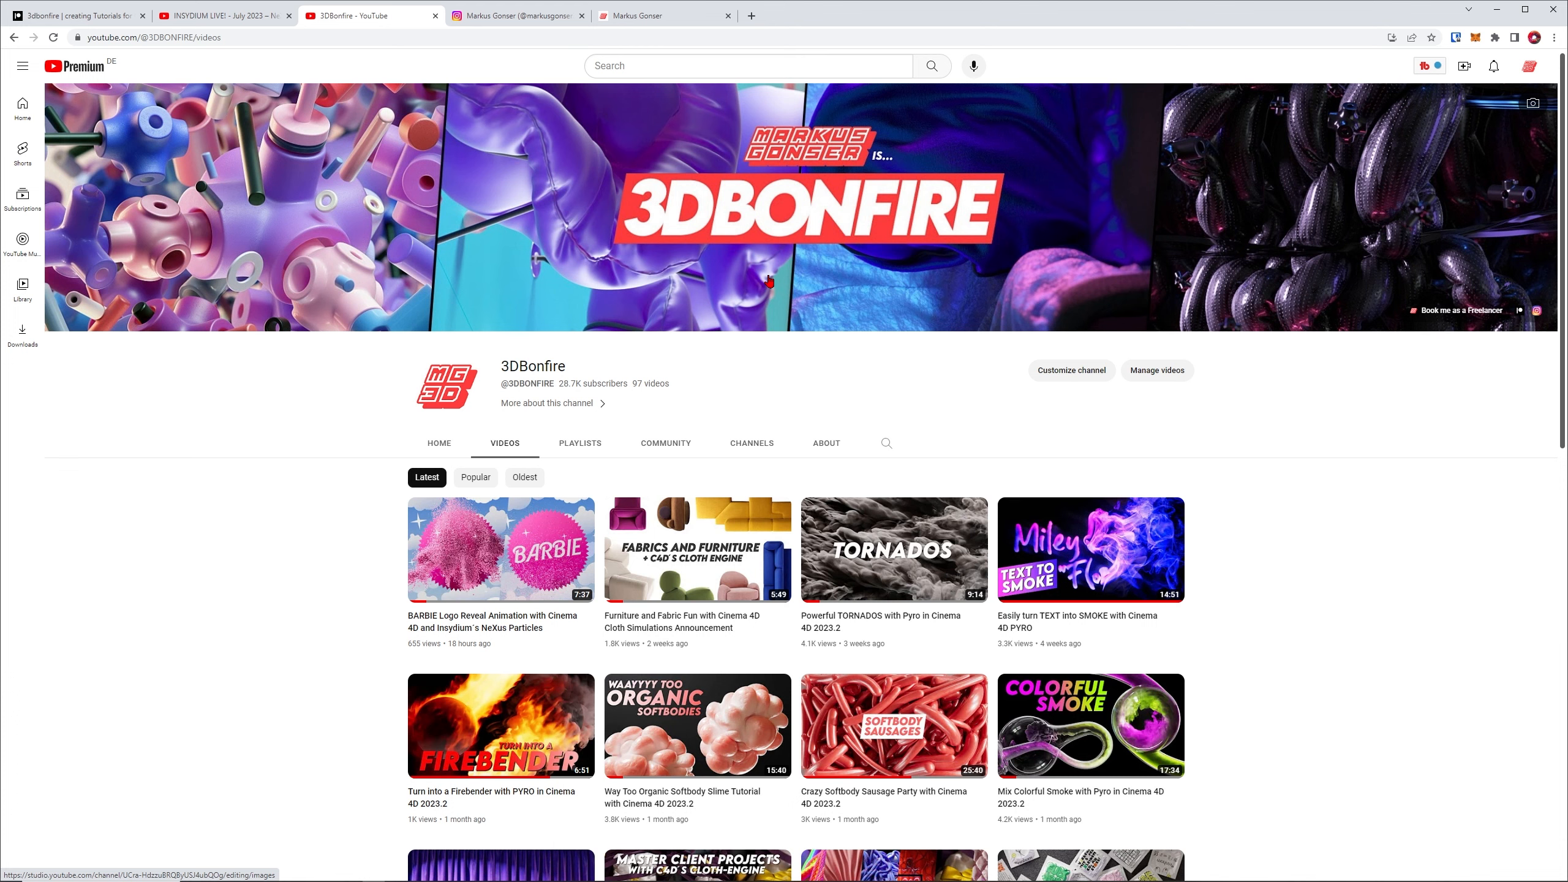
# Browse the latest tutorials in the video list of the 3DBonfire YouTube channel.
pyautogui.scroll(-3, 756, 365)
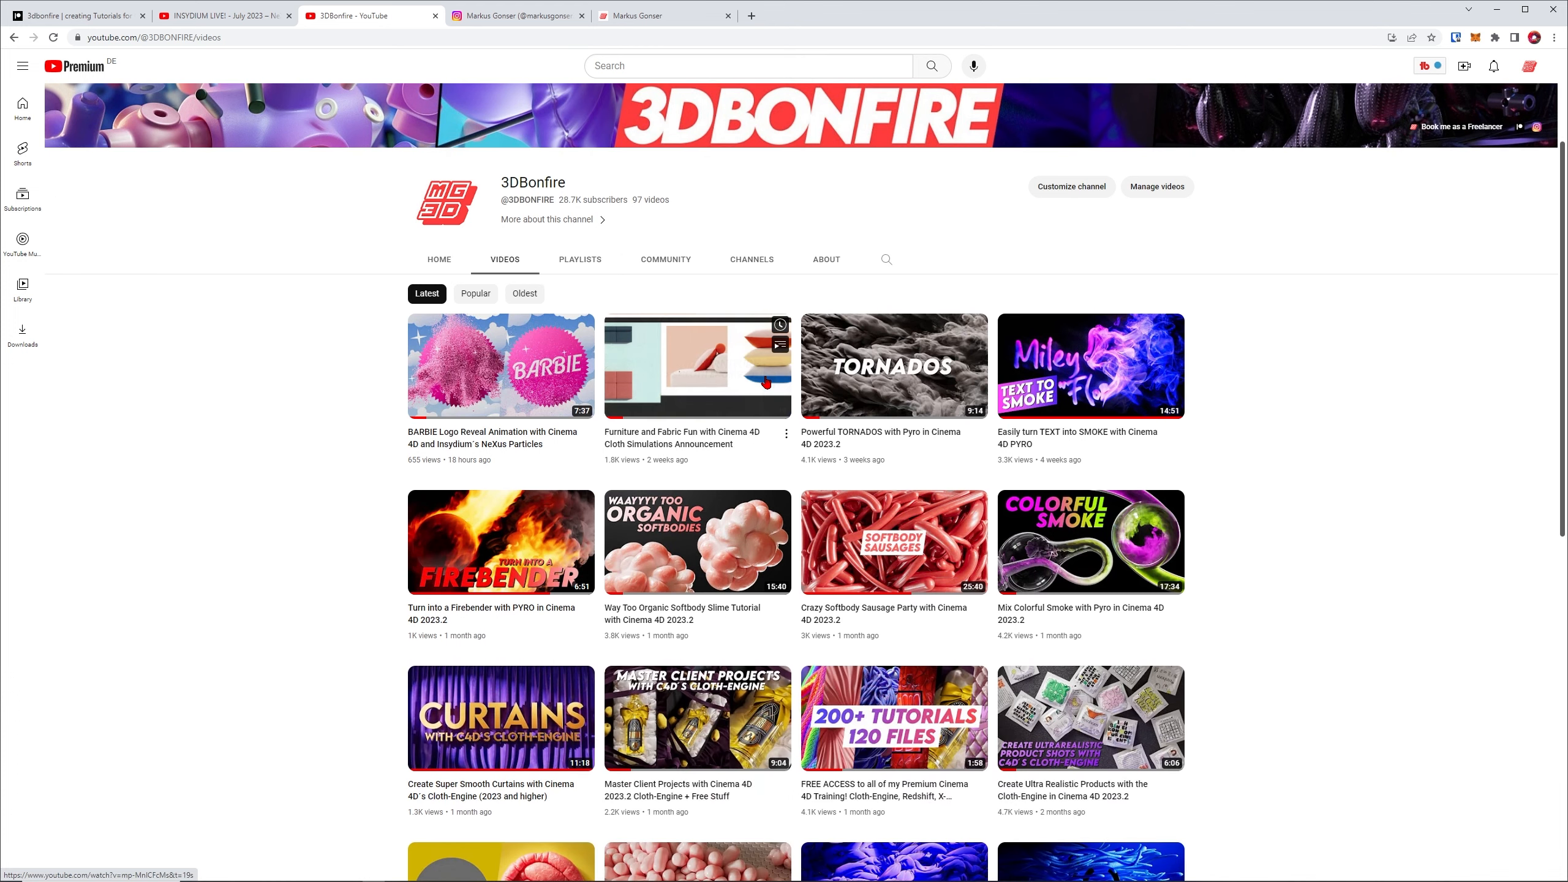
pyautogui.scroll(1, 749, 458)
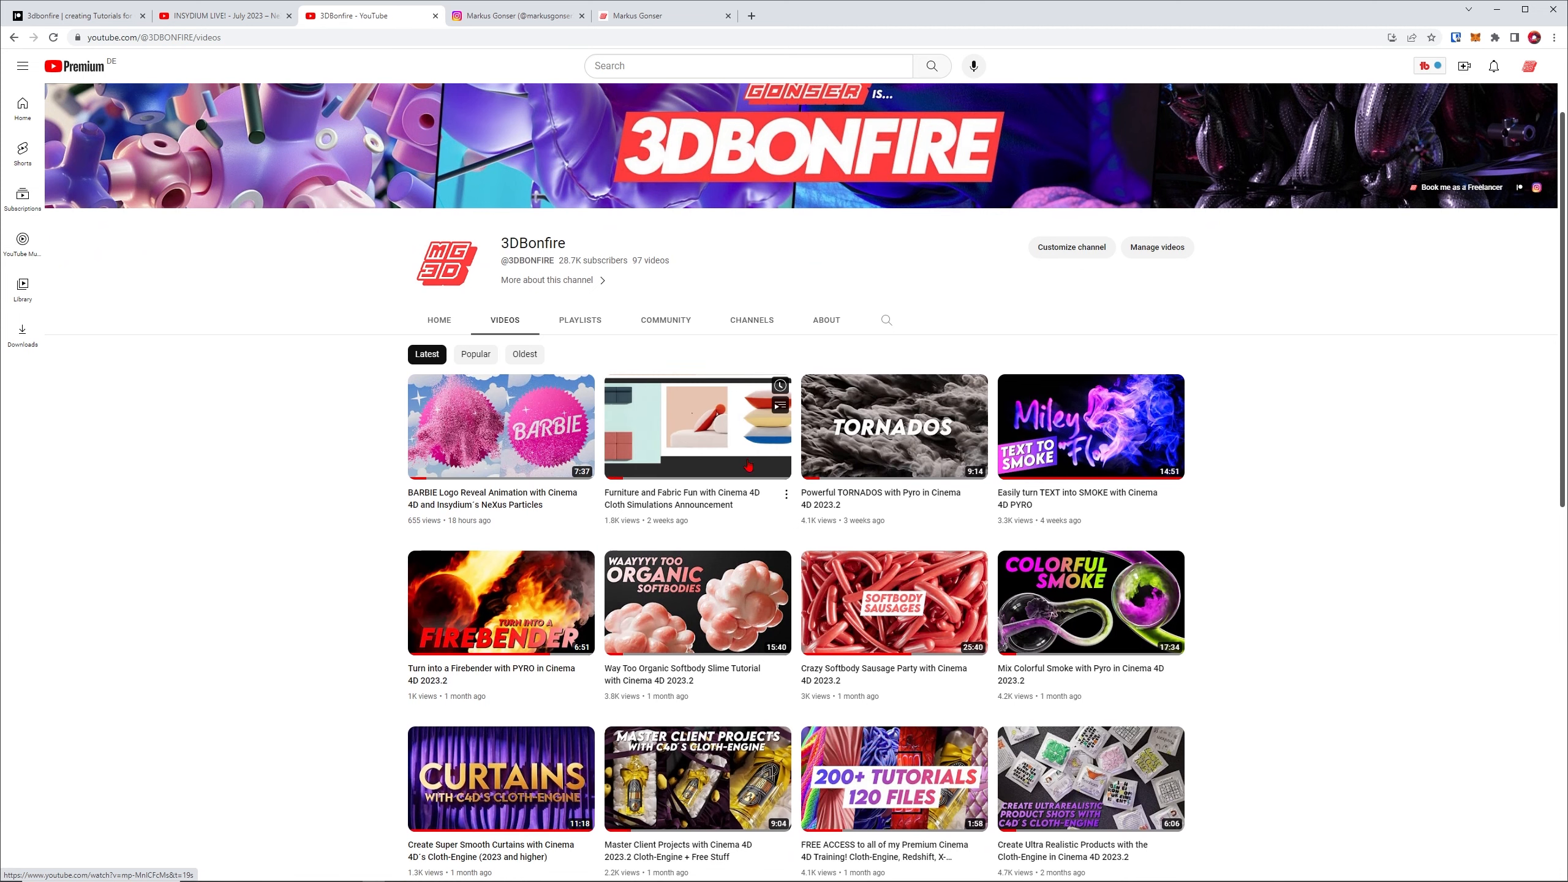
pyautogui.scroll(-1, 556, 460)
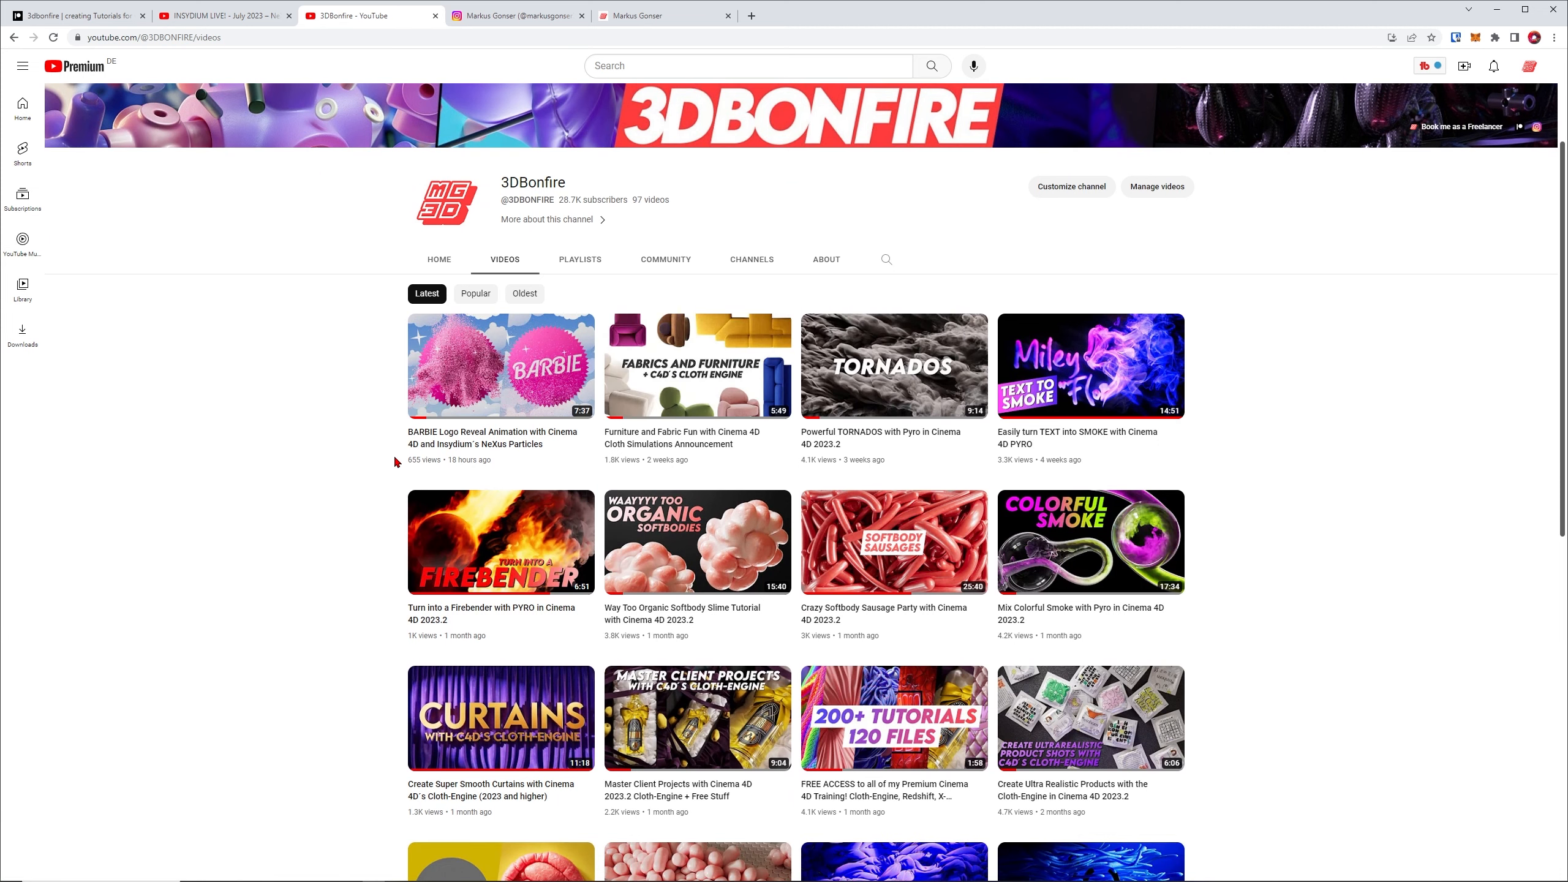
# View the creator's Instagram profile and Gumroad shop, highlighting the web address of each page.
pyautogui.click(496, 16)
pyautogui.click(233, 37)
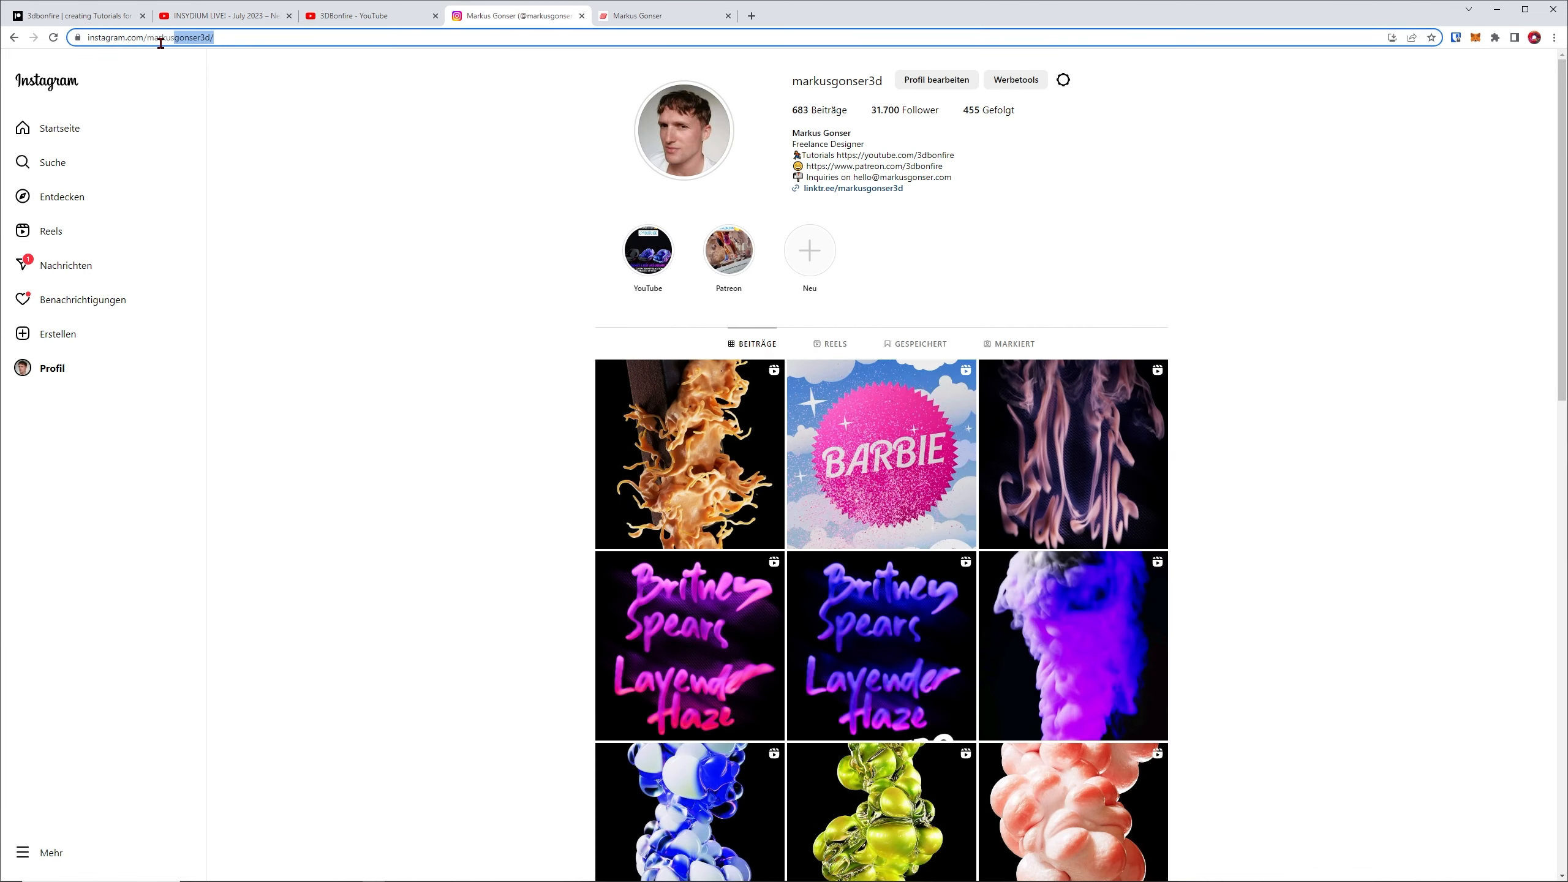
pyautogui.moveTo(262, 38); pyautogui.dragTo(143, 38)
pyautogui.click(672, 17)
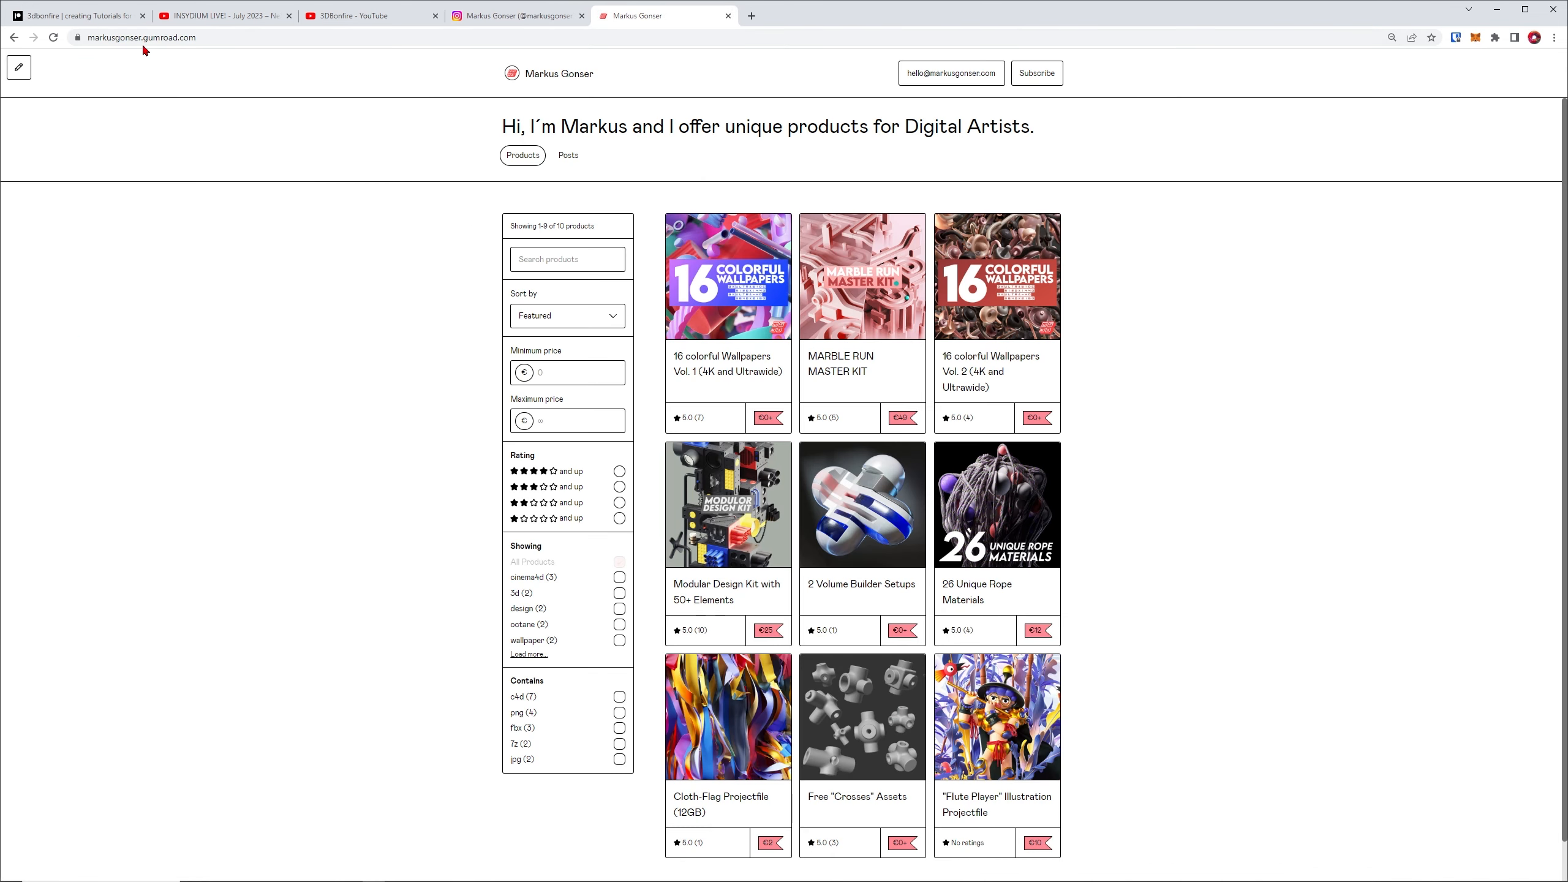
pyautogui.moveTo(195, 39); pyautogui.dragTo(74, 35)
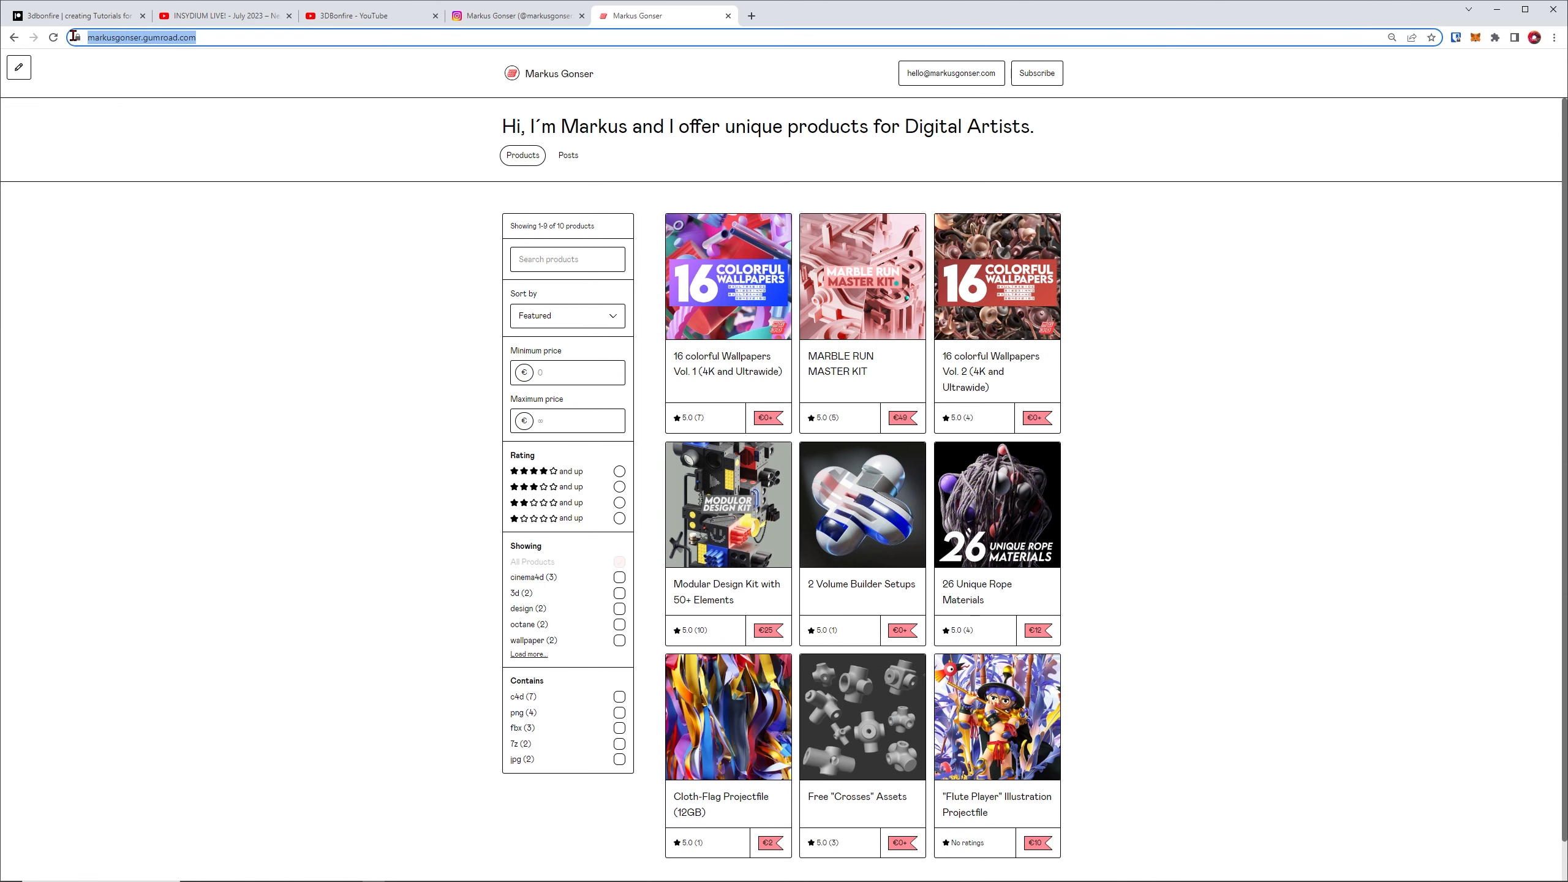
# Show the INSYDIUM LIVE July 2023 stream on YouTube and skip ahead past its opening screen.
pyautogui.hotkey('ctrl', '2')
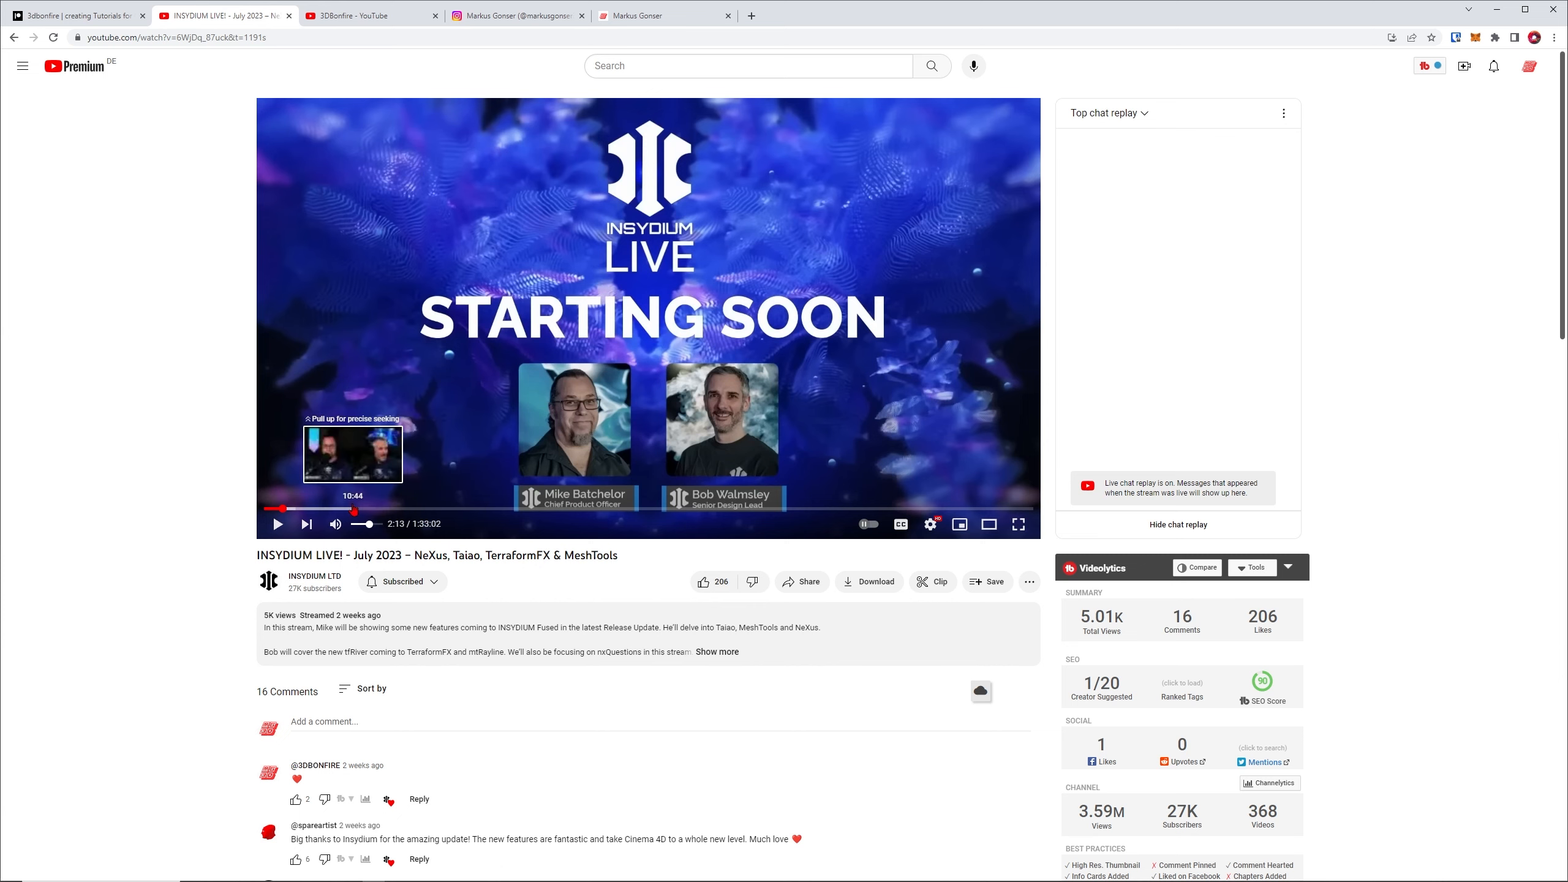
pyautogui.click(373, 508)
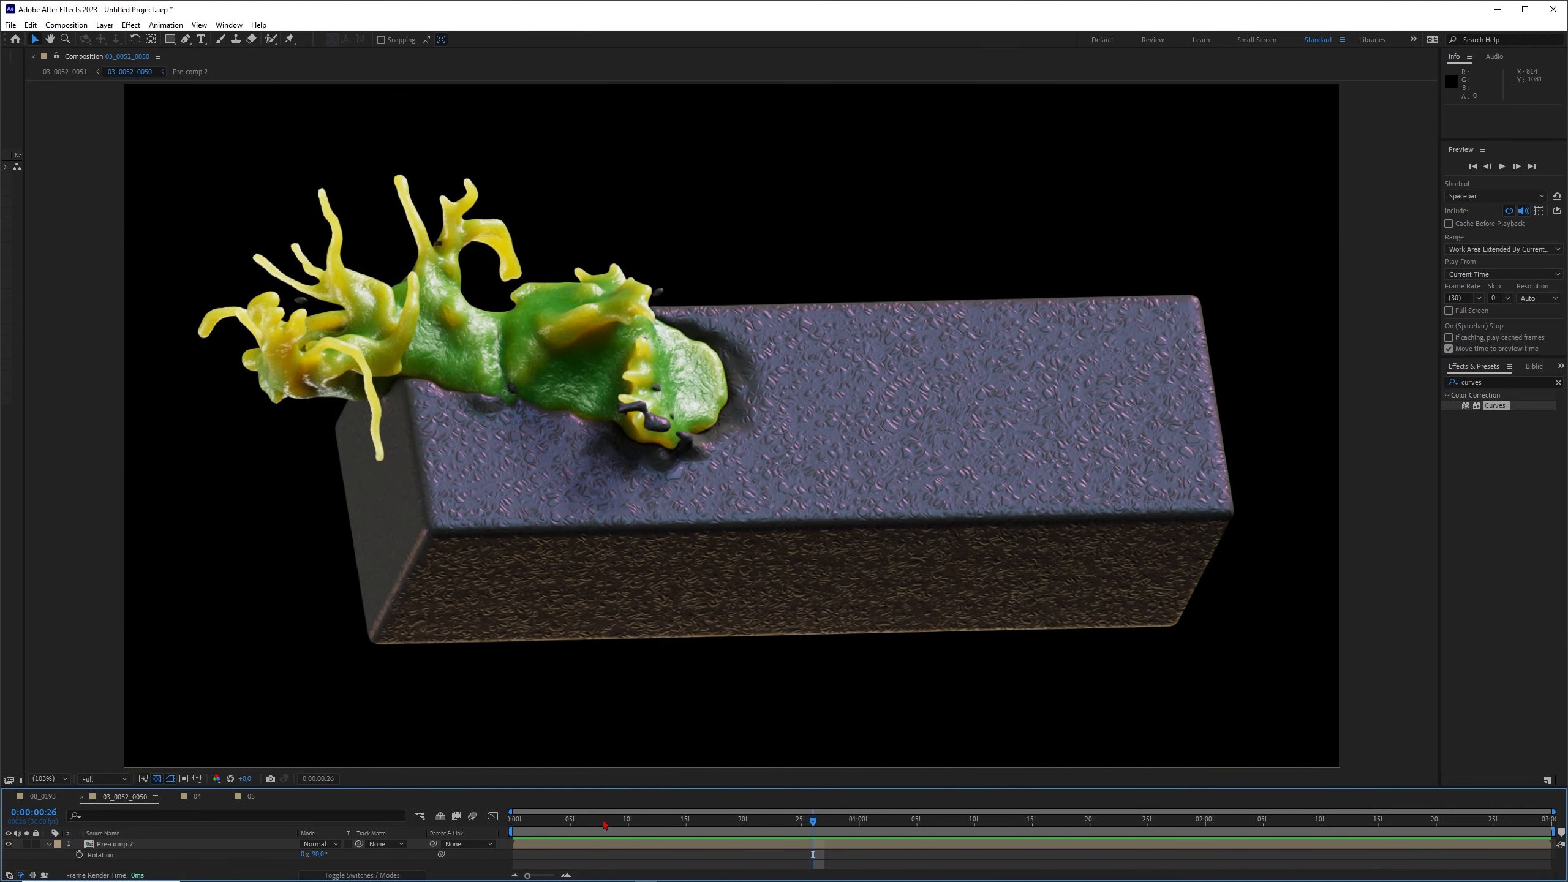
# Scrub the After Effects render once more, and inspect the particle growth of recursion_06.c4d in Cinema 4D over time and from another angle.
pyautogui.moveTo(604, 824); pyautogui.dragTo(997, 855)
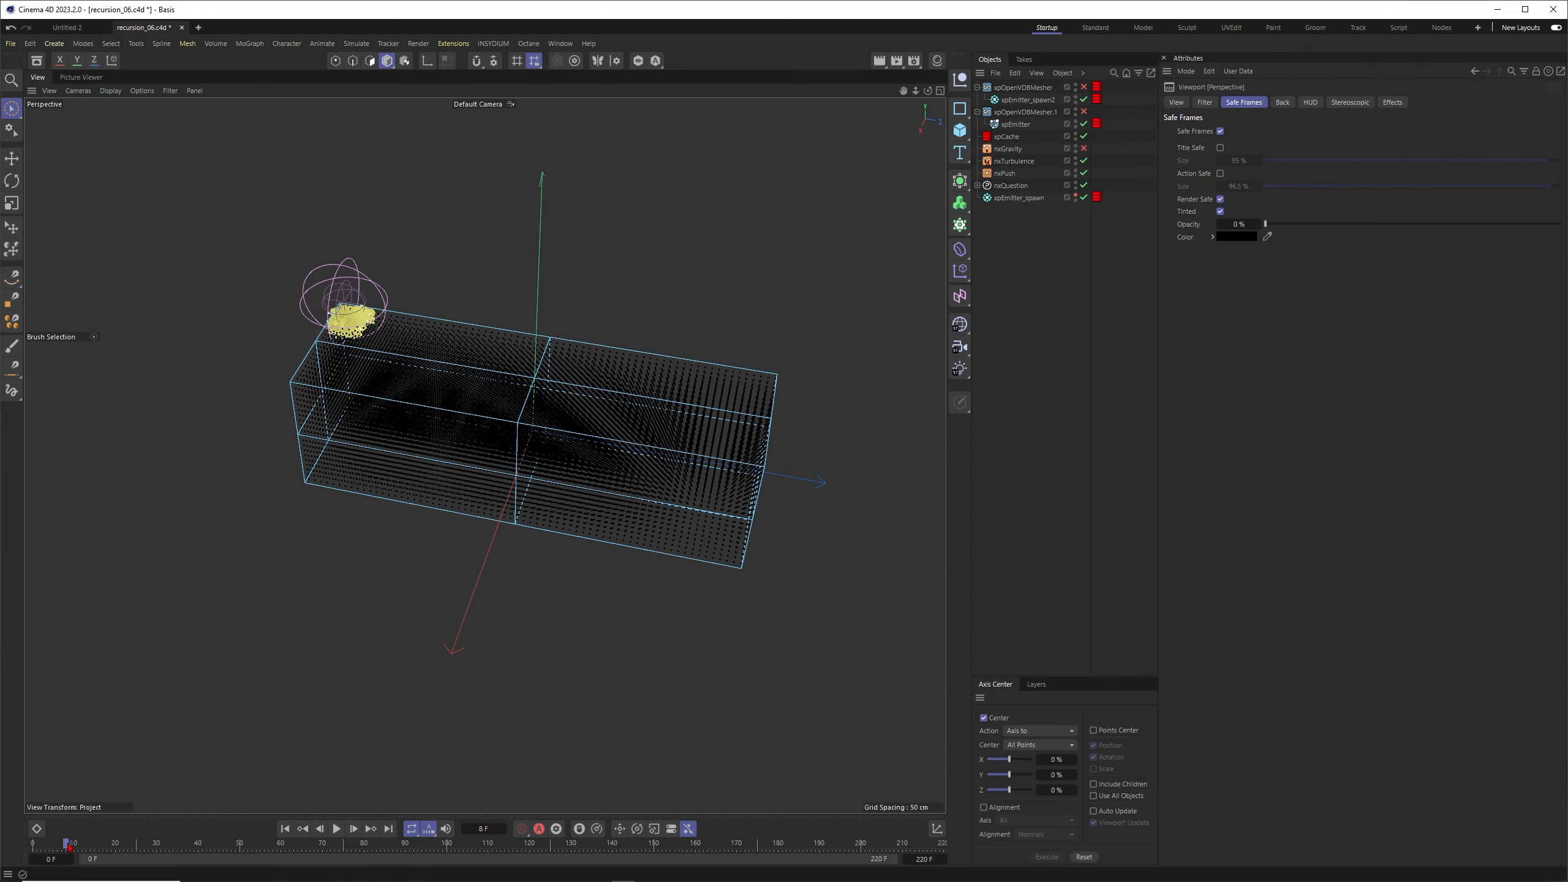
pyautogui.moveTo(68, 846); pyautogui.dragTo(534, 845)
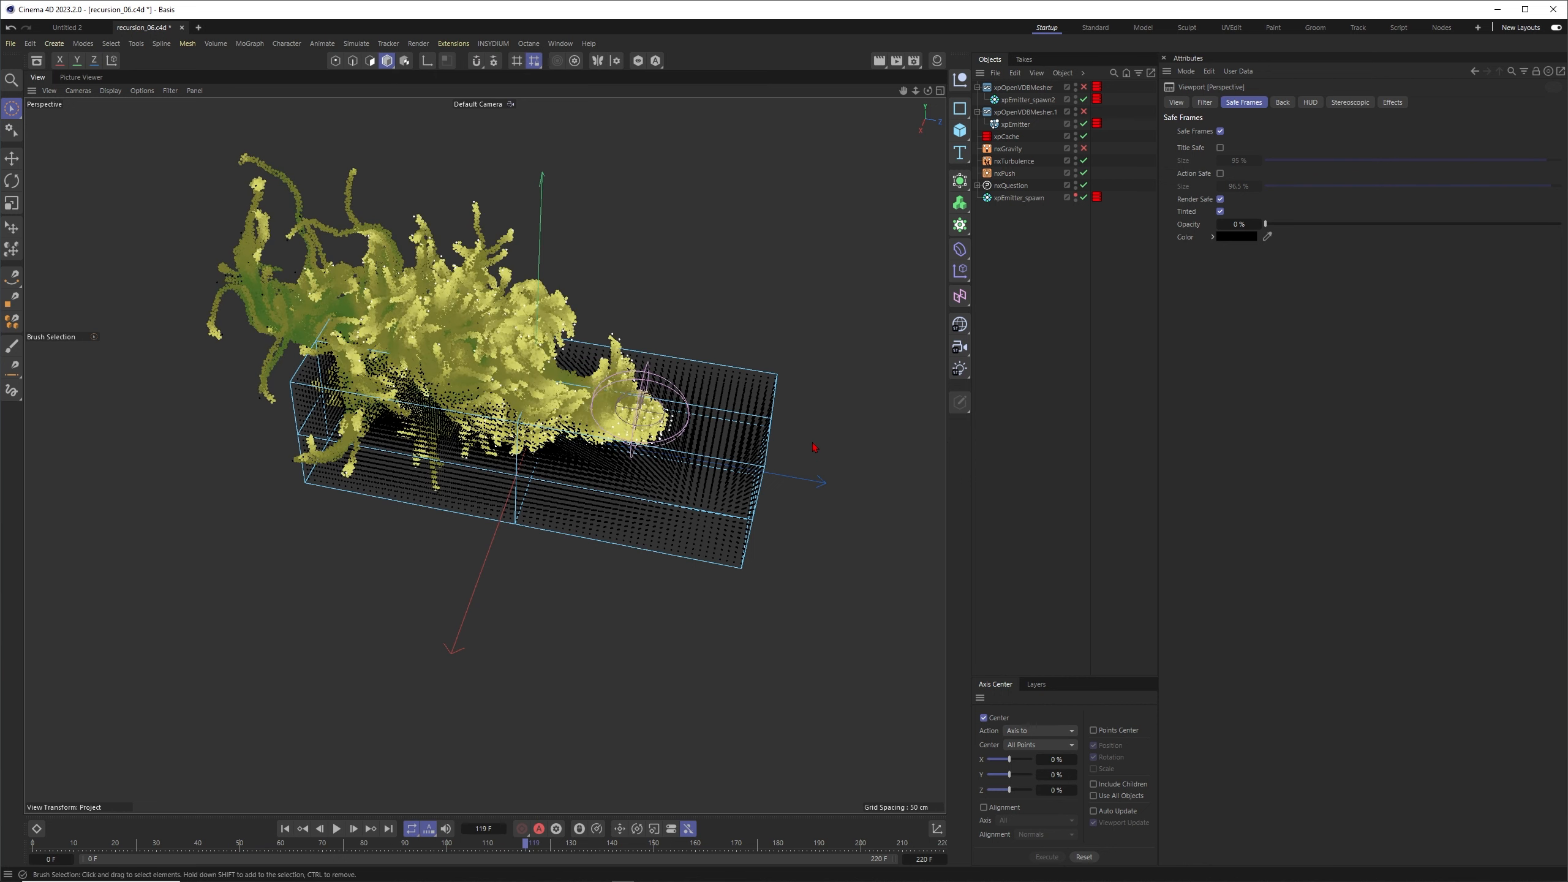
pyautogui.click(761, 424)
pyautogui.keyDown('alt'); pyautogui.moveTo(695, 494); pyautogui.dragTo(727, 482); pyautogui.keyUp('alt')
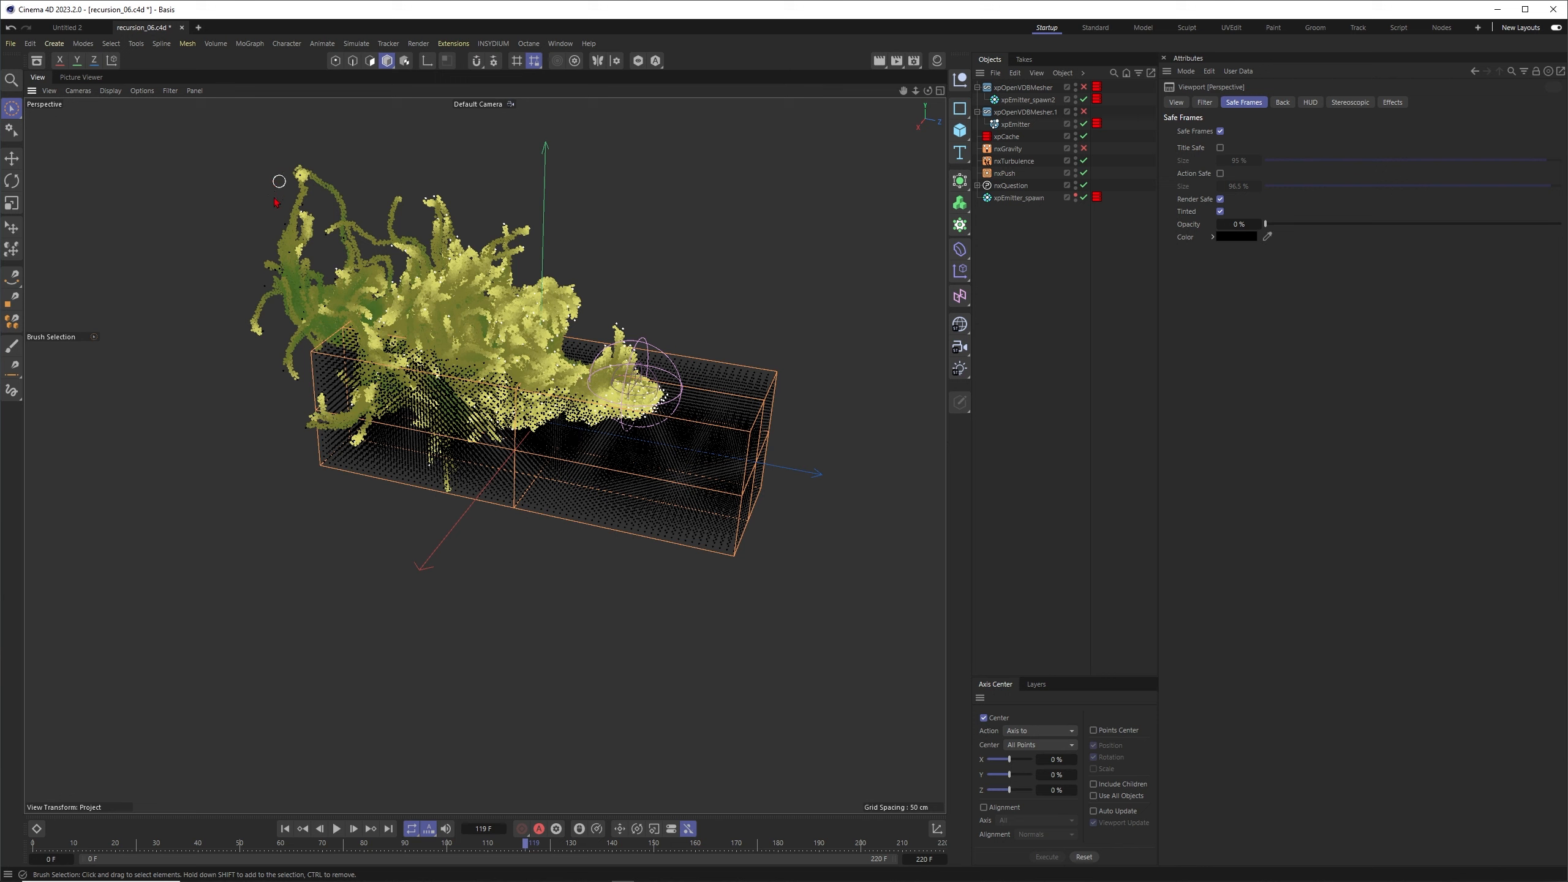
pyautogui.moveTo(133, 845); pyautogui.dragTo(534, 846)
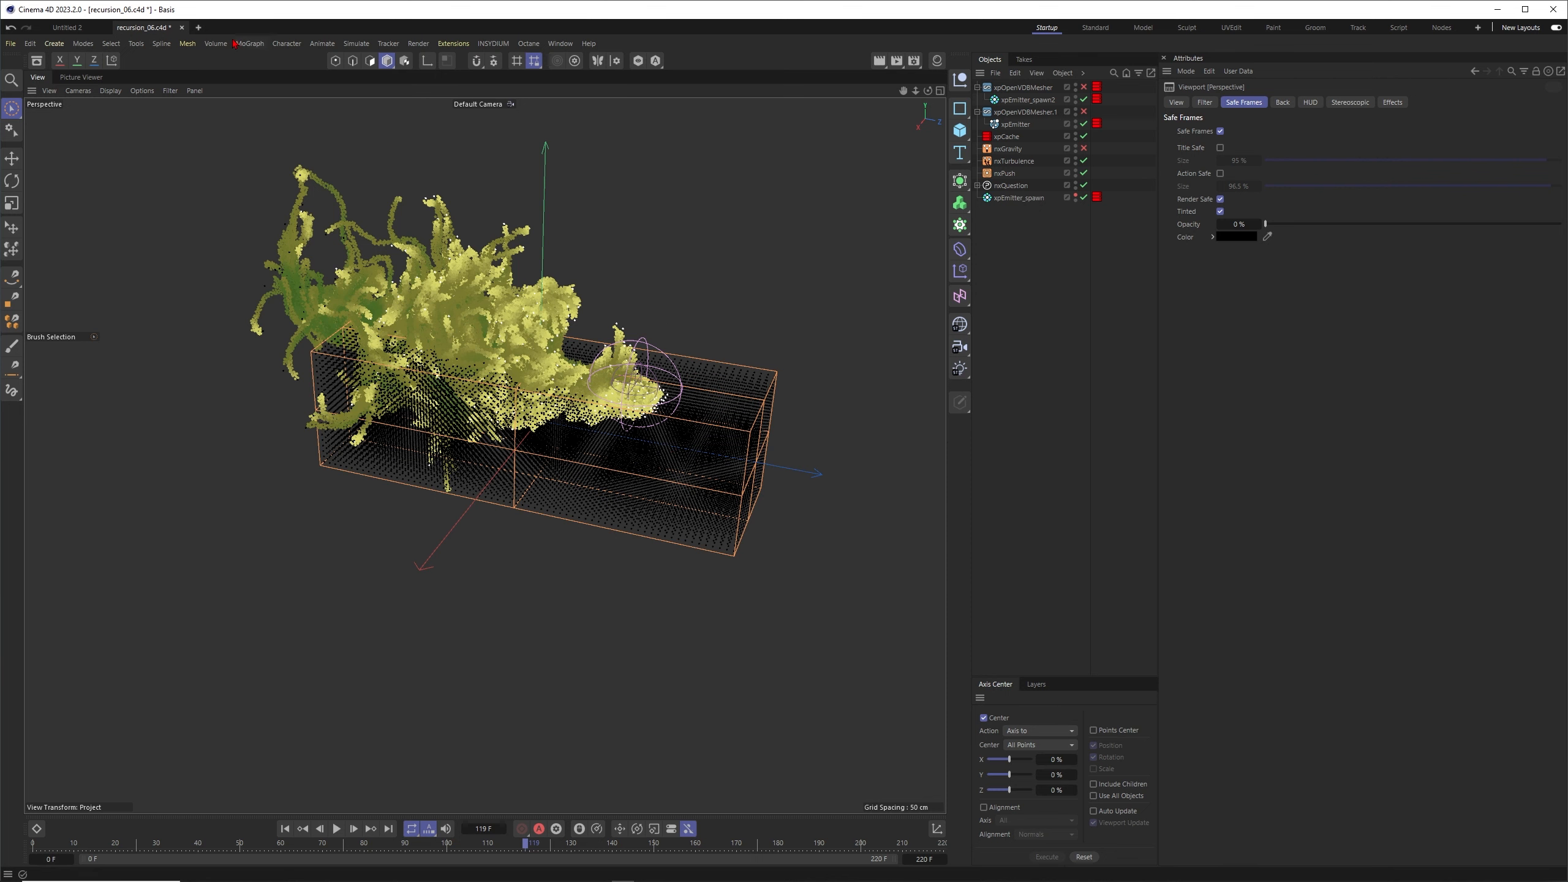
# Switch to the new untitled Cinema 4D project and delete the sphere to get an empty scene.
pyautogui.click(199, 28)
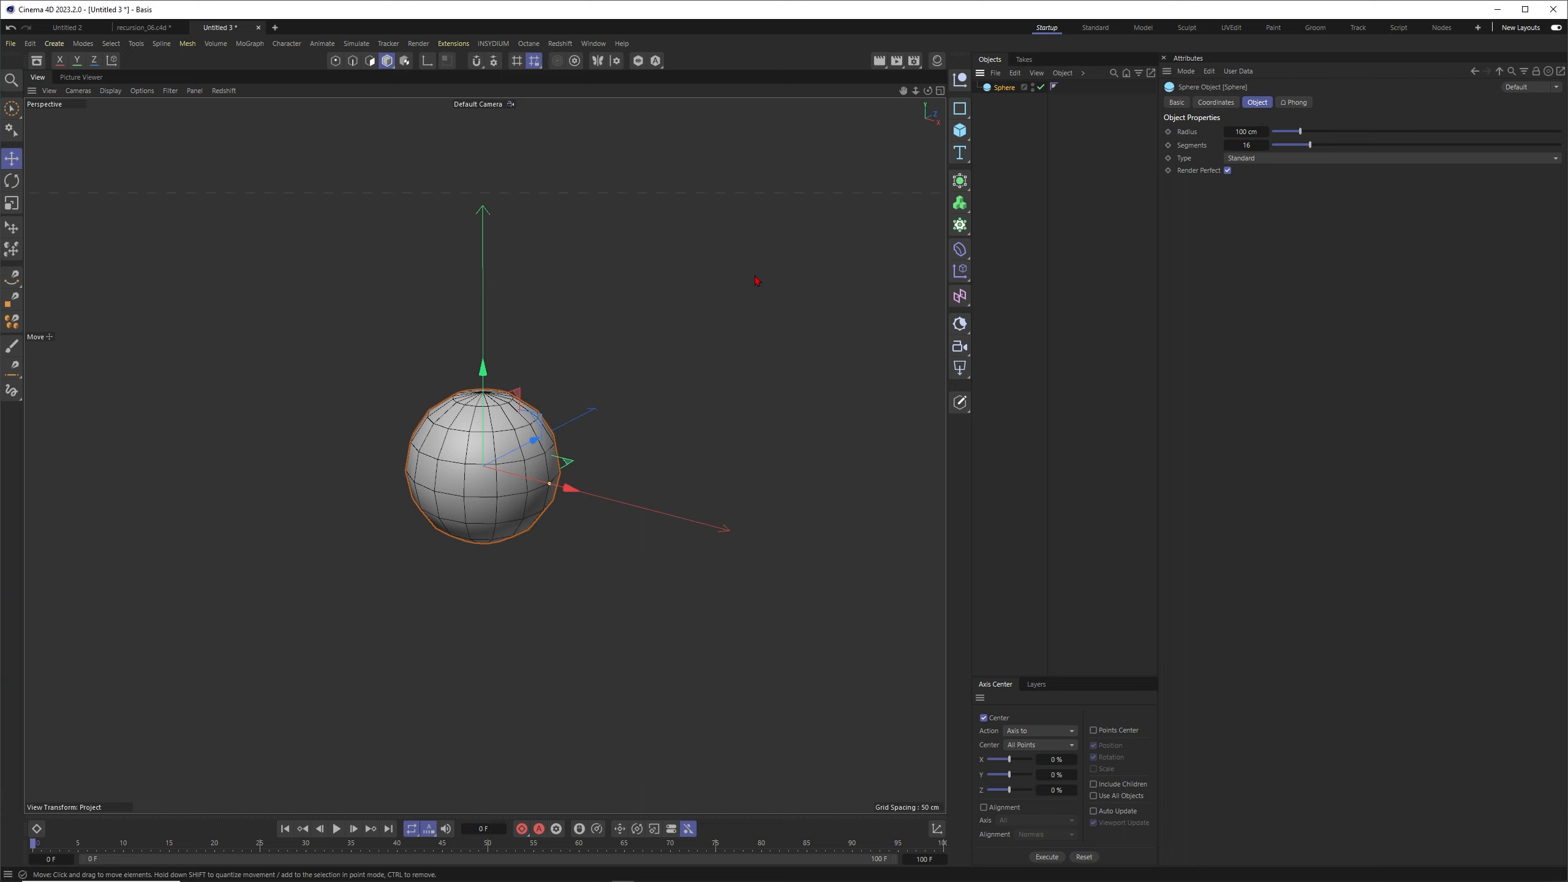
pyautogui.press('Delete')
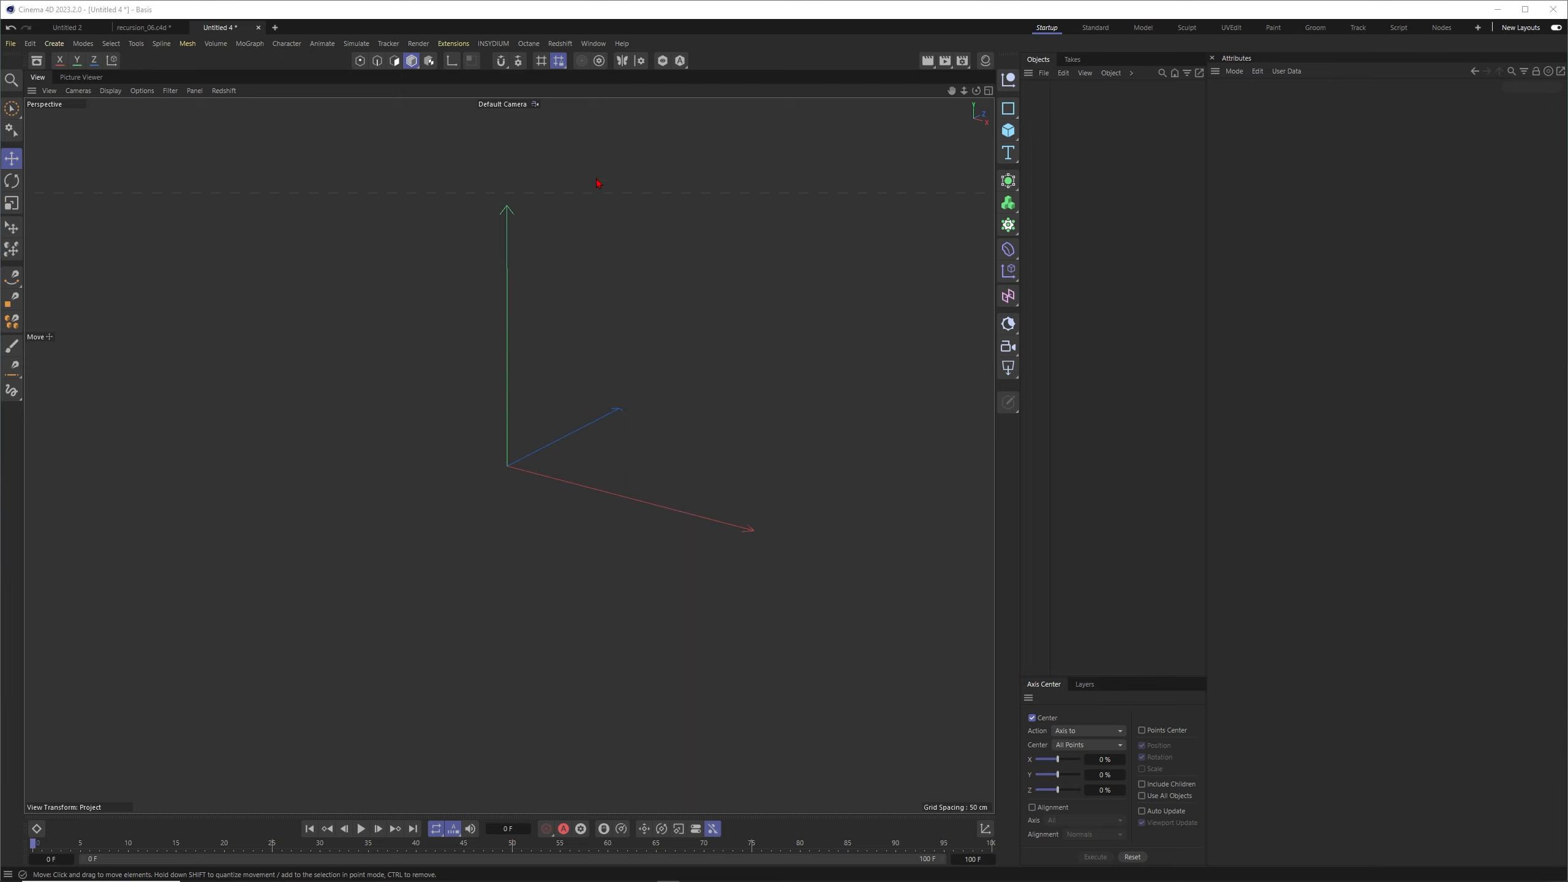
# Add an X-Particles xpEmitter to the empty scene.
pyautogui.click(493, 44)
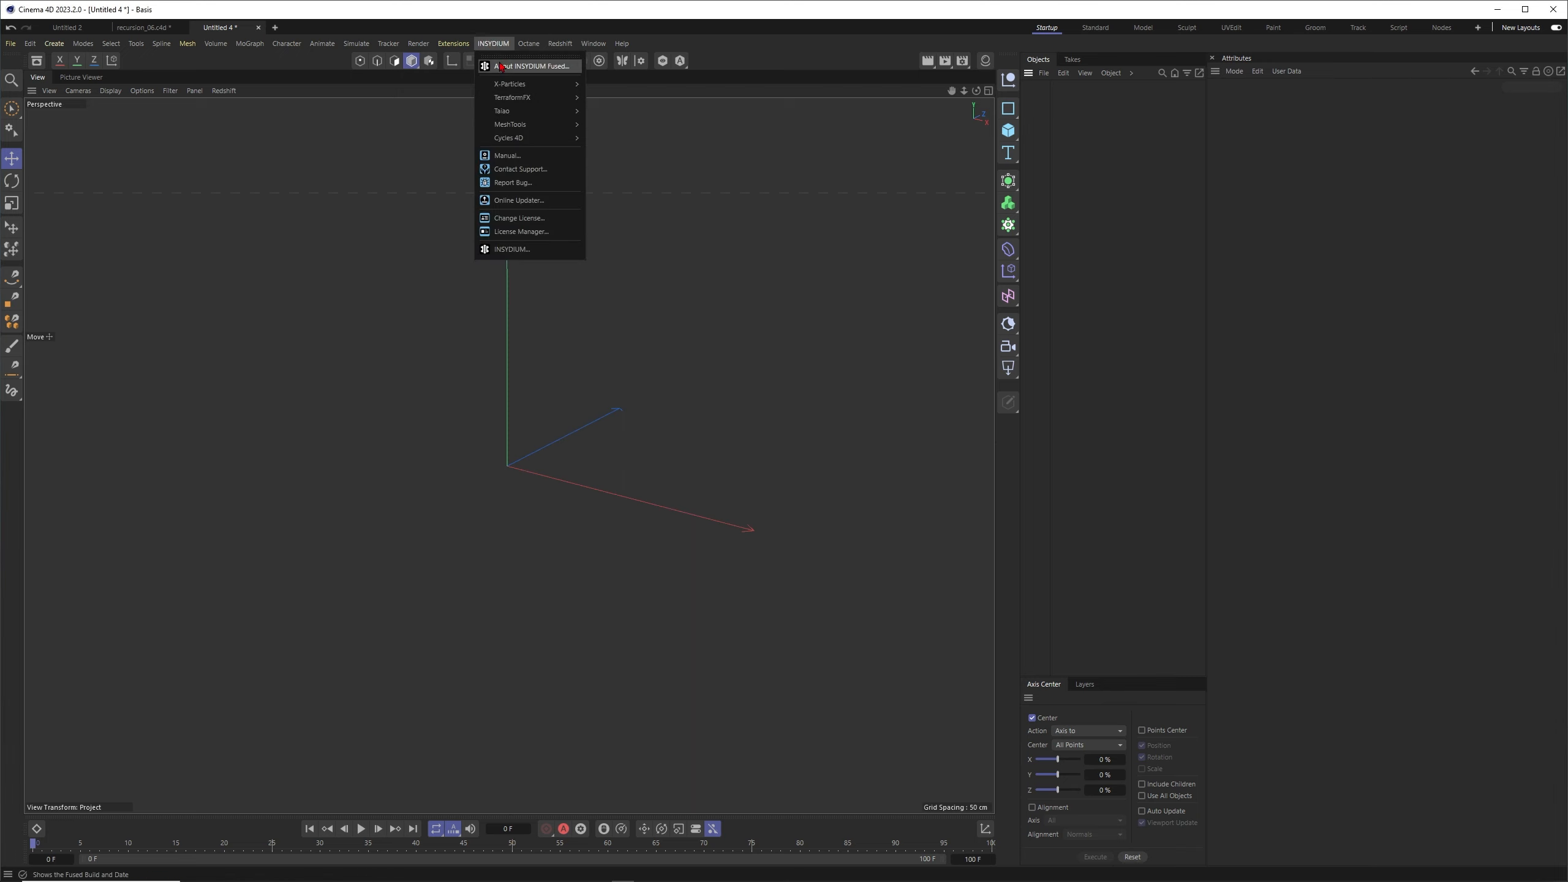
pyautogui.moveTo(526, 88)
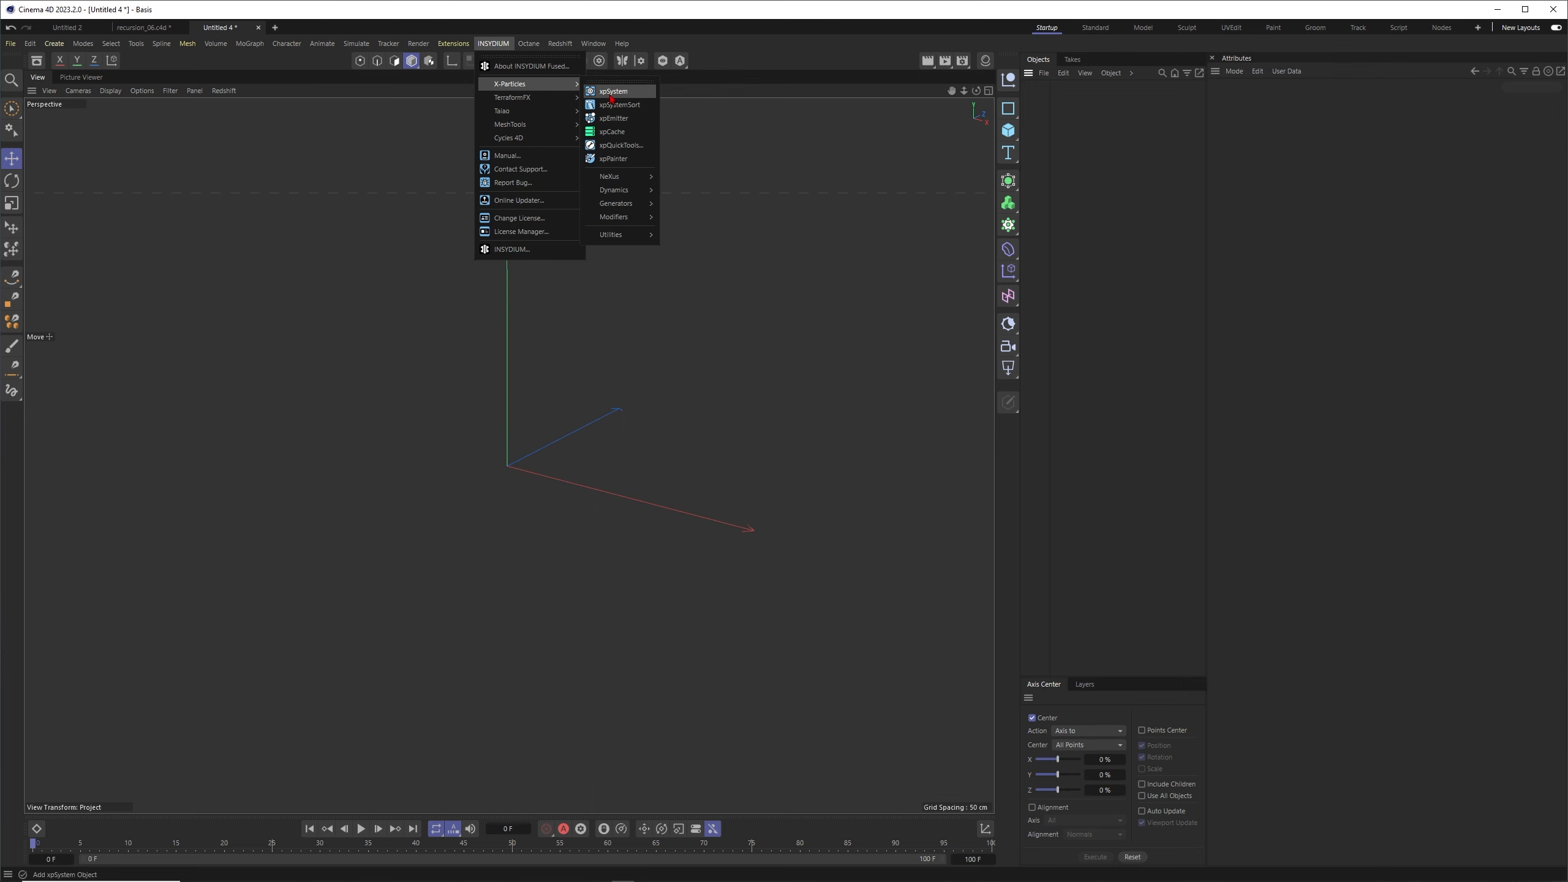
pyautogui.click(639, 123)
pyautogui.moveTo(507, 455)
pyautogui.keyDown('alt'); pyautogui.mouseDown()
pyautogui.moveTo(476, 449)
pyautogui.moveTo(508, 455)
pyautogui.moveTo(499, 474)
pyautogui.moveTo(517, 428)
pyautogui.mouseUp(); pyautogui.keyUp('alt')
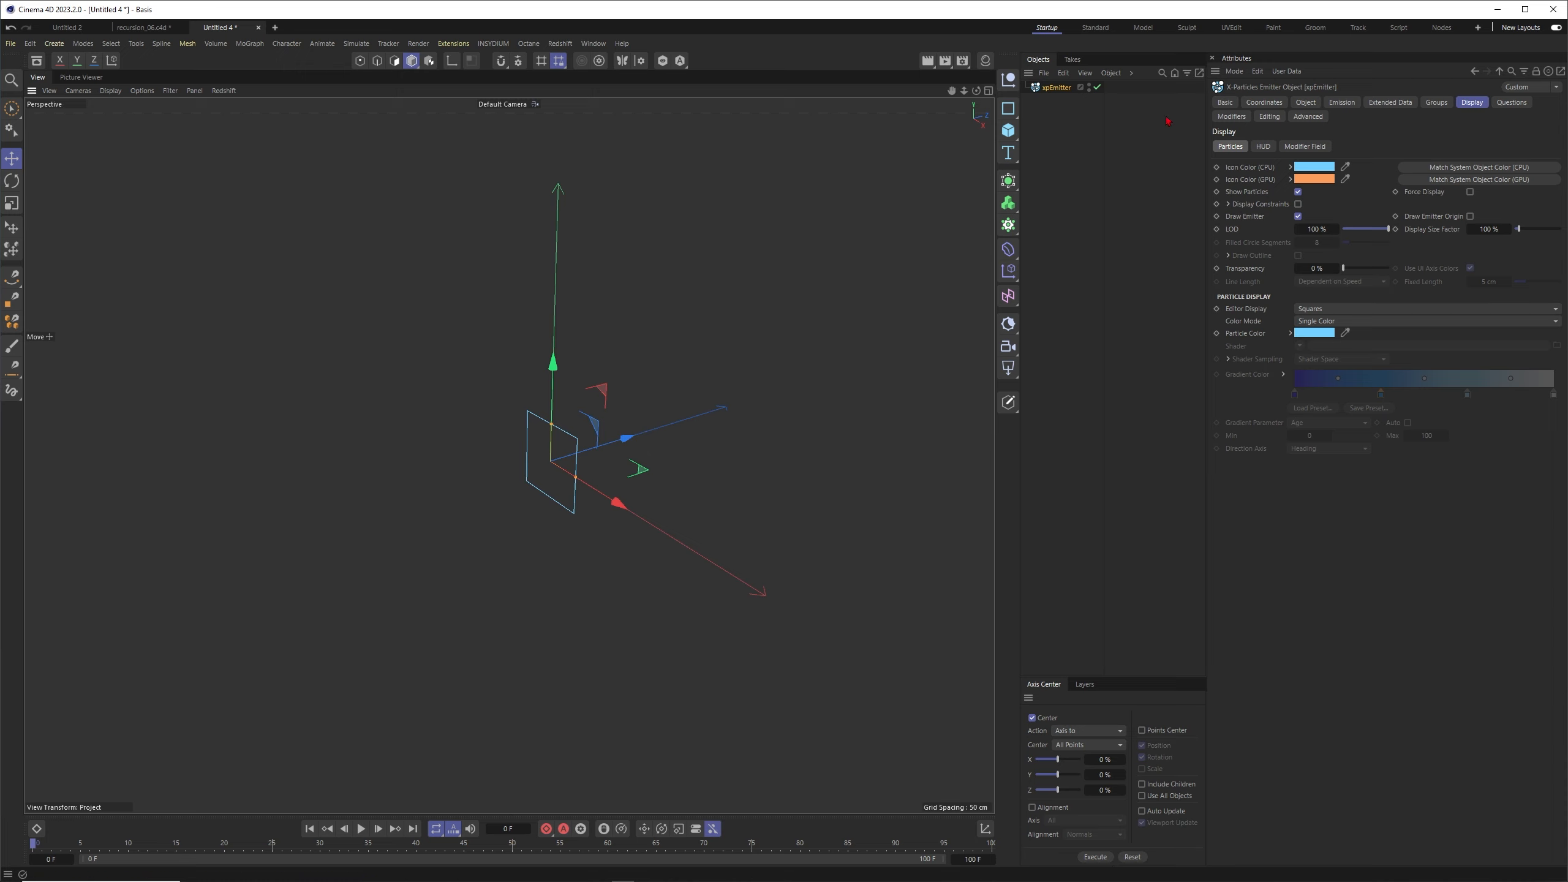
# Change the emitter shape to Box and set its Z size to 400 cm.
pyautogui.click(1307, 103)
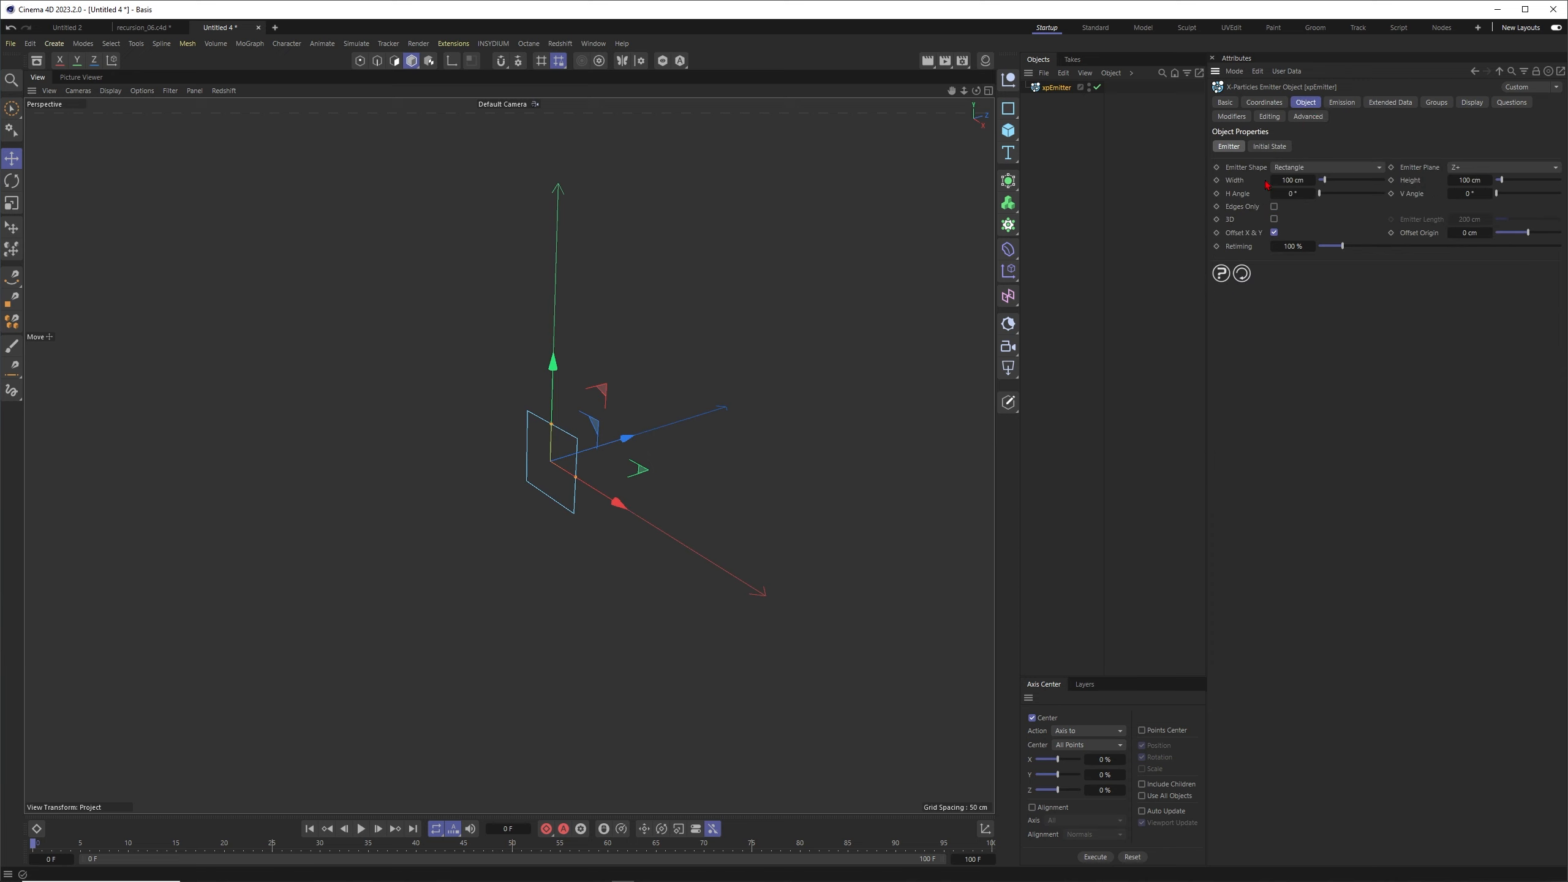
pyautogui.click(1376, 168)
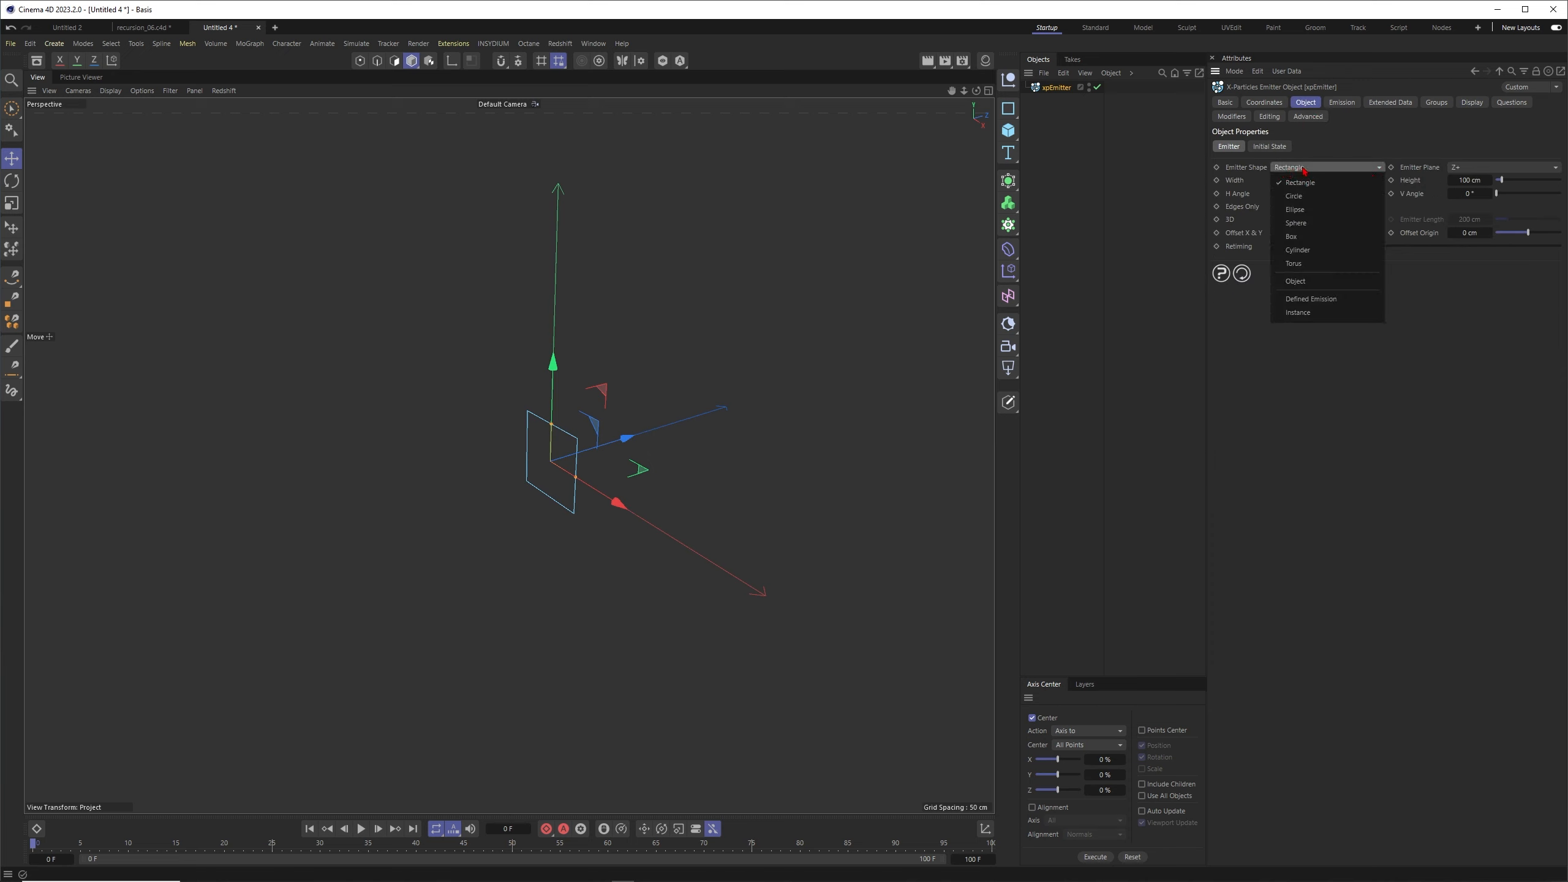
pyautogui.click(1297, 236)
pyautogui.keyDown('alt'); pyautogui.moveTo(539, 448); pyautogui.dragTo(706, 439); pyautogui.keyUp('alt')
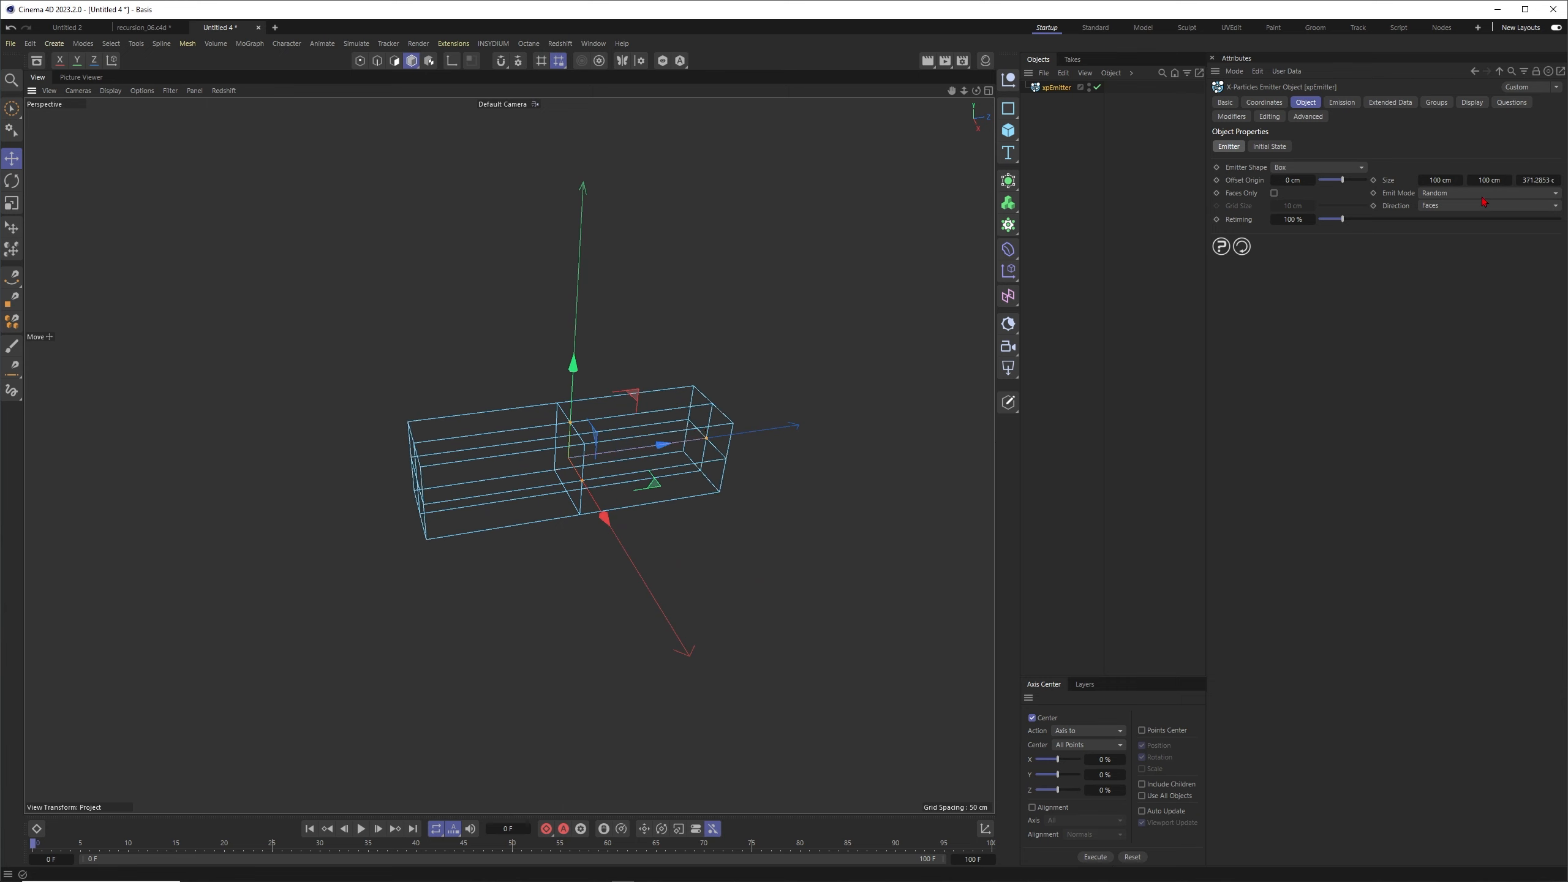
pyautogui.press('0')
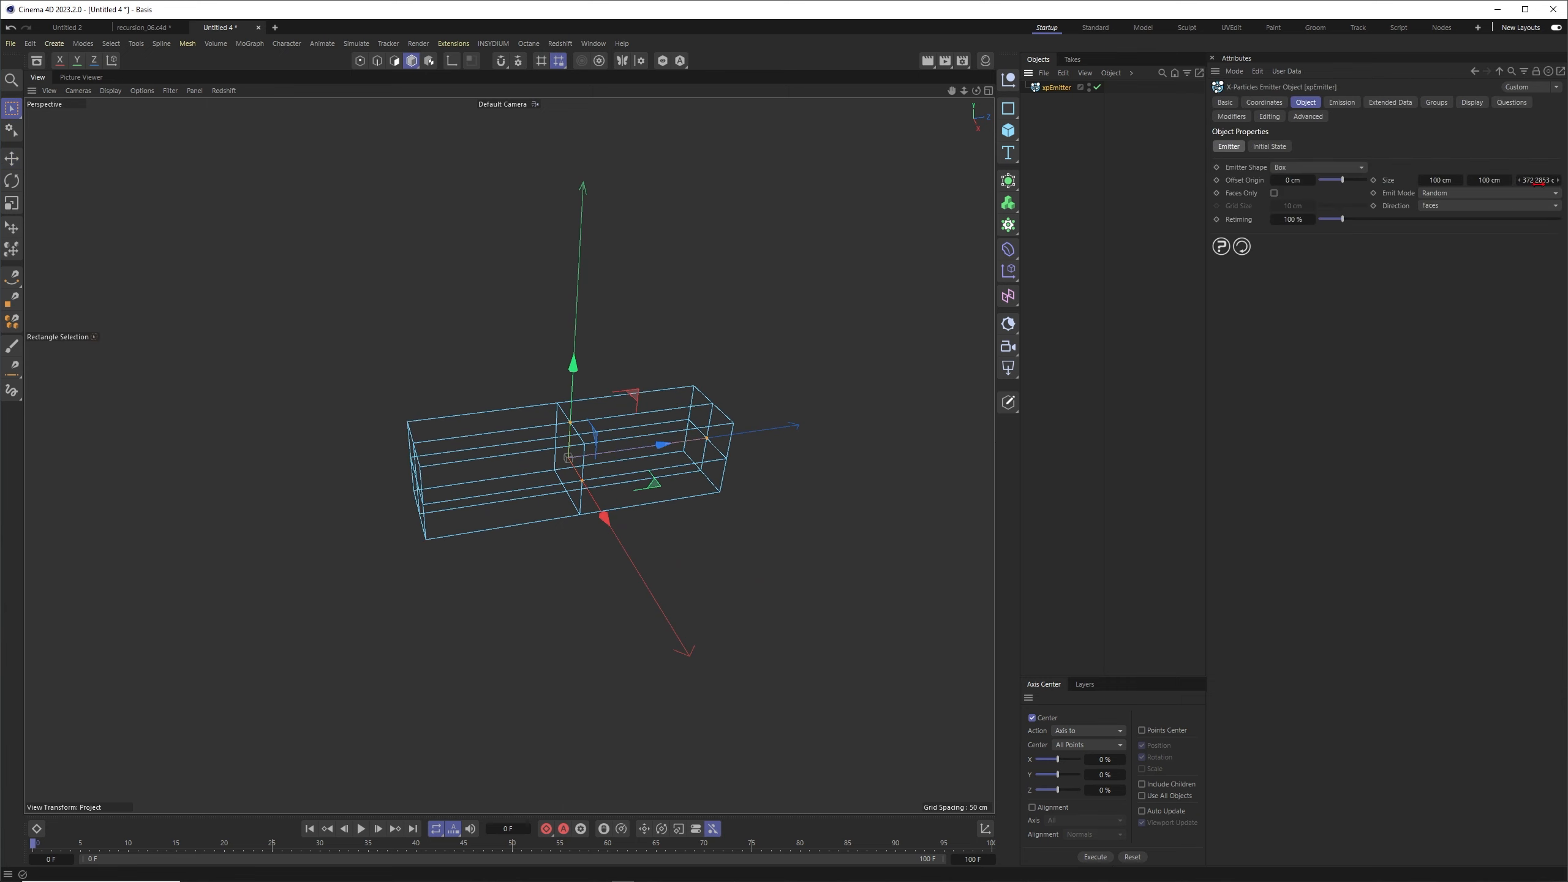
pyautogui.doubleClick(1538, 183)
pyautogui.write('400')
pyautogui.press('Return')
# Set the box emitter's X size to 150 cm and its Y size to 100 cm.
pyautogui.keyDown('alt'); pyautogui.moveTo(561, 445); pyautogui.dragTo(599, 460); pyautogui.keyUp('alt')
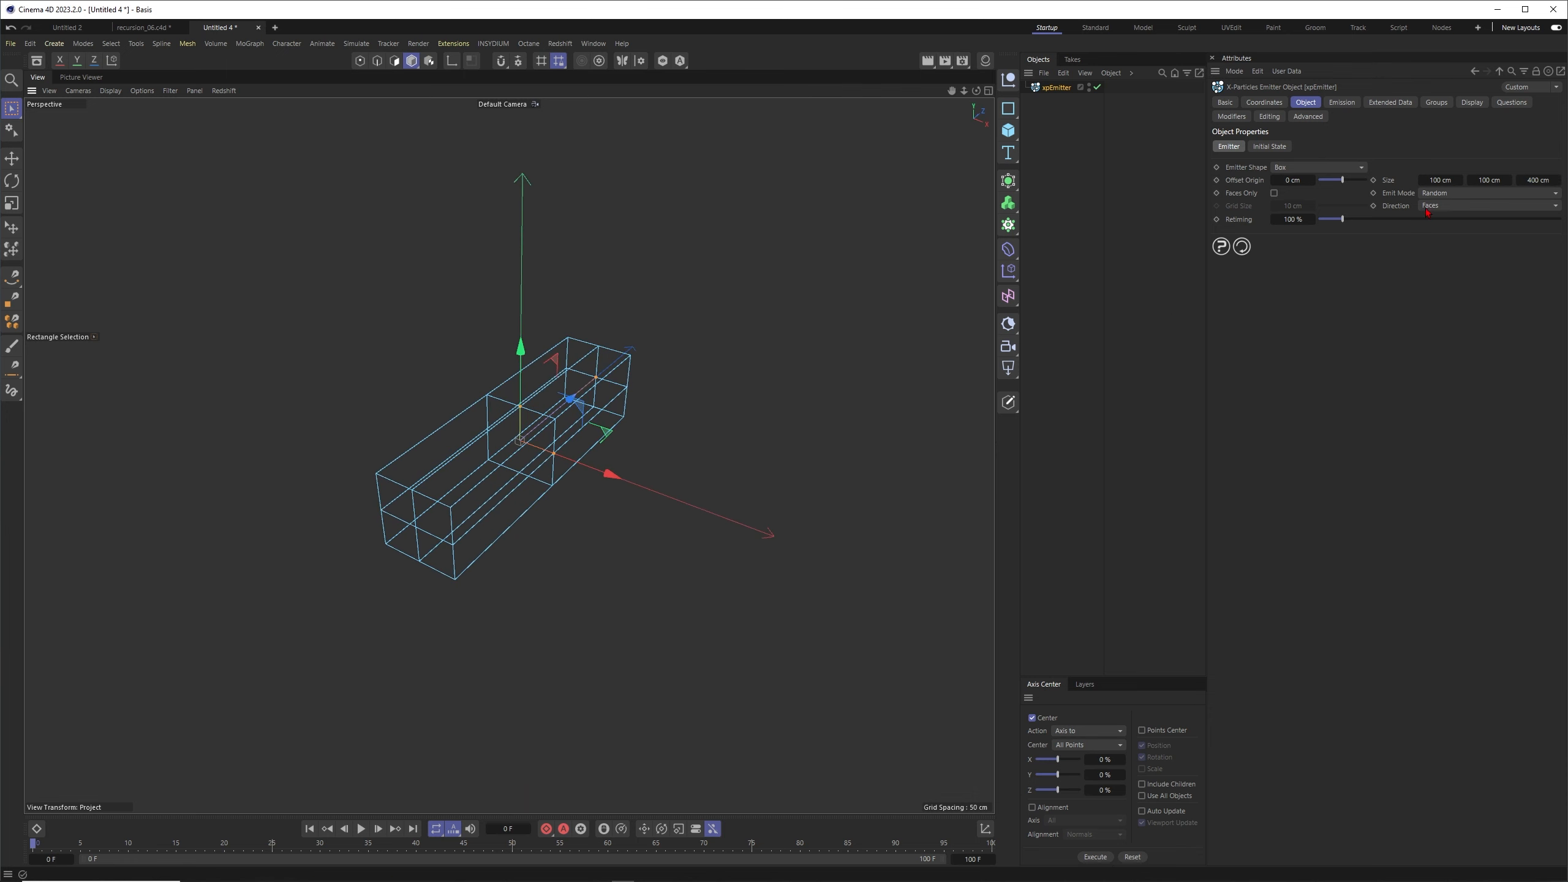
pyautogui.doubleClick(1440, 180)
pyautogui.write('150')
pyautogui.press('Tab')
pyautogui.write('150')
pyautogui.press('Return')
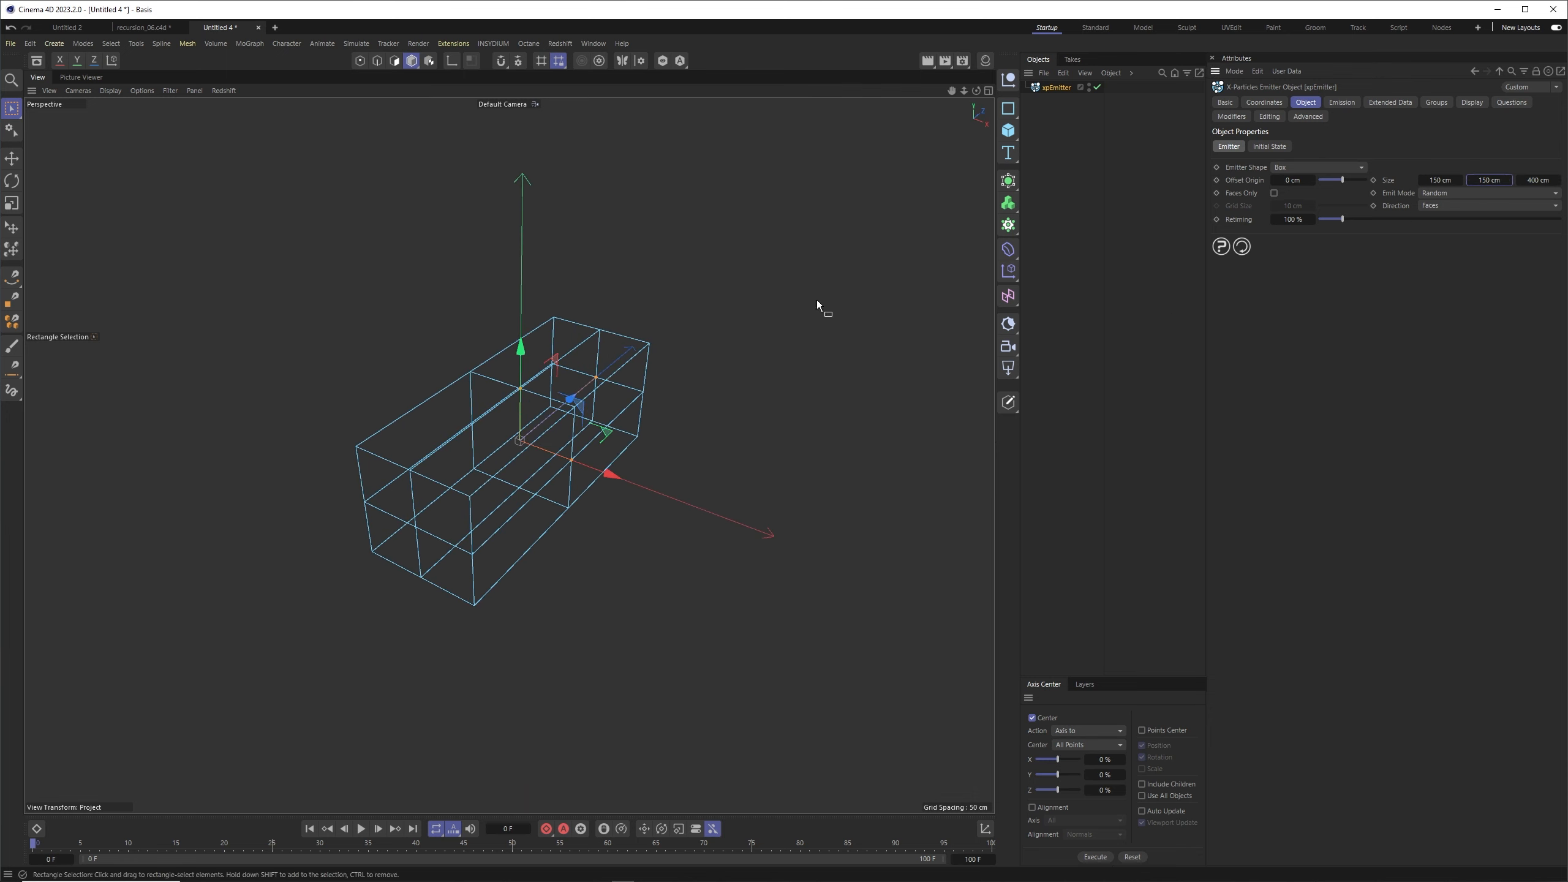
pyautogui.write('100')
pyautogui.press('Return')
# Play the animation from the start to preview how the particles leave the box emitter.
pyautogui.moveTo(759, 308)
pyautogui.keyDown('alt'); pyautogui.mouseDown()
pyautogui.moveTo(356, 399)
pyautogui.moveTo(385, 397)
pyautogui.mouseUp(); pyautogui.keyUp('alt')
pyautogui.moveTo(11, 108); pyautogui.dragTo(37, 128)
pyautogui.click(307, 829)
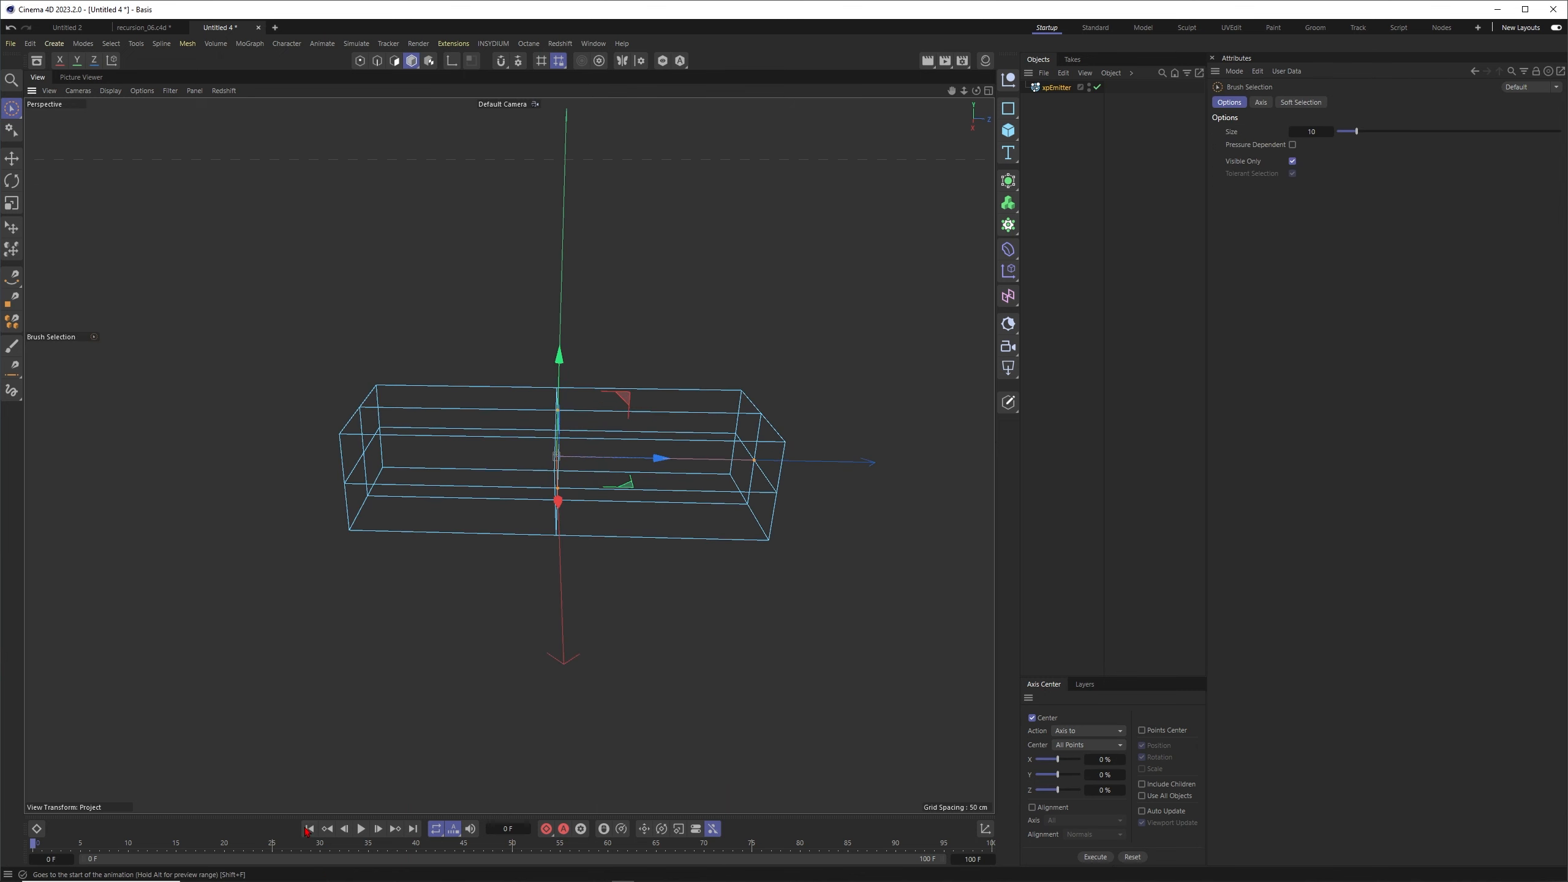
pyautogui.click(362, 829)
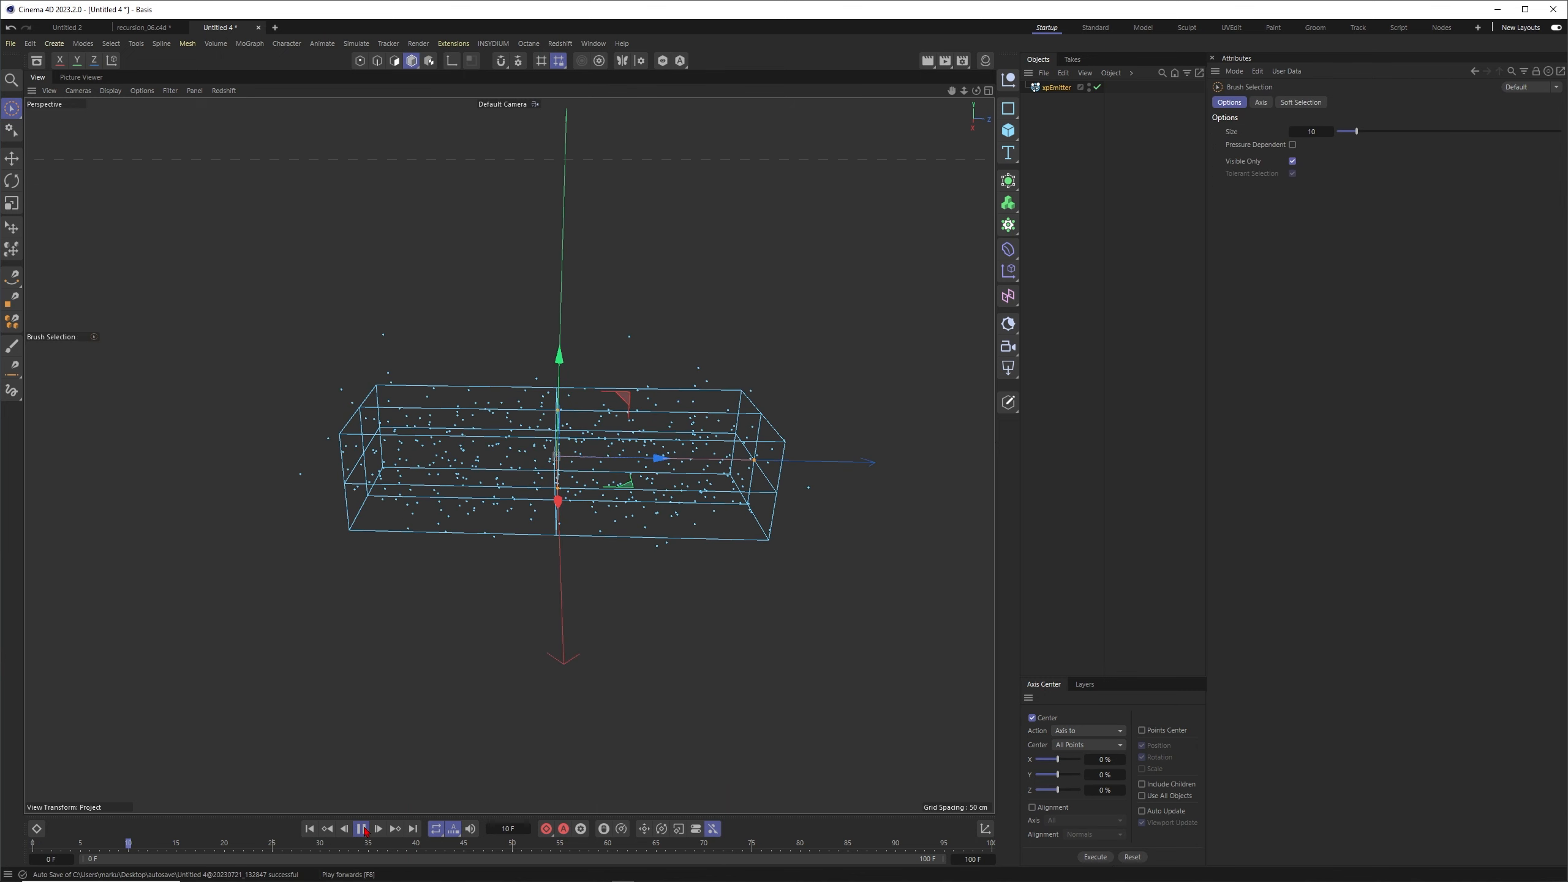
# Set the emitter's emission to Shot with a particle speed of 0 cm, and play the simulation to check it.
pyautogui.click(1077, 88)
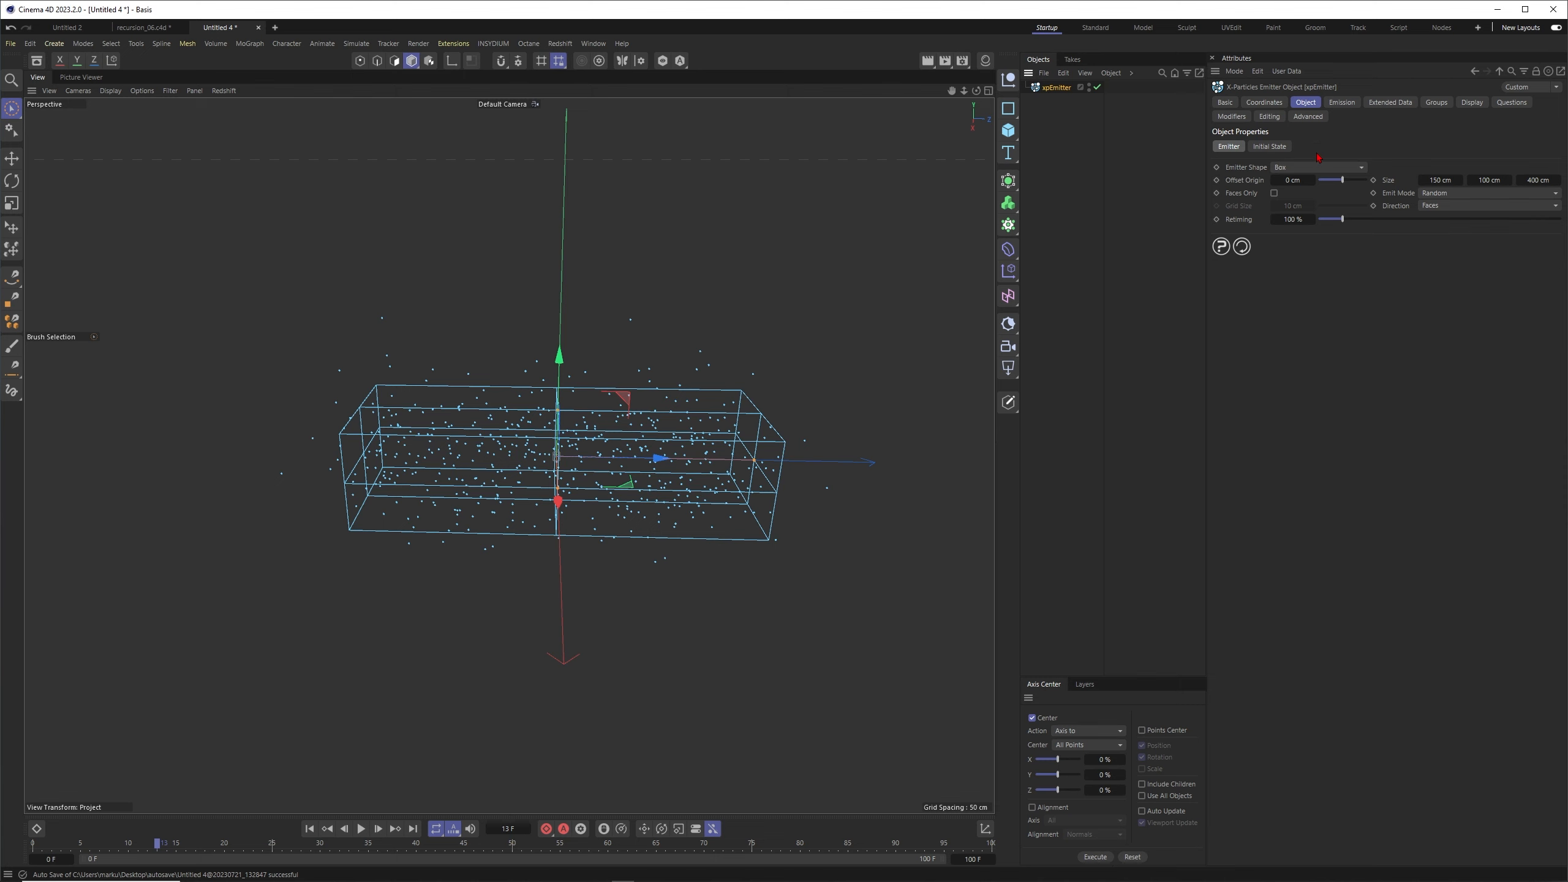
pyautogui.click(1342, 101)
pyautogui.click(1333, 187)
pyautogui.click(1310, 229)
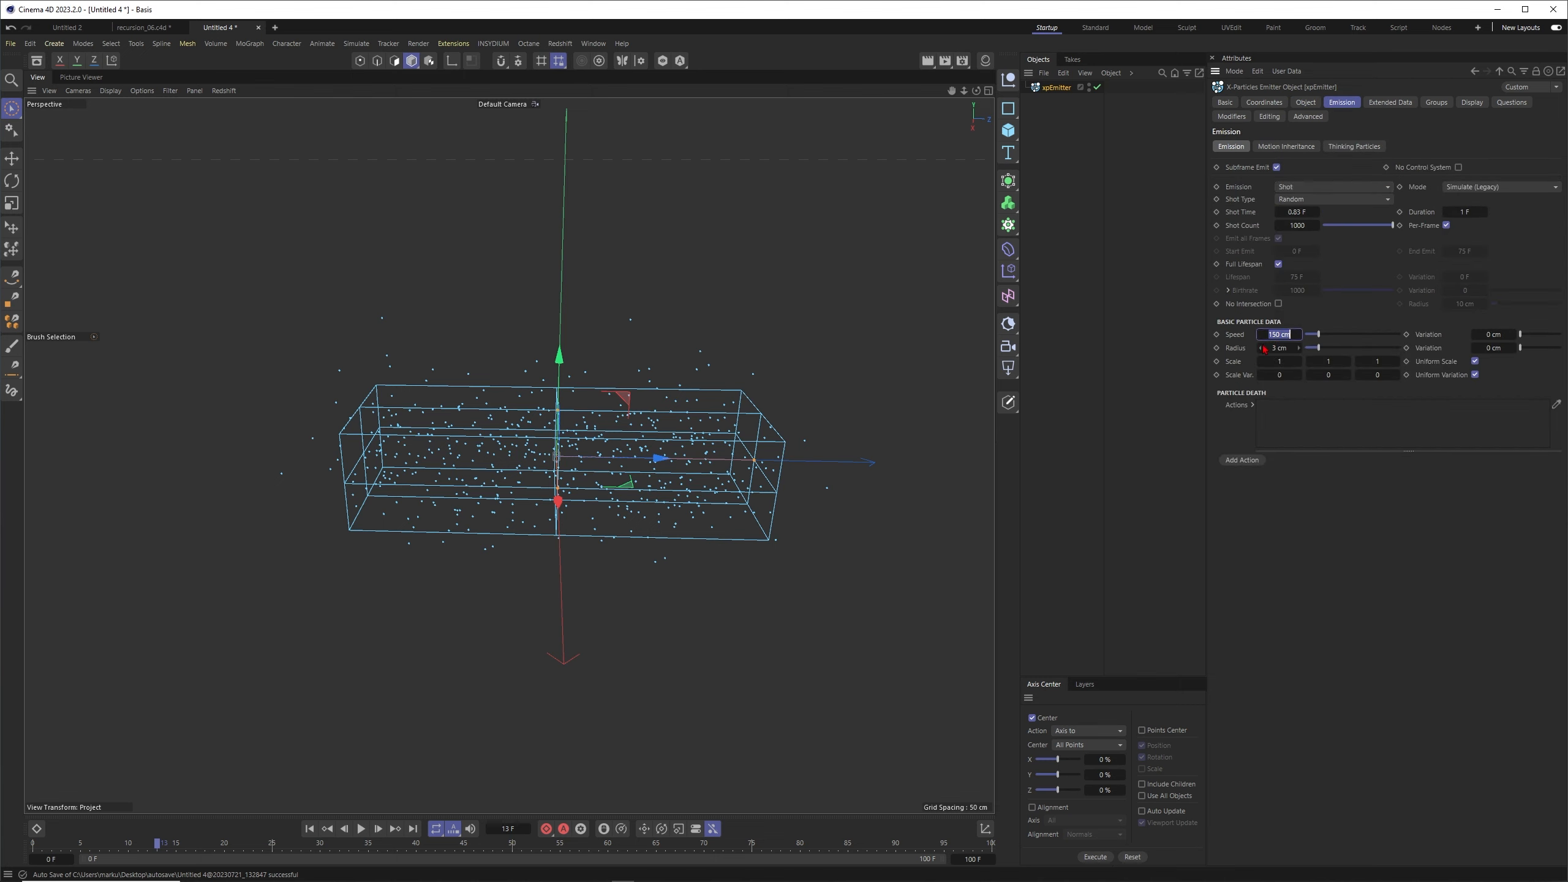
pyautogui.moveTo(1280, 336); pyautogui.dragTo(1265, 341)
pyautogui.press('F8')
pyautogui.click(359, 828)
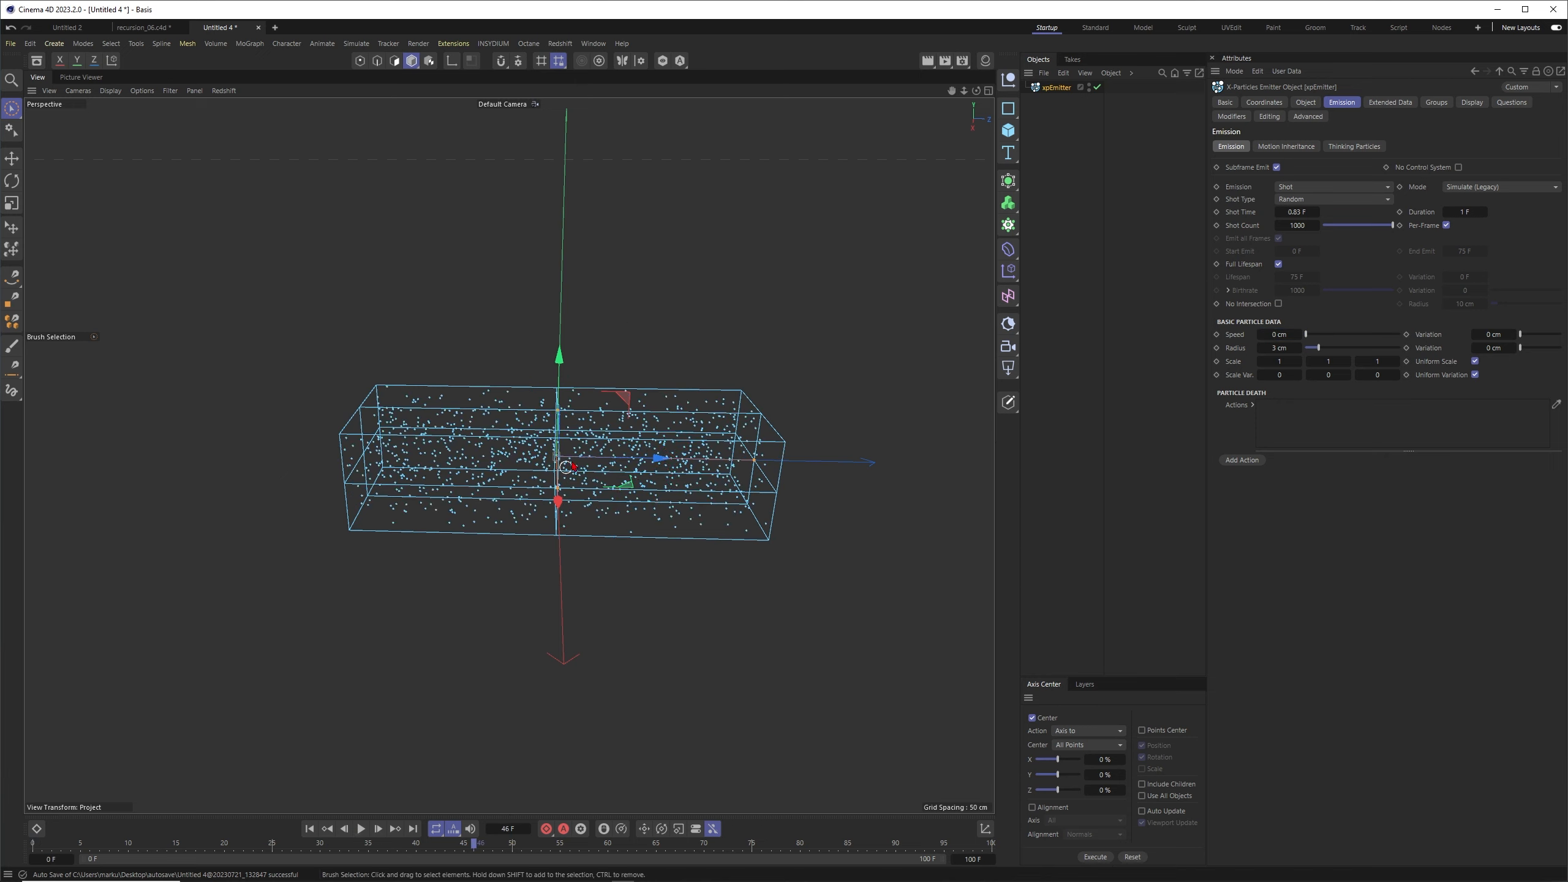
pyautogui.keyDown('alt'); pyautogui.moveTo(581, 440); pyautogui.dragTo(575, 473); pyautogui.keyUp('alt')
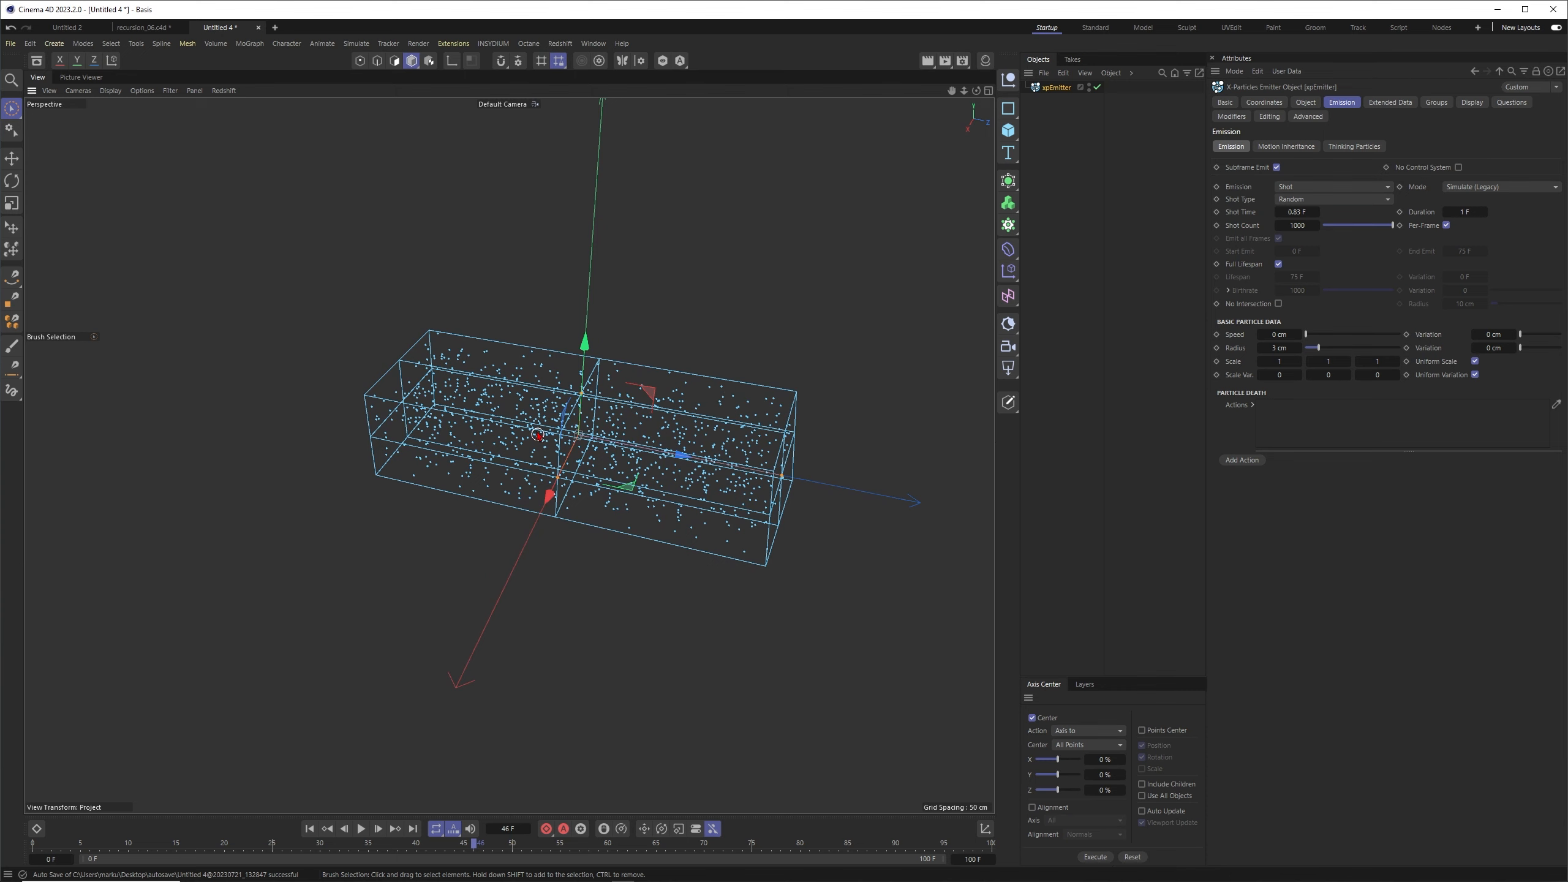
# Set the emitter's shot type to Regular and its mode to Simulate, and play the simulation to check the particle grid.
pyautogui.click(1383, 199)
pyautogui.click(1301, 228)
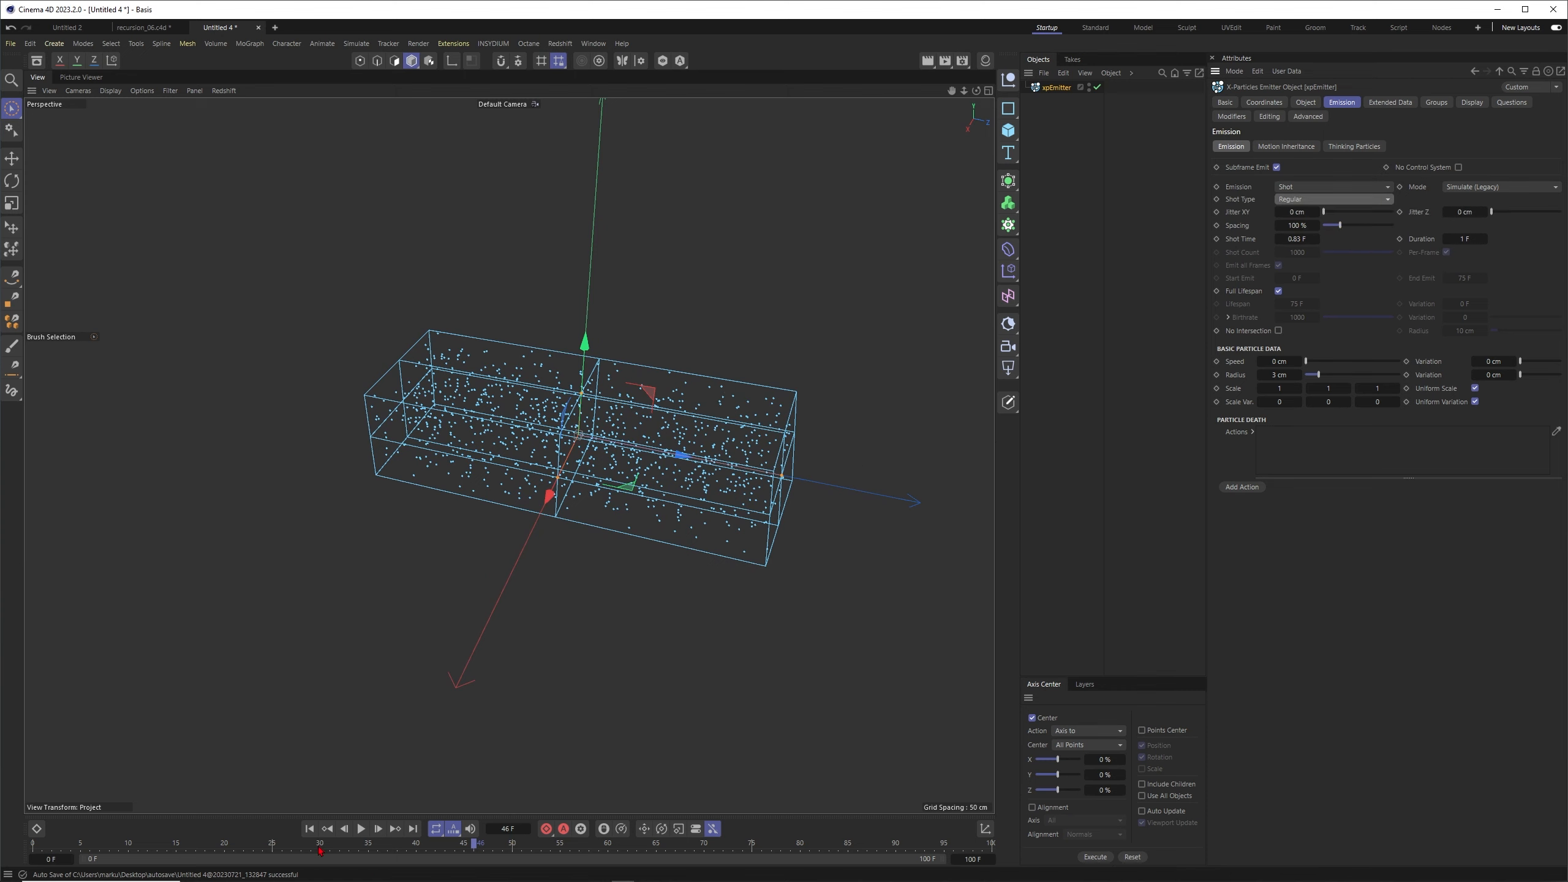
pyautogui.click(310, 828)
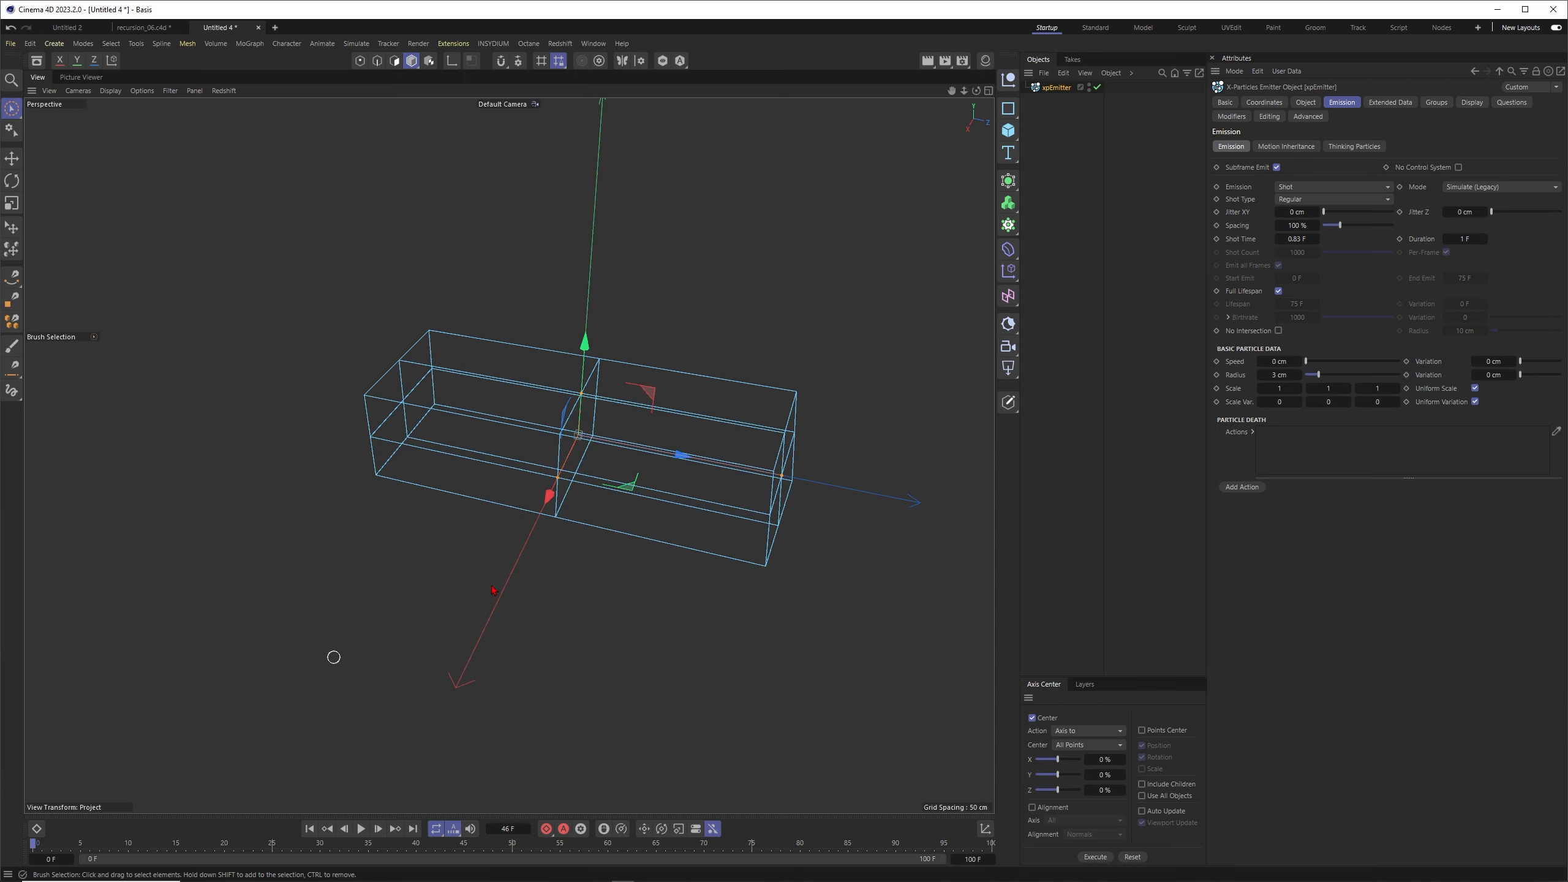
pyautogui.click(1452, 188)
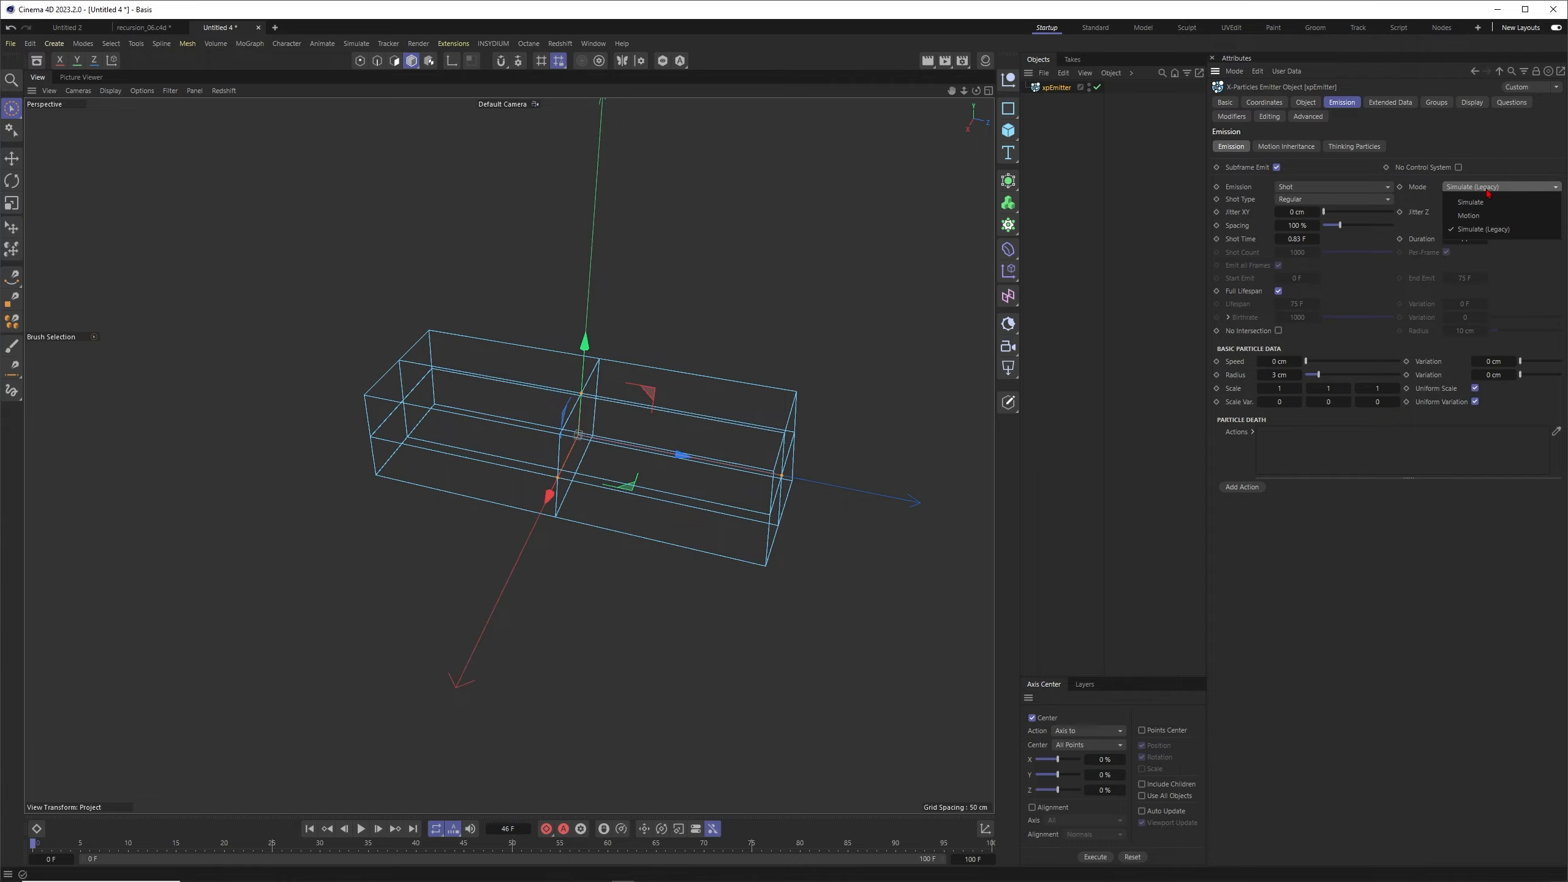
pyautogui.click(1469, 202)
pyautogui.click(362, 828)
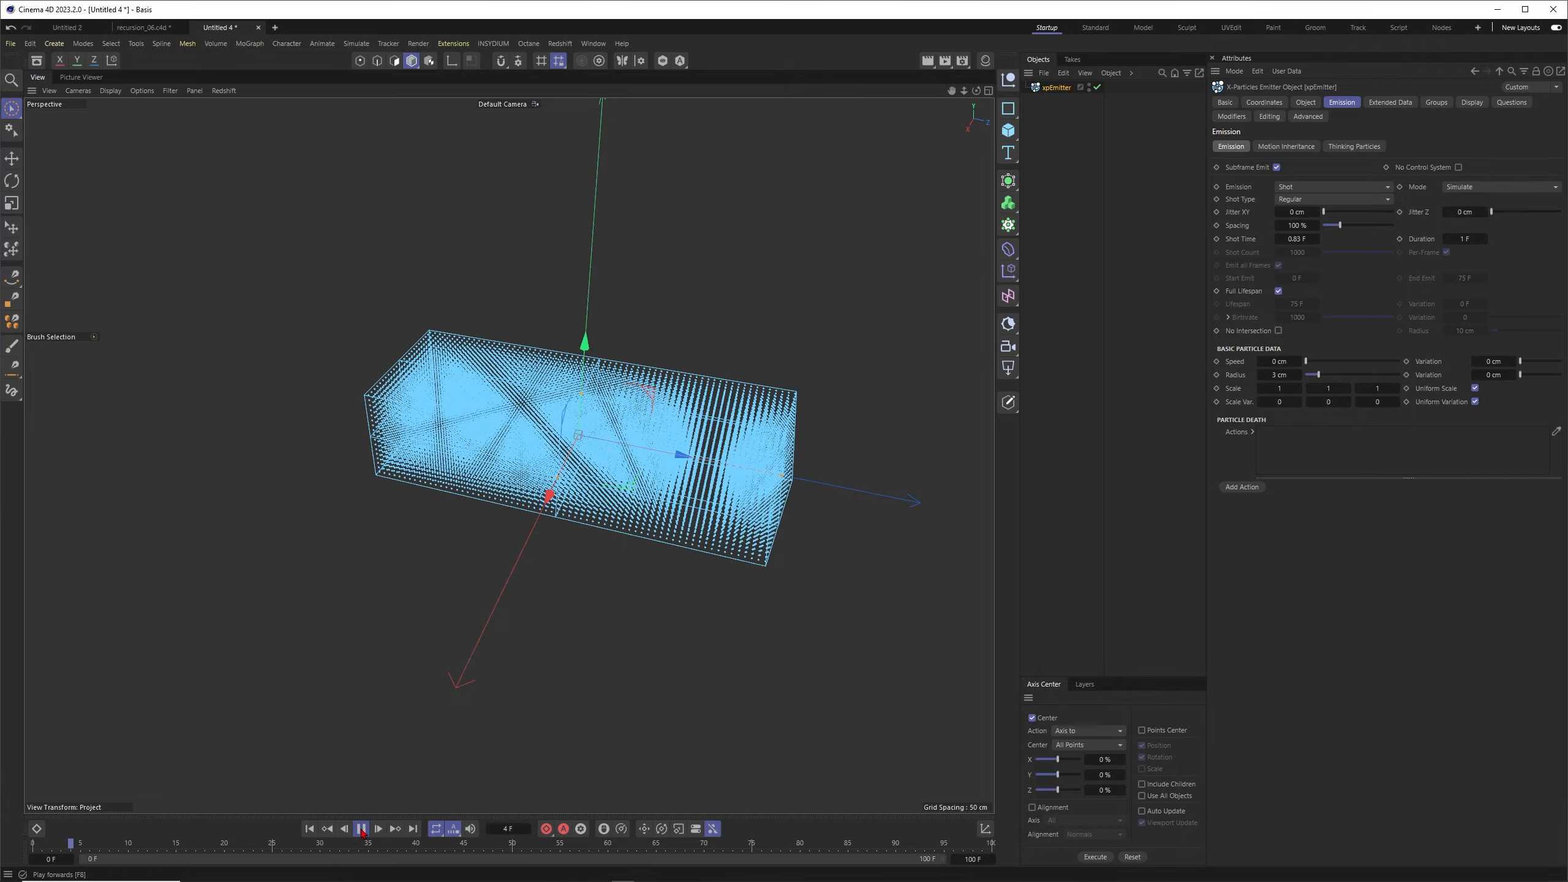
pyautogui.click(362, 828)
pyautogui.moveTo(618, 445)
pyautogui.keyDown('alt'); pyautogui.mouseDown()
pyautogui.moveTo(630, 410)
pyautogui.moveTo(665, 432)
pyautogui.moveTo(596, 454)
pyautogui.mouseUp(); pyautogui.keyUp('alt')
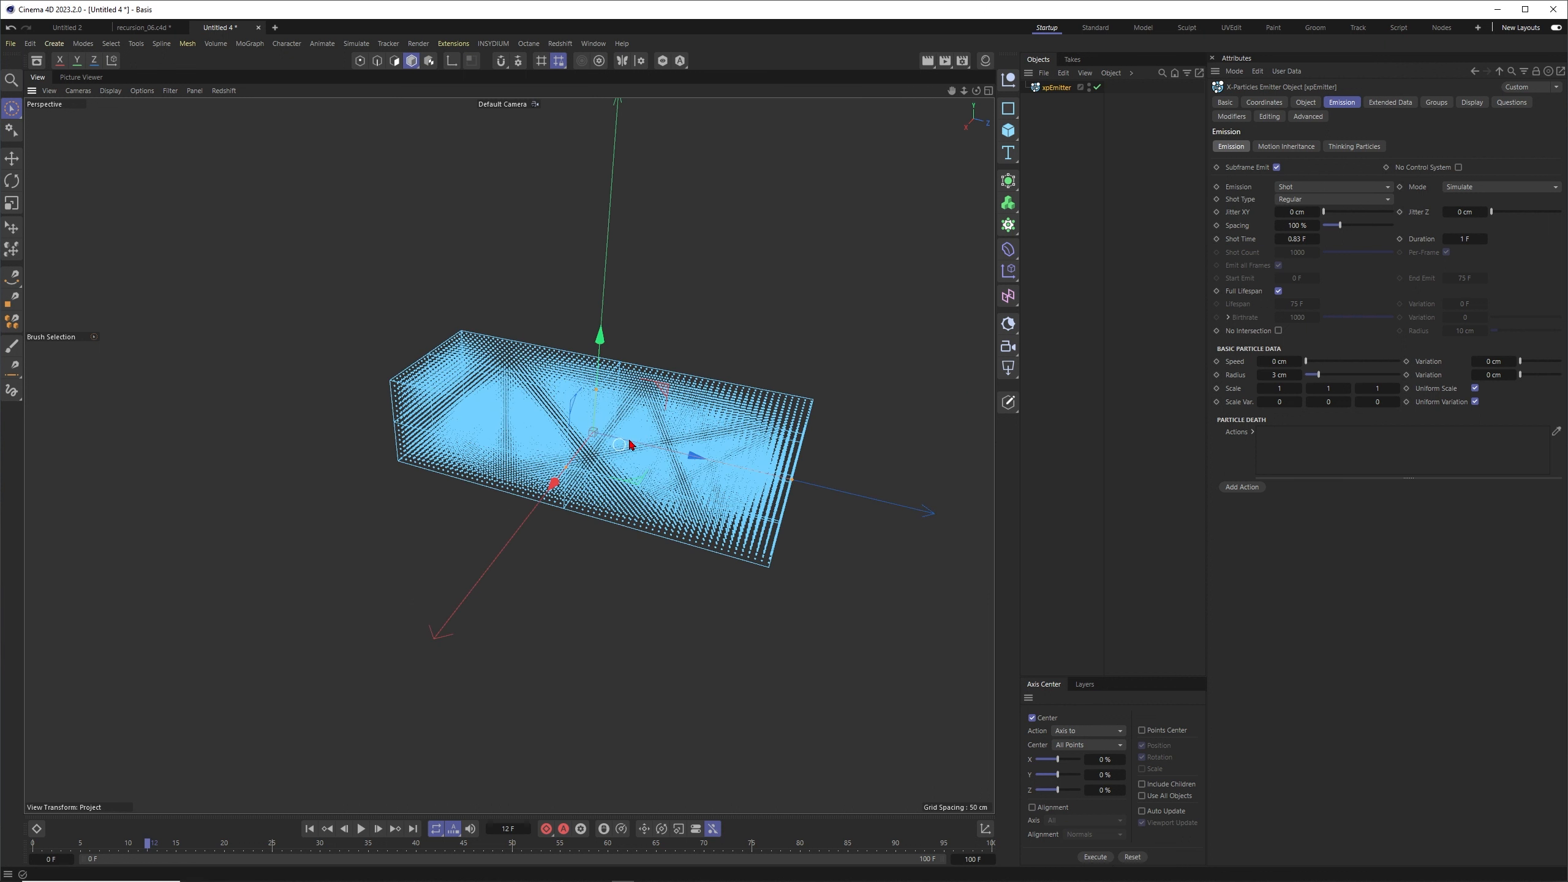
# Set the regular particle spacing to 200 % and restart the simulation from the first frame.
pyautogui.click(1291, 226)
pyautogui.click(310, 828)
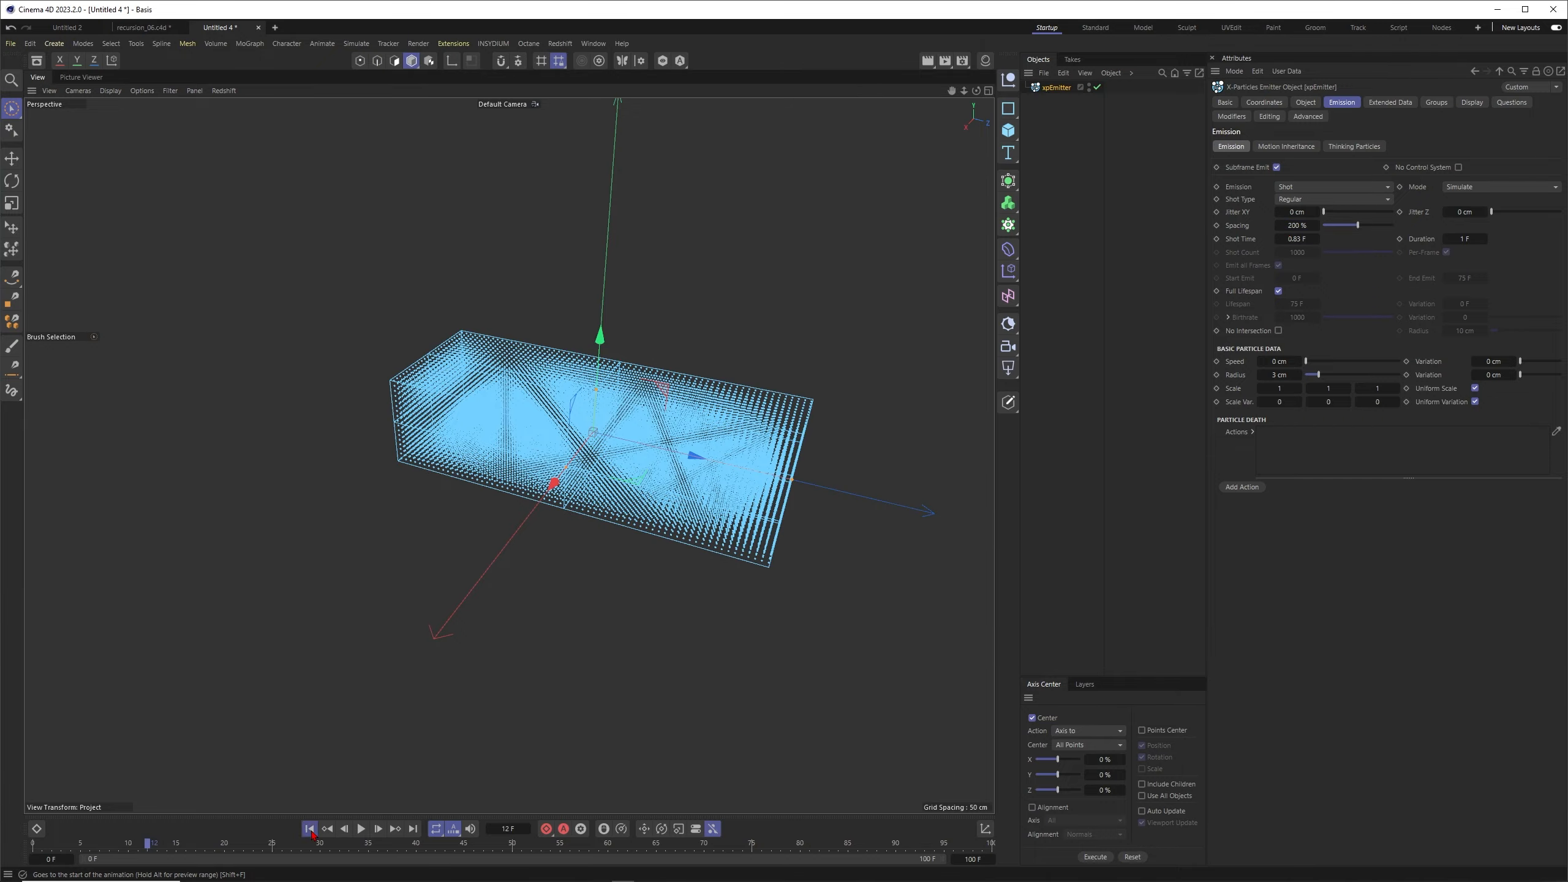
pyautogui.keyDown('alt'); pyautogui.moveTo(641, 426); pyautogui.dragTo(695, 427); pyautogui.keyUp('alt')
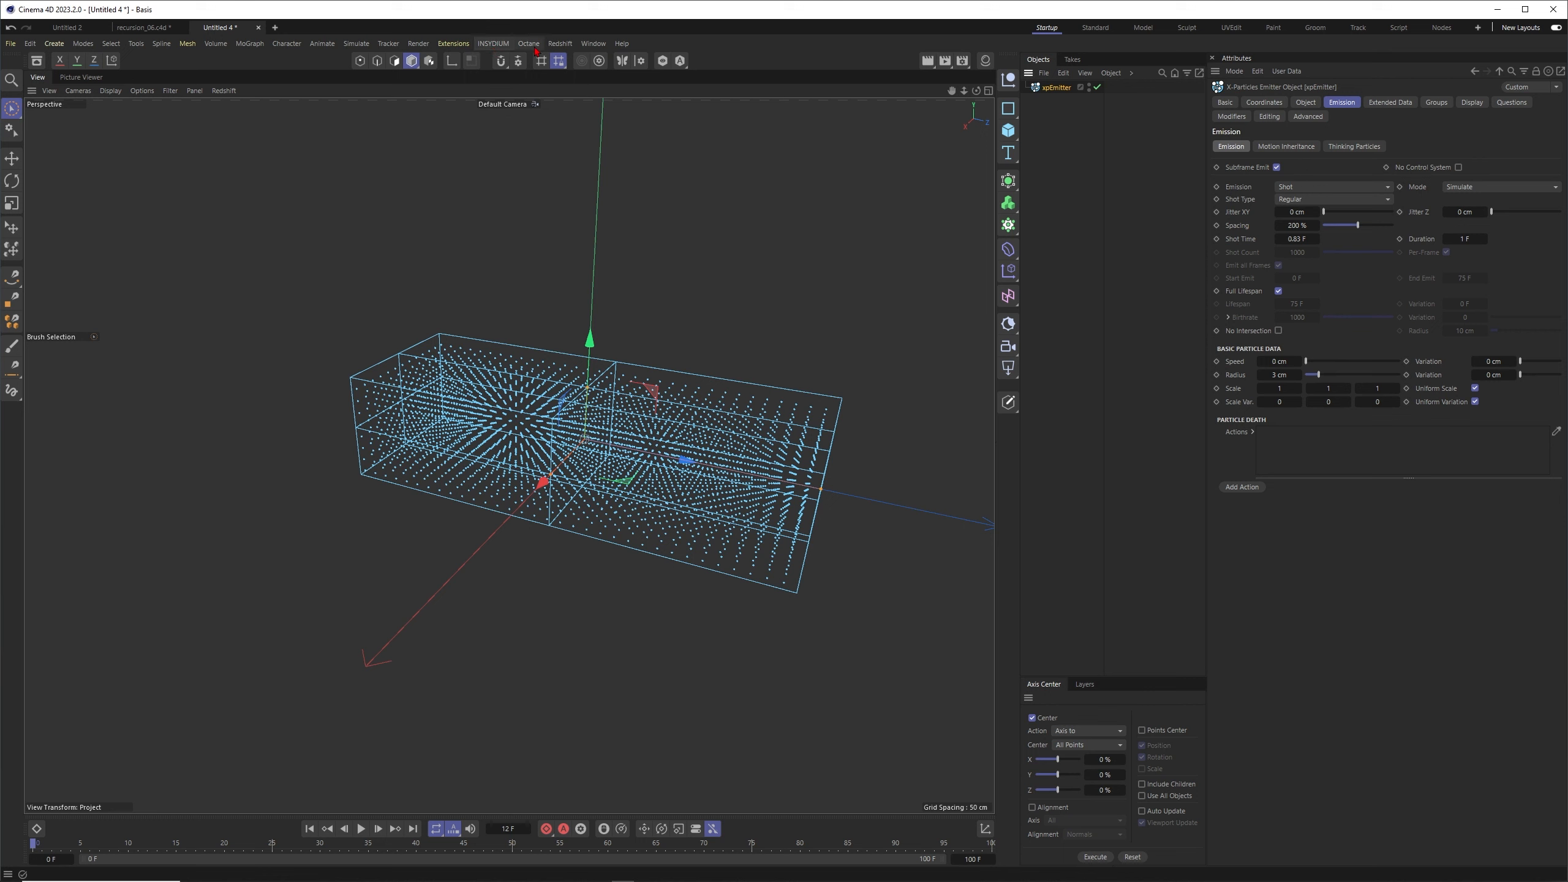
# Add an nxQuestion object from the X-Particles NeXus tools.
pyautogui.click(493, 44)
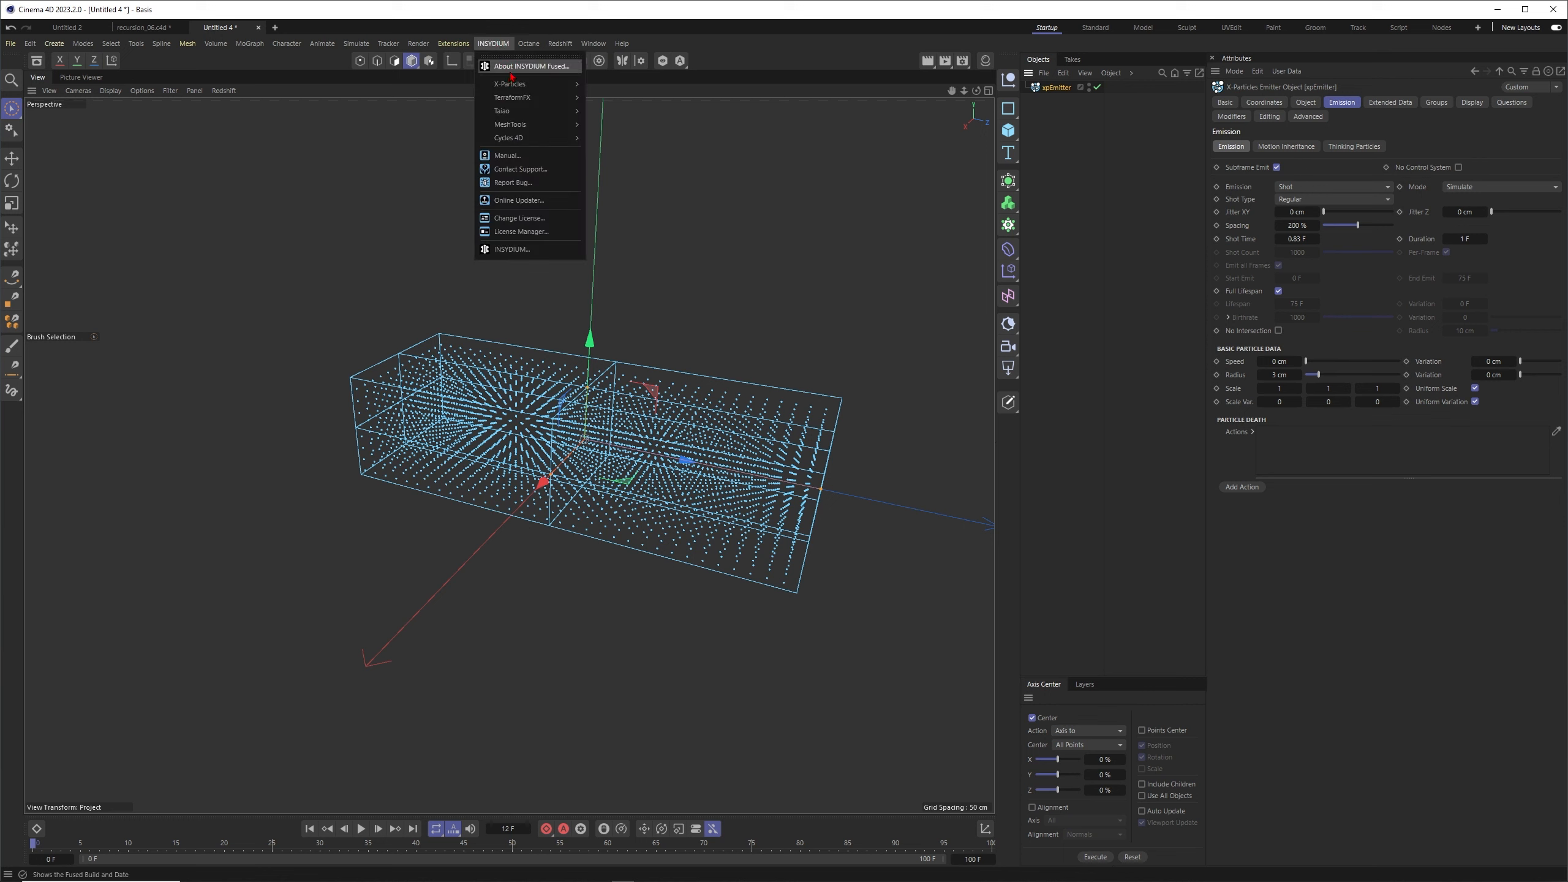
pyautogui.moveTo(531, 83)
pyautogui.moveTo(619, 179)
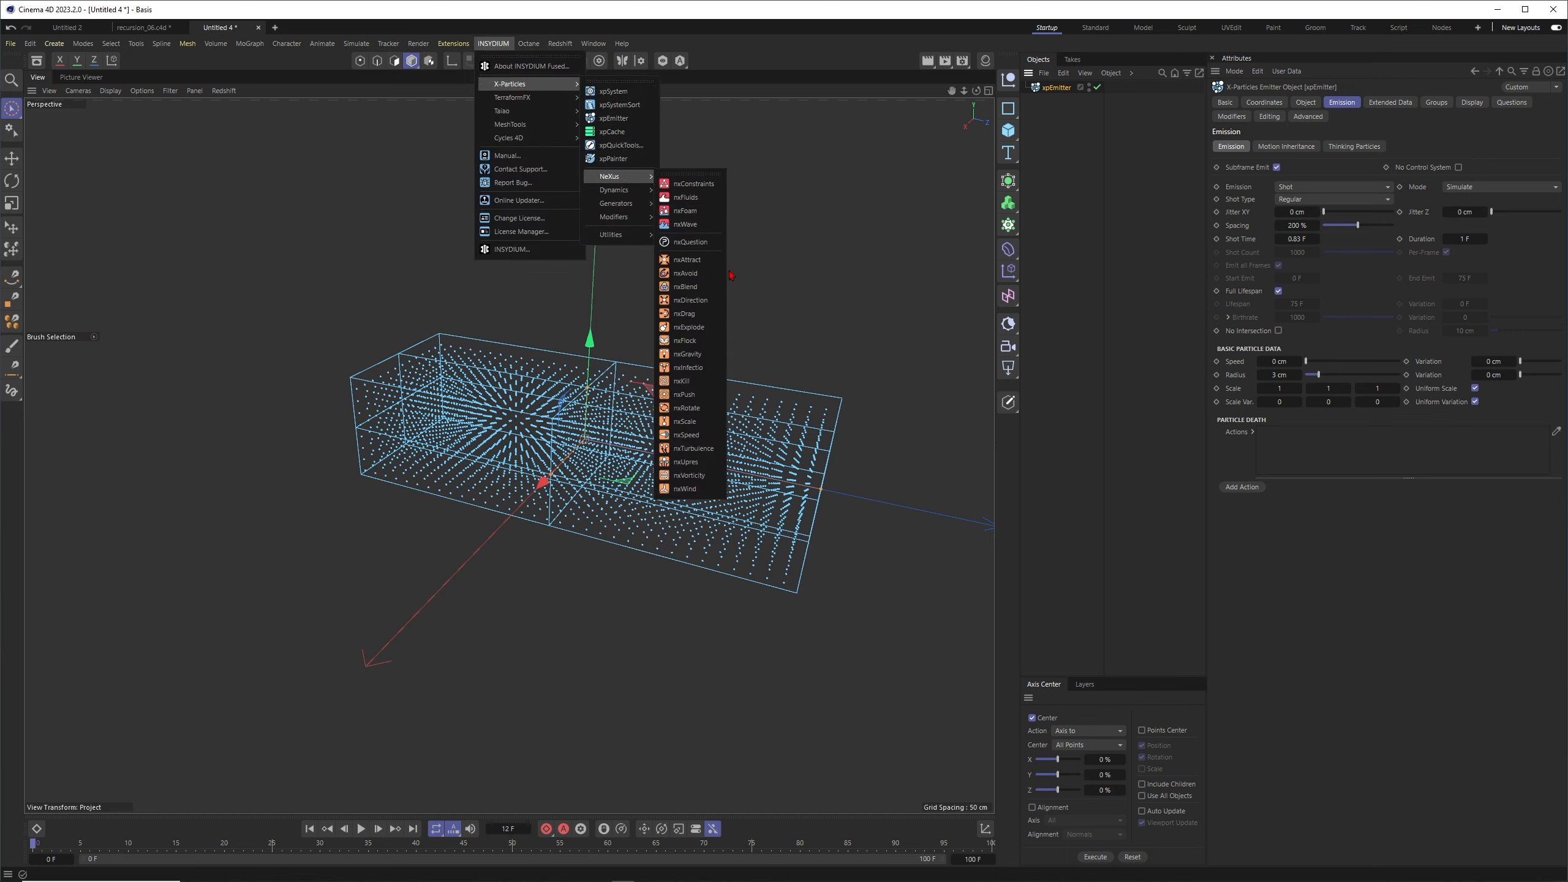
pyautogui.click(690, 244)
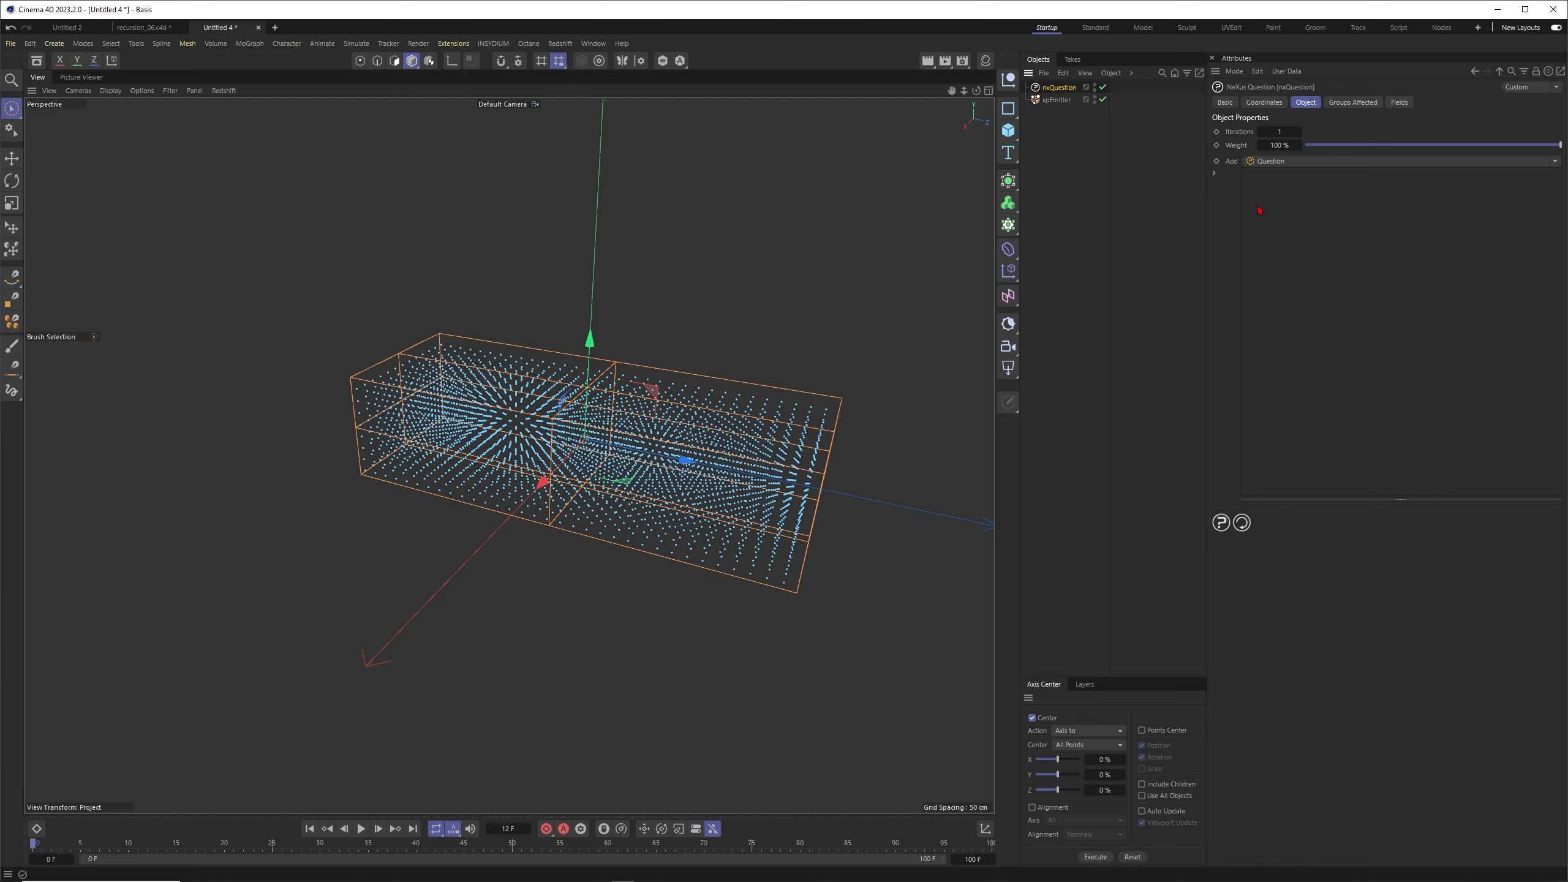
# Change the particle display color of xpEmitter to black.
pyautogui.click(632, 441)
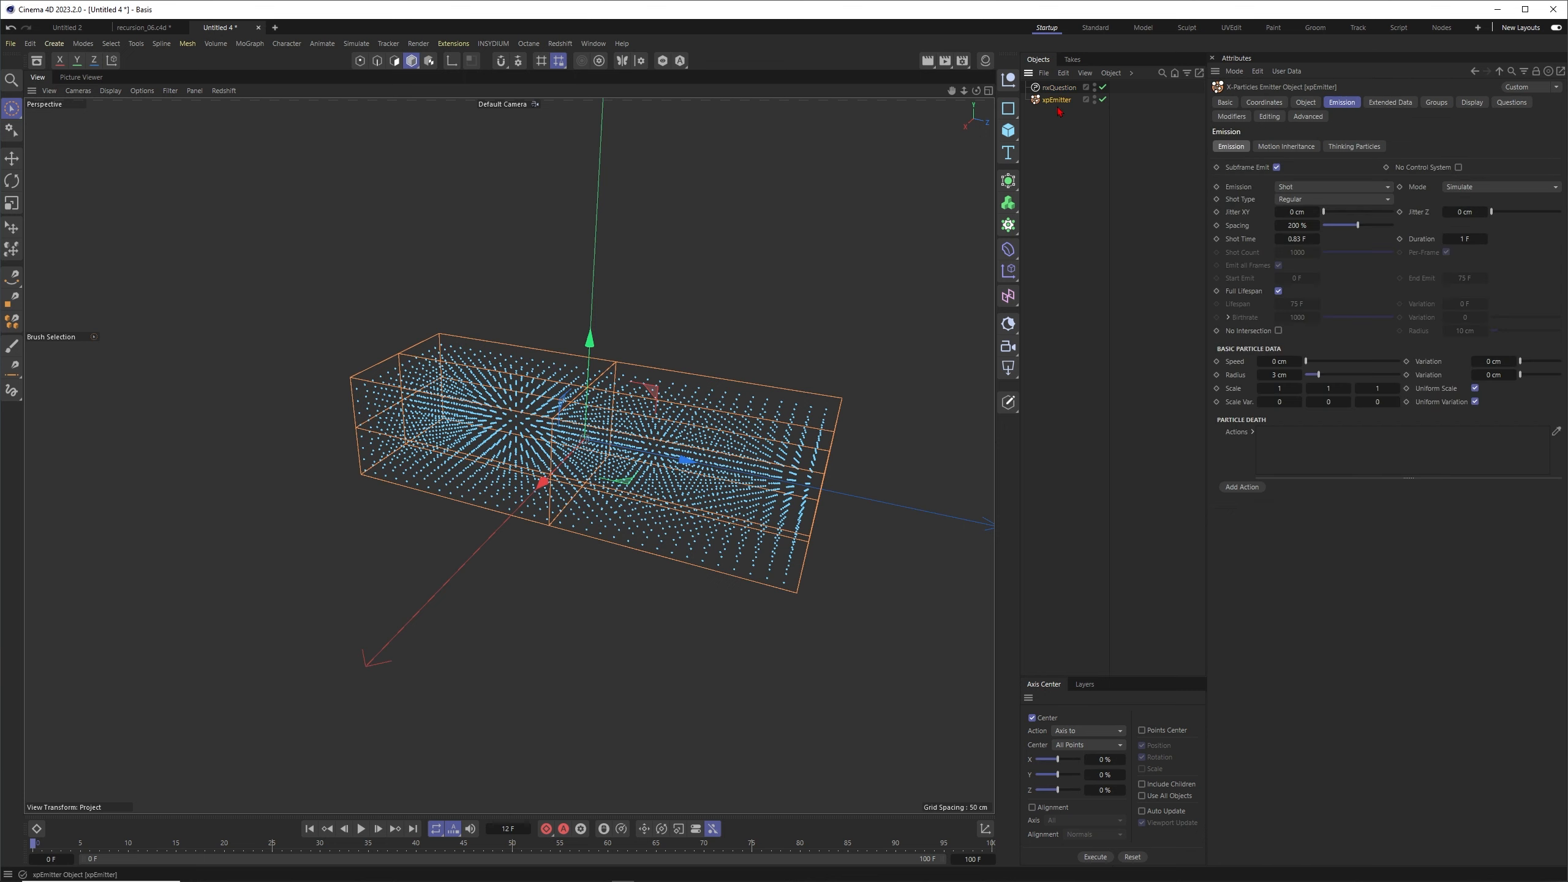
pyautogui.click(1471, 102)
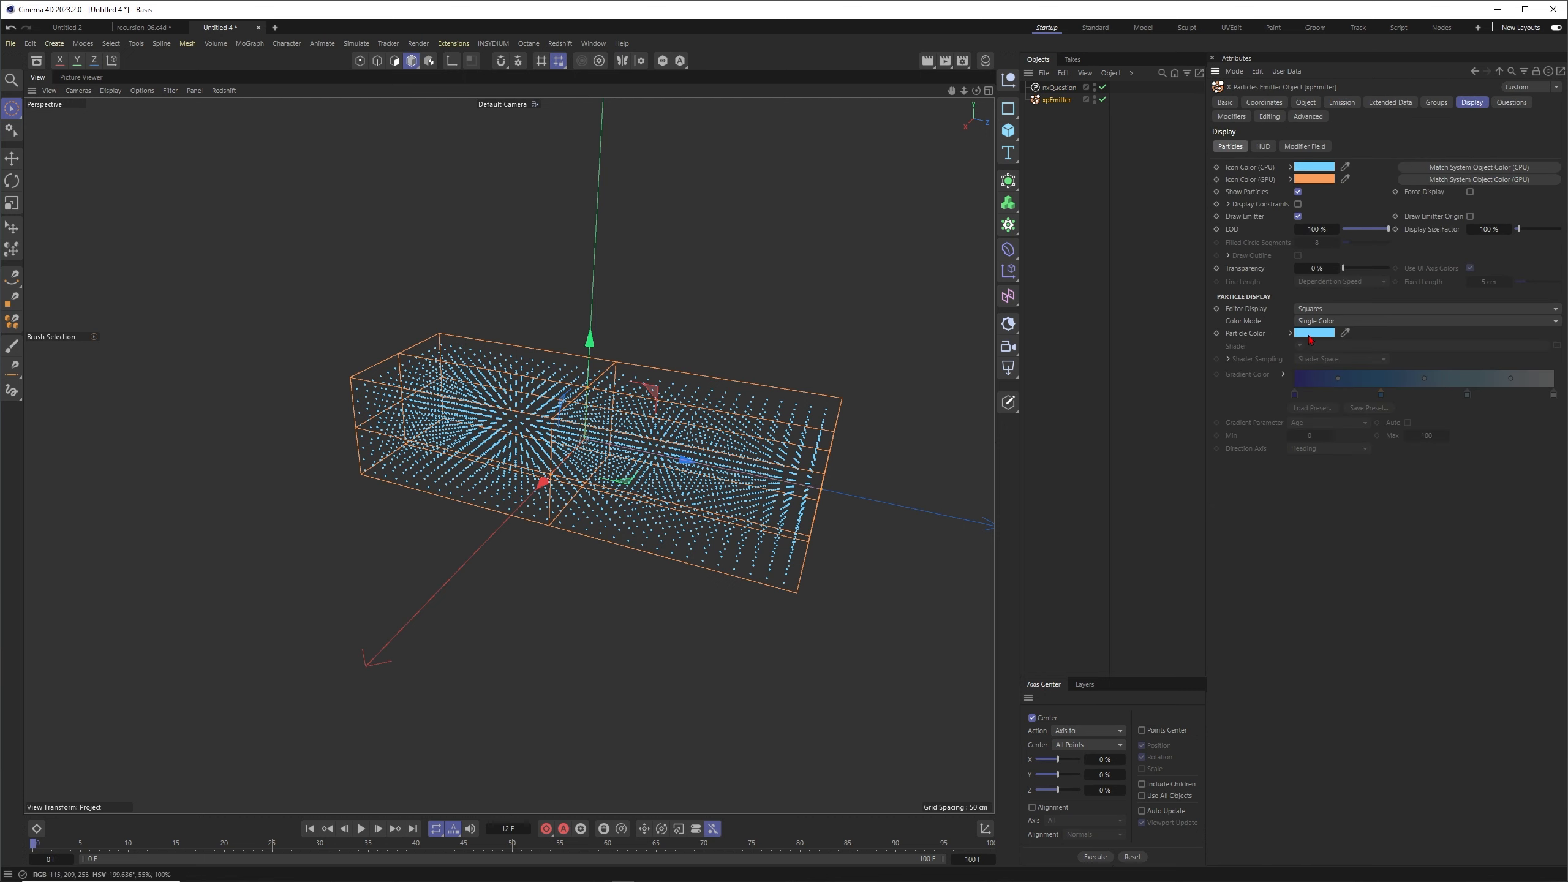
pyautogui.click(1313, 333)
pyautogui.moveTo(1261, 444); pyautogui.dragTo(1104, 548)
# Add a question to nxQuestion and set its data type to Field.
pyautogui.click(1059, 87)
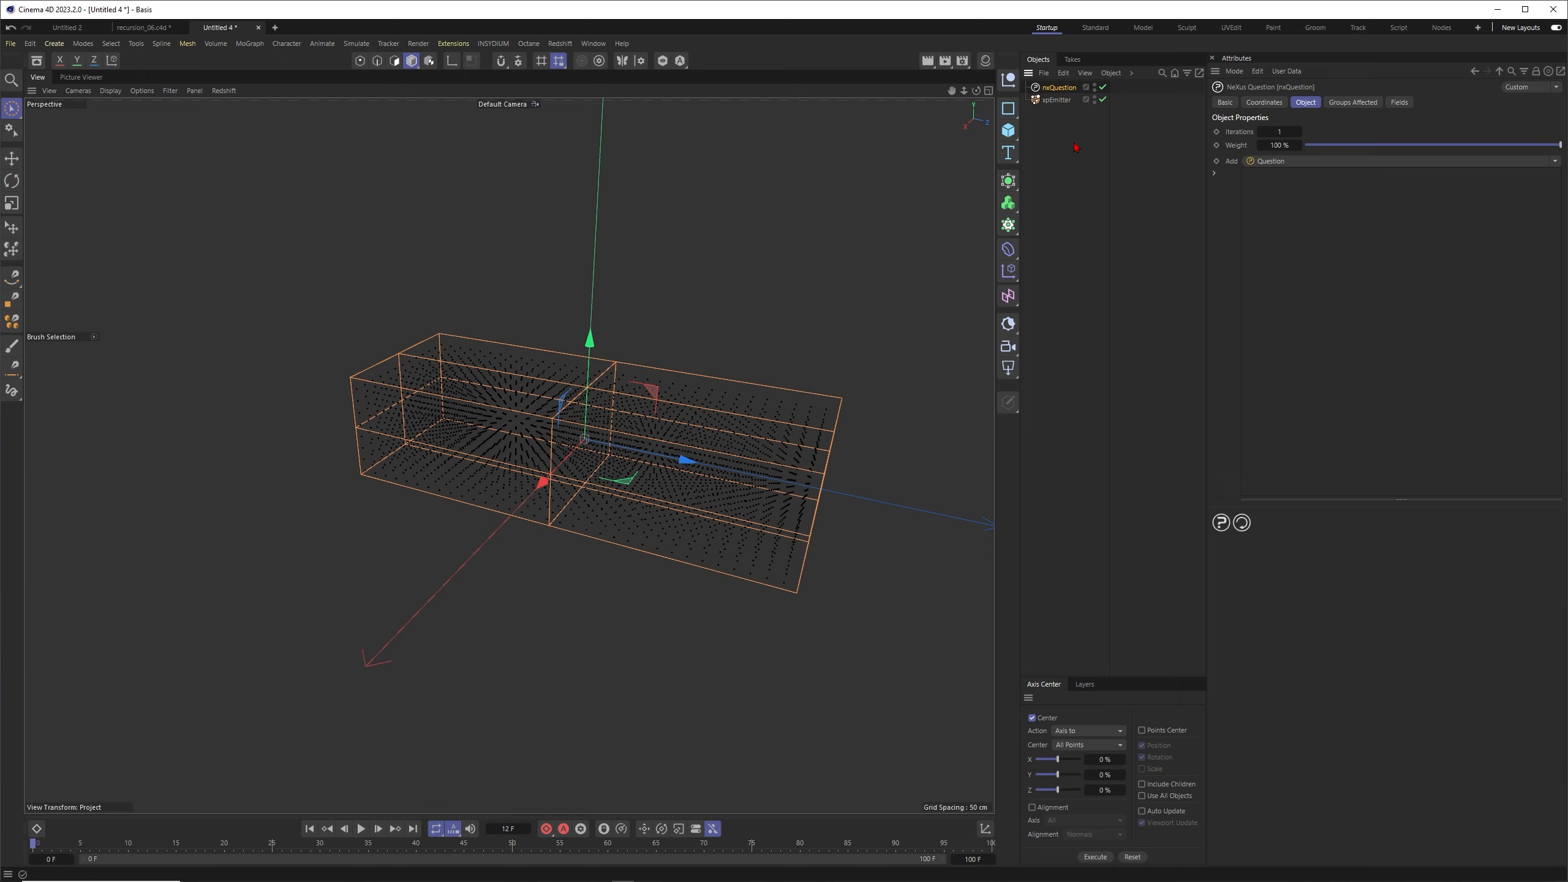
pyautogui.click(1294, 161)
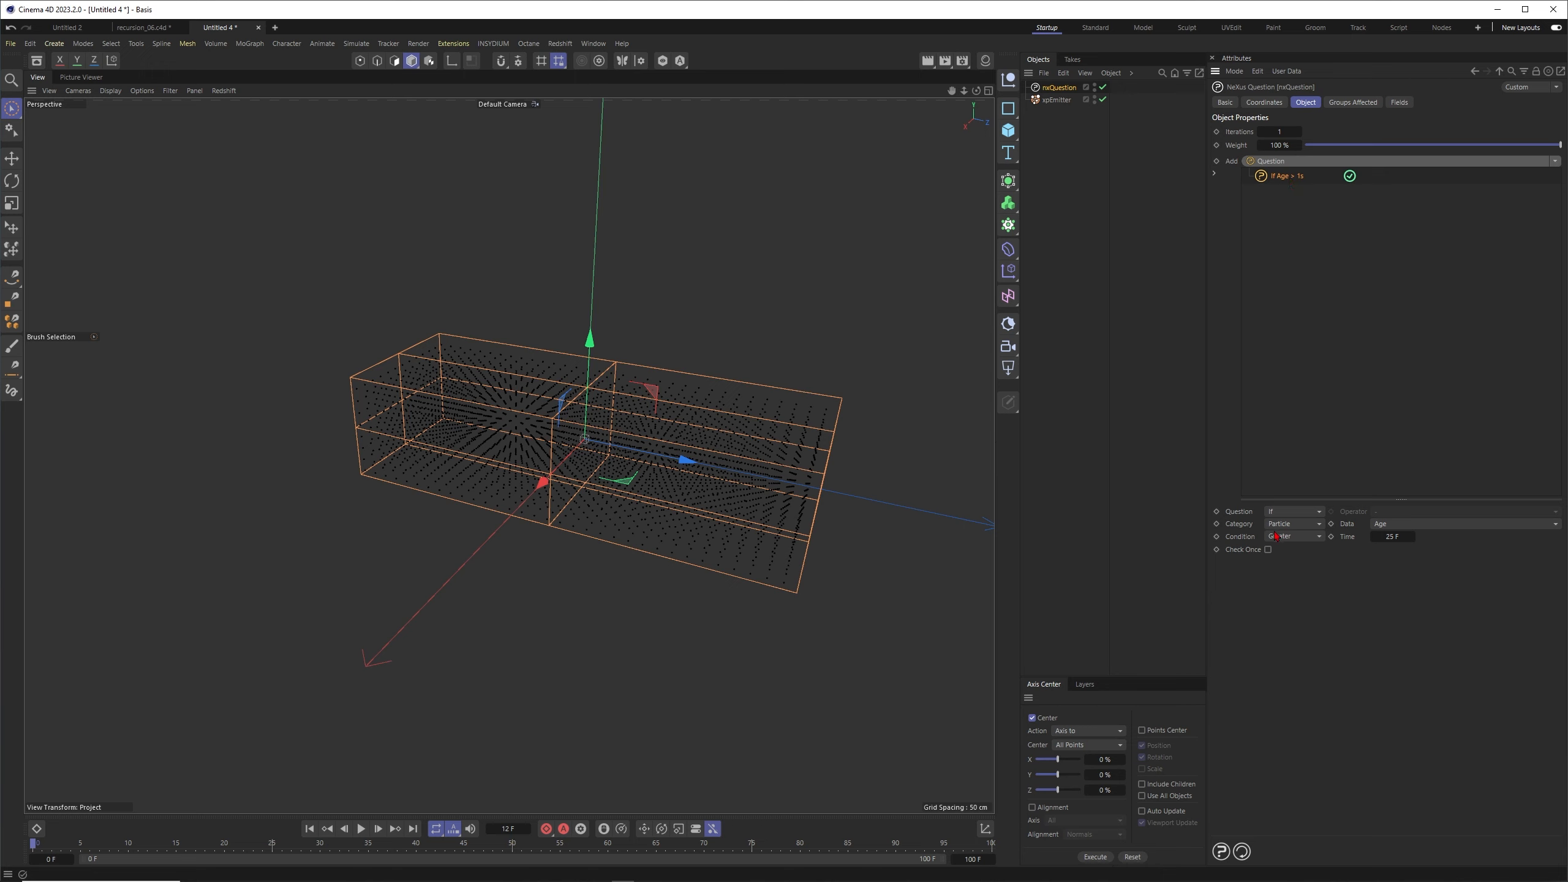
pyautogui.click(1553, 524)
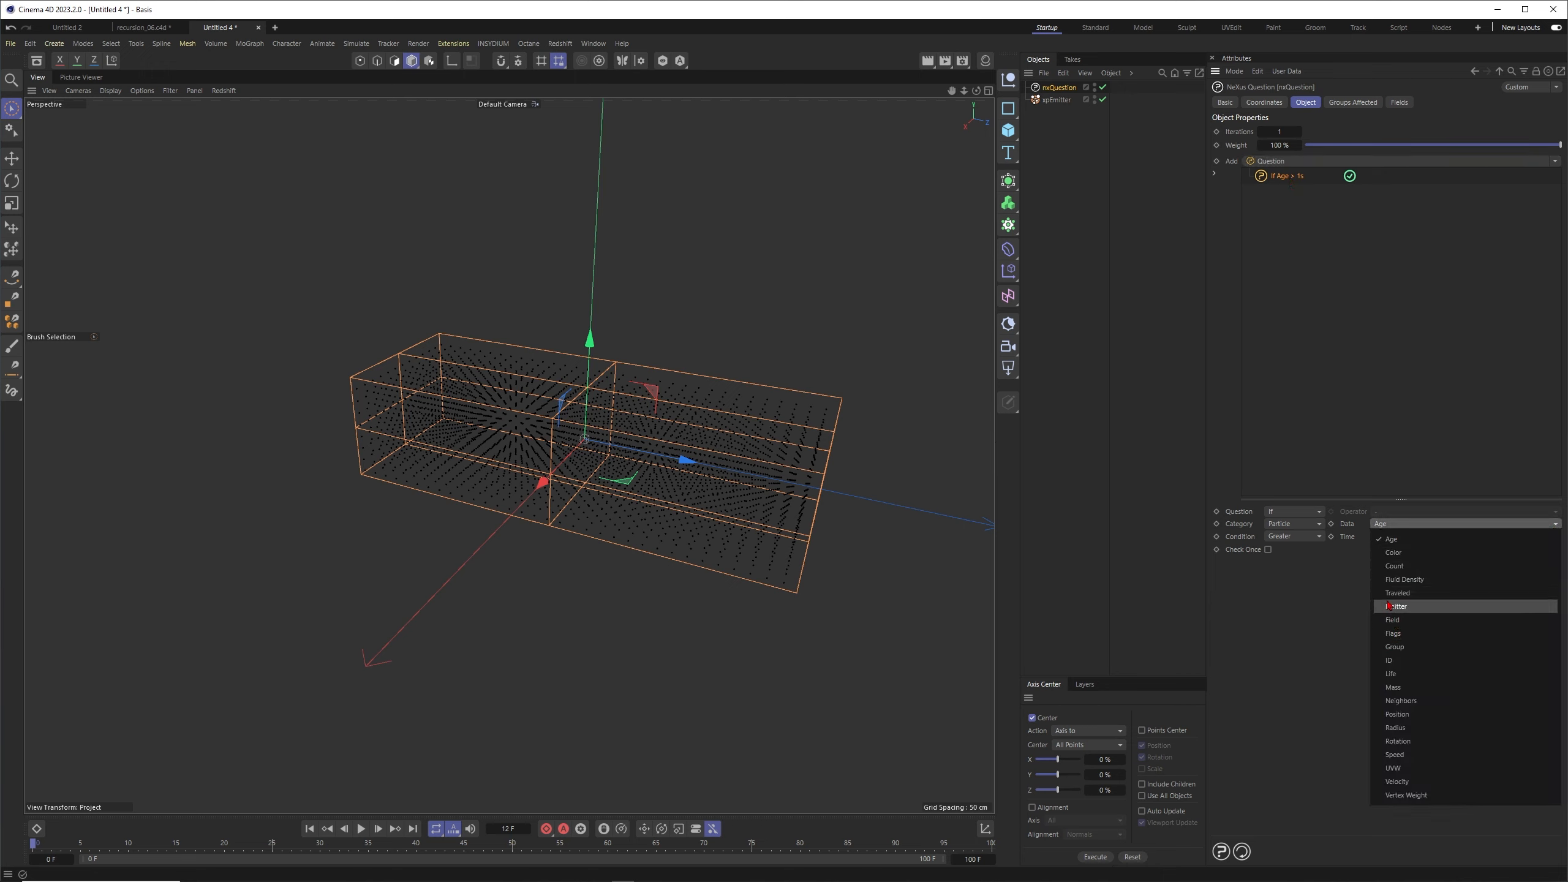
pyautogui.click(1397, 617)
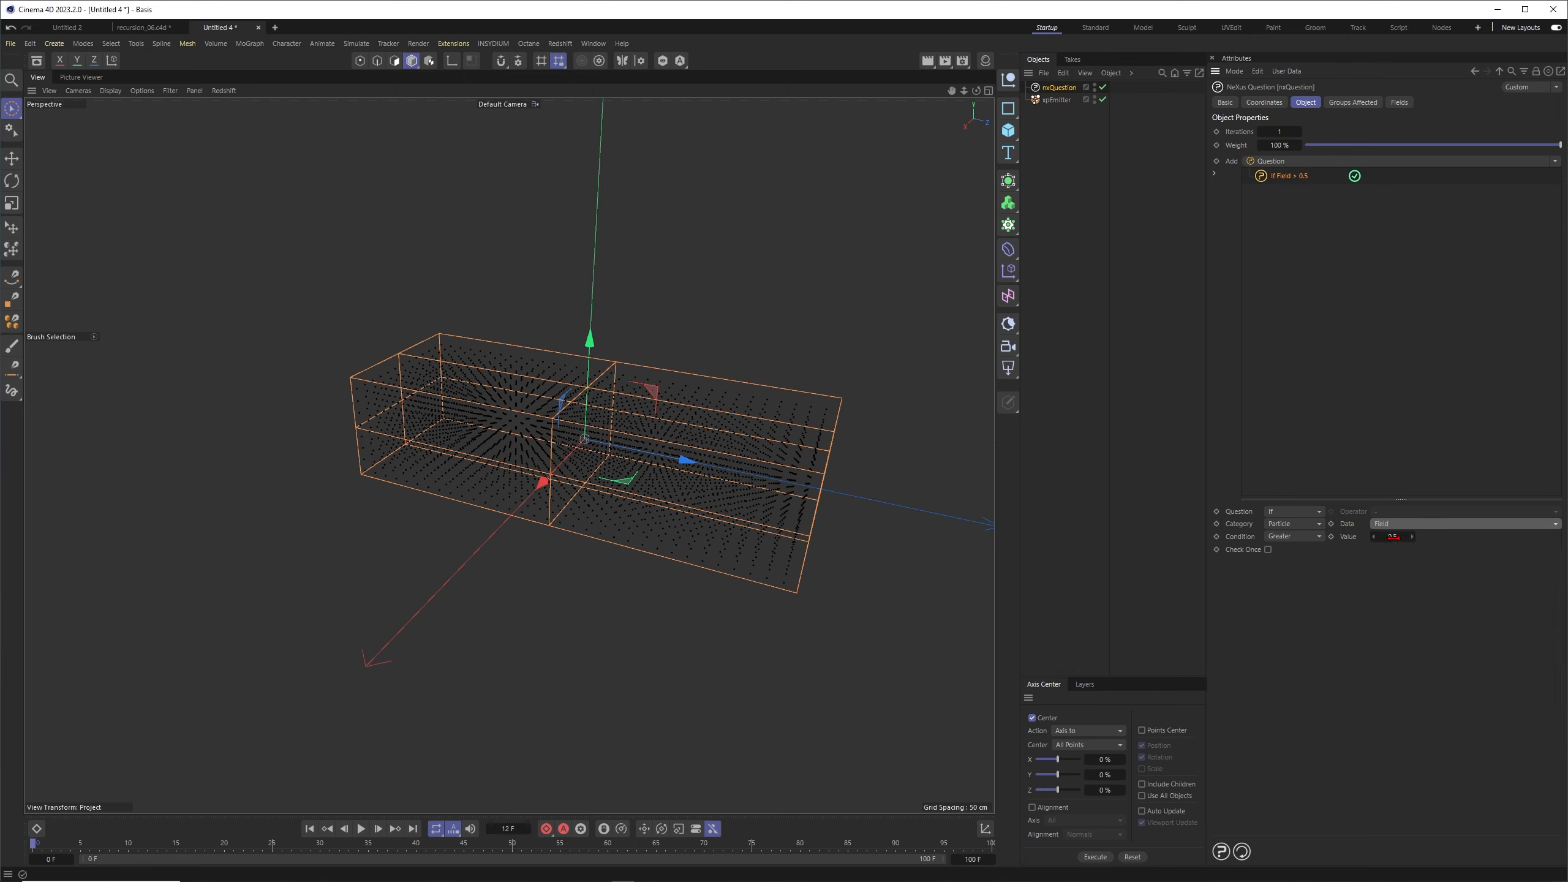
# Add a Spherical Field to nxQuestion, set its size to 50 cm, and move it to one end of the emitter box.
pyautogui.click(1399, 102)
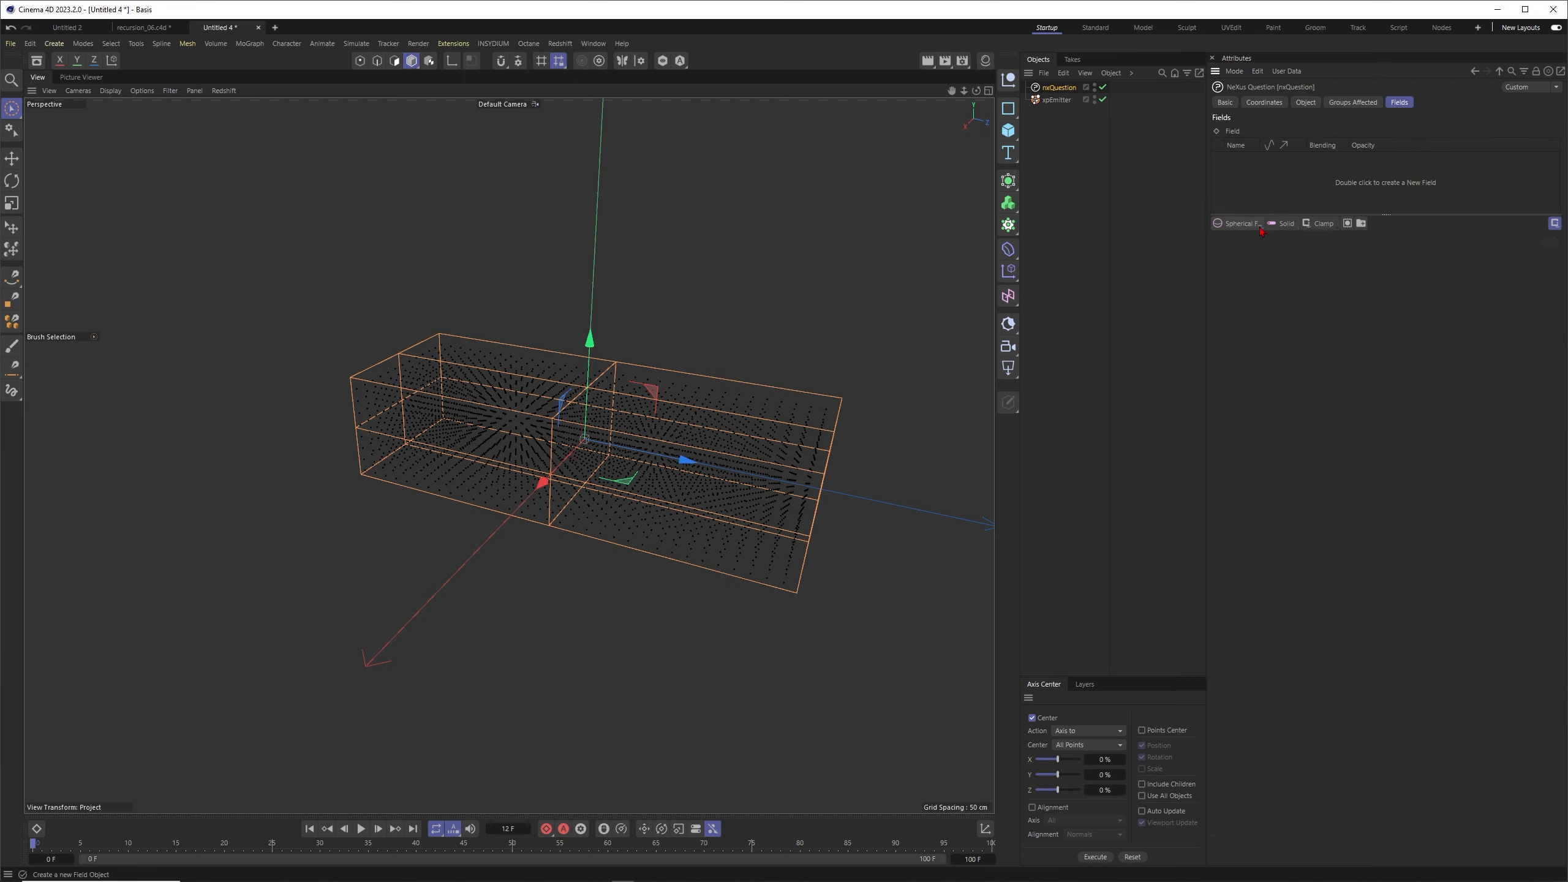
pyautogui.moveTo(554, 460)
pyautogui.keyDown('alt'); pyautogui.mouseDown()
pyautogui.moveTo(663, 456)
pyautogui.moveTo(614, 466)
pyautogui.mouseUp(); pyautogui.keyUp('alt')
pyautogui.press('0')
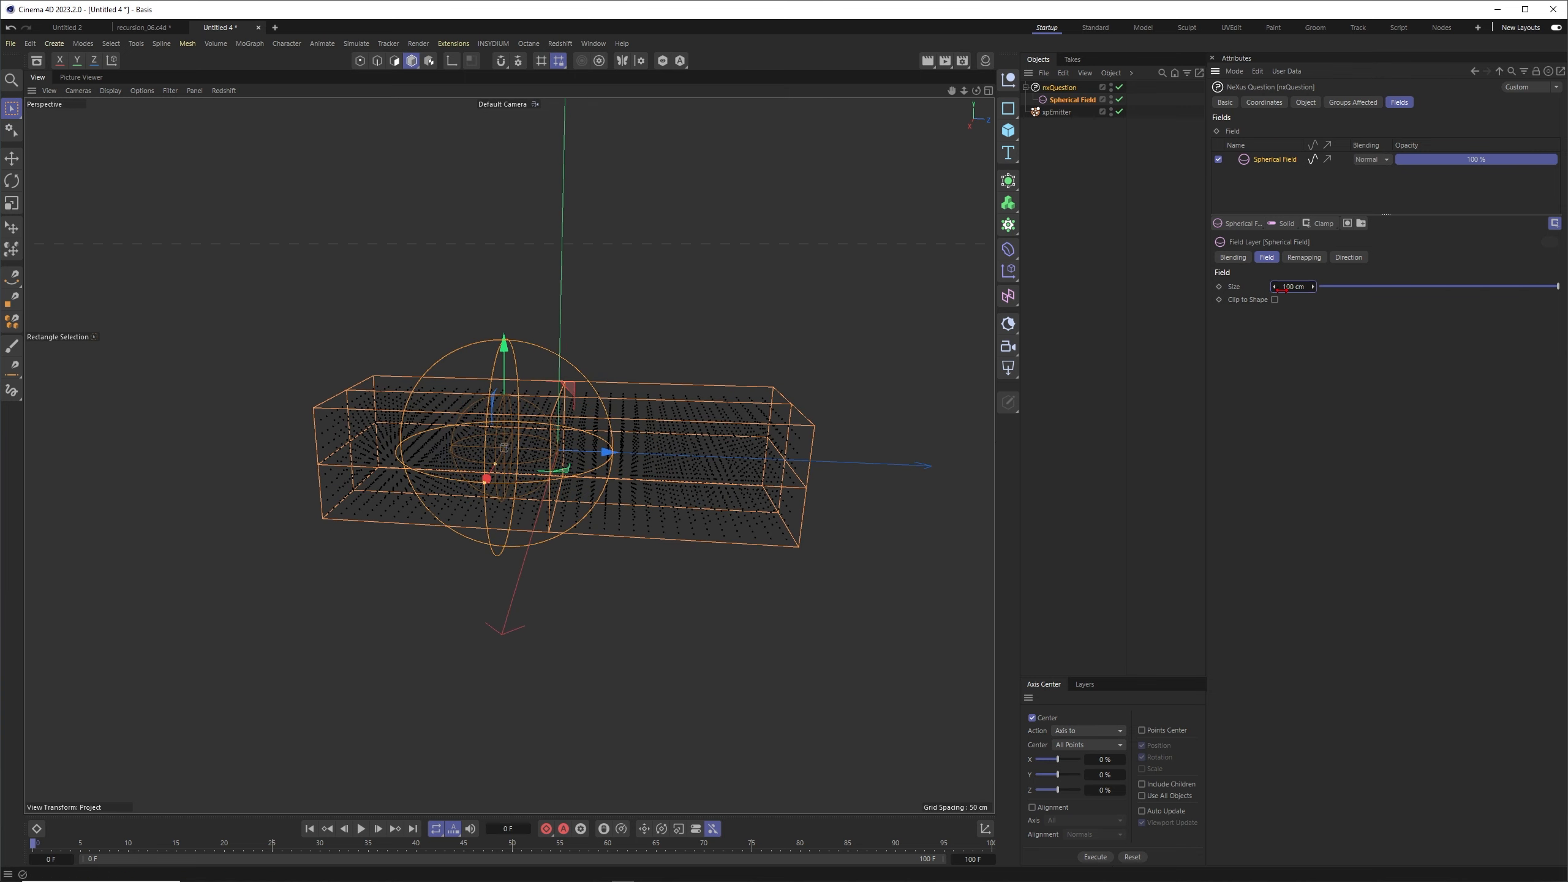
pyautogui.click(1287, 291)
pyautogui.write('50')
pyautogui.press('Return')
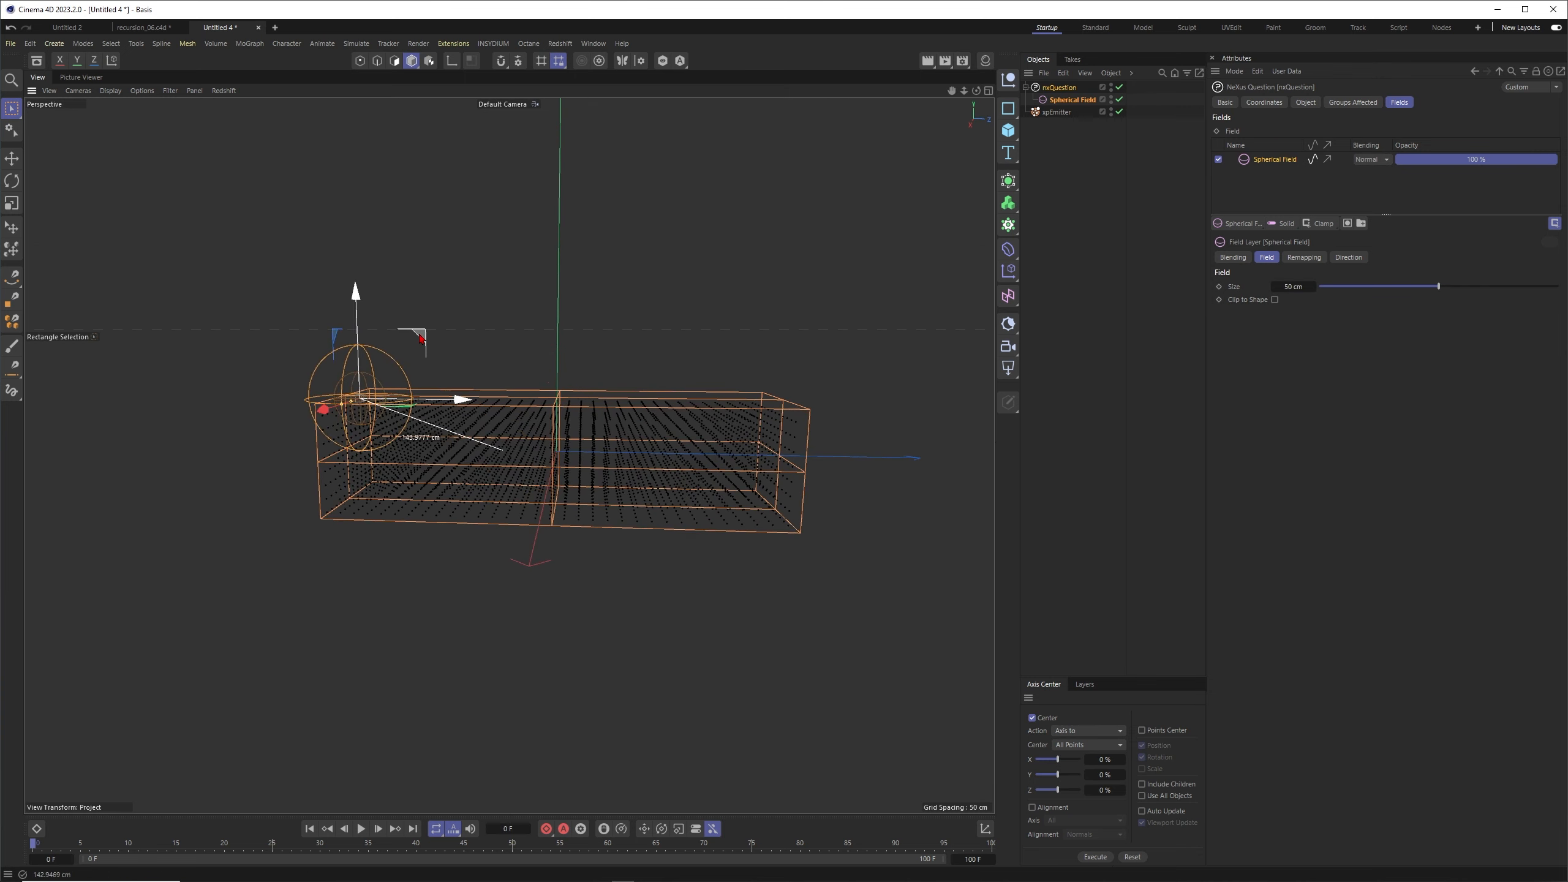
pyautogui.moveTo(416, 337); pyautogui.dragTo(418, 336)
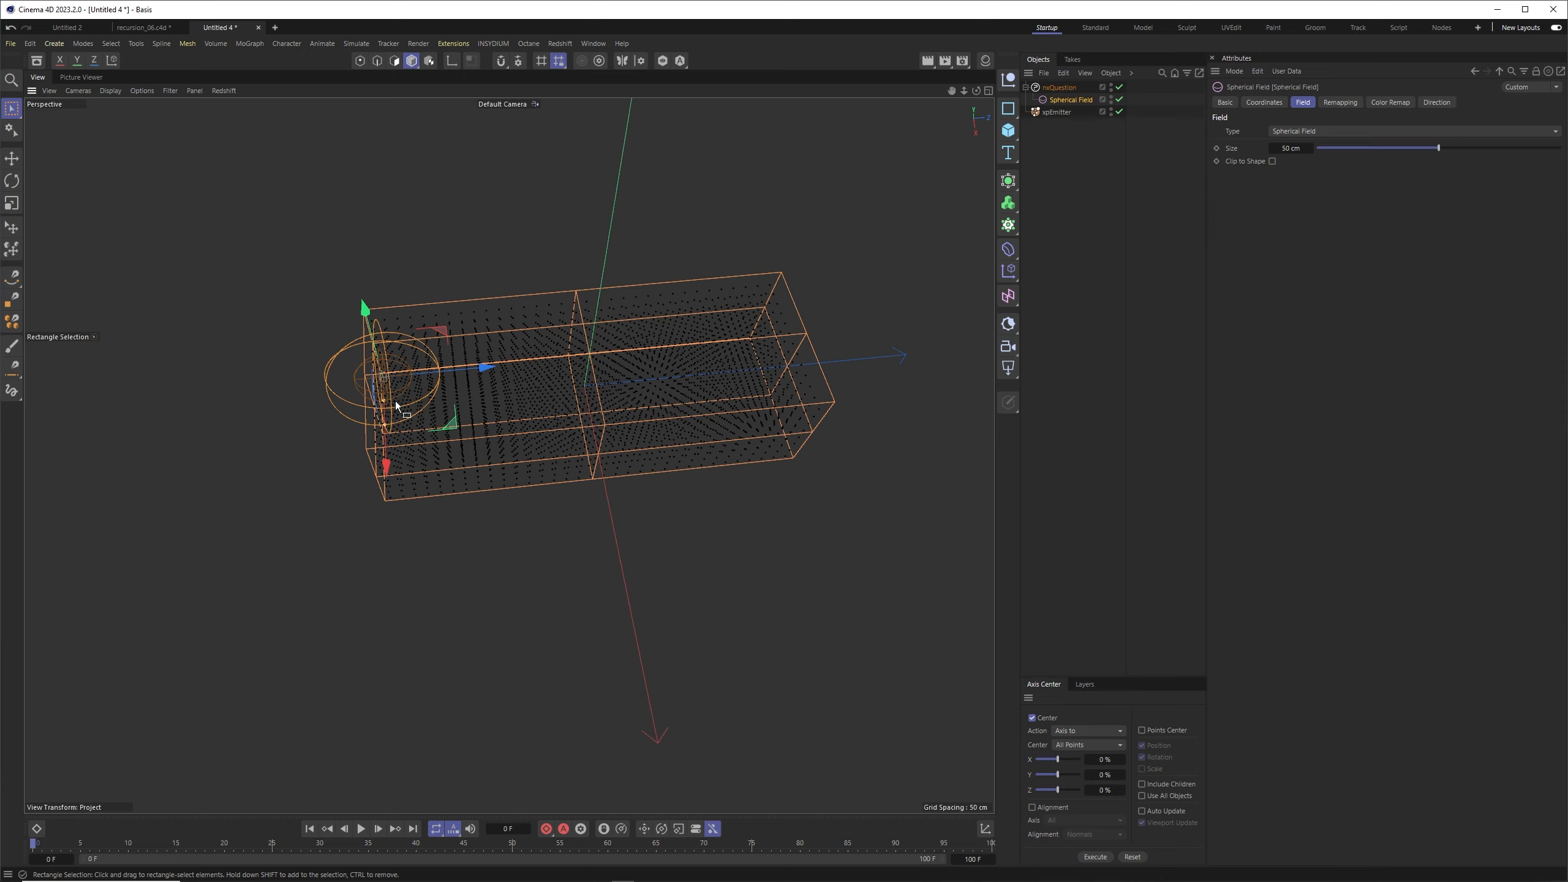
# Move the Spherical Field outside the end of the emitter box, to about -255 cm on Z.
pyautogui.keyDown('alt'); pyautogui.moveTo(396, 401); pyautogui.dragTo(358, 401); pyautogui.keyUp('alt')
pyautogui.moveTo(490, 374); pyautogui.dragTo(412, 372)
pyautogui.keyDown('alt'); pyautogui.moveTo(364, 375); pyautogui.dragTo(420, 346); pyautogui.keyUp('alt')
pyautogui.keyDown('alt'); pyautogui.moveTo(383, 408); pyautogui.dragTo(359, 355); pyautogui.keyUp('alt')
pyautogui.click(364, 322)
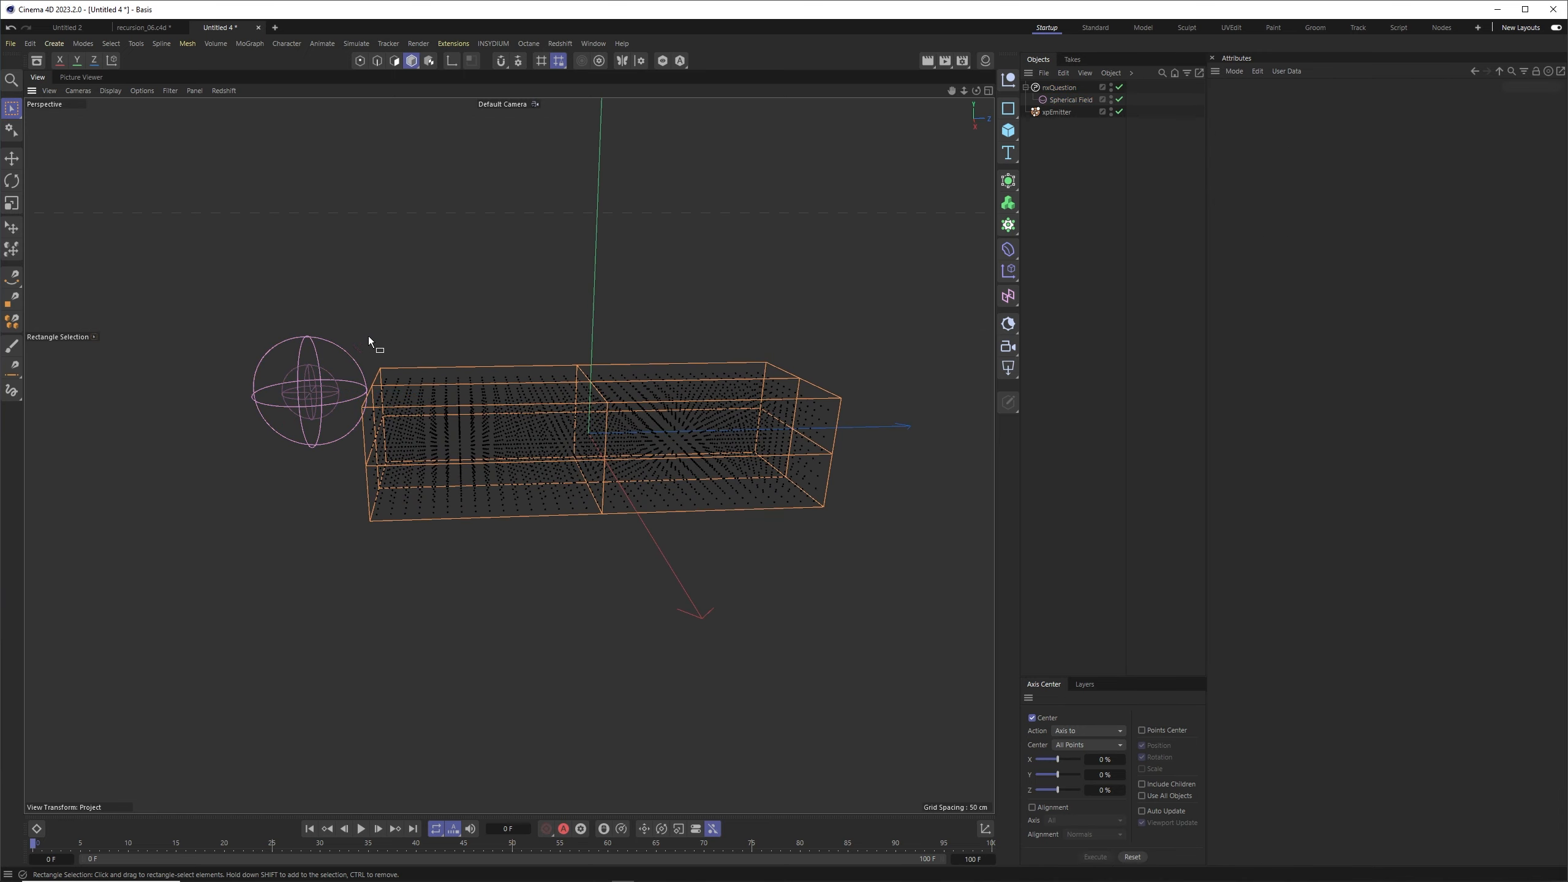
pyautogui.click(1070, 100)
pyautogui.press('9')
pyautogui.keyDown('alt'); pyautogui.moveTo(440, 457); pyautogui.dragTo(399, 546); pyautogui.keyUp('alt')
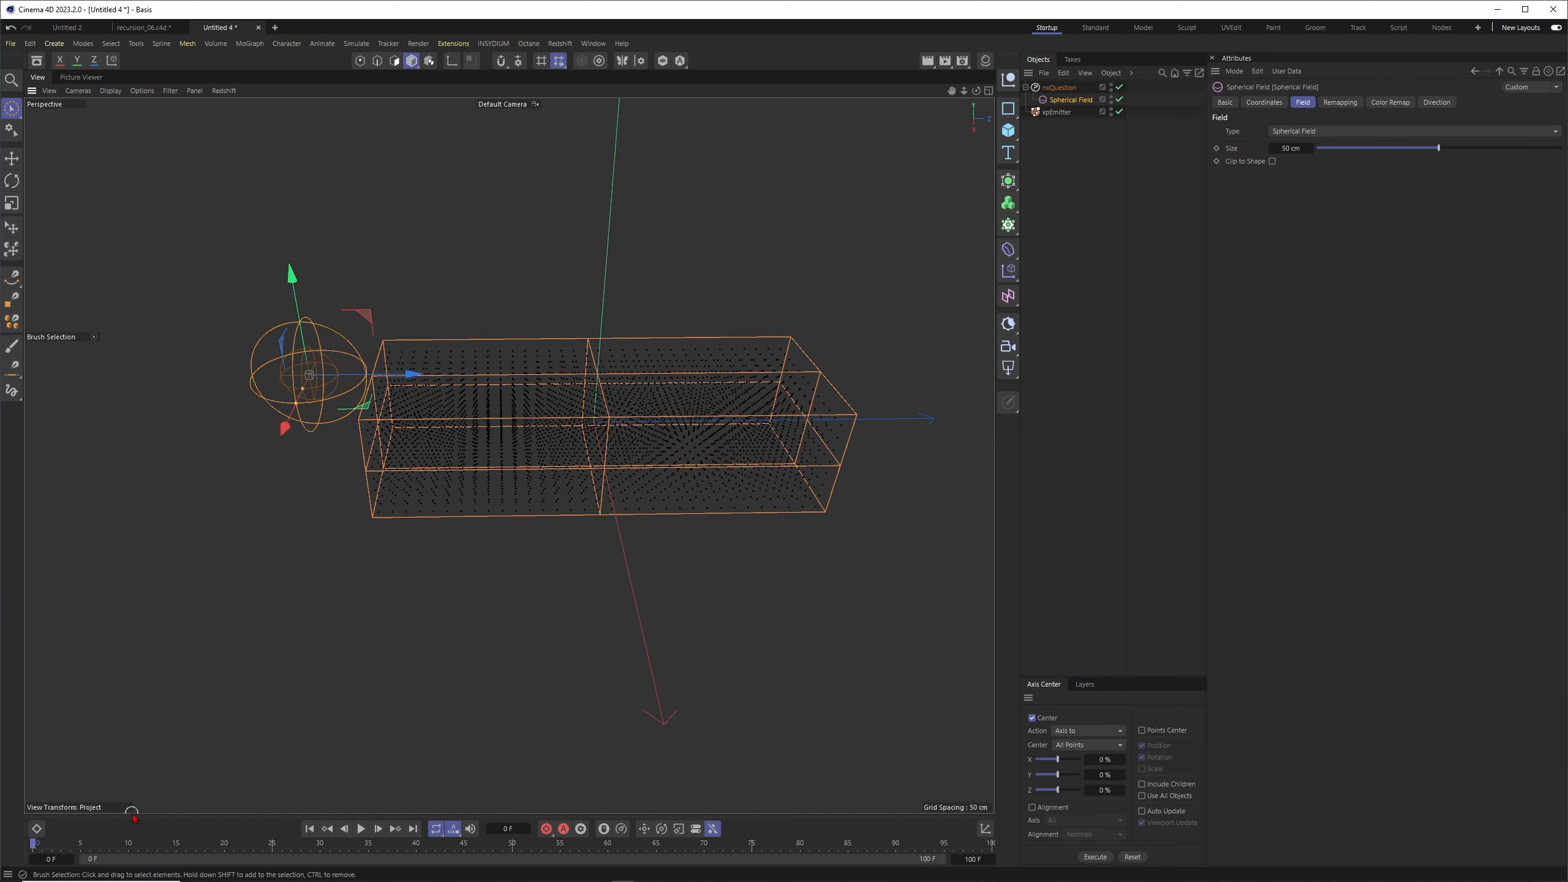
# Keyframe the Spherical Field's starting position at frame 0, and extend the timeline to 200 frames.
pyautogui.click(1263, 102)
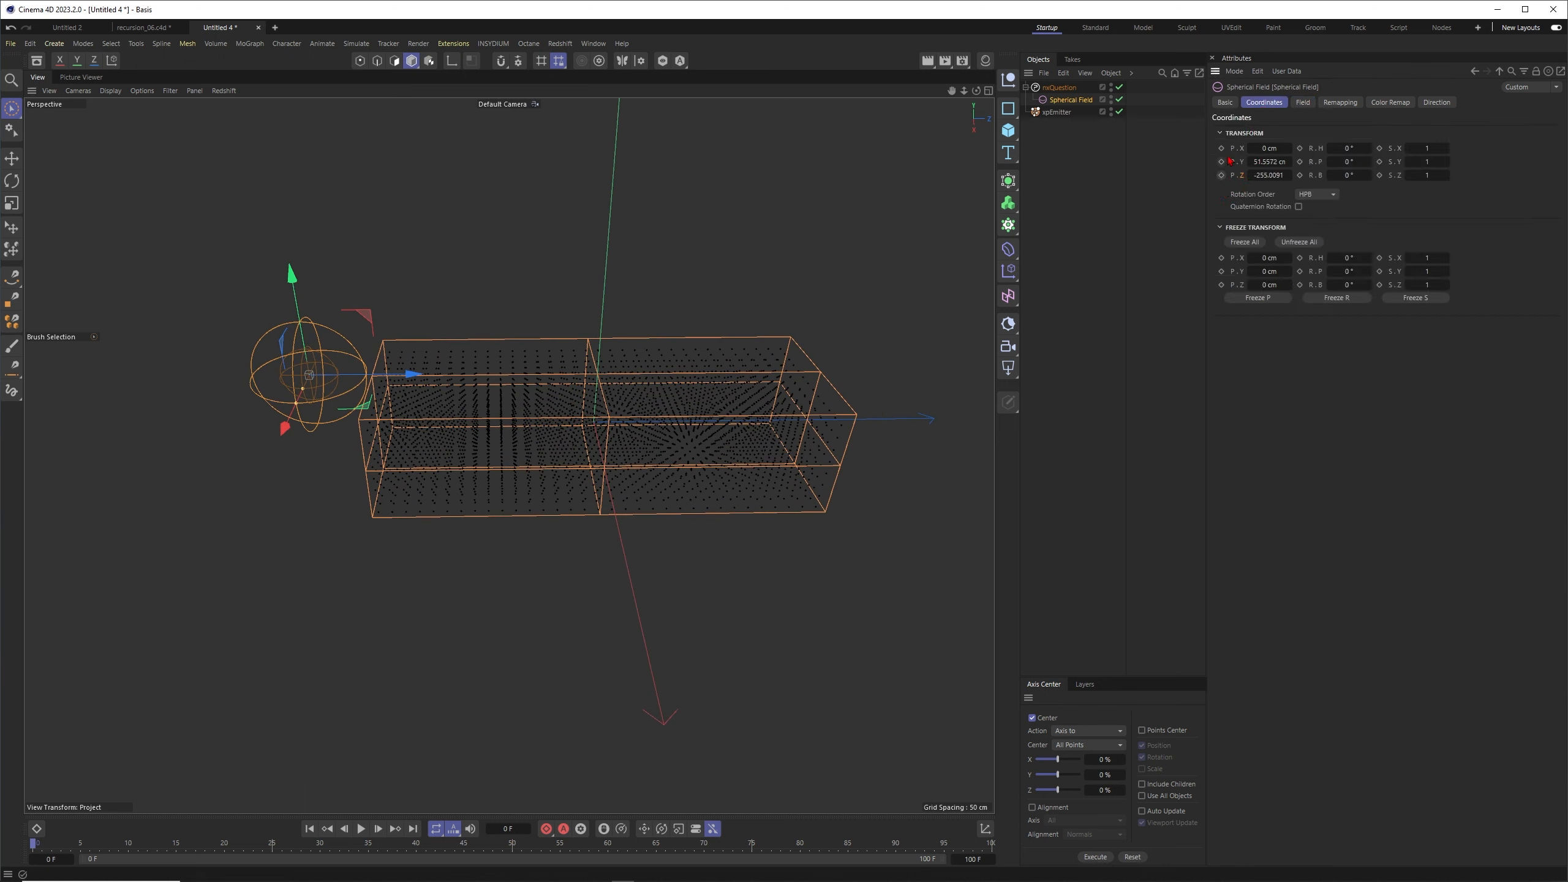
pyautogui.moveTo(313, 844); pyautogui.dragTo(758, 854)
pyautogui.click(970, 859)
pyautogui.press('Return')
# Move the Spherical Field past the other end of the box, to about 255 cm on Z, and keyframe its position at frame 150.
pyautogui.moveTo(409, 374); pyautogui.dragTo(966, 372)
pyautogui.keyDown('alt'); pyautogui.moveTo(832, 378); pyautogui.dragTo(673, 353); pyautogui.keyUp('alt')
pyautogui.moveTo(816, 372); pyautogui.dragTo(835, 373)
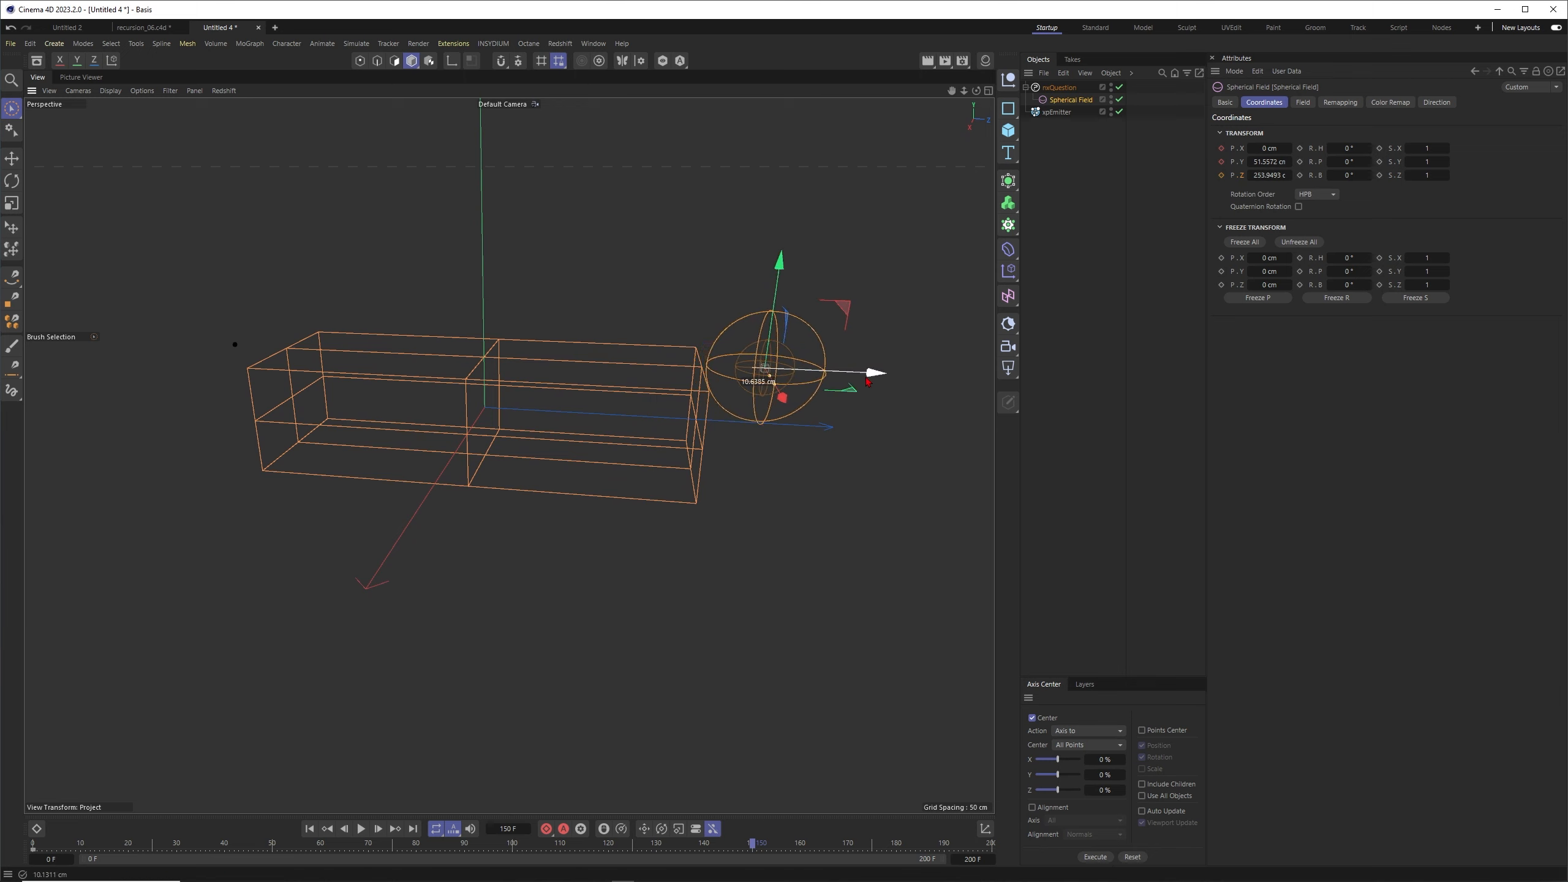
pyautogui.keyDown('ctrl'); pyautogui.click(1221, 148); pyautogui.keyUp('ctrl')
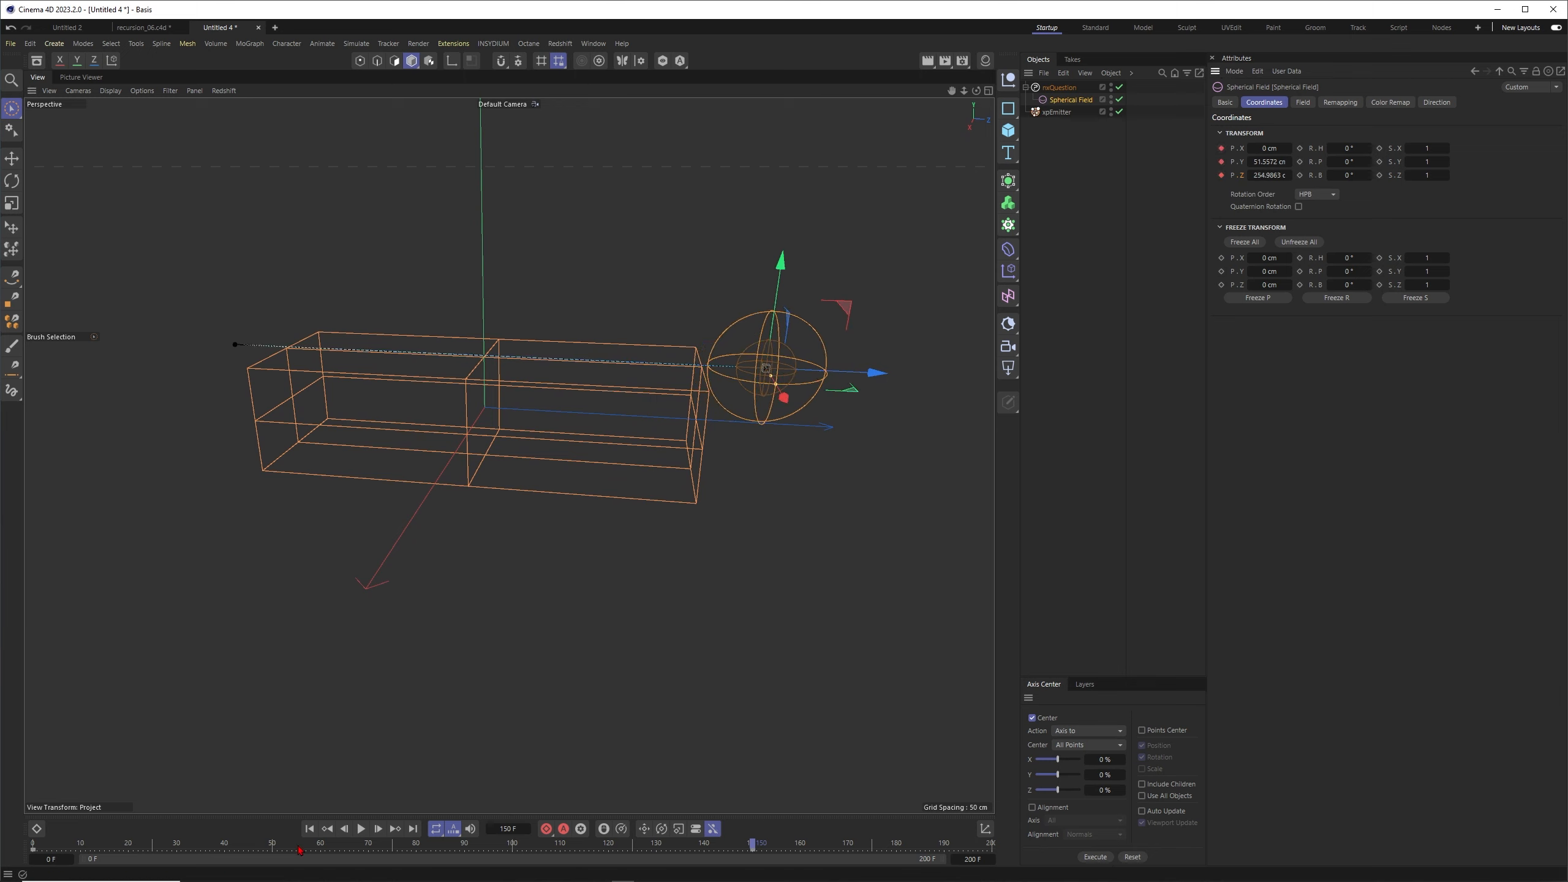
# Play and scrub the animation to check the Spherical Field travelling through the emitter box.
pyautogui.click(362, 829)
pyautogui.click(362, 828)
pyautogui.keyDown('alt'); pyautogui.moveTo(325, 617); pyautogui.dragTo(398, 406); pyautogui.keyUp('alt')
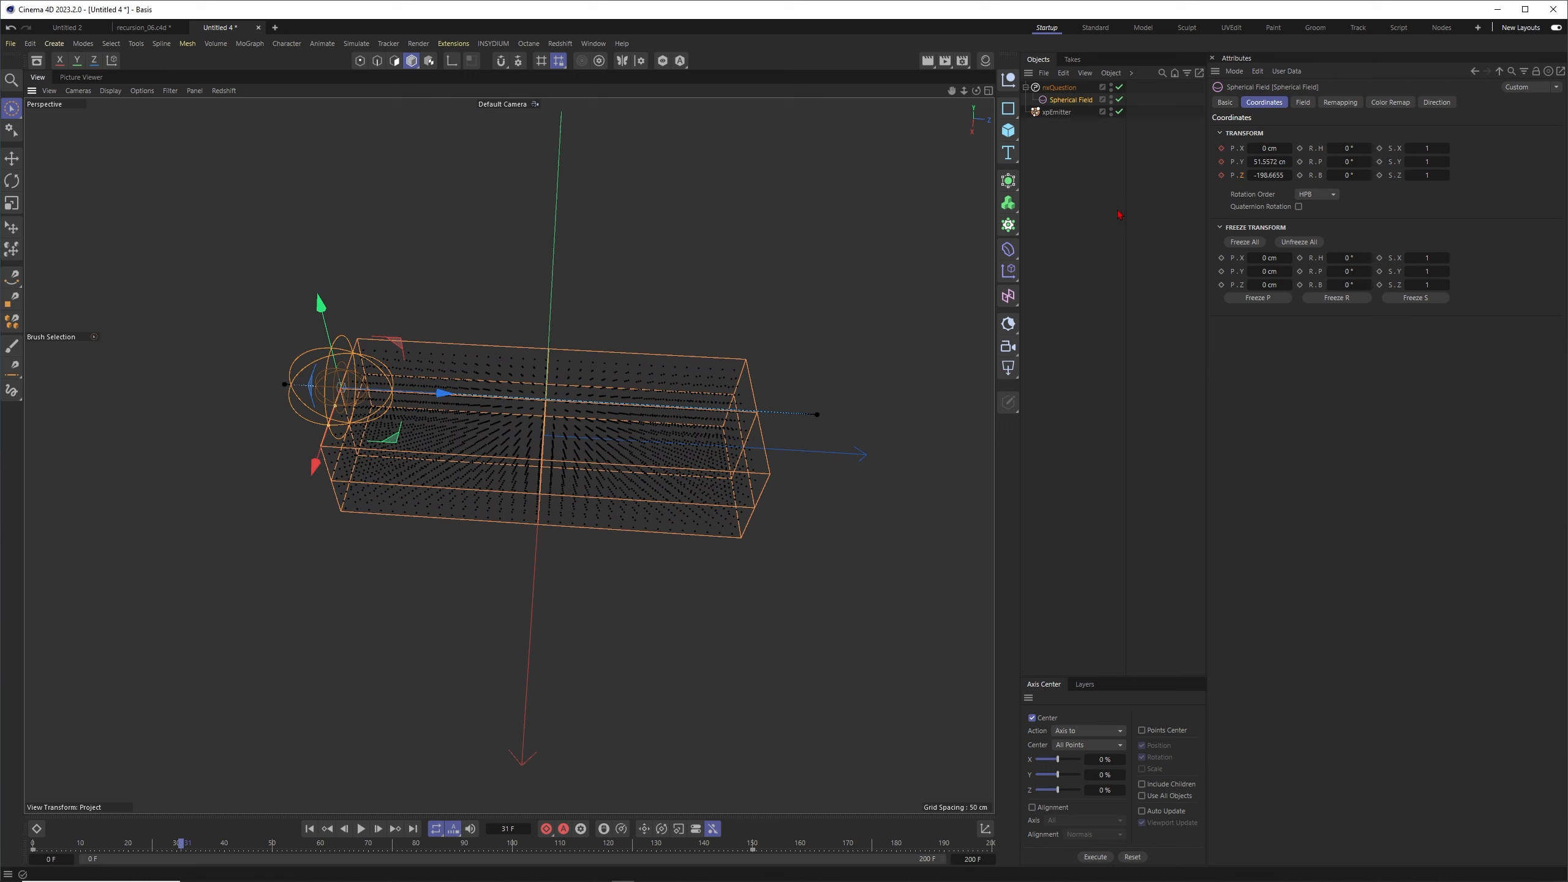
pyautogui.moveTo(278, 843); pyautogui.dragTo(311, 844)
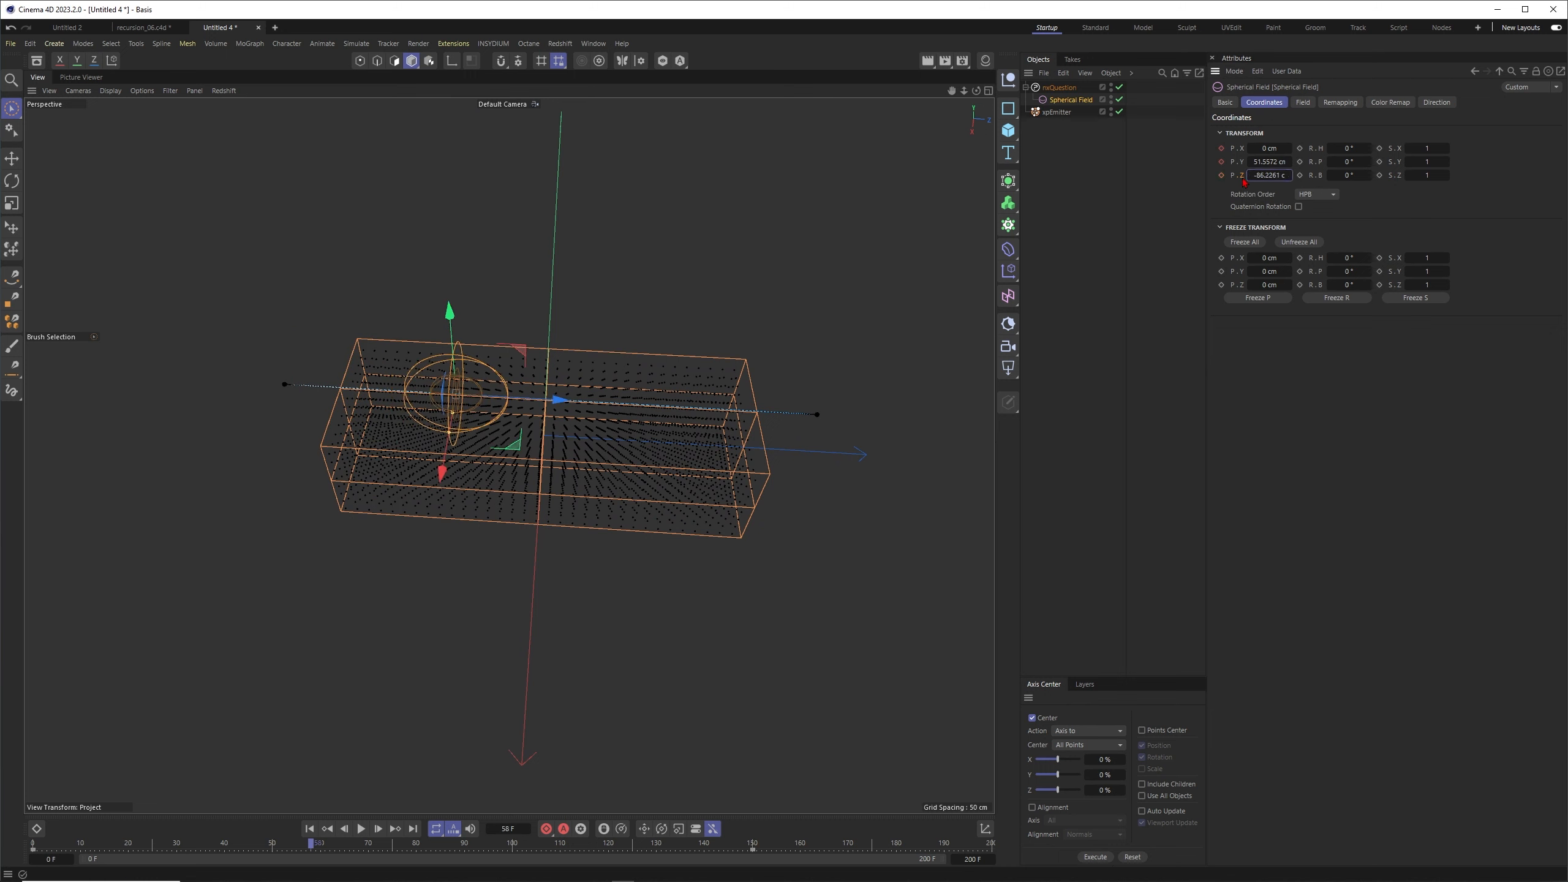
# Show the F-curve of the Spherical Field's Z position in a timeline docked beside the viewport, framing all curves.
pyautogui.rightClick(1244, 181)
pyautogui.moveTo(1289, 205)
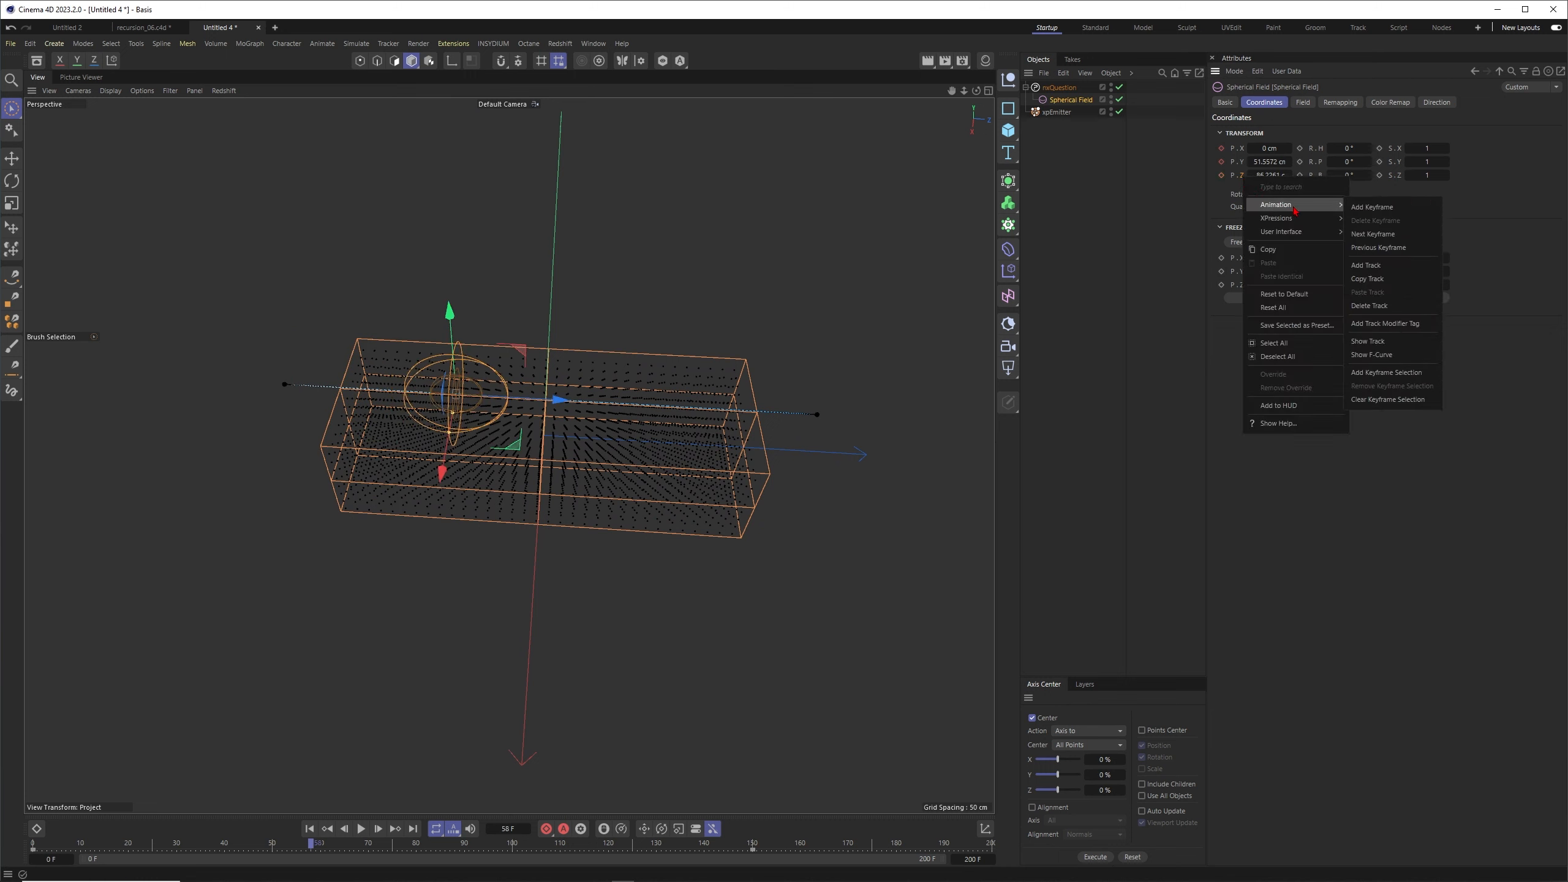
pyautogui.click(1377, 356)
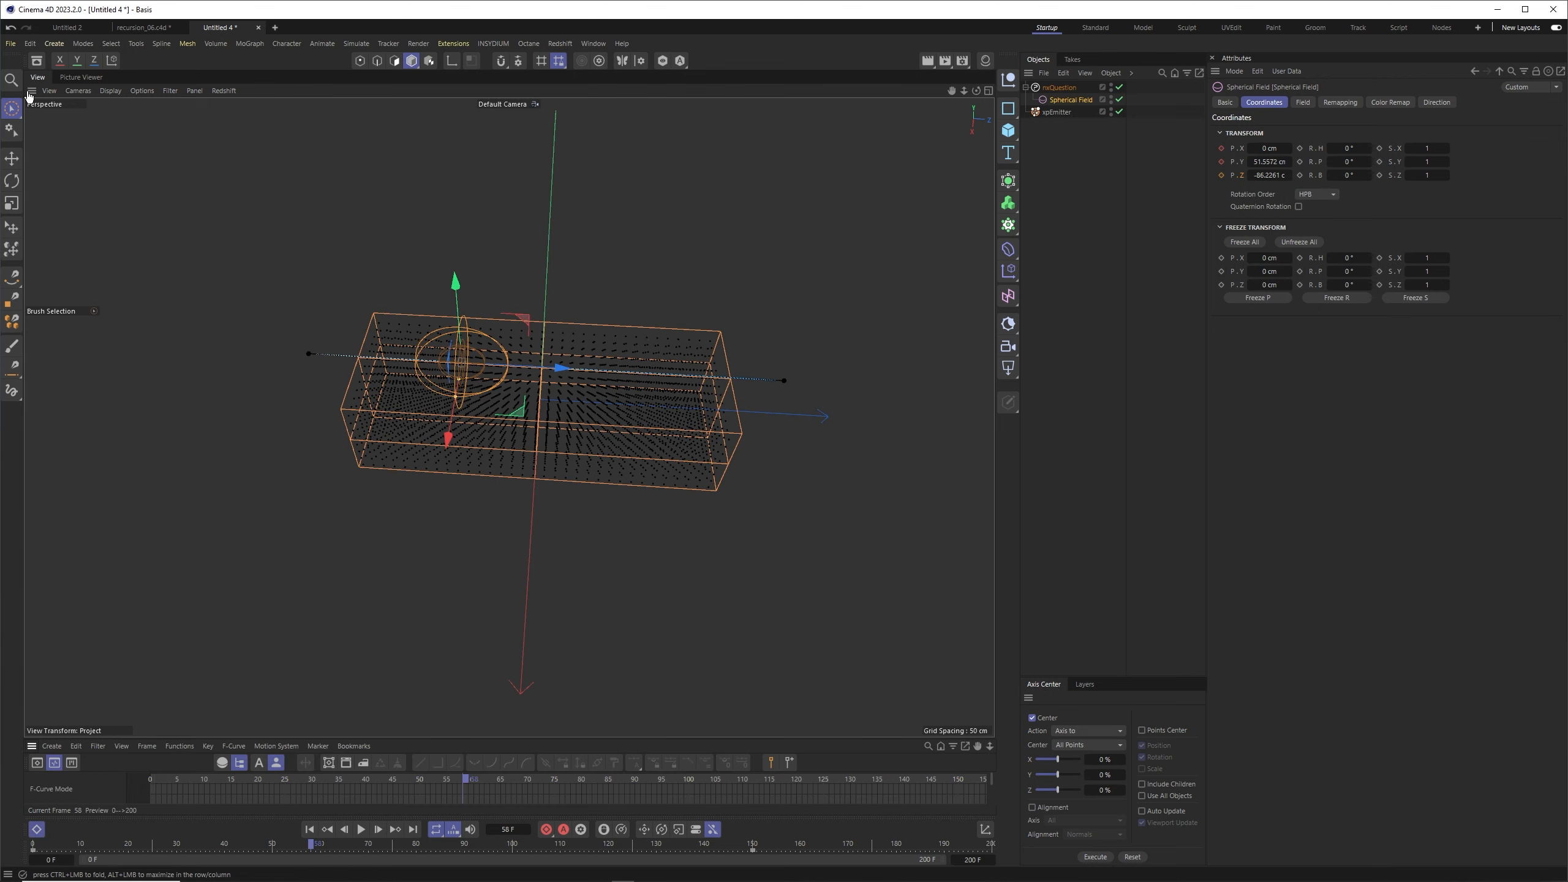
pyautogui.moveTo(35, 97); pyautogui.dragTo(51, 78)
pyautogui.click(459, 366)
pyautogui.press('h')
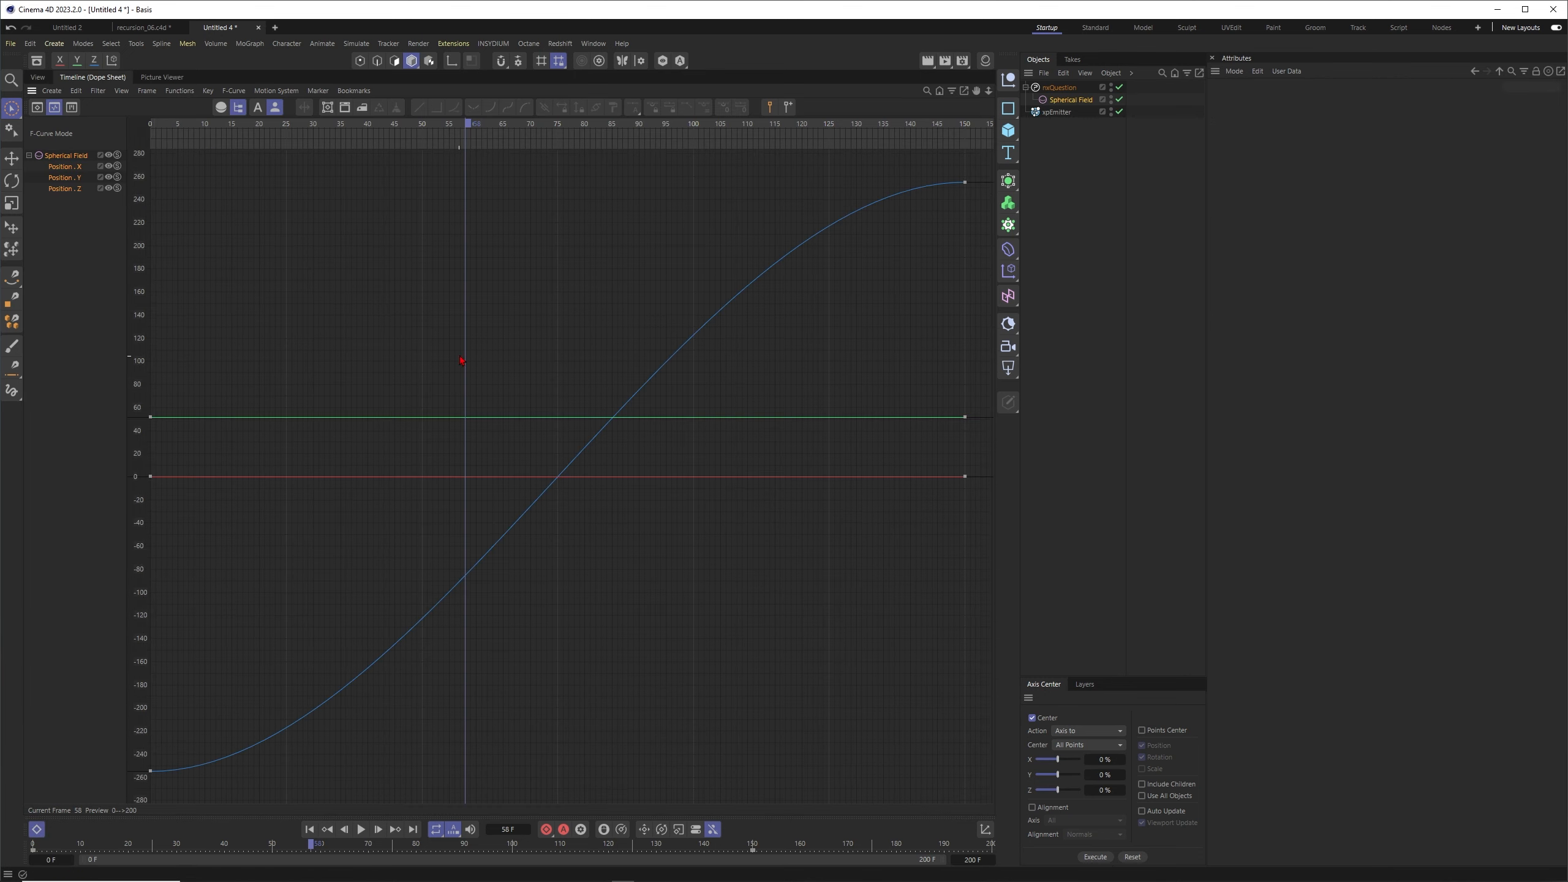
# Select all position keyframes of the Spherical Field and set their interpolation to Linear.
pyautogui.keyDown('alt'); pyautogui.moveTo(589, 363); pyautogui.dragTo(469, 422, button='right'); pyautogui.keyUp('alt')
pyautogui.moveTo(72, 226); pyautogui.dragTo(37, 162)
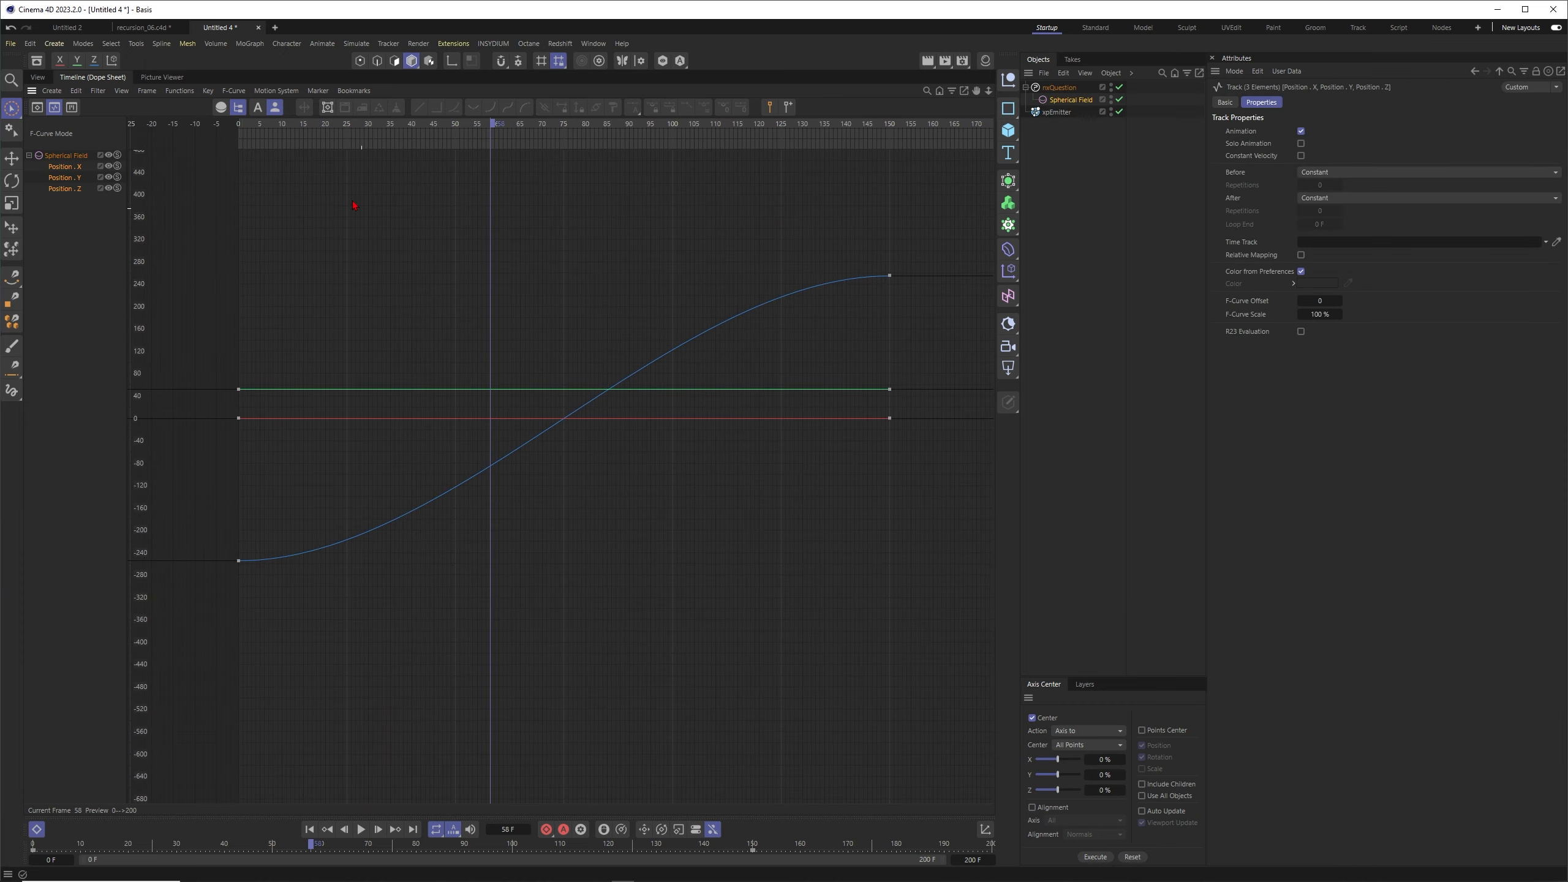
pyautogui.hotkey('ctrl', 'a')
pyautogui.click(419, 107)
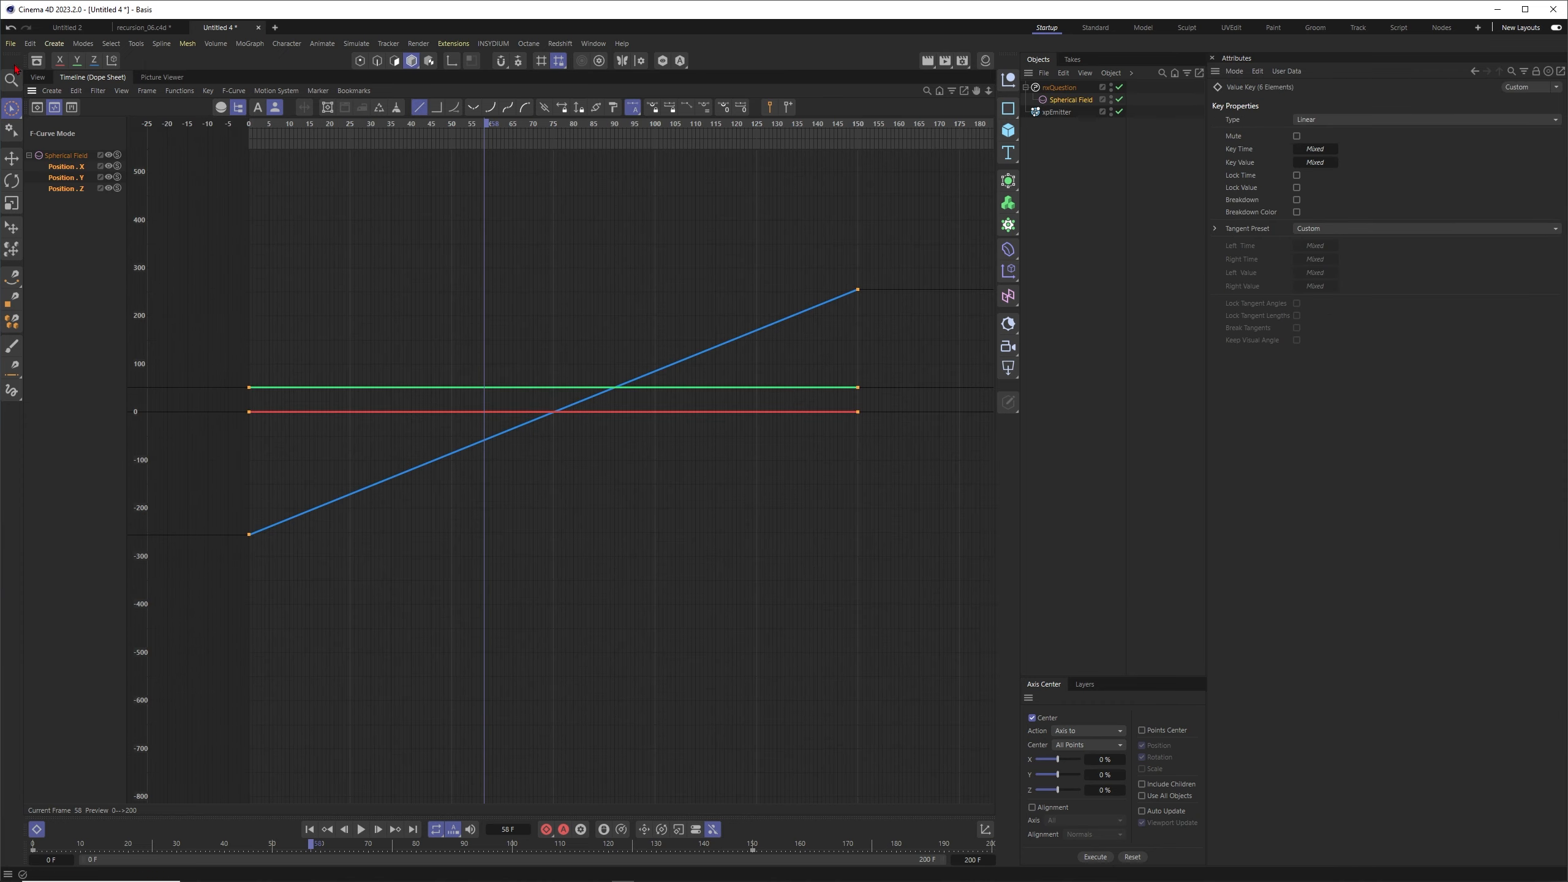
# Play back the Spherical Field's linear motion in the viewport and return to frame 0.
pyautogui.click(37, 77)
pyautogui.click(361, 828)
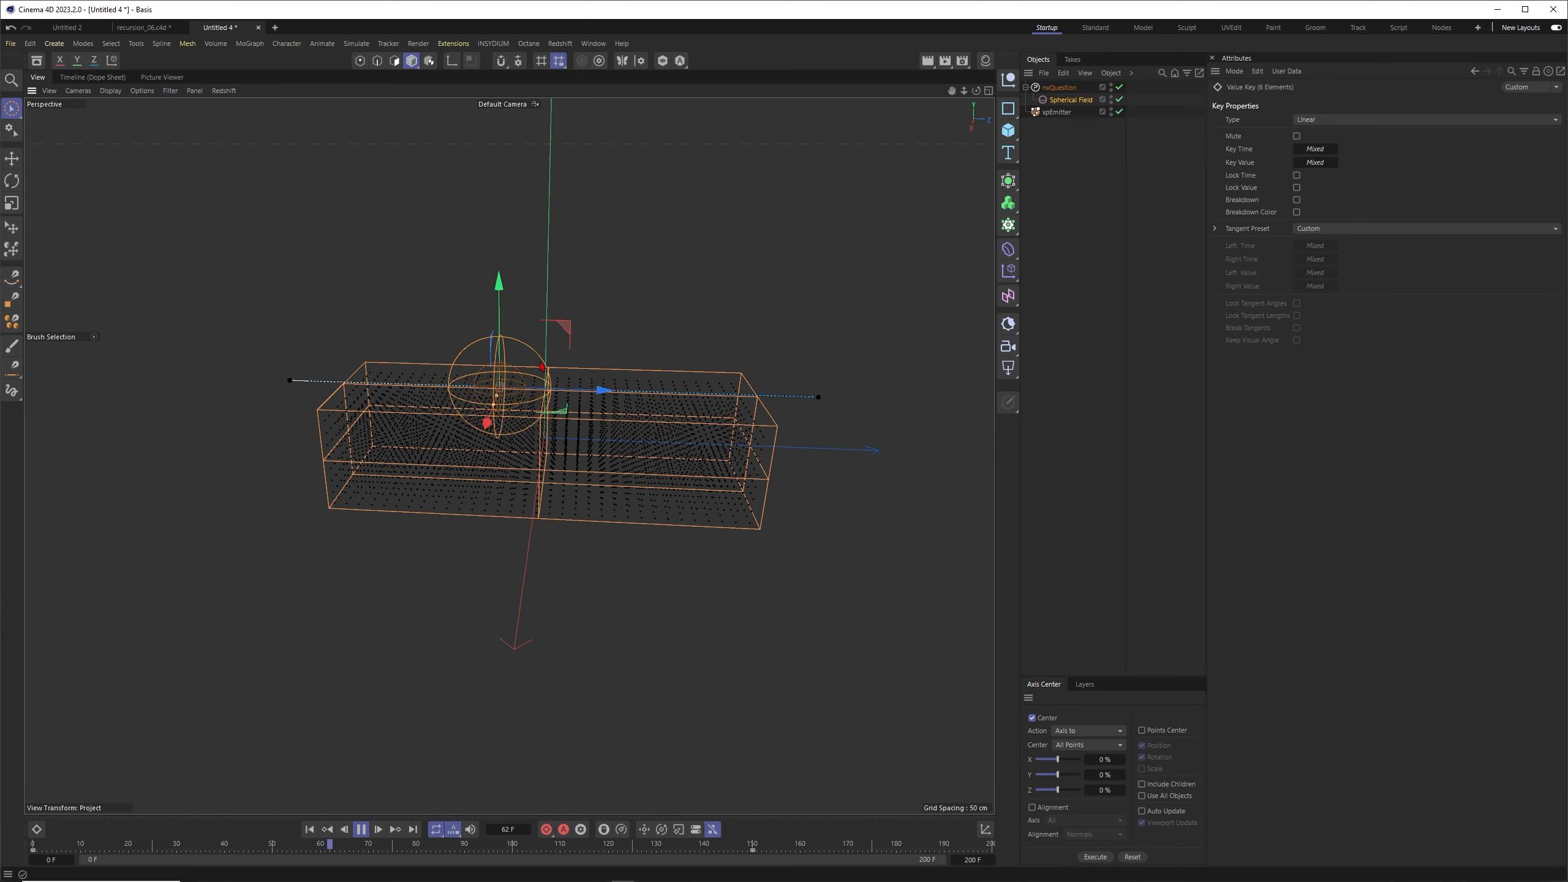
pyautogui.click(361, 828)
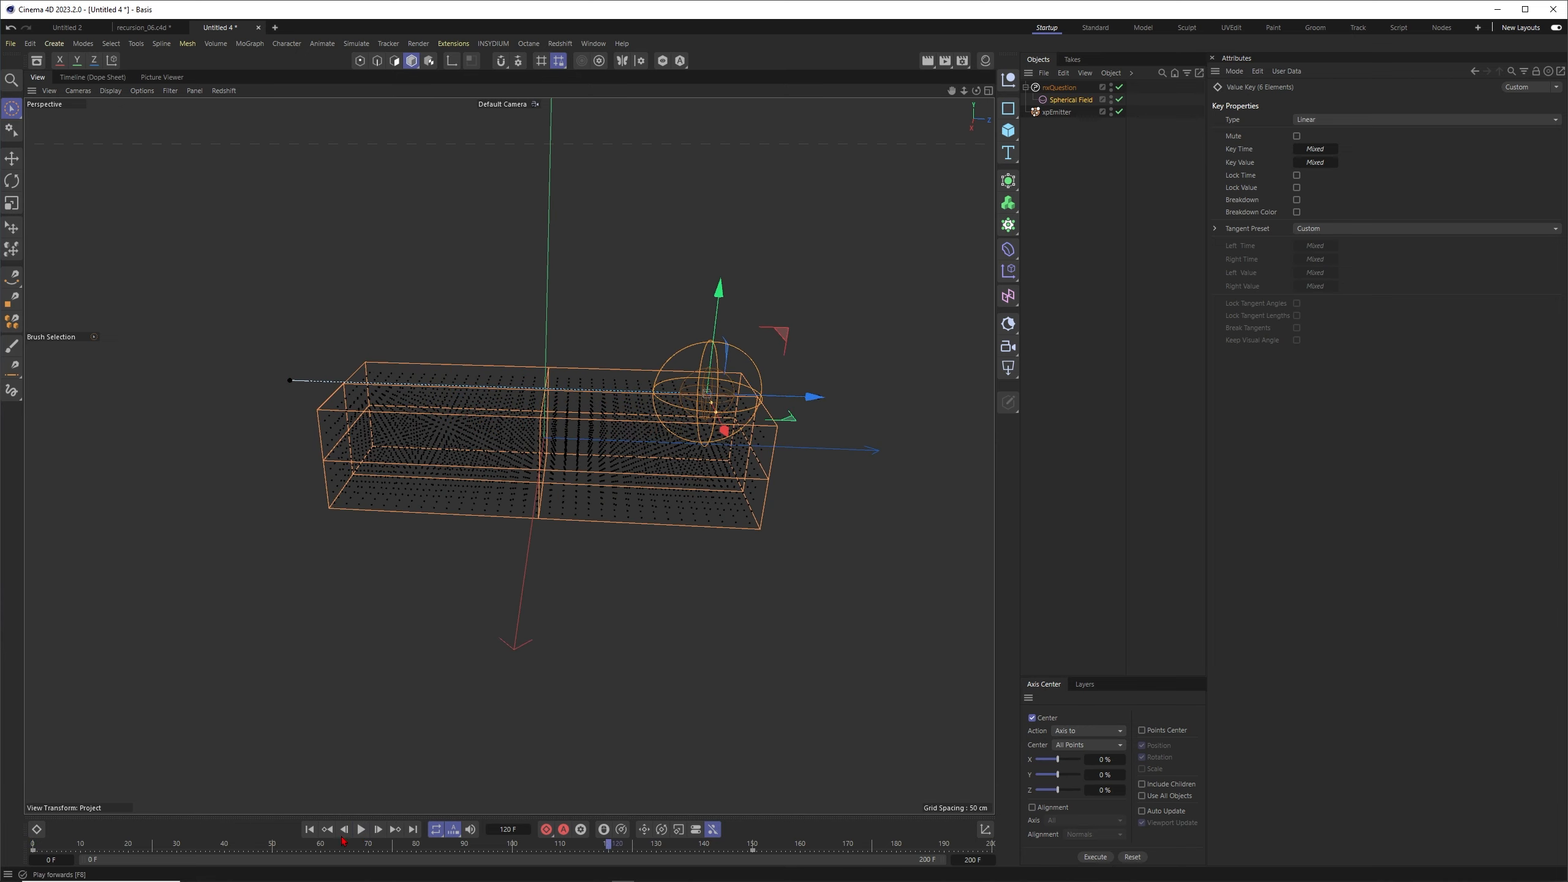
pyautogui.click(309, 828)
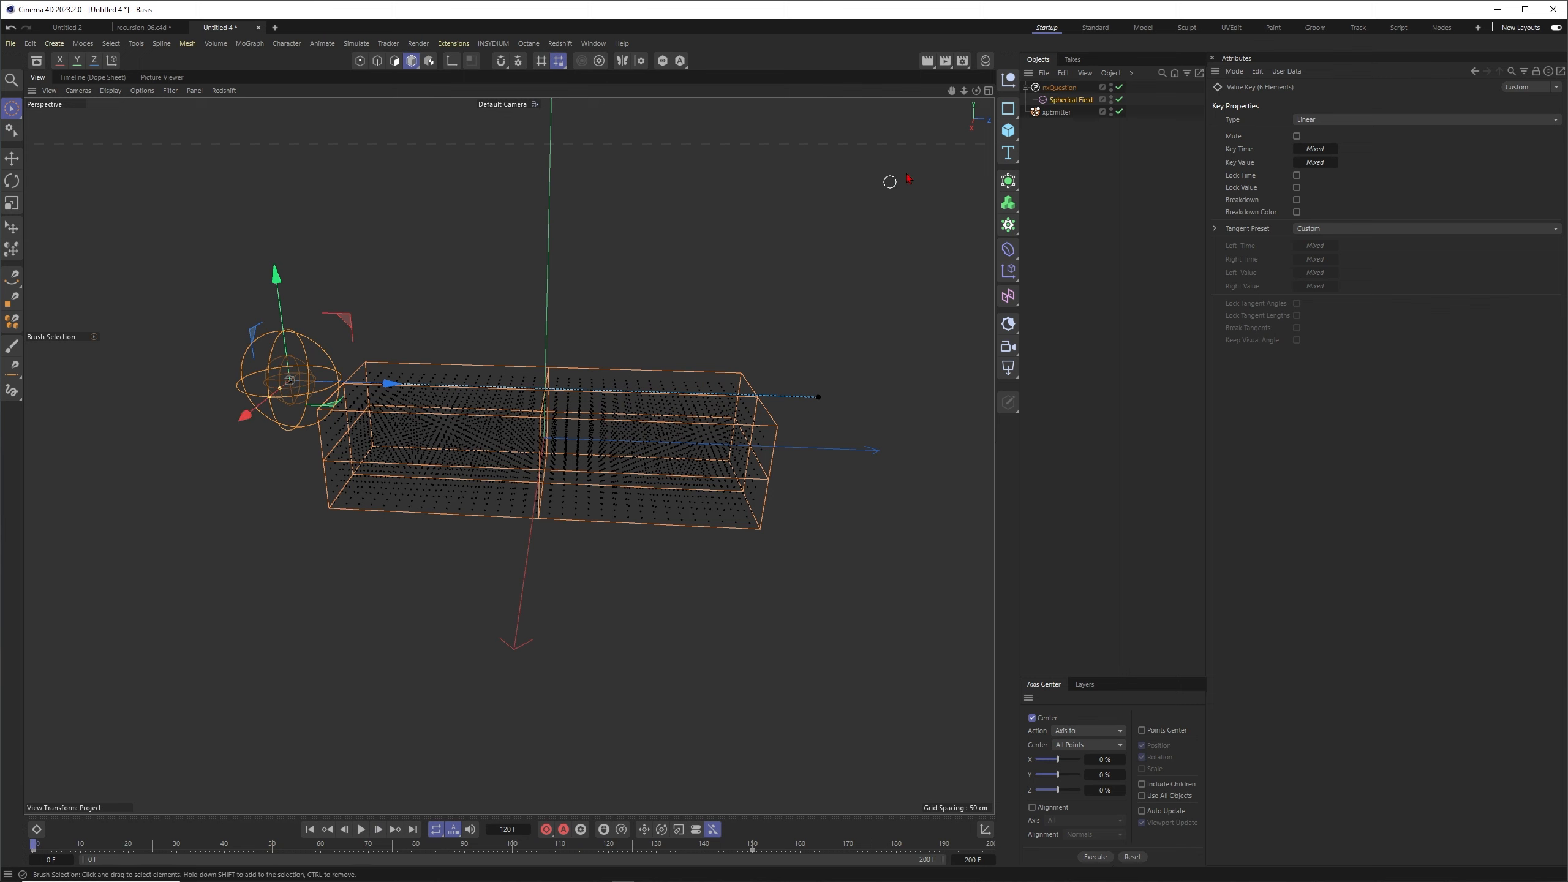
# Add a second question beneath the Field question in nxQuestion.
pyautogui.click(1059, 87)
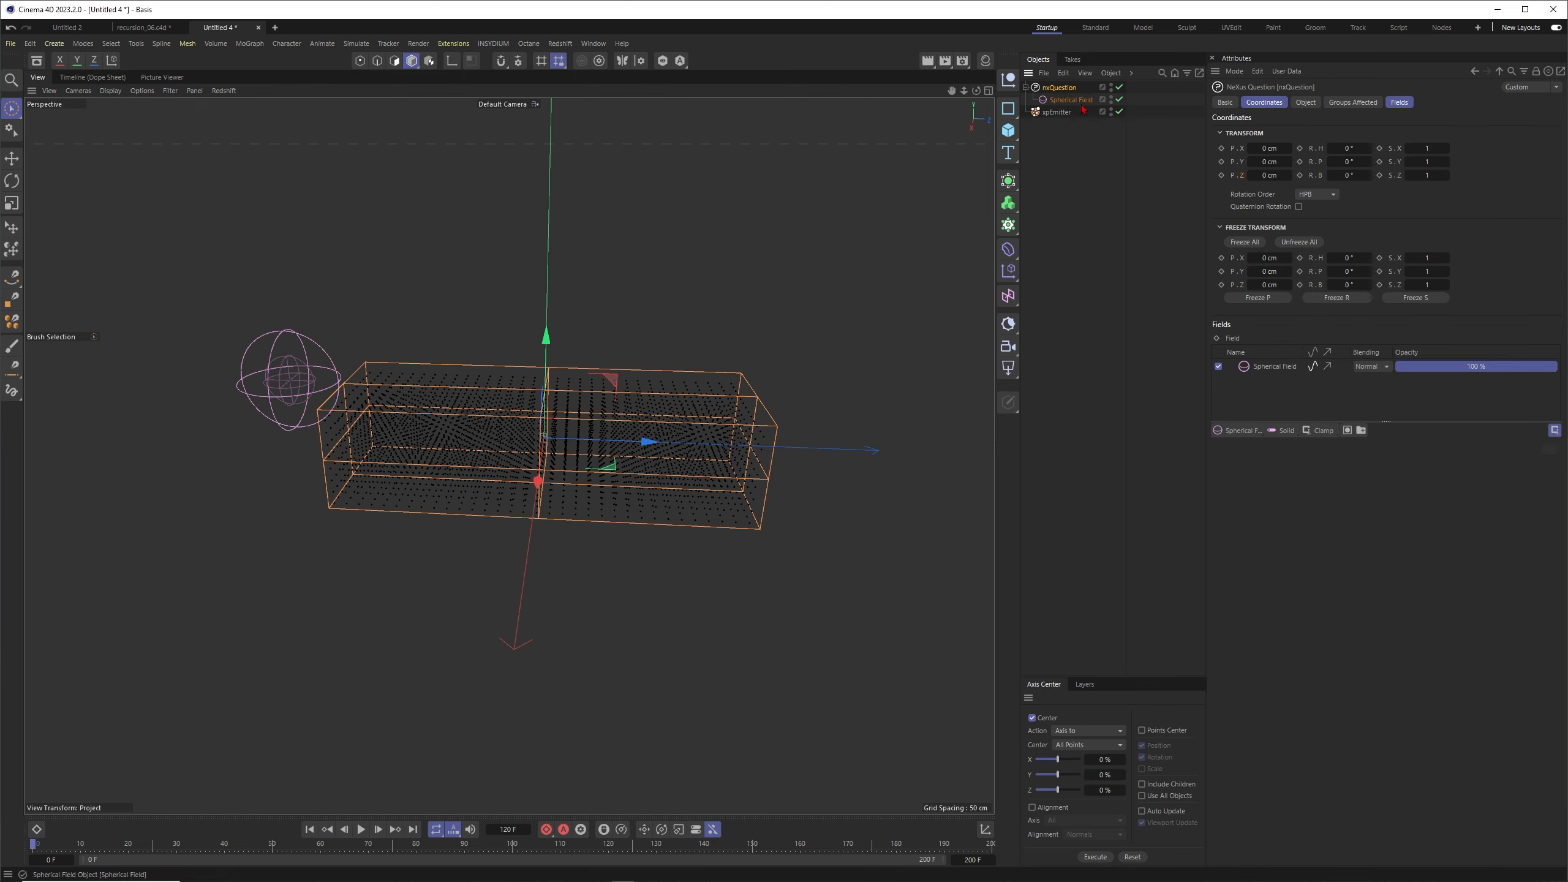
pyautogui.click(1306, 102)
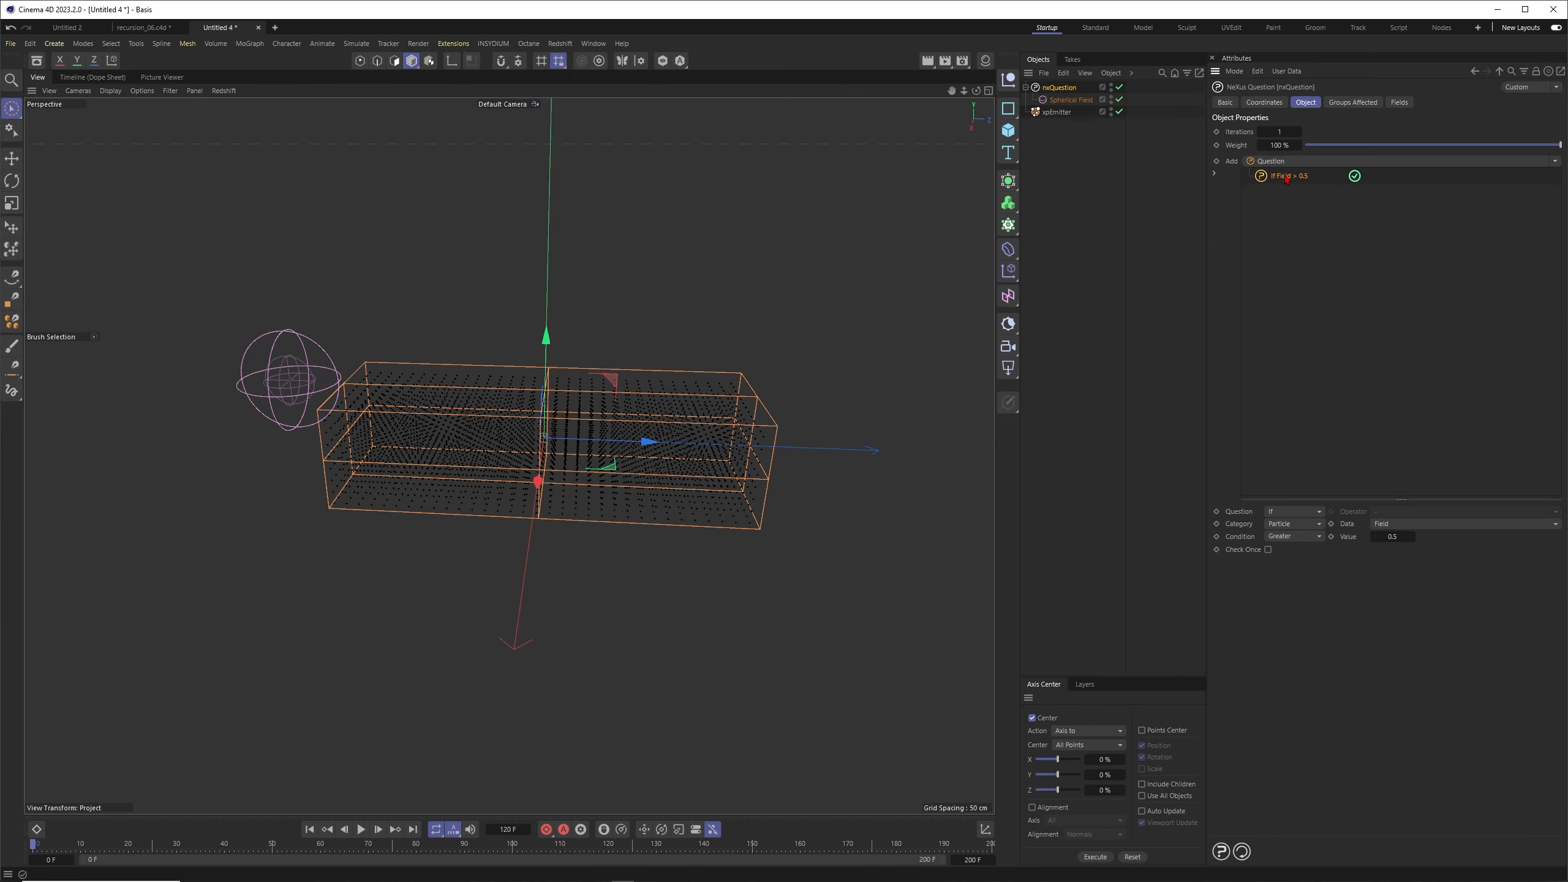
pyautogui.scroll(2, 472, 435)
pyautogui.keyDown('alt'); pyautogui.moveTo(483, 422); pyautogui.dragTo(454, 438); pyautogui.keyUp('alt')
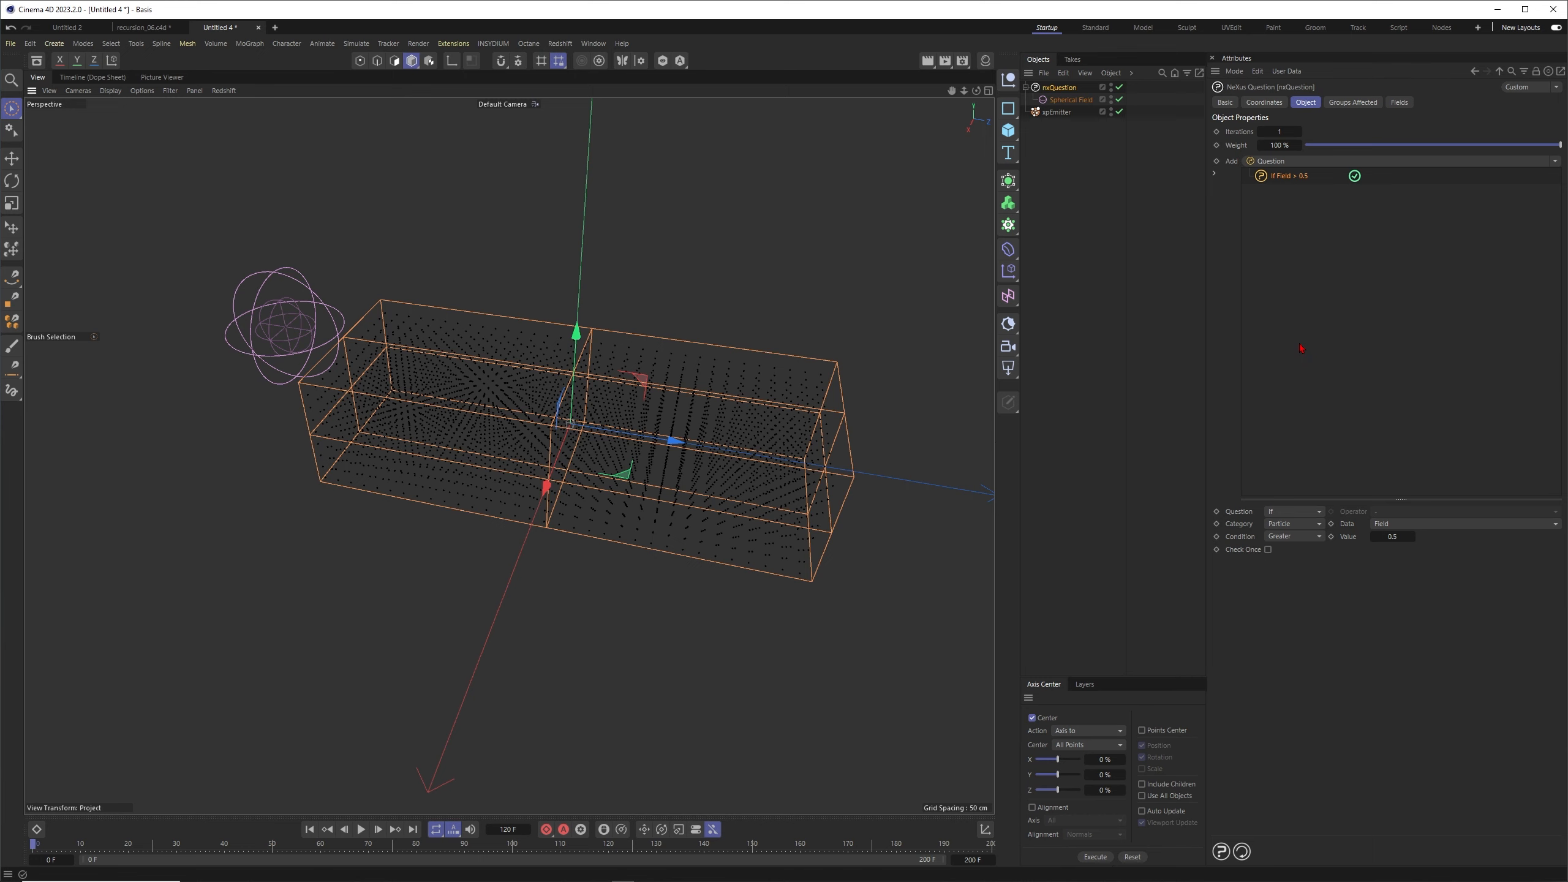
pyautogui.click(1554, 161)
pyautogui.click(1275, 175)
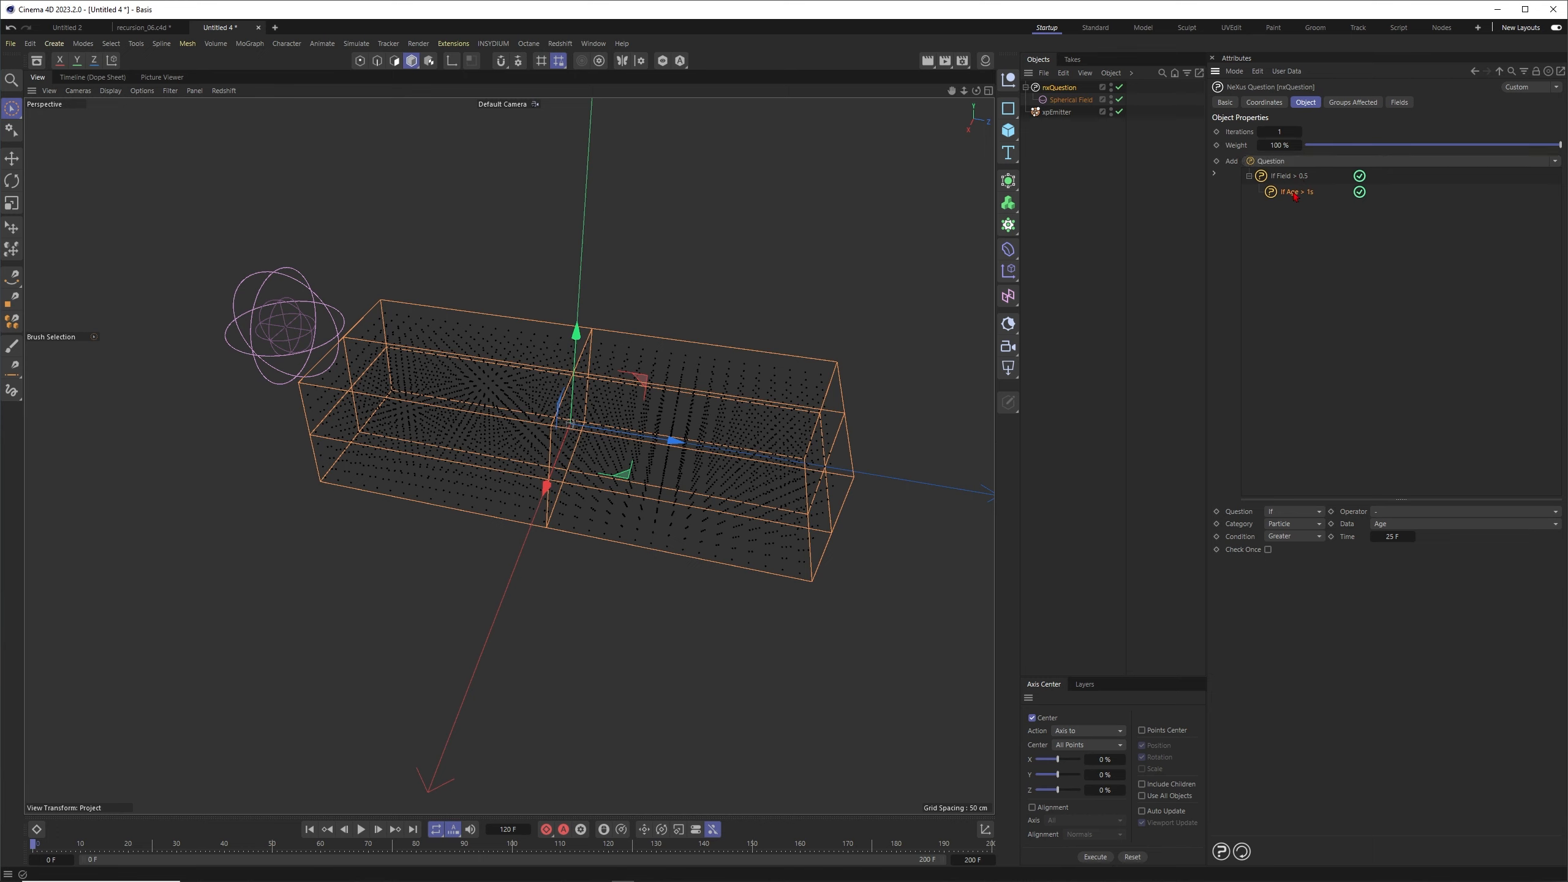
# Set the nested question's operator to AND and its data type to Neighbors.
pyautogui.click(1522, 513)
pyautogui.click(1389, 530)
pyautogui.click(1546, 529)
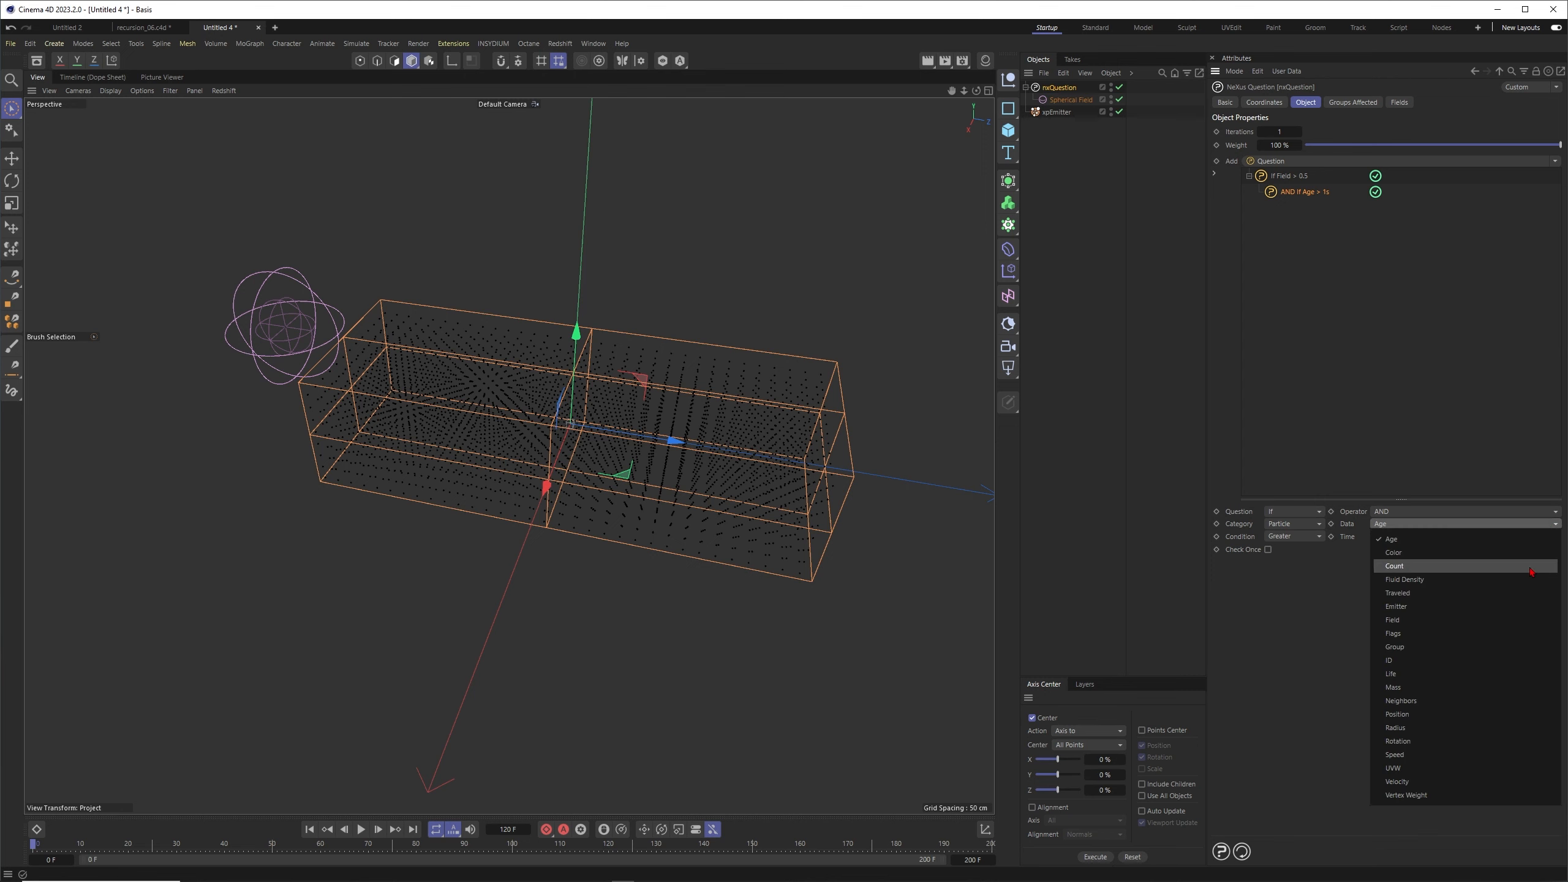
pyautogui.click(1431, 704)
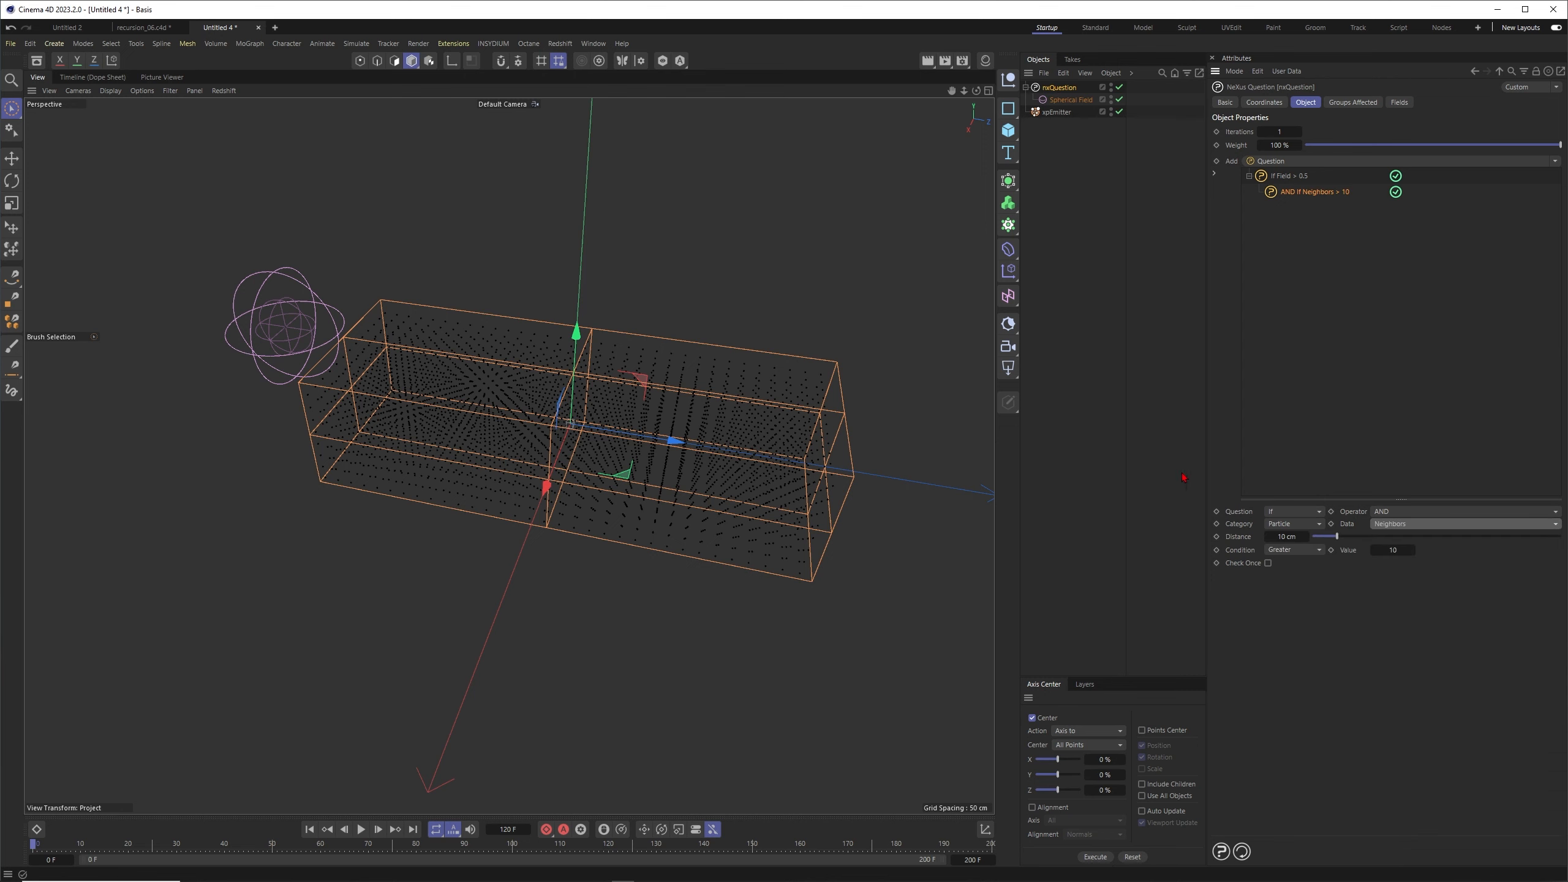
pyautogui.keyDown('alt'); pyautogui.moveTo(398, 360); pyautogui.dragTo(474, 354, button='middle'); pyautogui.keyUp('alt')
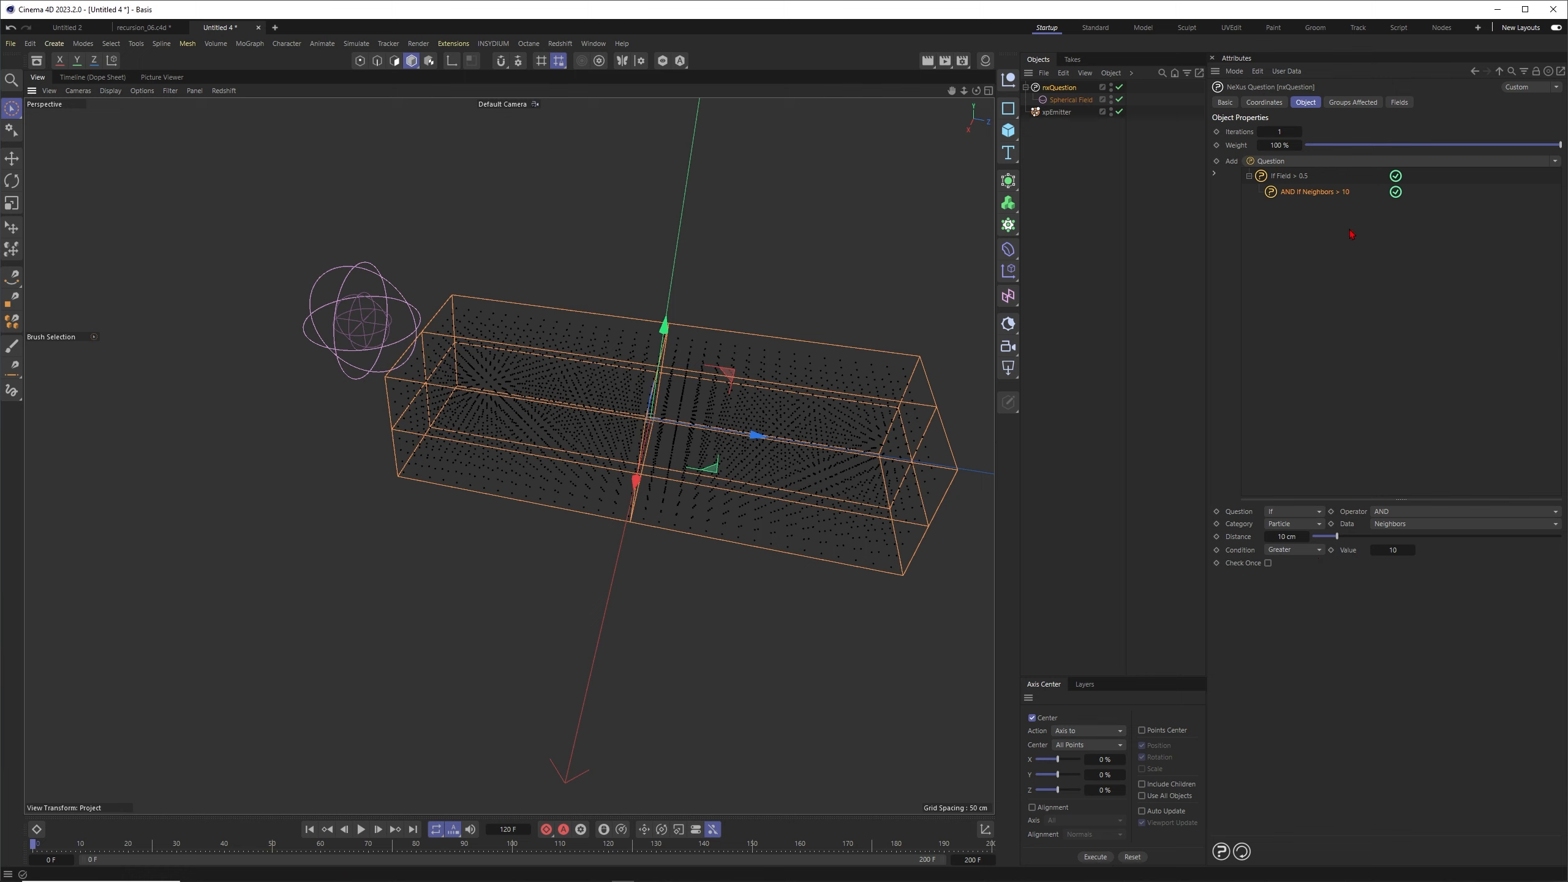
# Switch the Neighbors question's check mark to a red cross and add a Set Color action beneath it with a white color.
pyautogui.click(1396, 192)
pyautogui.click(1555, 162)
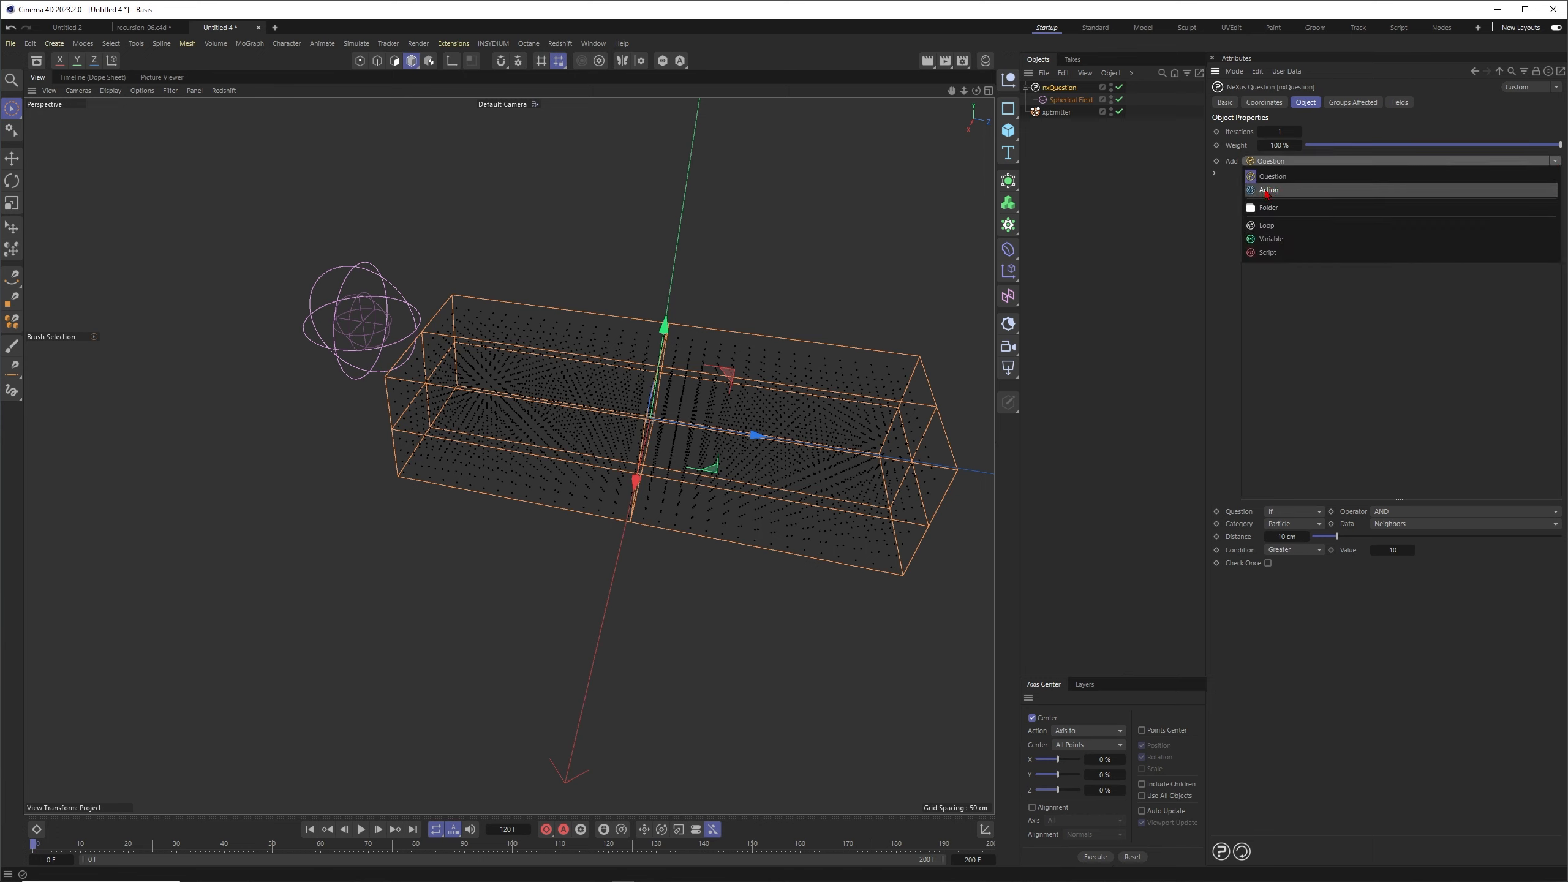
pyautogui.click(1273, 192)
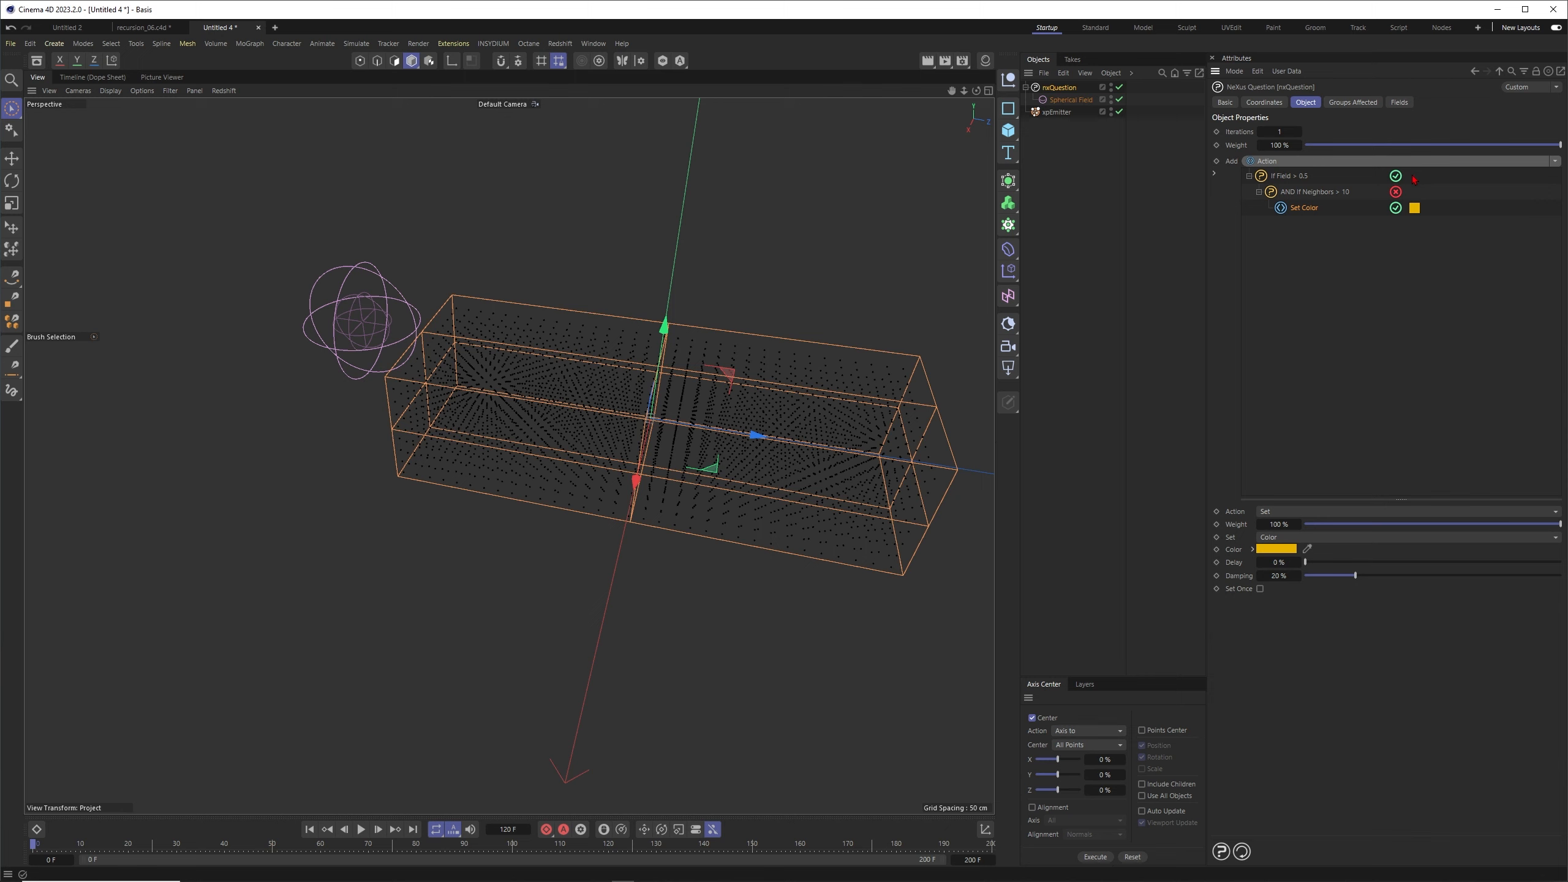
pyautogui.click(1263, 548)
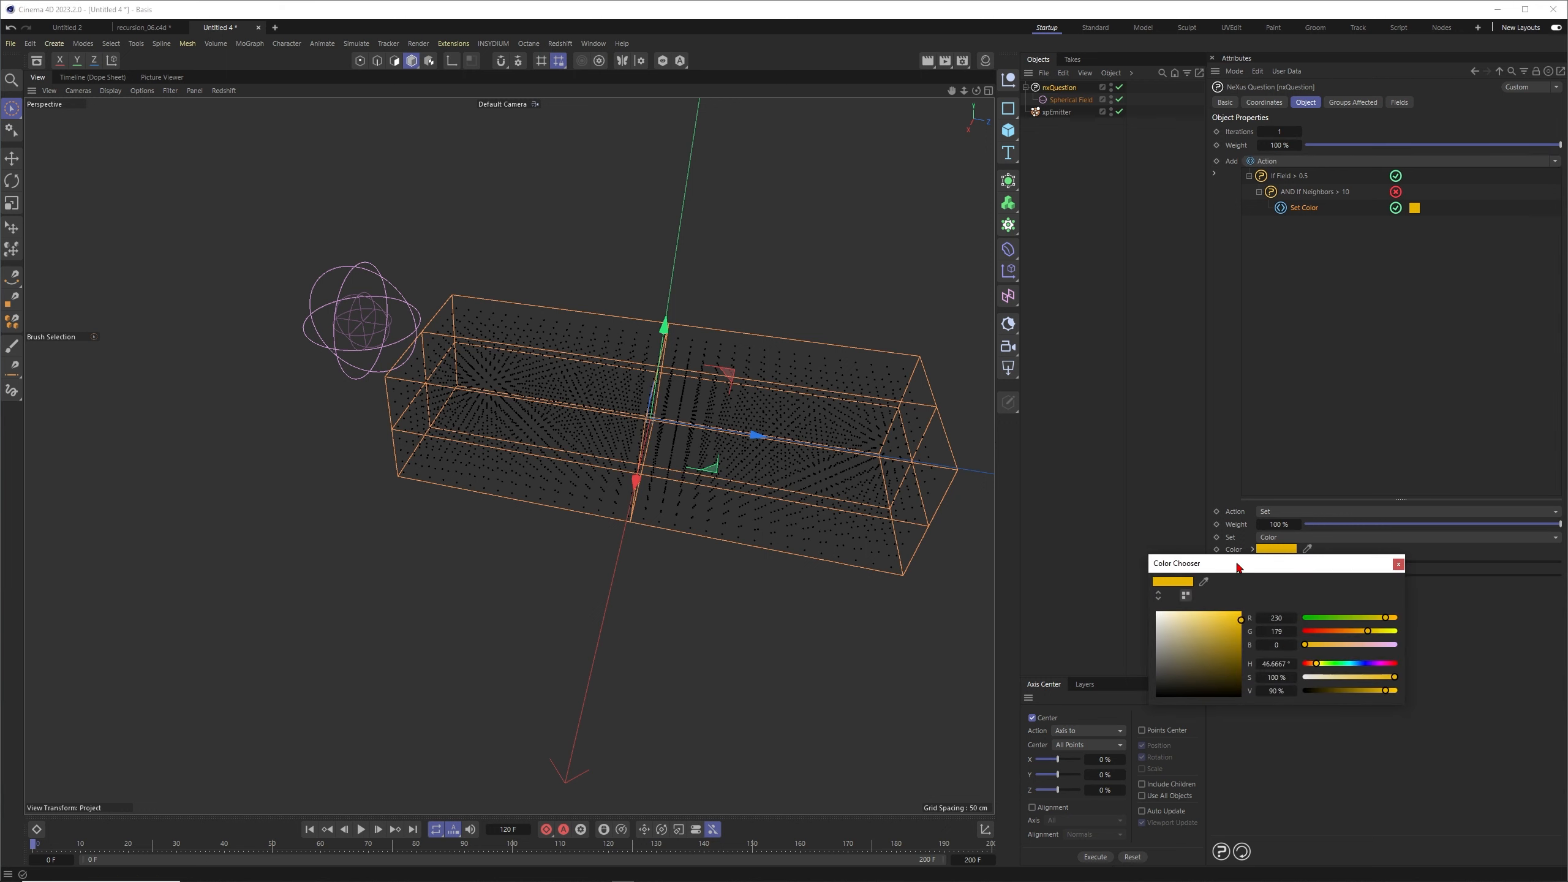
pyautogui.click(1160, 614)
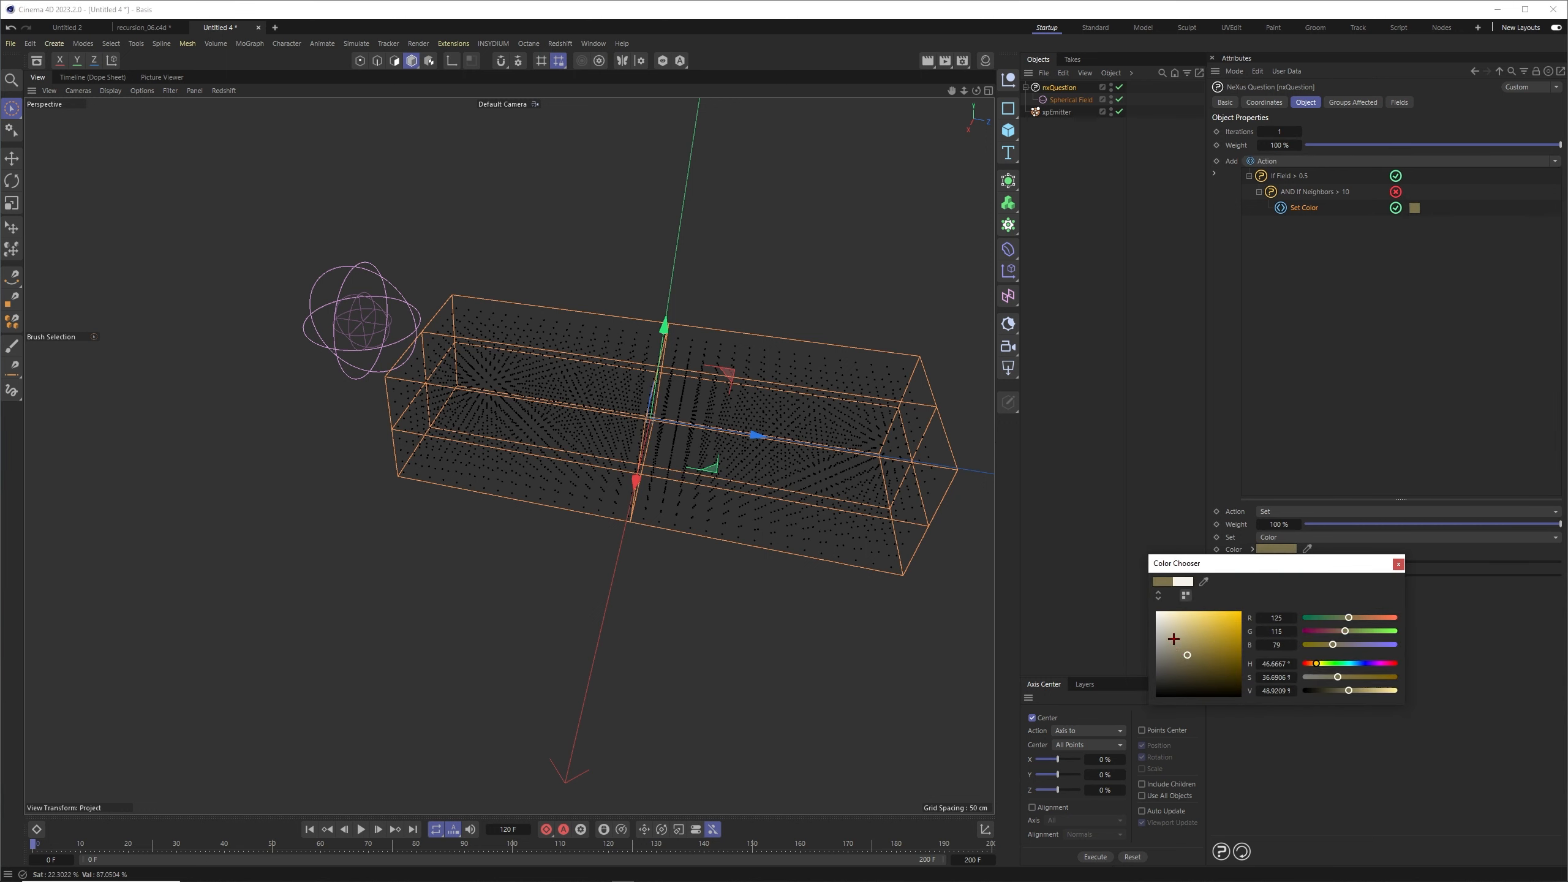
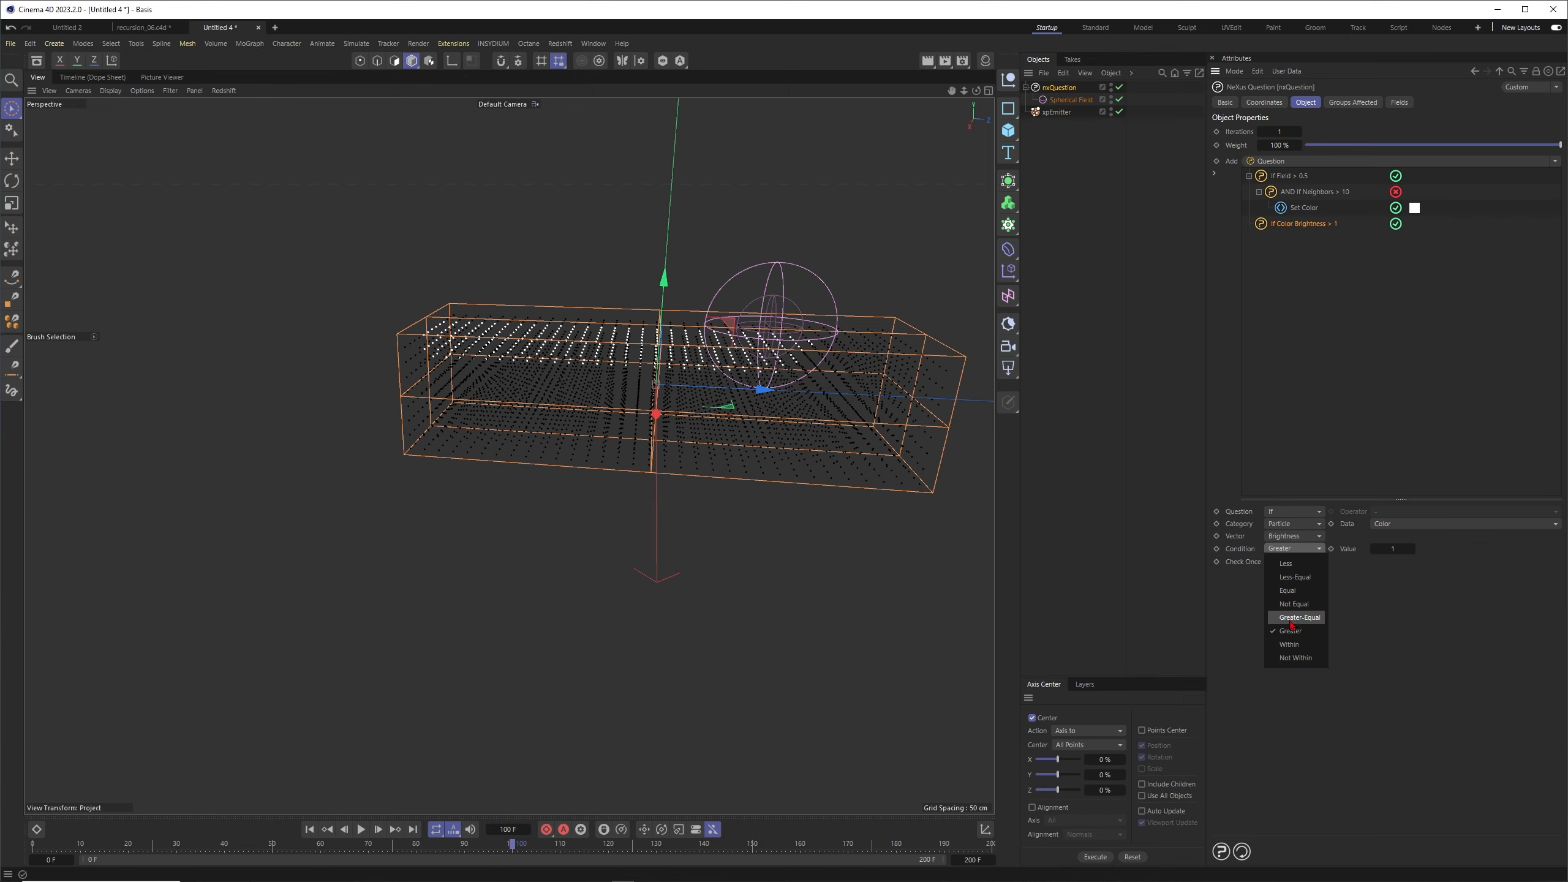
# Set the Color Brightness question's condition to Greater-Equal and add an action beneath it.
pyautogui.click(1299, 618)
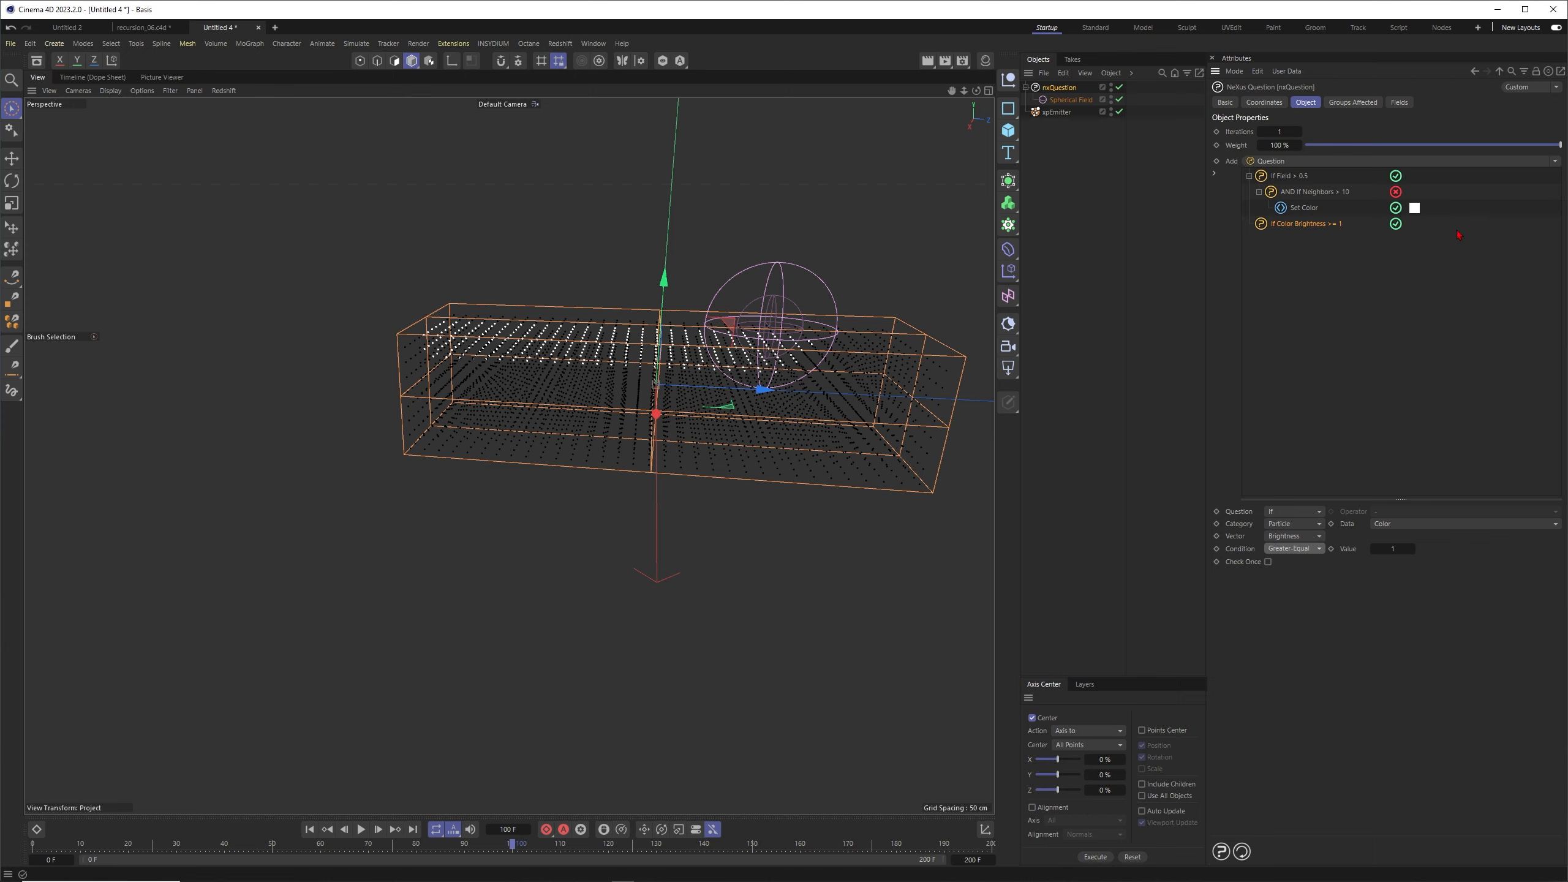
pyautogui.click(1556, 161)
pyautogui.click(1306, 194)
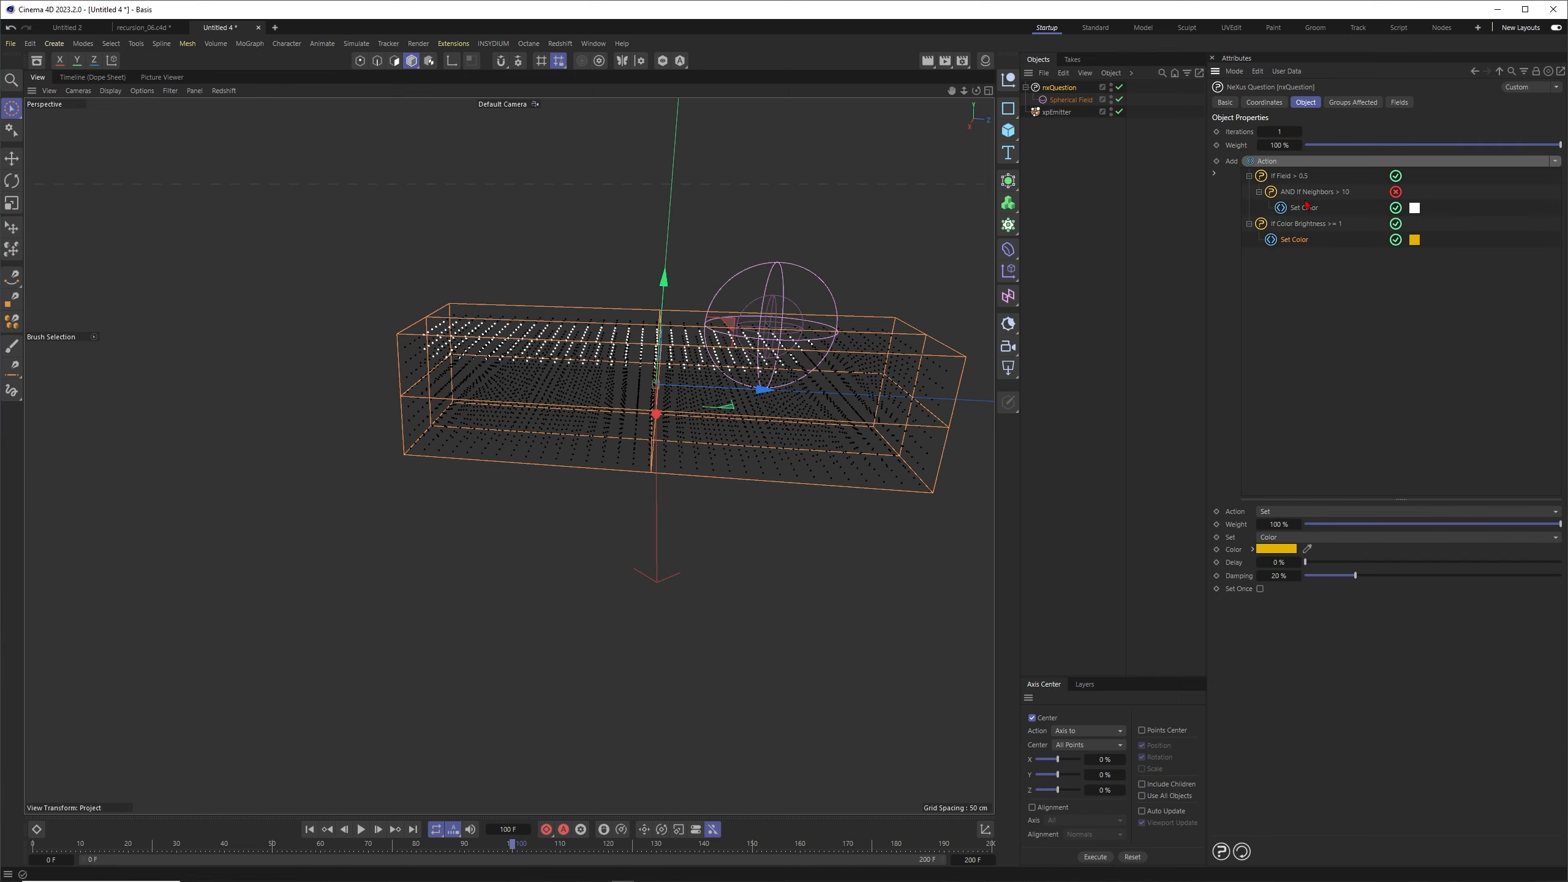
# Change the new action's type to Spawn and add a new emitter as its spawn emitter.
pyautogui.click(1554, 512)
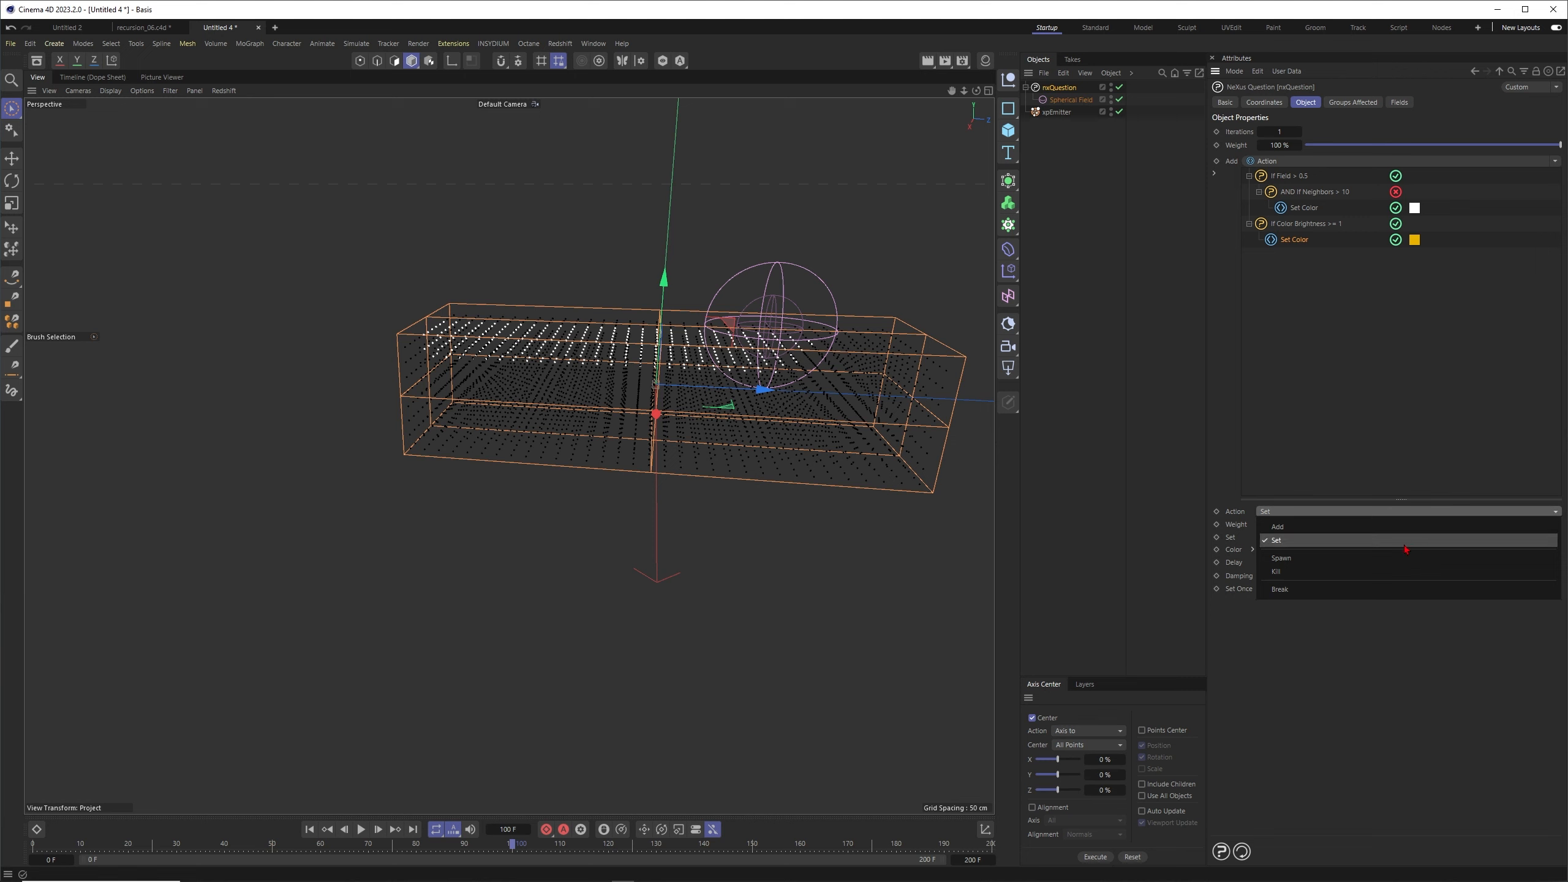
pyautogui.click(1290, 573)
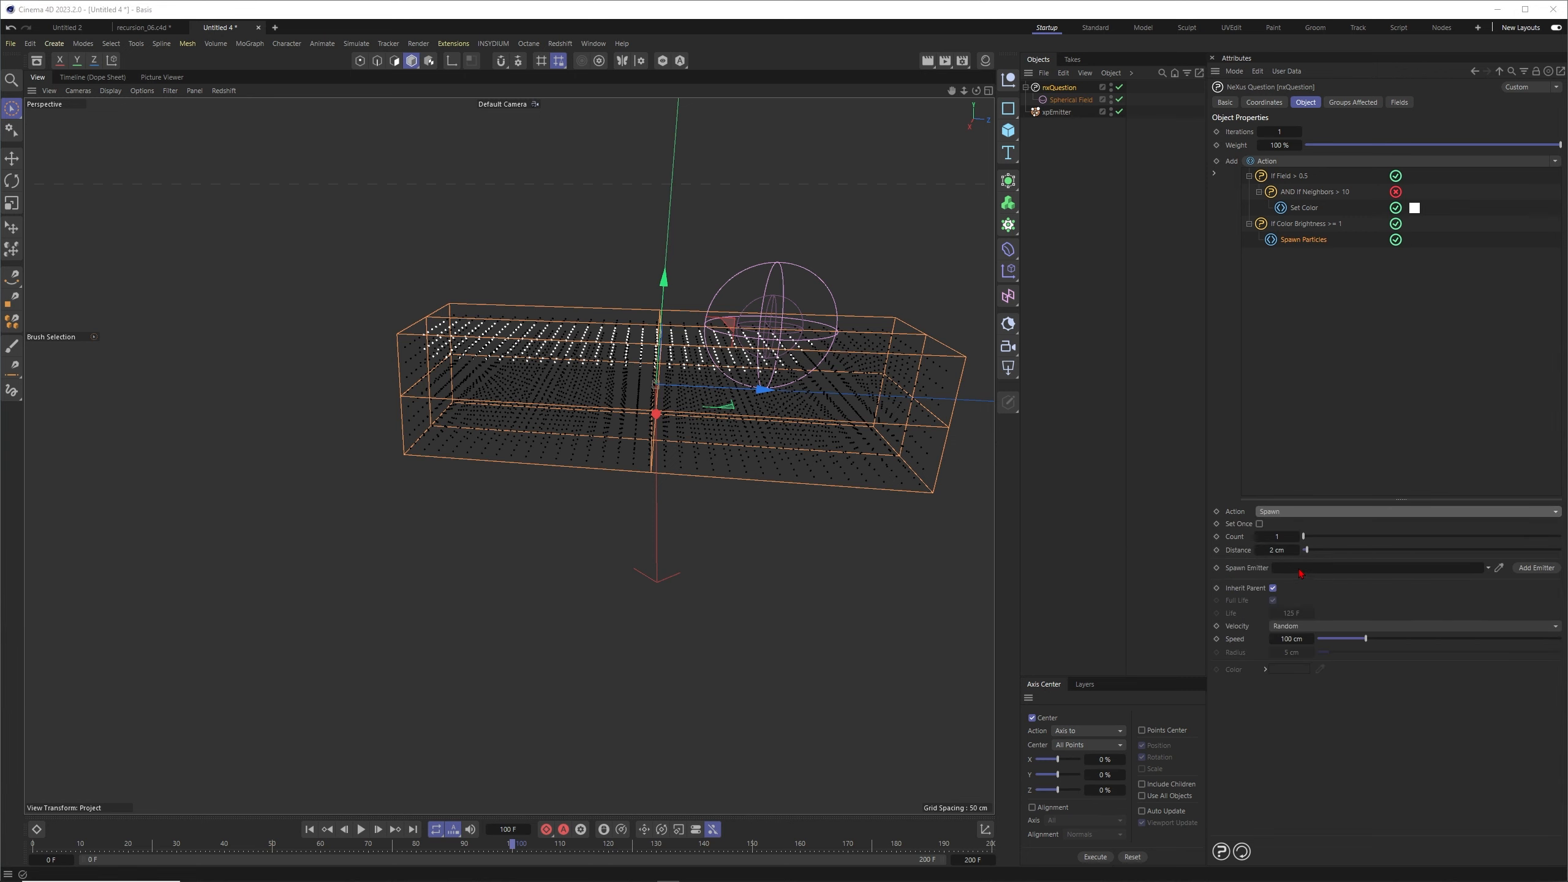
pyautogui.click(1537, 569)
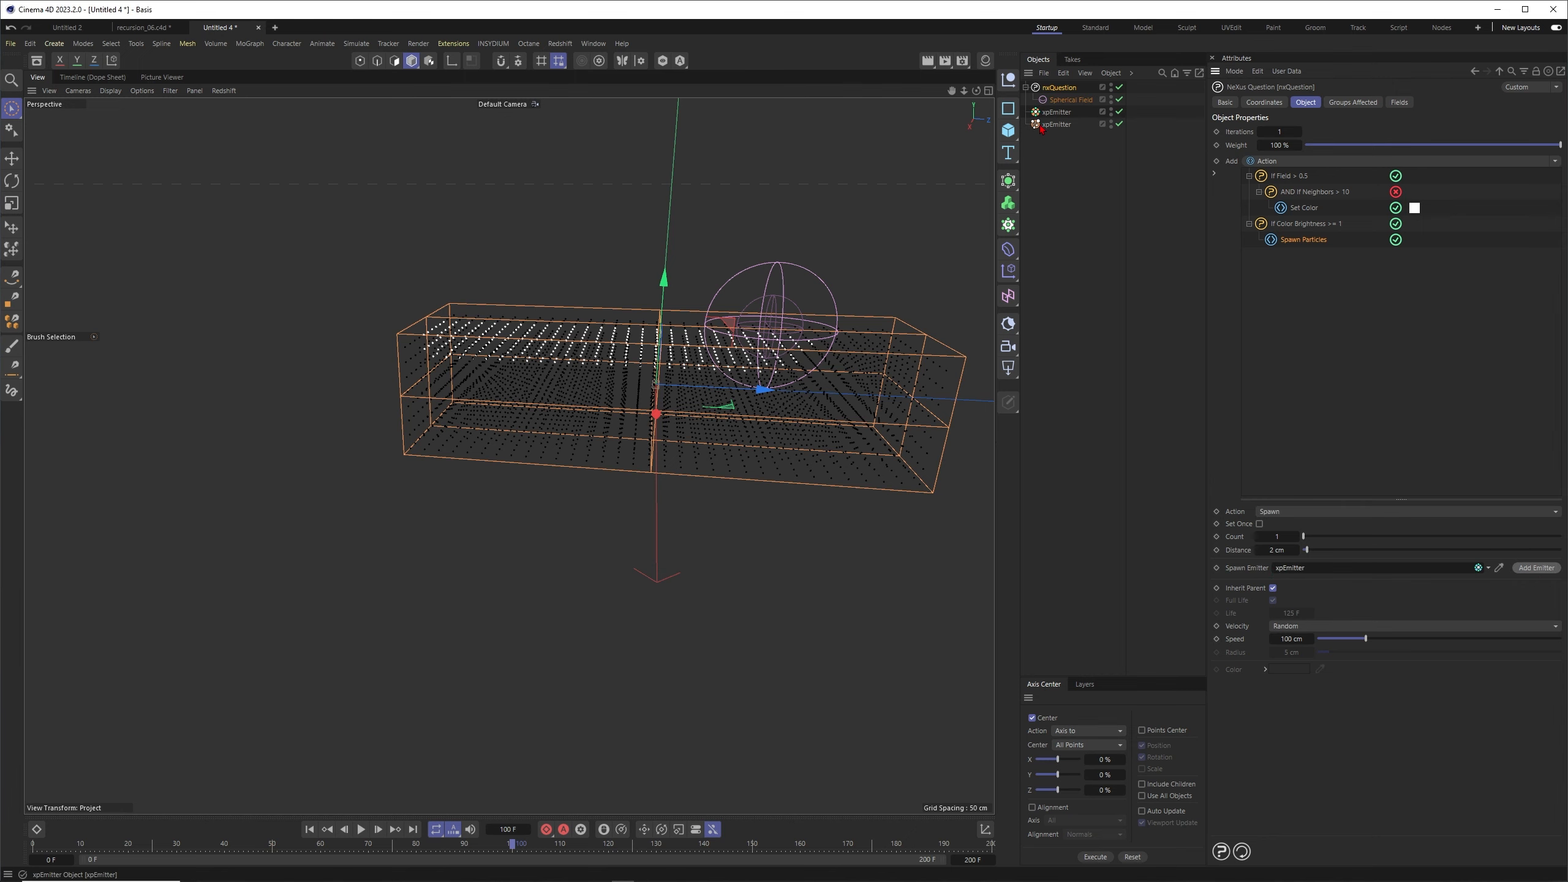
# Rename the new emitter xpEmitter_spawn and play the simulation from the first frame.
pyautogui.doubleClick(1062, 113)
pyautogui.click(1074, 114)
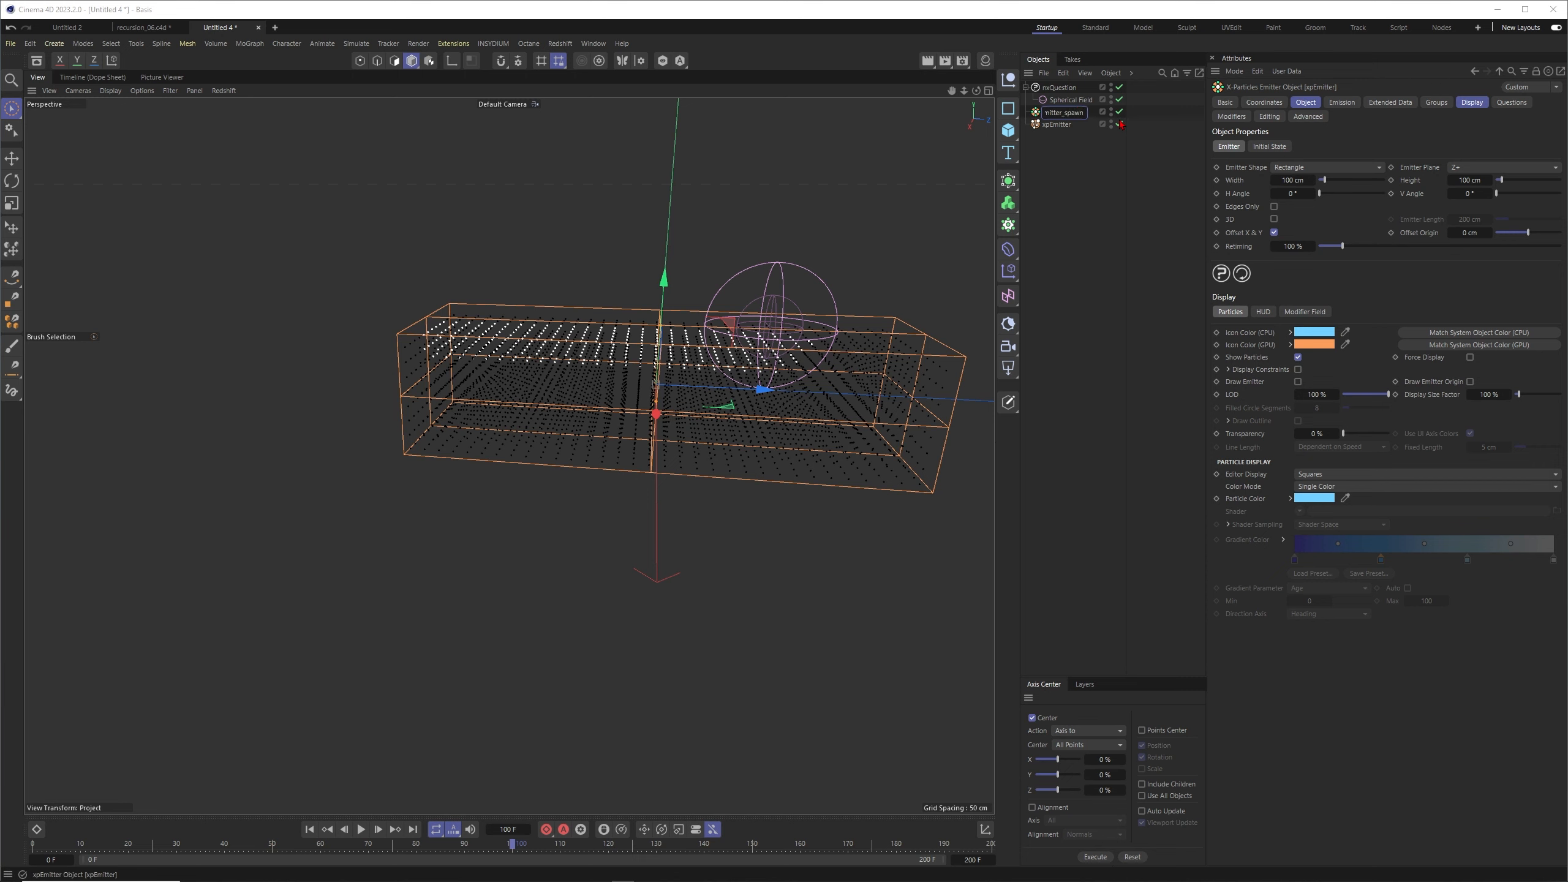
pyautogui.press('Return')
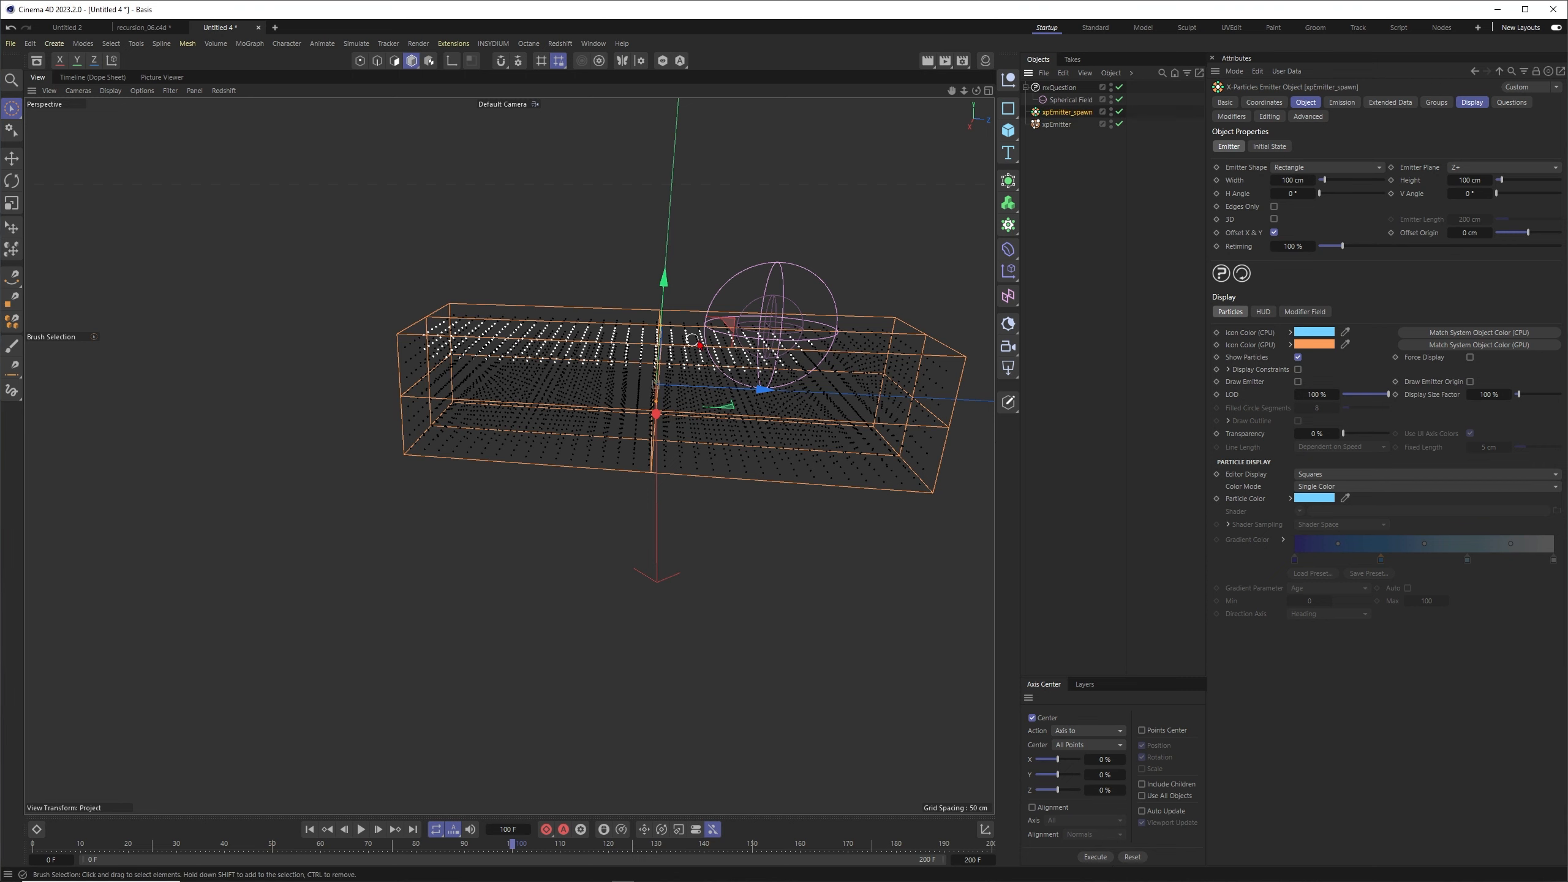
pyautogui.click(310, 829)
pyautogui.click(361, 828)
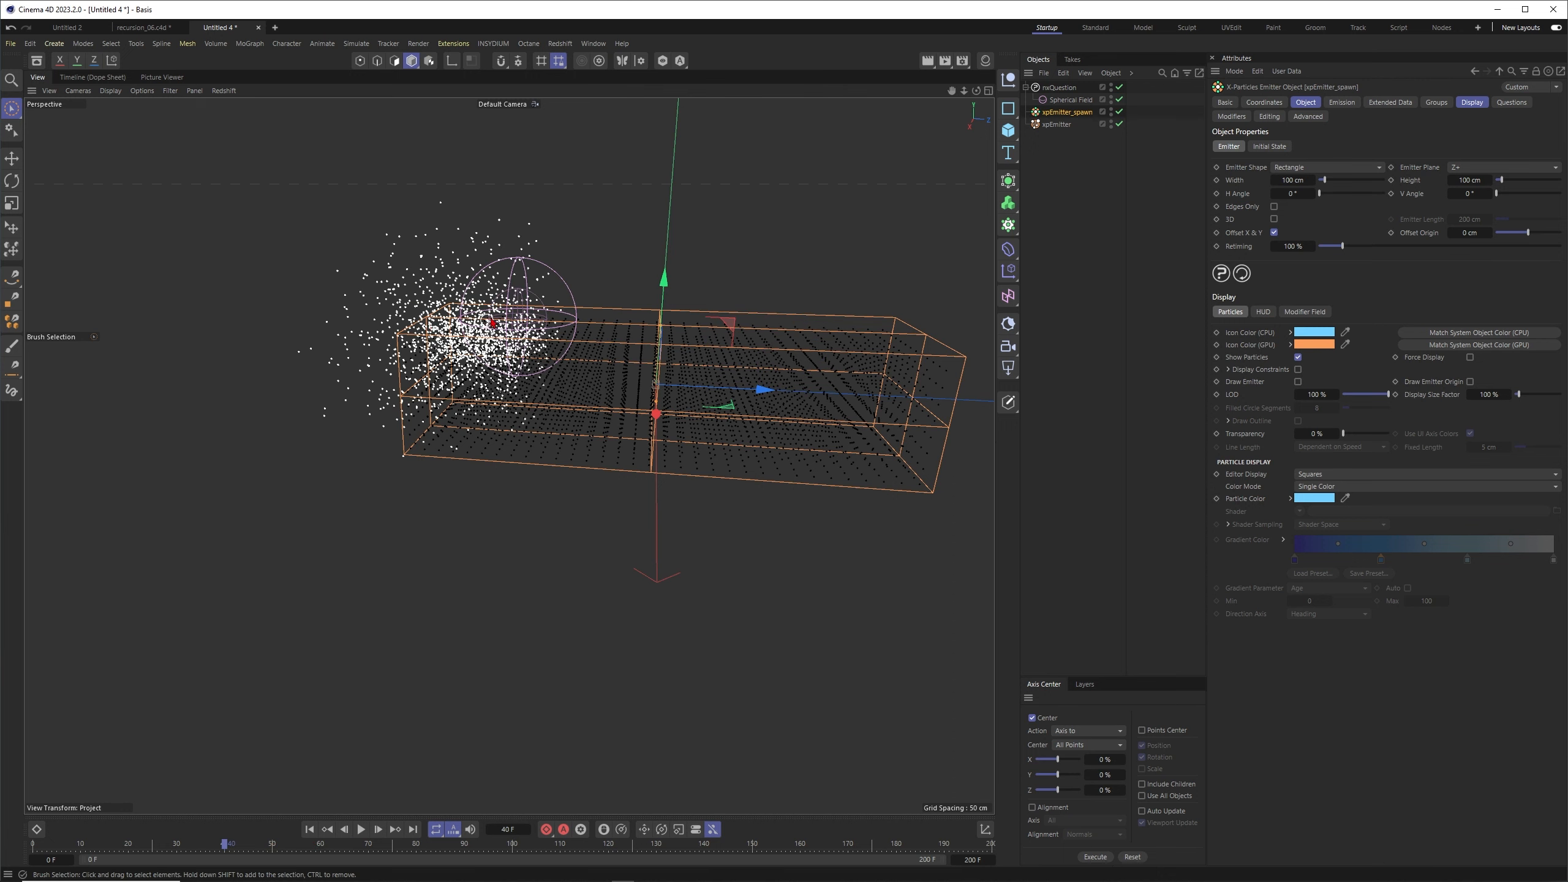
# Resume the simulation playback briefly and return to the first frame.
pyautogui.click(360, 829)
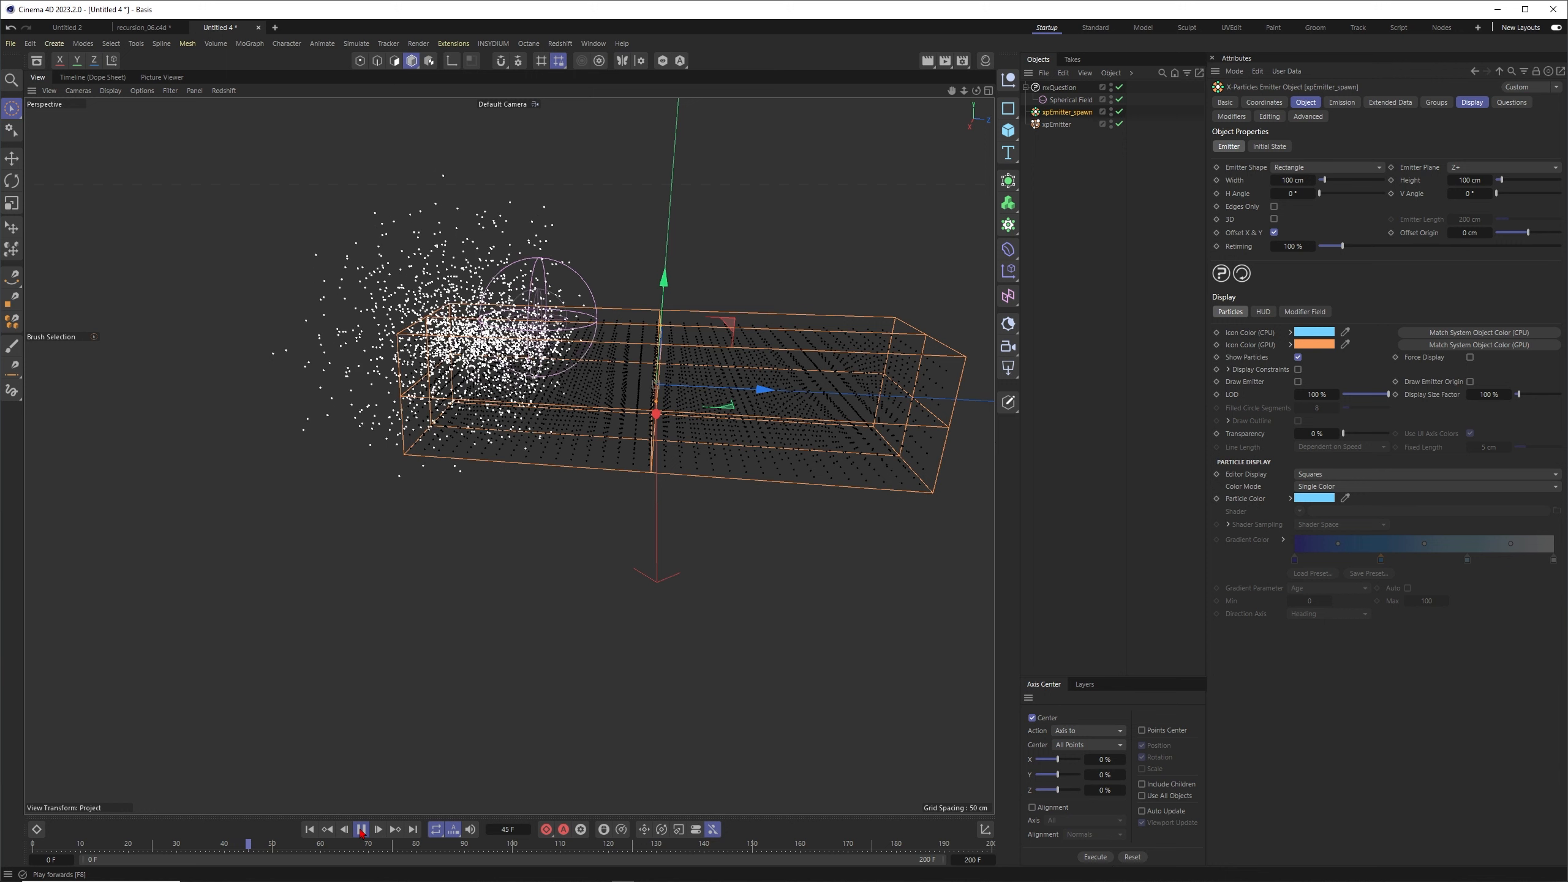
pyautogui.click(360, 829)
pyautogui.click(309, 829)
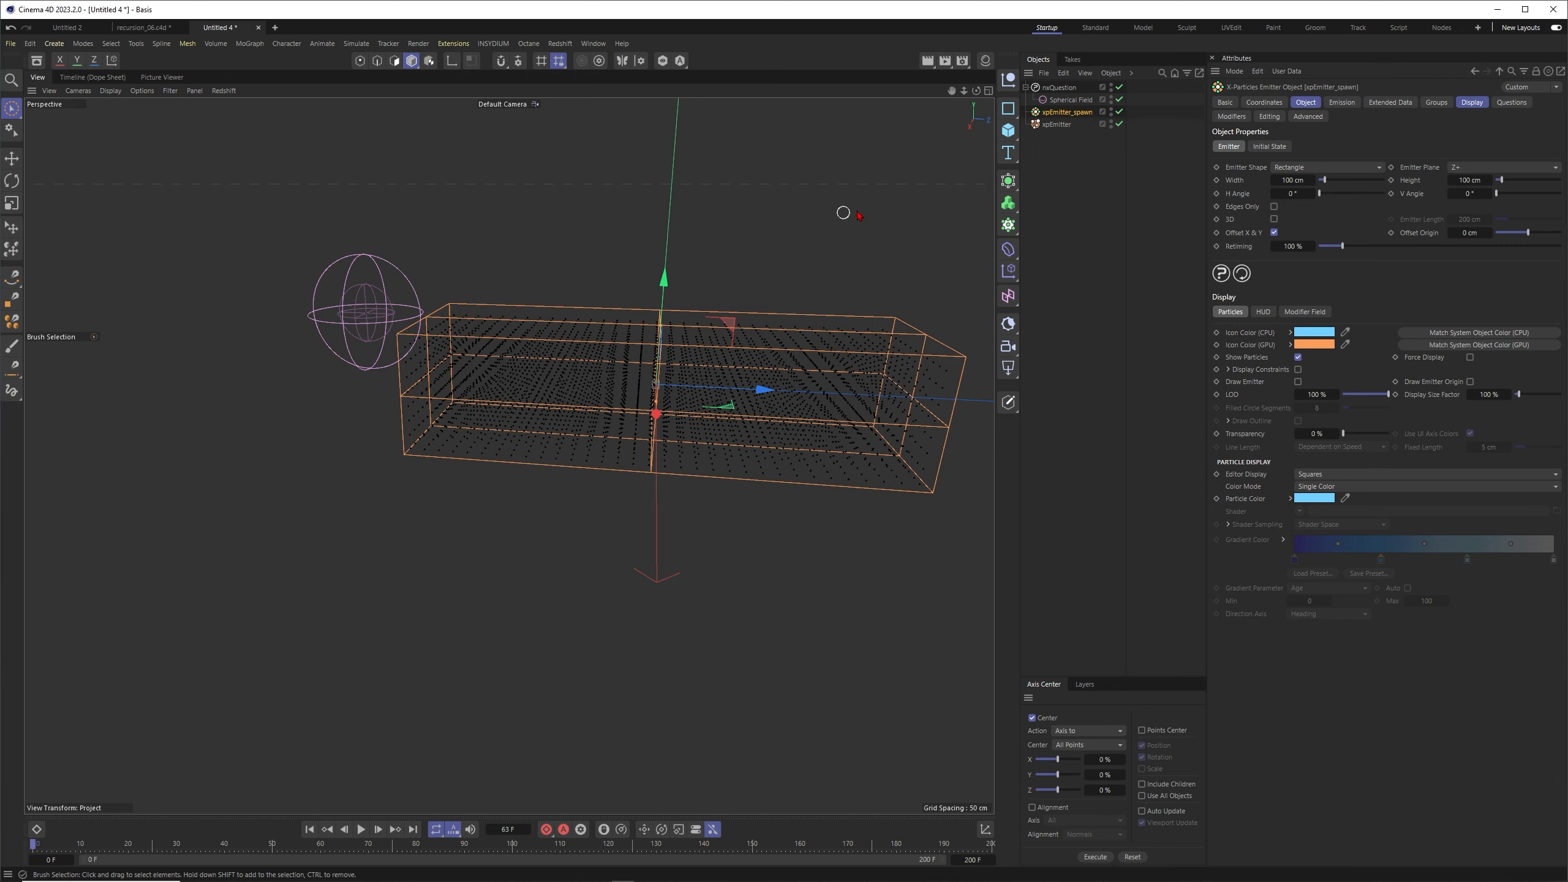
# In the nxQuestion's Spawn Particles action, disable Inherit Parent and set Speed to 0 cm and Radius to 1.5 cm.
pyautogui.click(1063, 88)
pyautogui.click(1315, 240)
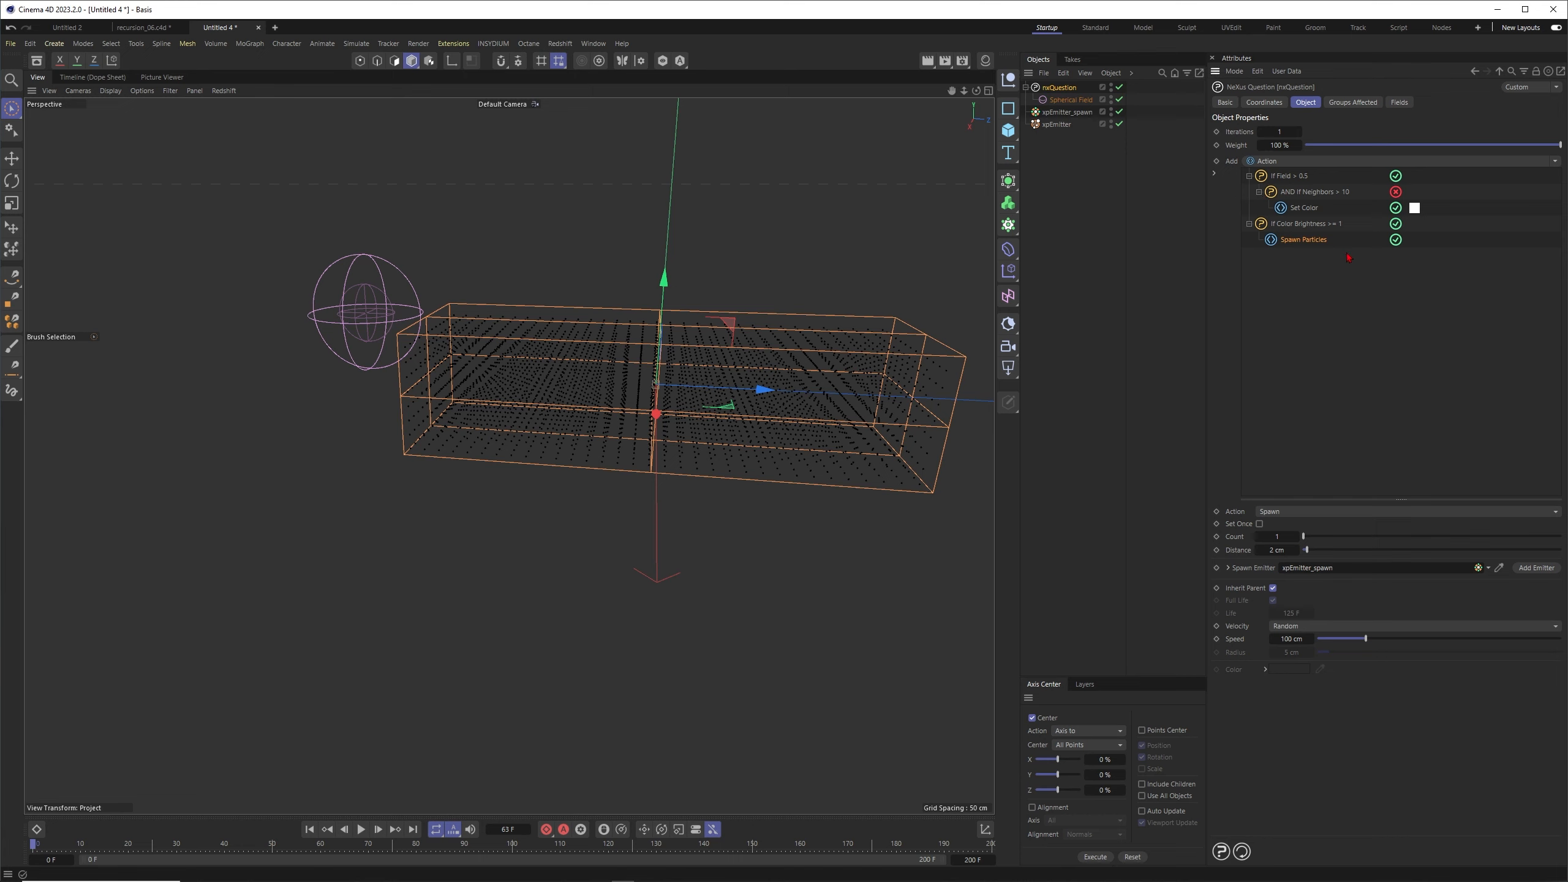
pyautogui.click(1272, 588)
pyautogui.click(1291, 640)
pyautogui.write('0')
pyautogui.press('Return')
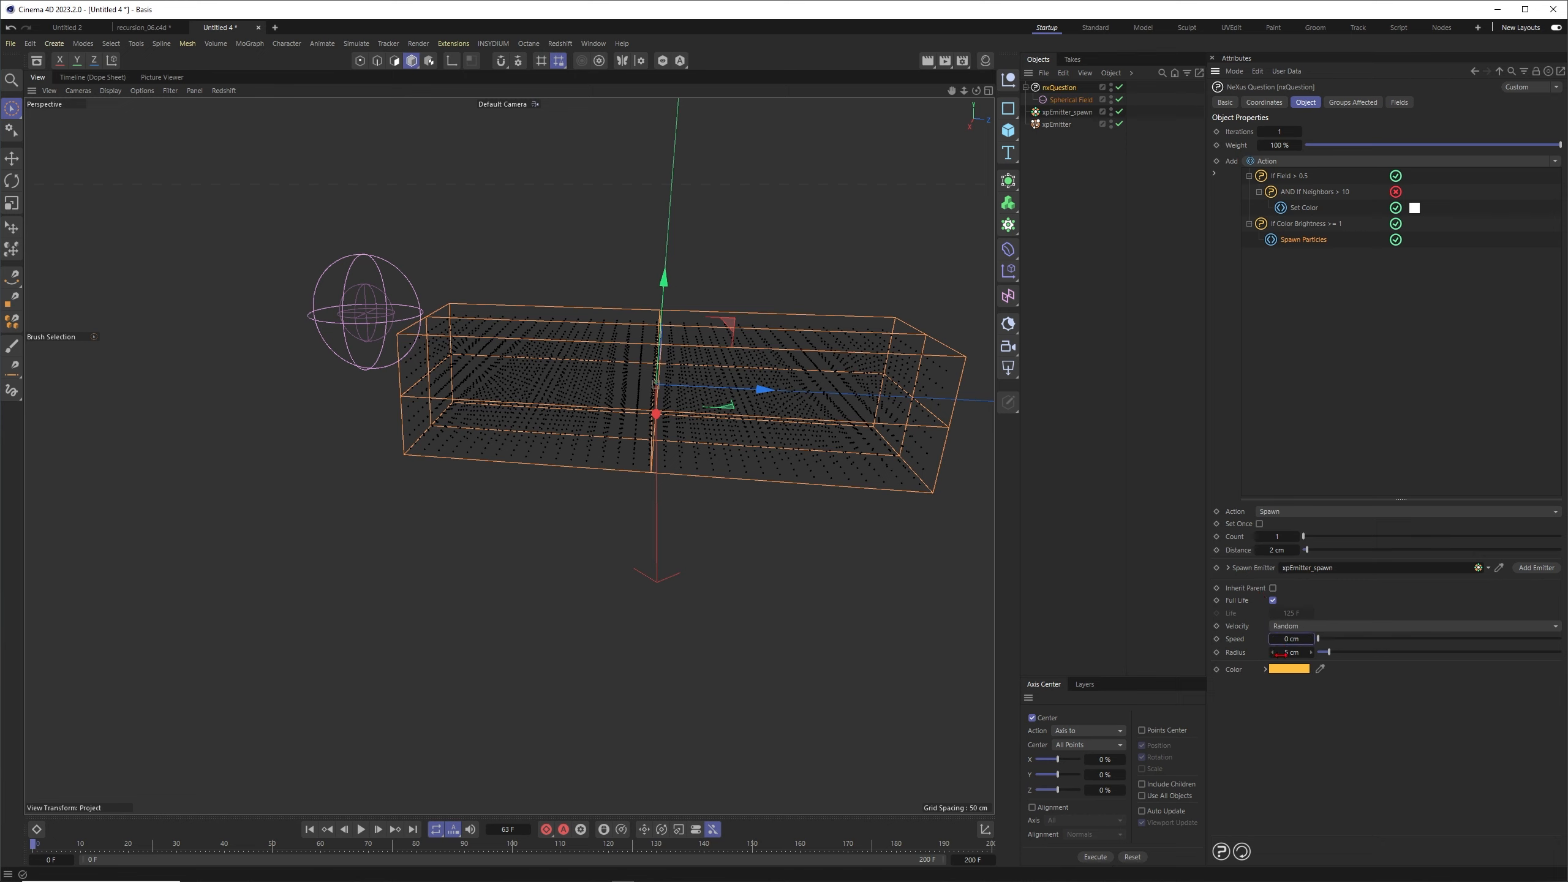
pyautogui.click(1276, 654)
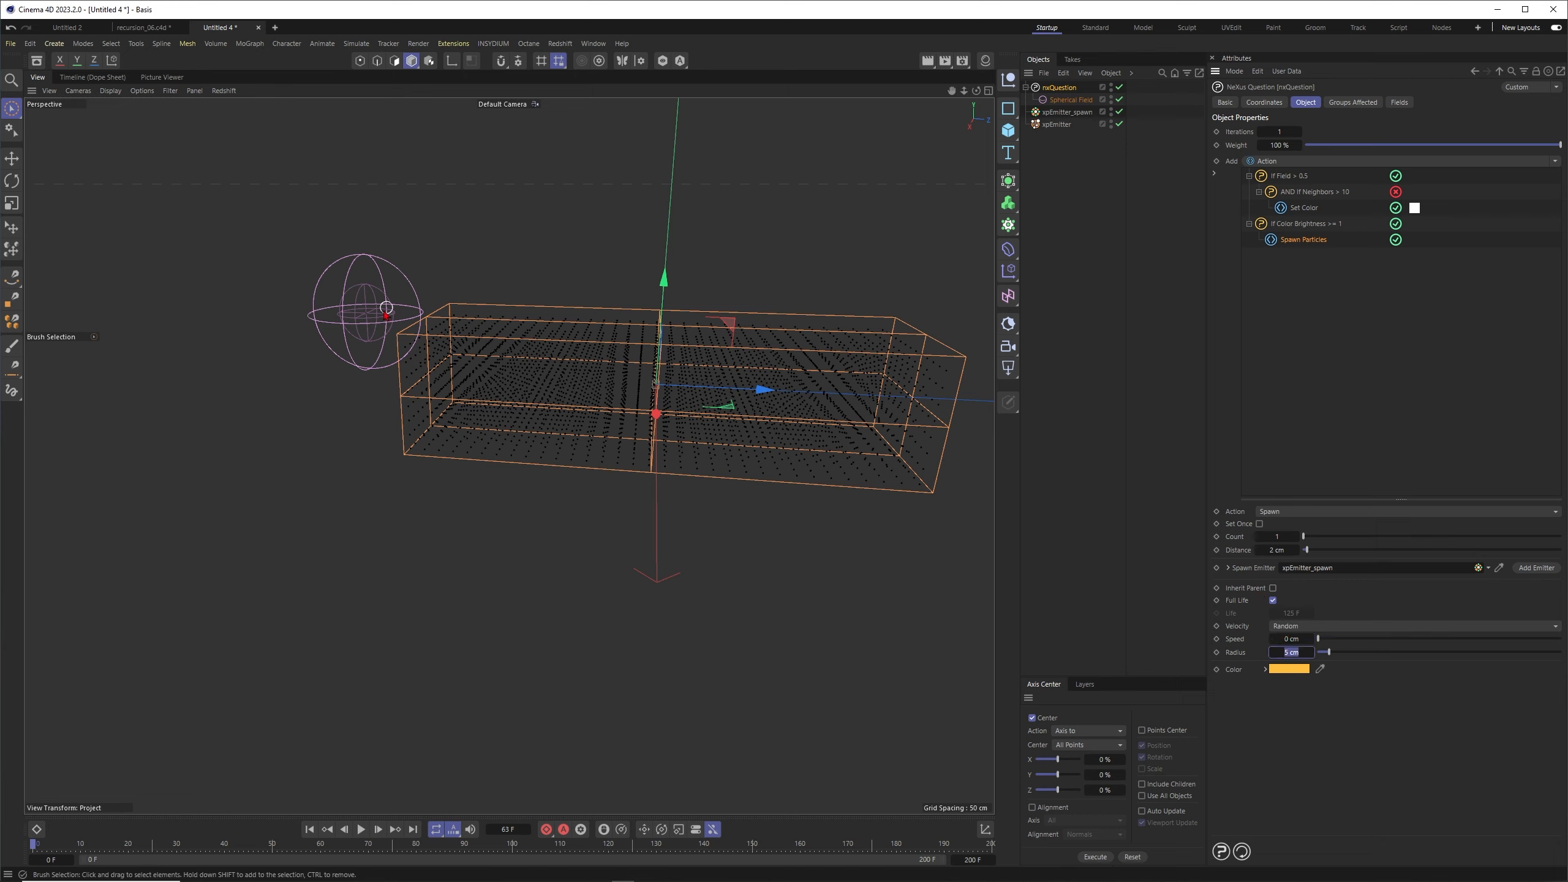
pyautogui.write('1.5')
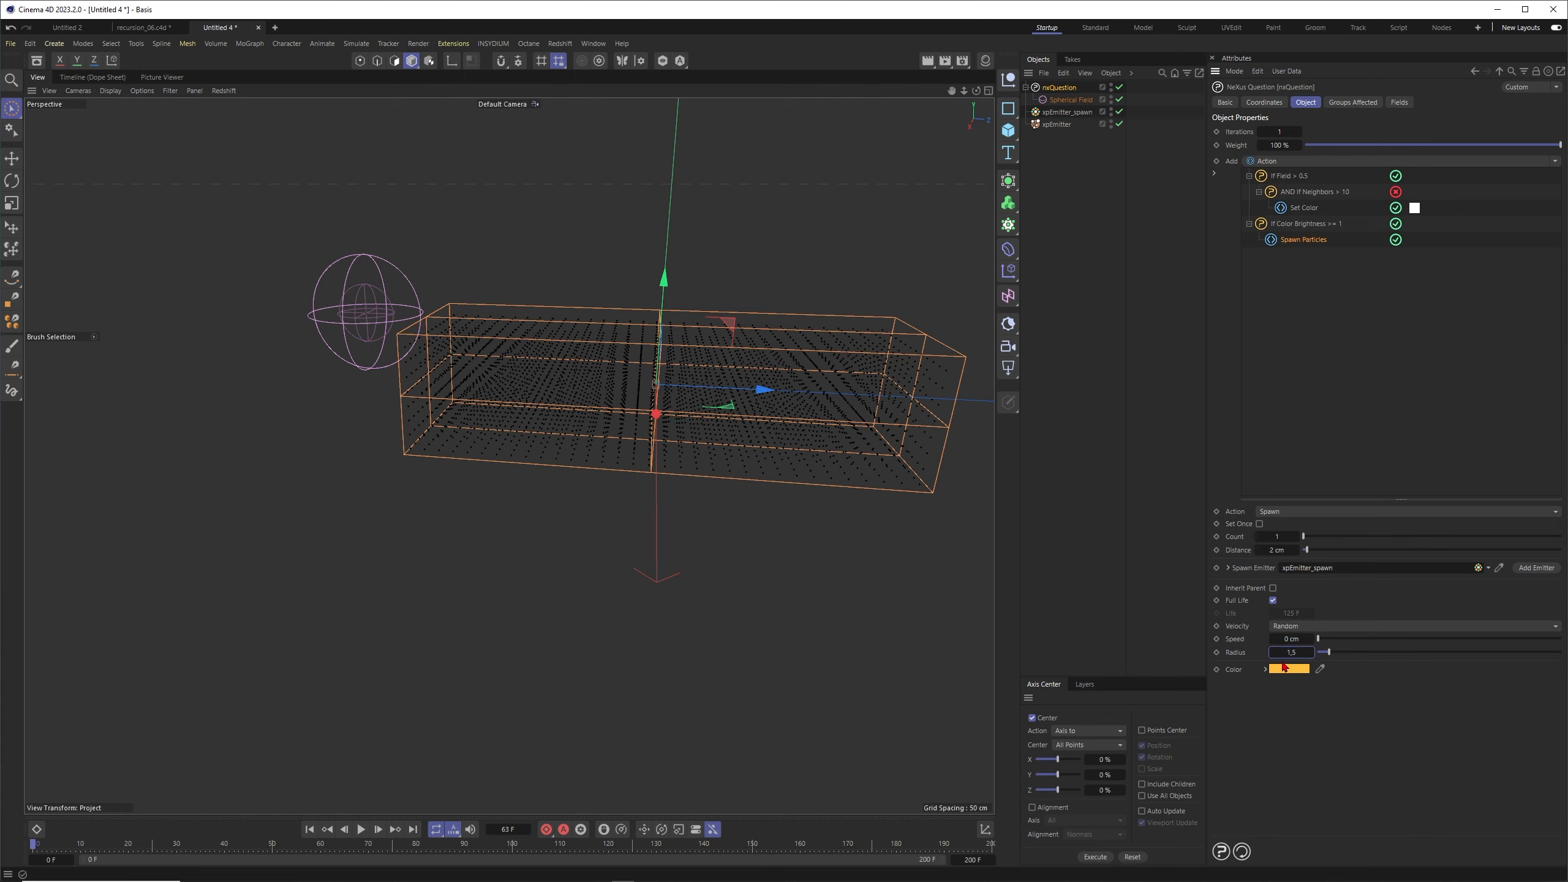
pyautogui.press('Return')
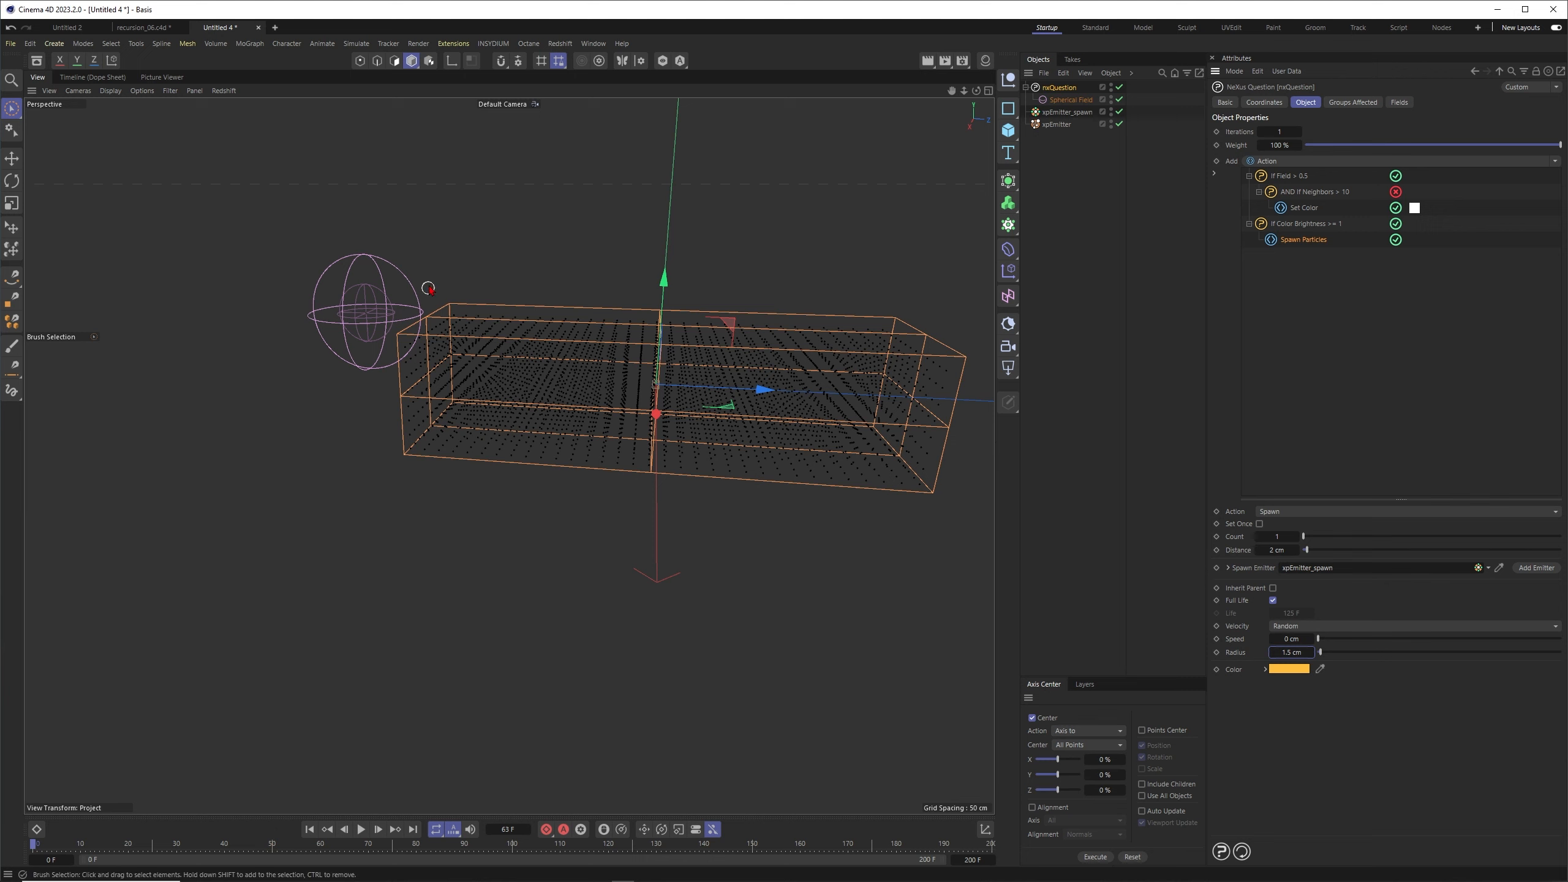
# Set the Spawn action's Distance to 20 cm and play the simulation from the first frame.
pyautogui.click(1274, 549)
pyautogui.write('0')
pyautogui.press('Return')
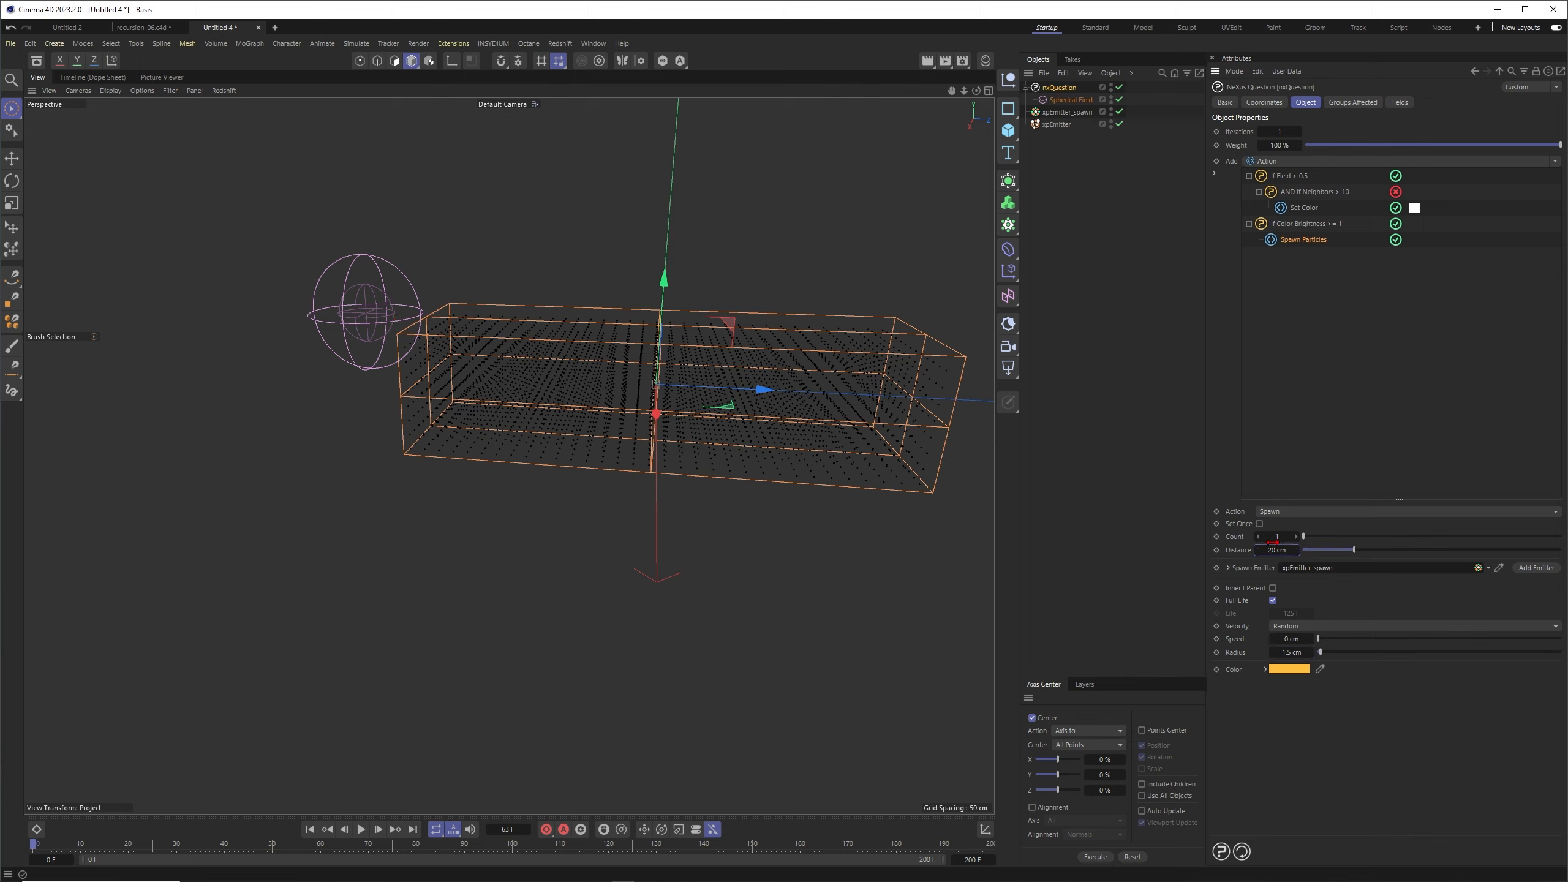
pyautogui.click(306, 831)
pyautogui.click(361, 830)
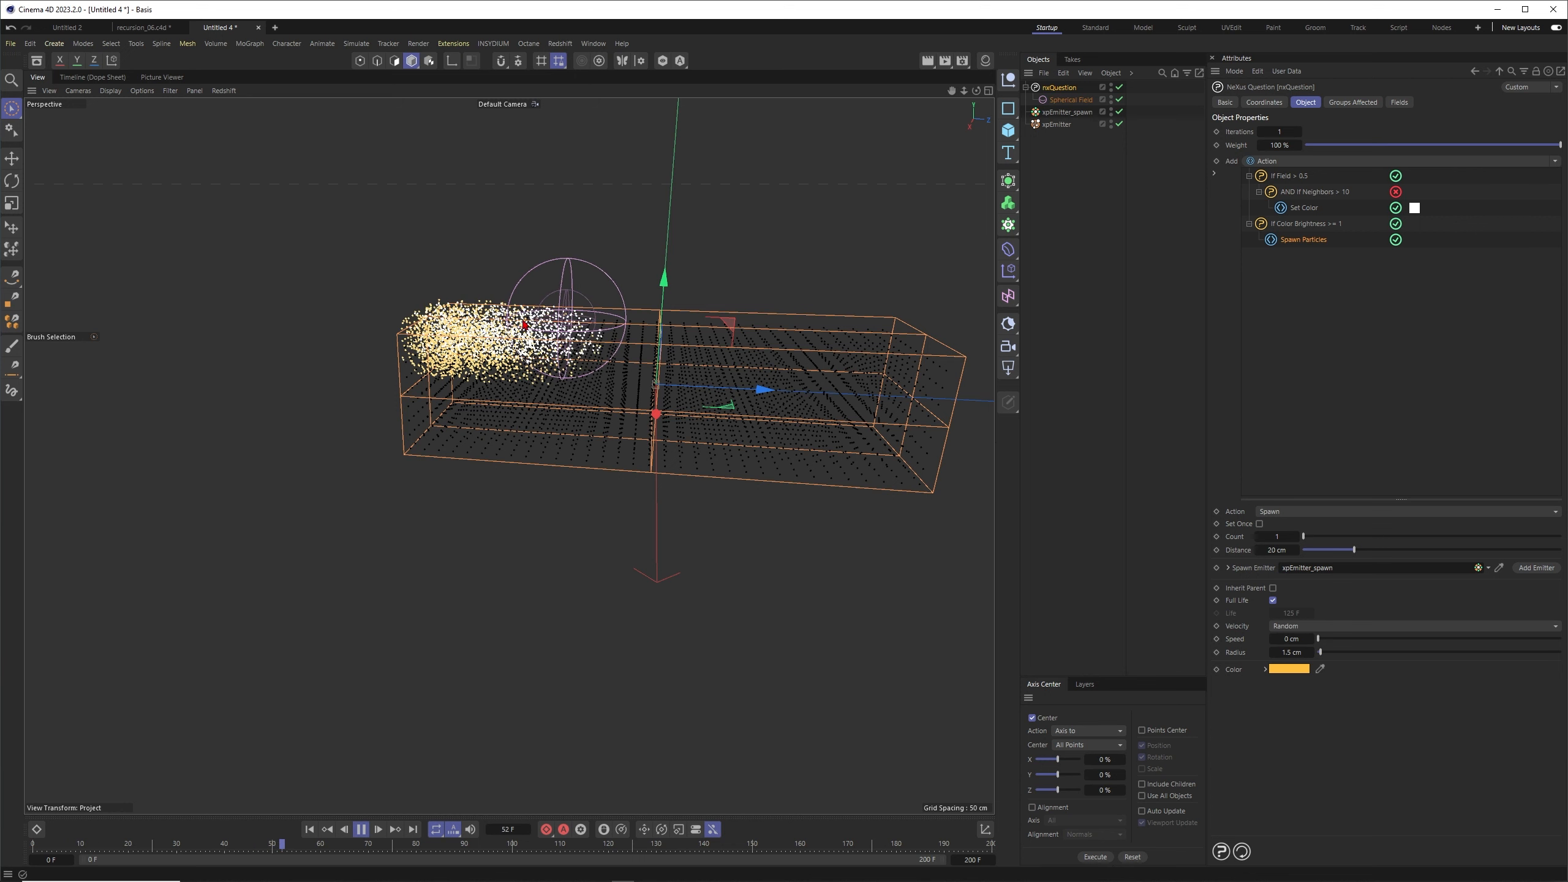
pyautogui.press('F8')
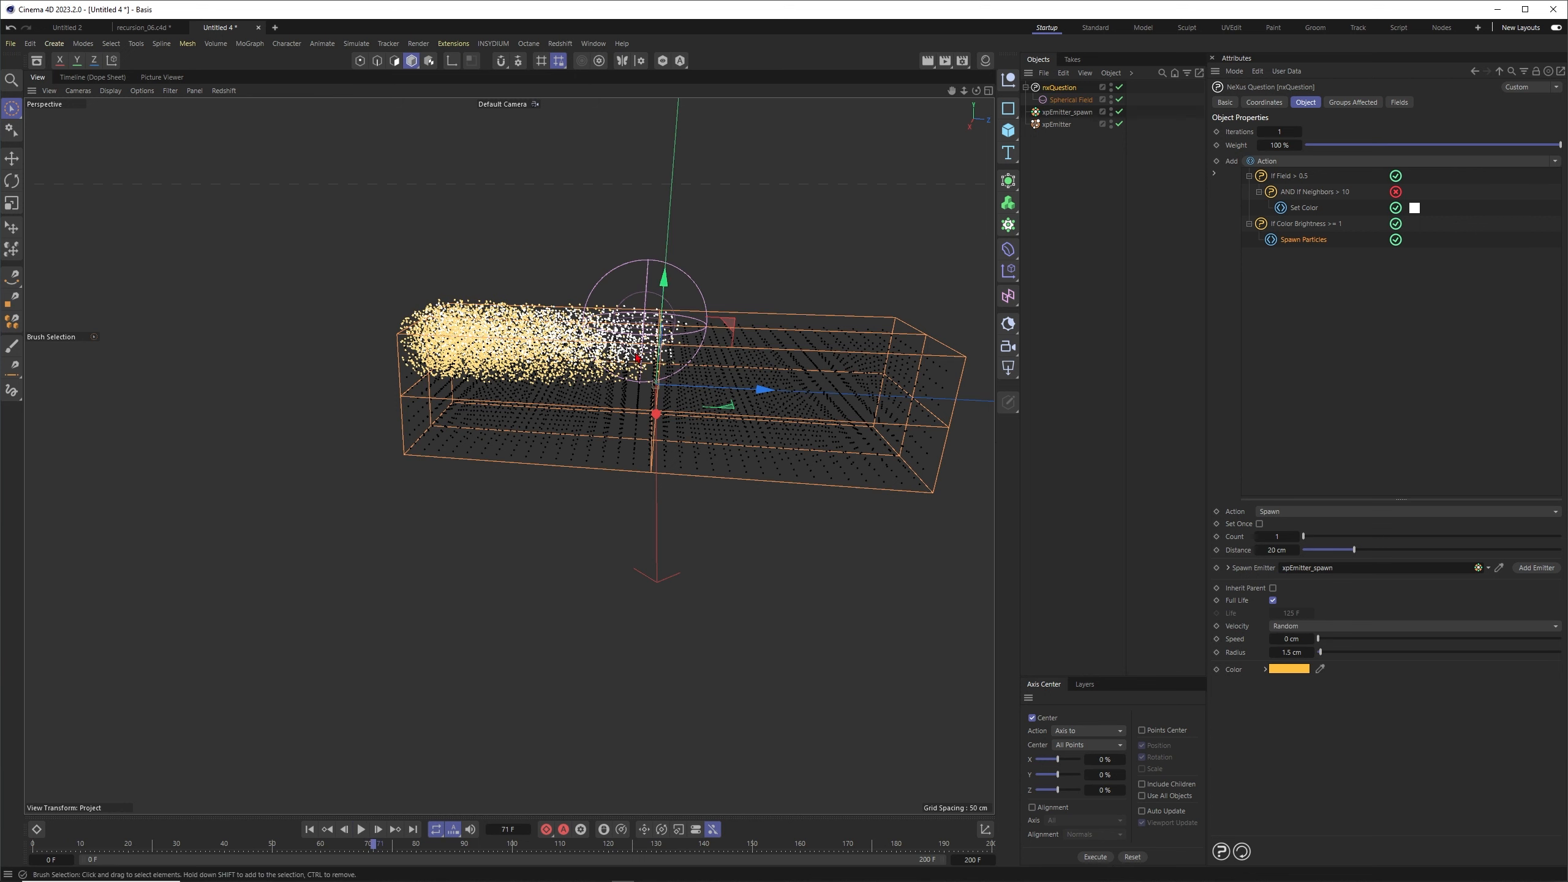
# Try a spawn Distance of 200 cm and play the simulation again.
pyautogui.click(1276, 549)
pyautogui.write('200')
pyautogui.press('Return')
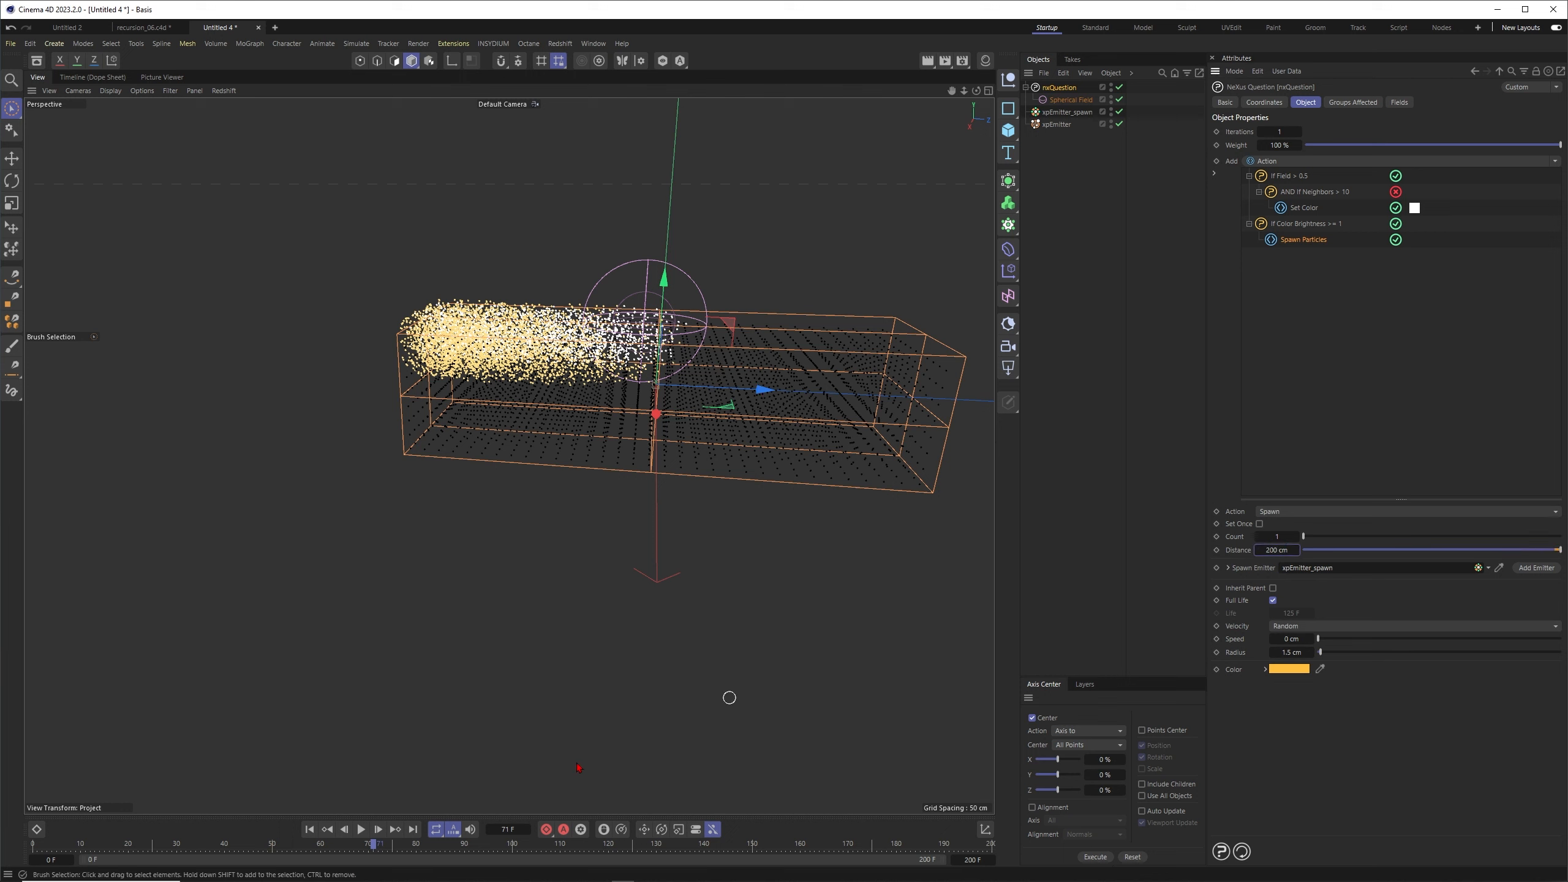
pyautogui.click(172, 843)
pyautogui.click(361, 829)
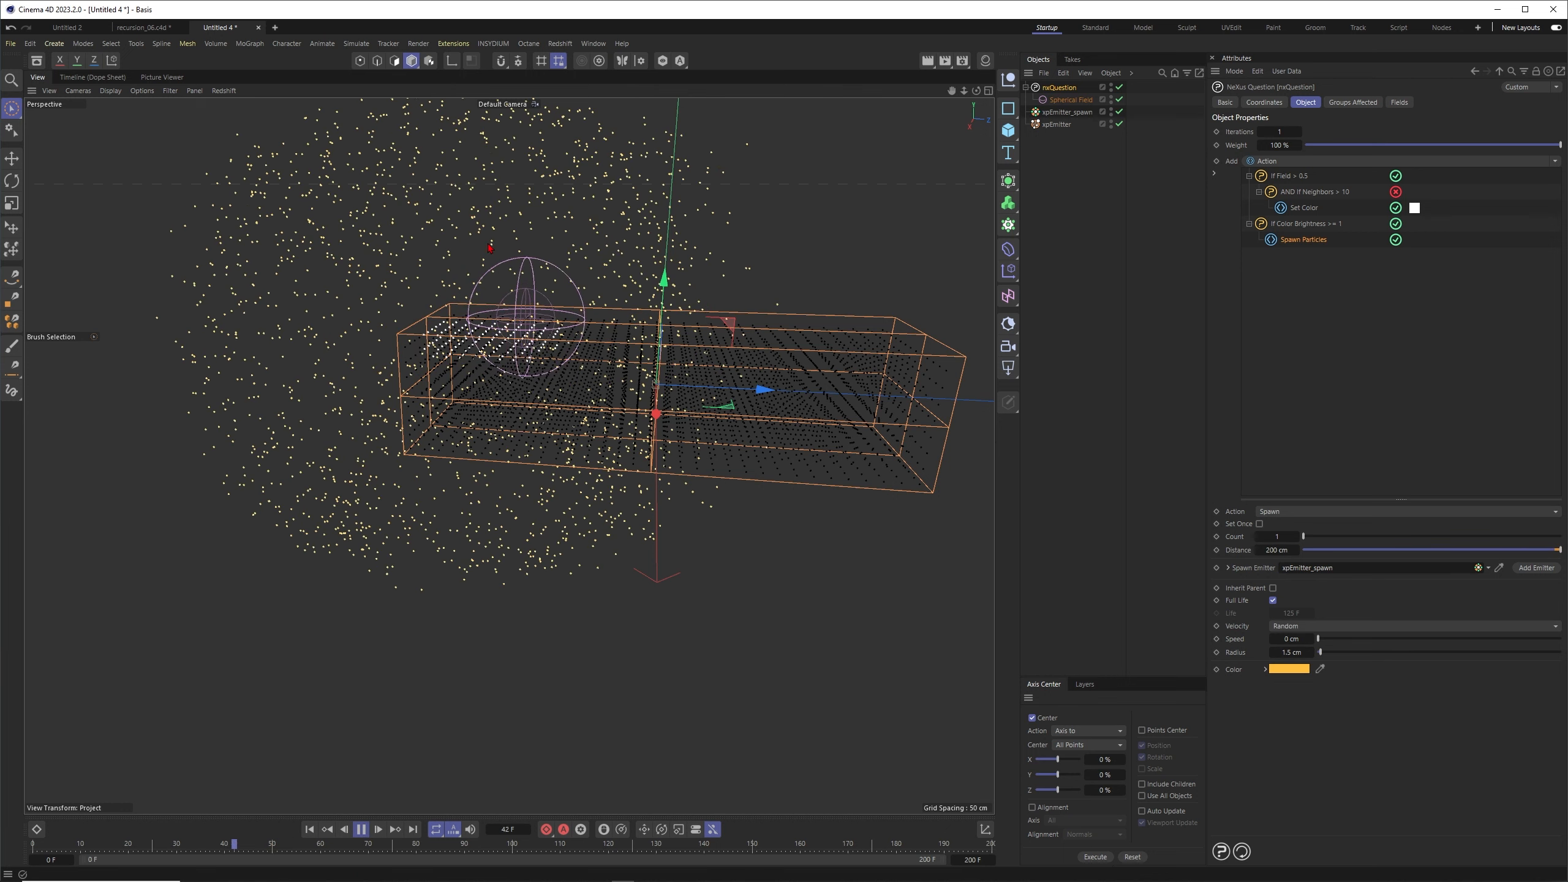
pyautogui.click(362, 828)
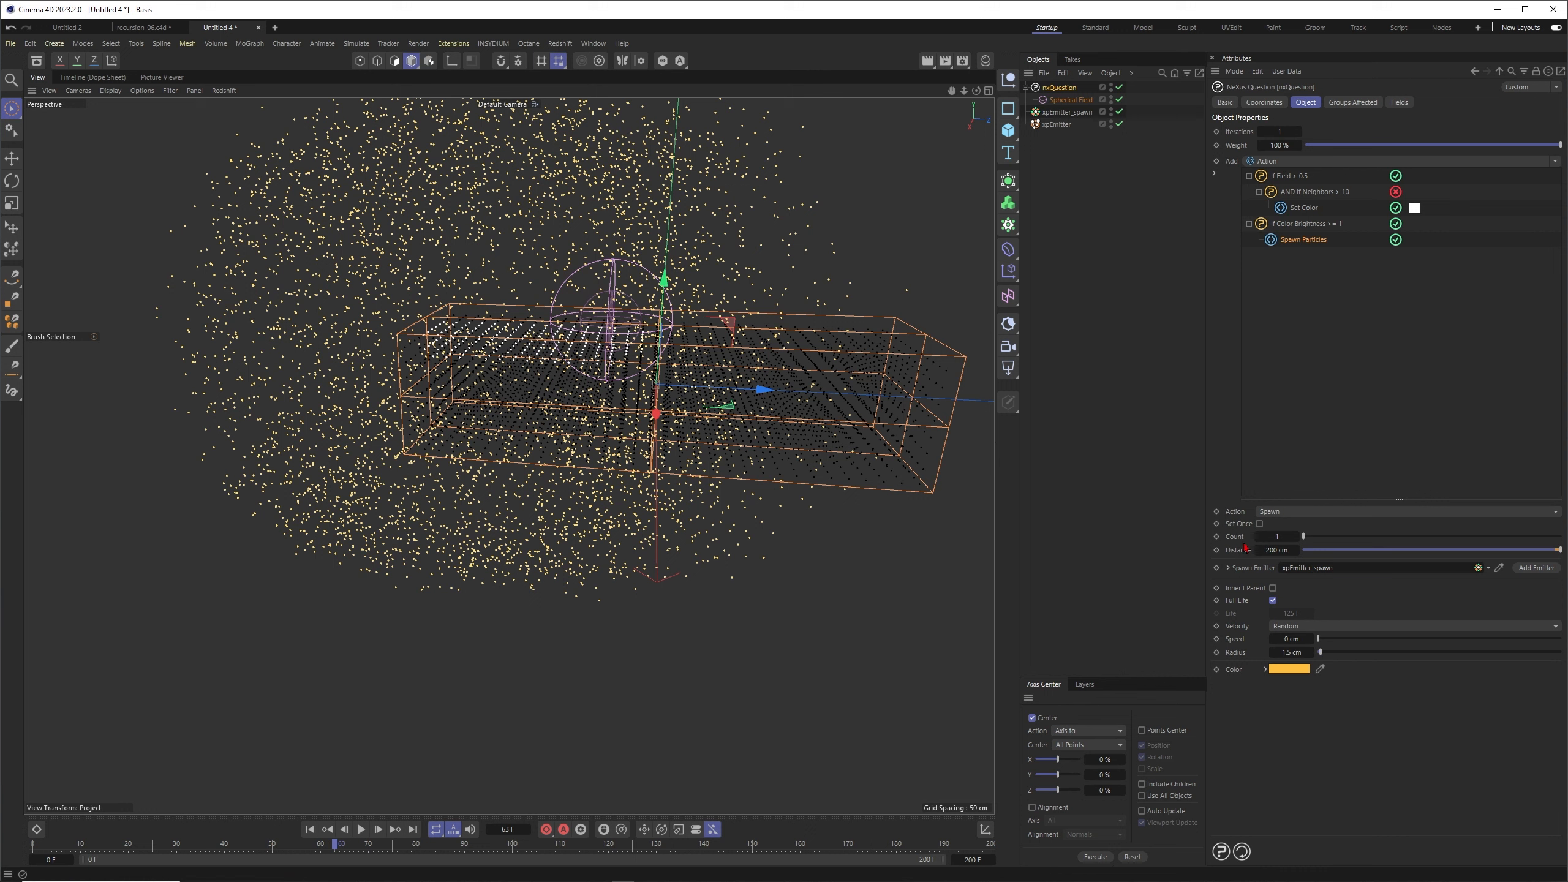
# Set the spawn Distance to 0.1 cm and play the simulation from the start.
pyautogui.click(1275, 549)
pyautogui.write('0,1')
pyautogui.press('Return')
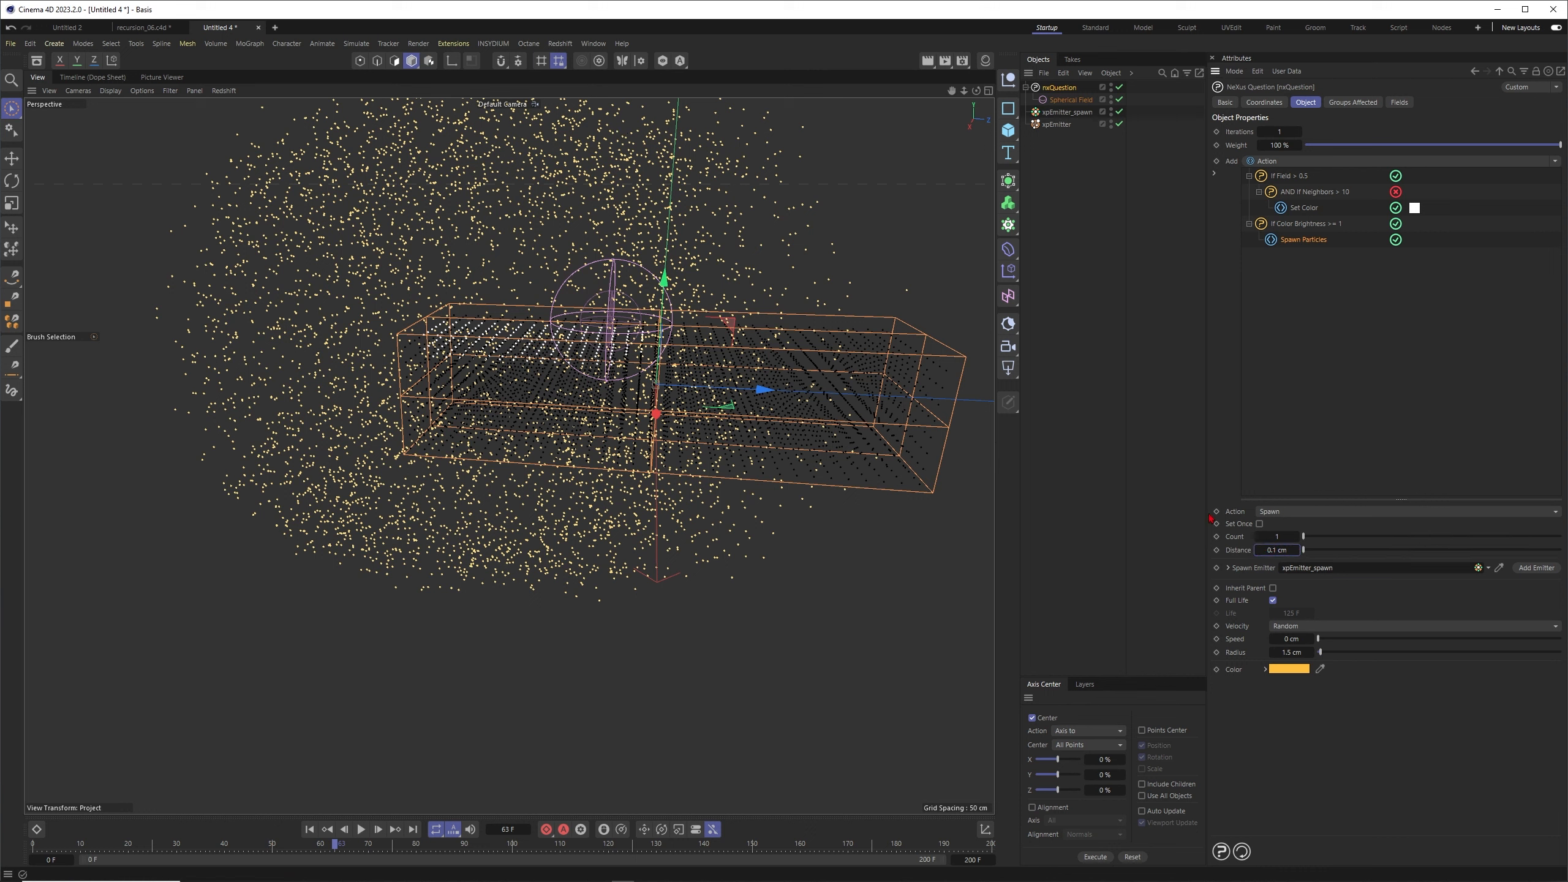
pyautogui.click(310, 829)
pyautogui.click(361, 828)
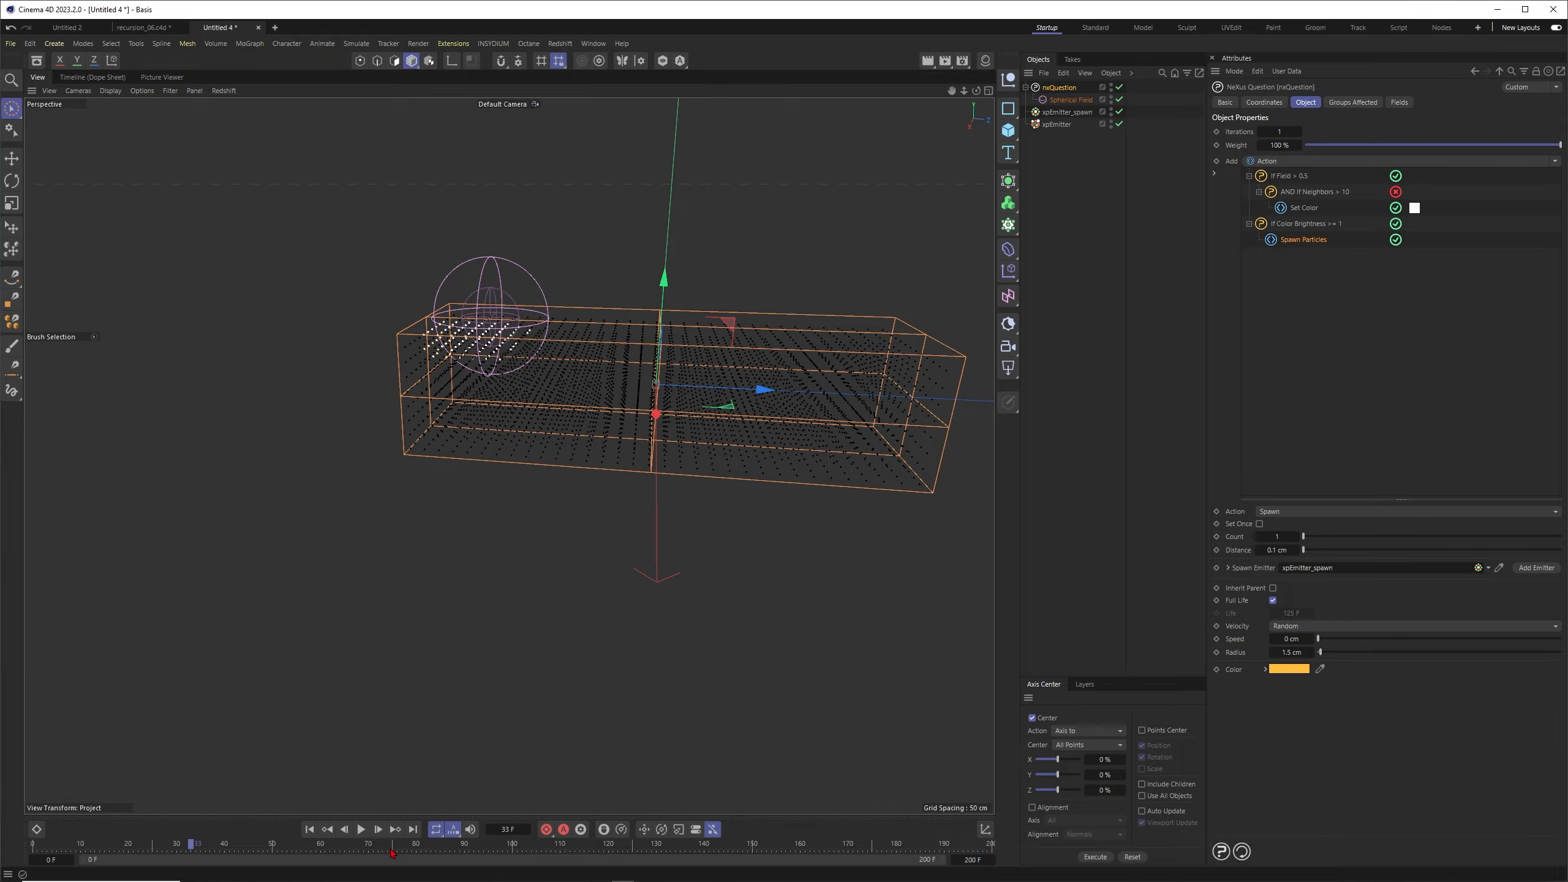
pyautogui.click(361, 828)
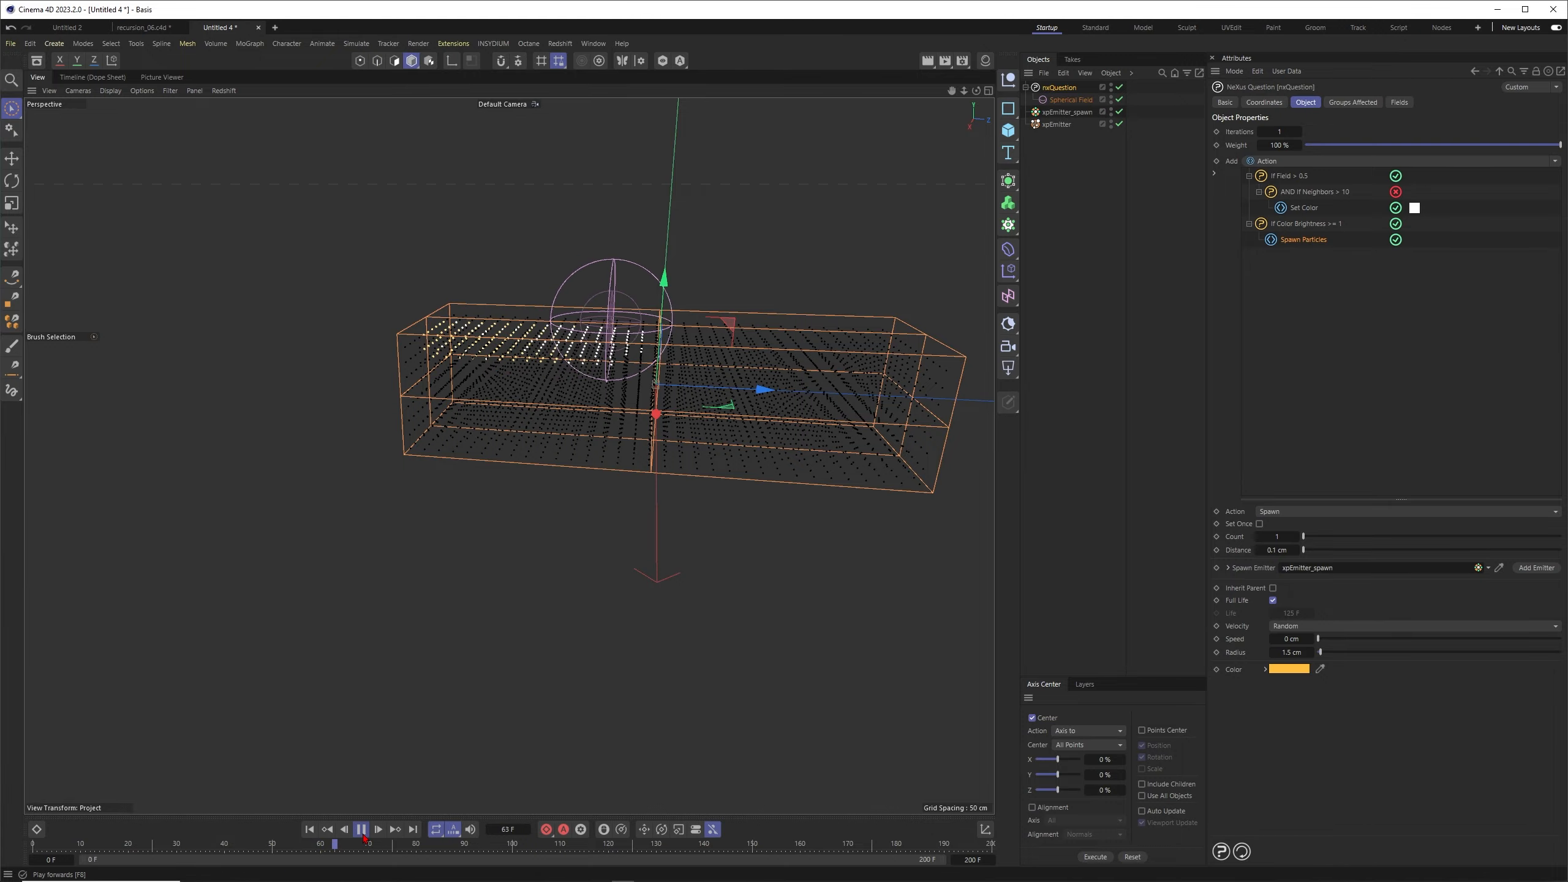
# Inspect the spawned particles up close around the original particles inside the box emitter and play the simulation a little further.
pyautogui.click(361, 829)
pyautogui.scroll(5, 706, 326)
pyautogui.scroll(6, 707, 326)
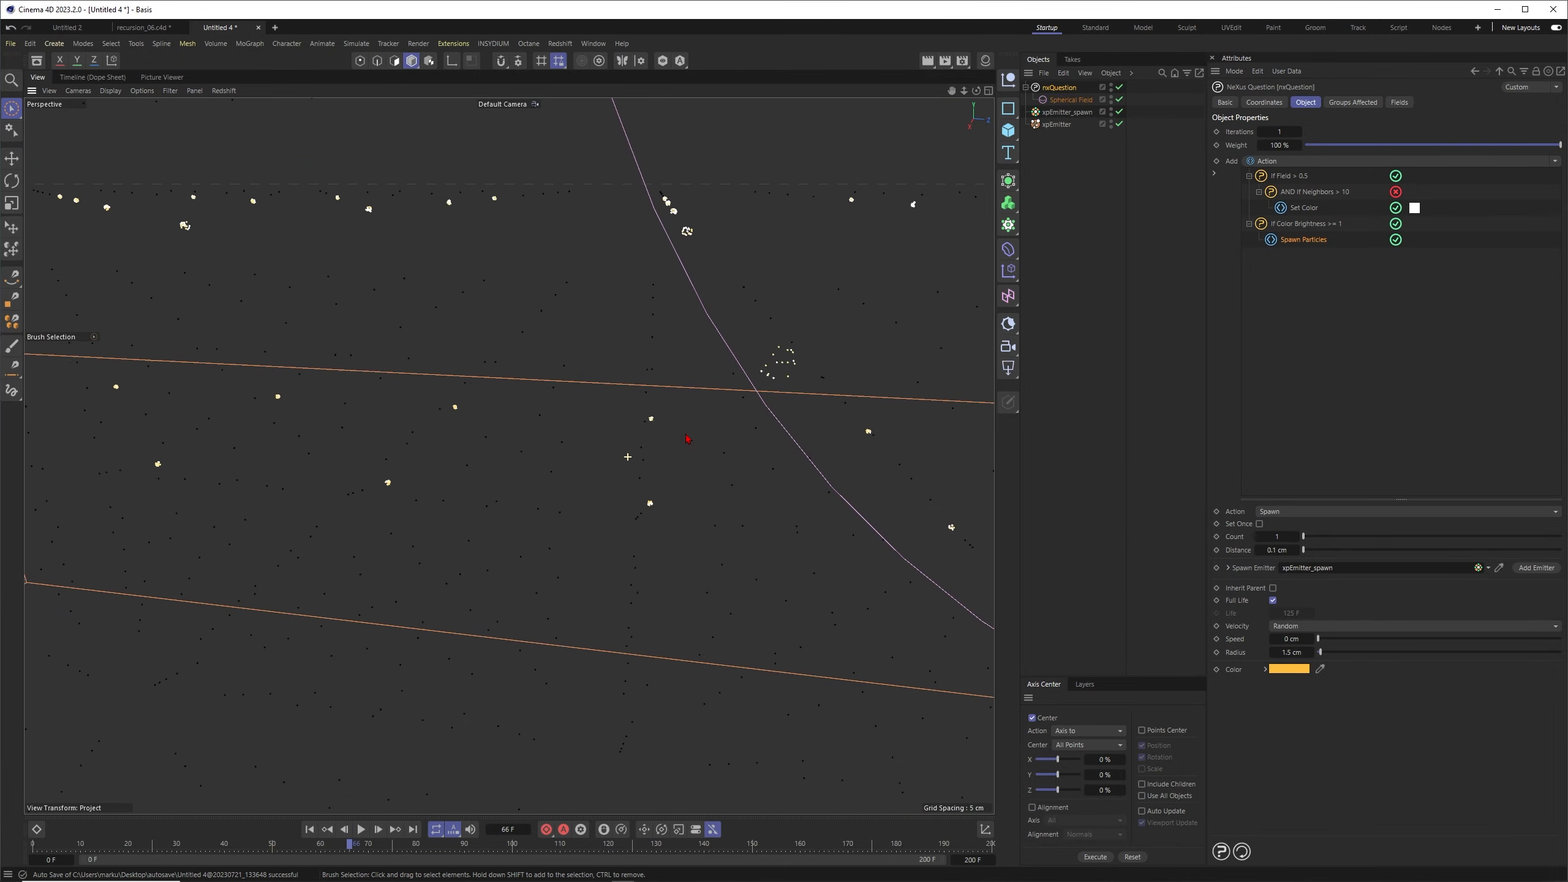
pyautogui.scroll(-10, 708, 405)
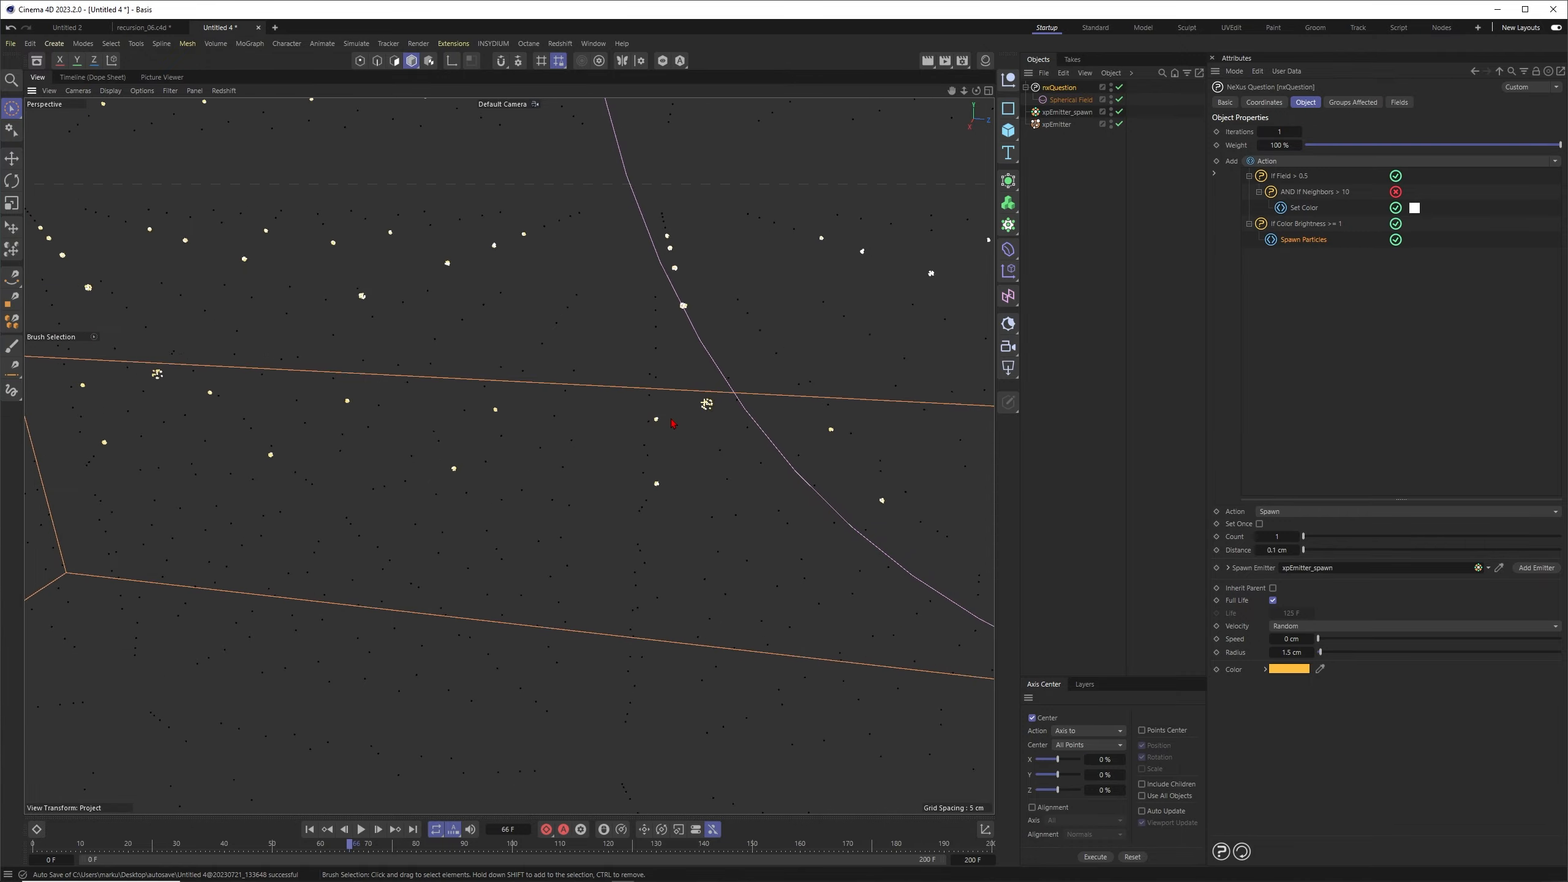
pyautogui.scroll(-4, 705, 402)
pyautogui.scroll(6, 509, 455)
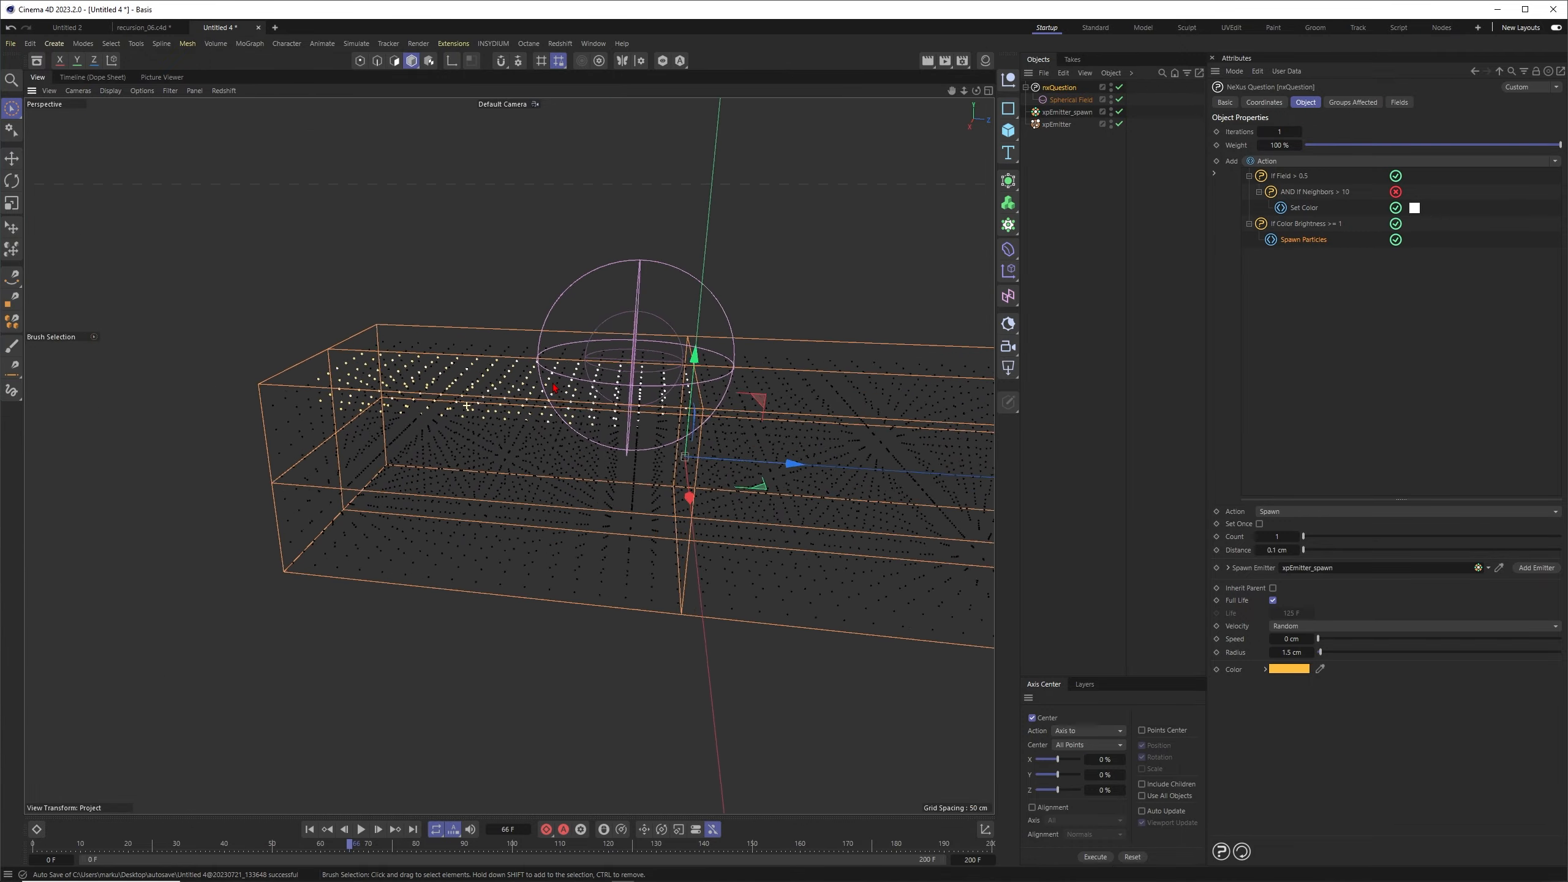
pyautogui.scroll(-3, 508, 455)
pyautogui.scroll(-3, 513, 457)
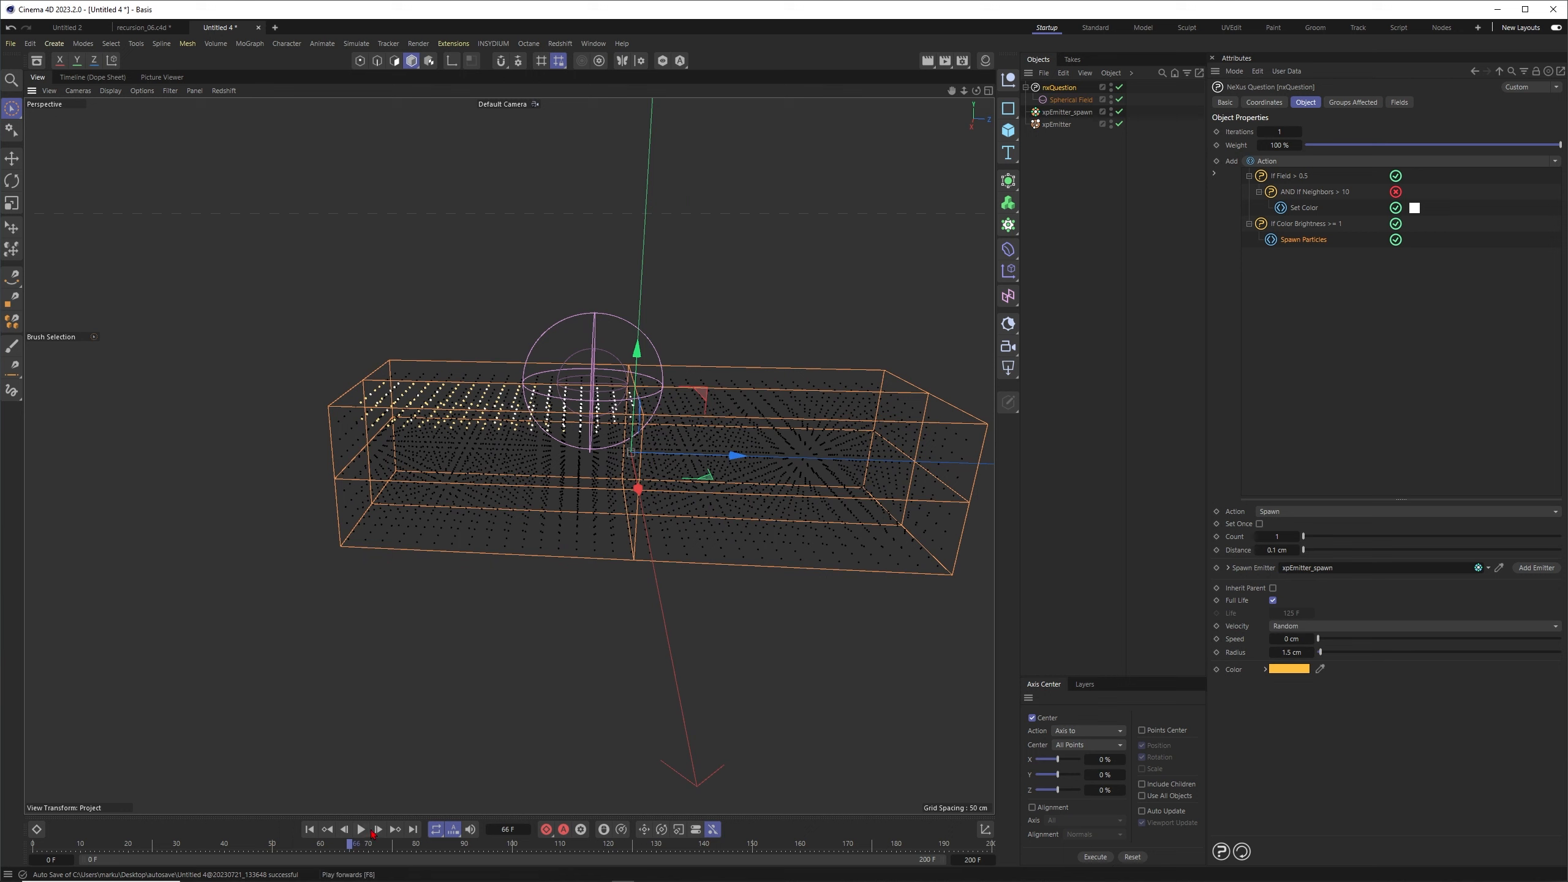
pyautogui.click(361, 829)
pyautogui.click(361, 829)
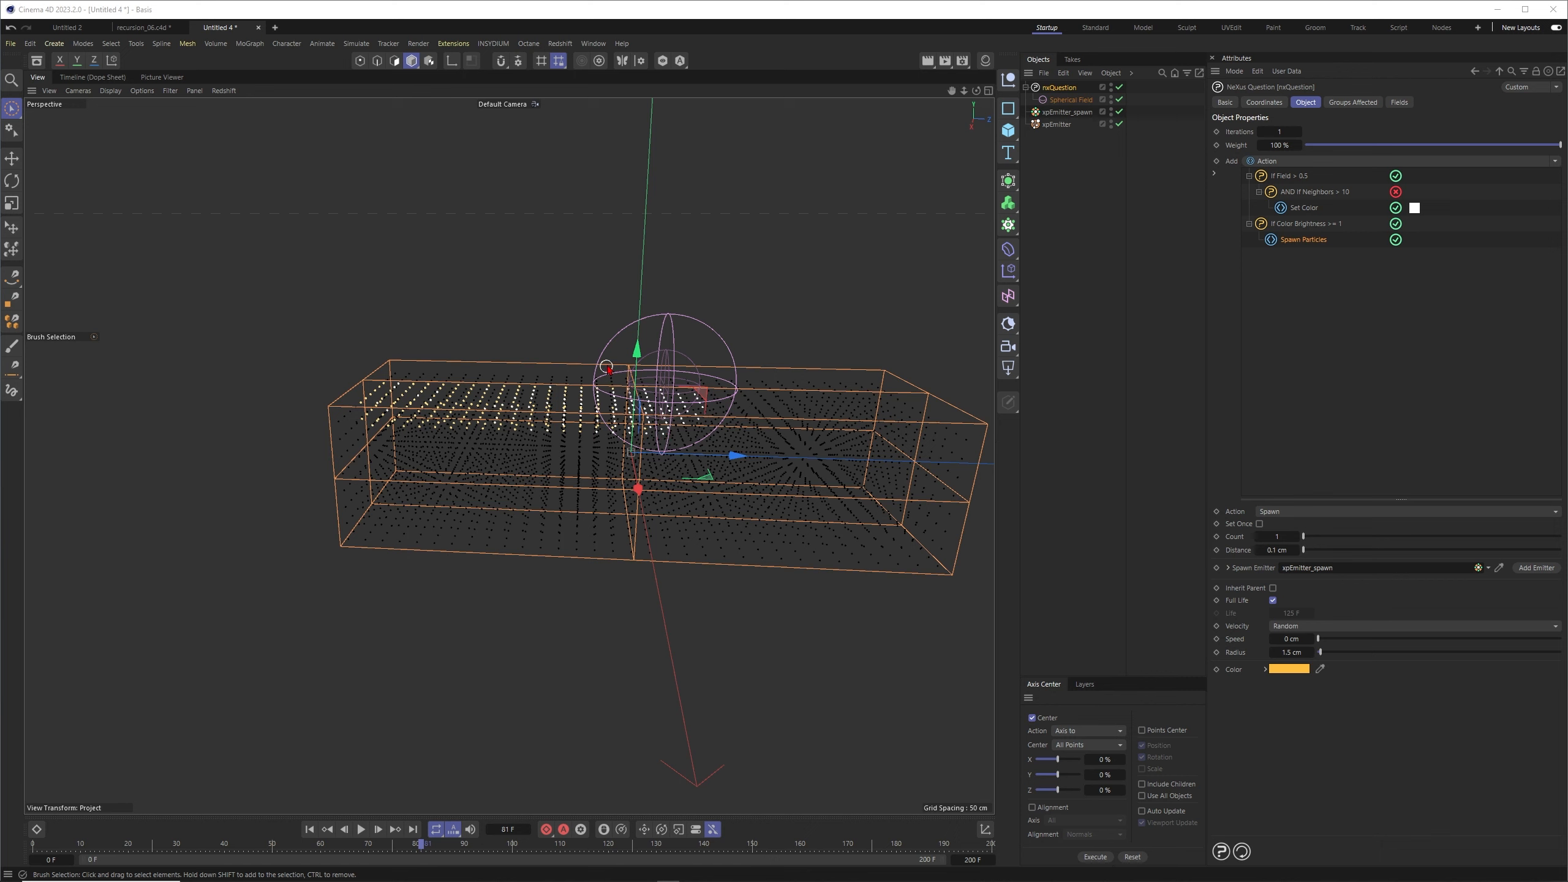
# Add an nxTurbulence modifier to the scene, preview the simulation, and return to the first frame.
pyautogui.click(1068, 177)
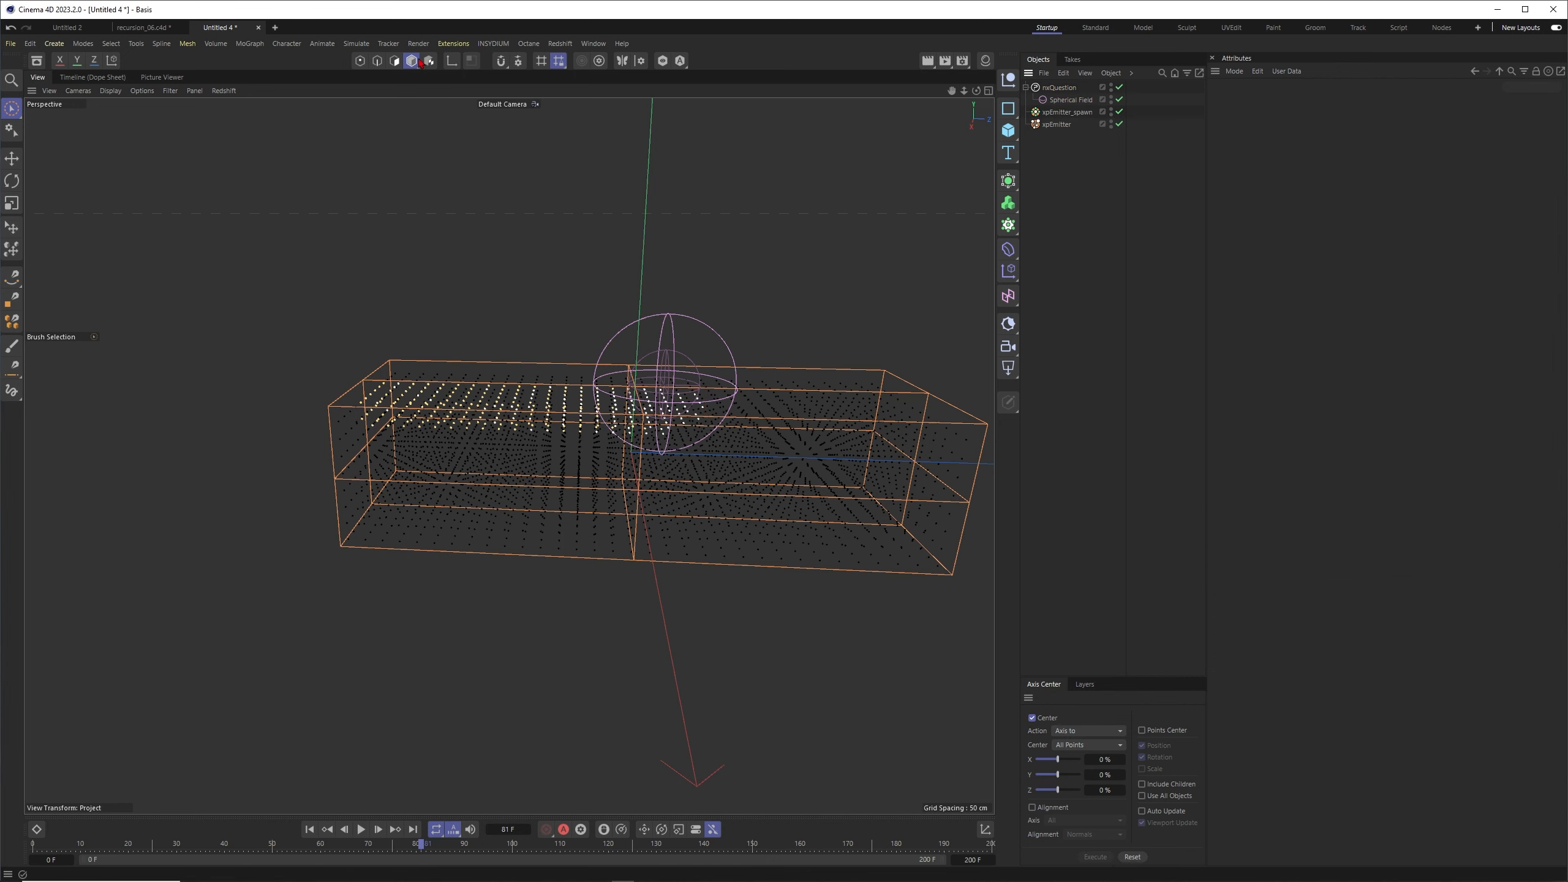
pyautogui.click(453, 43)
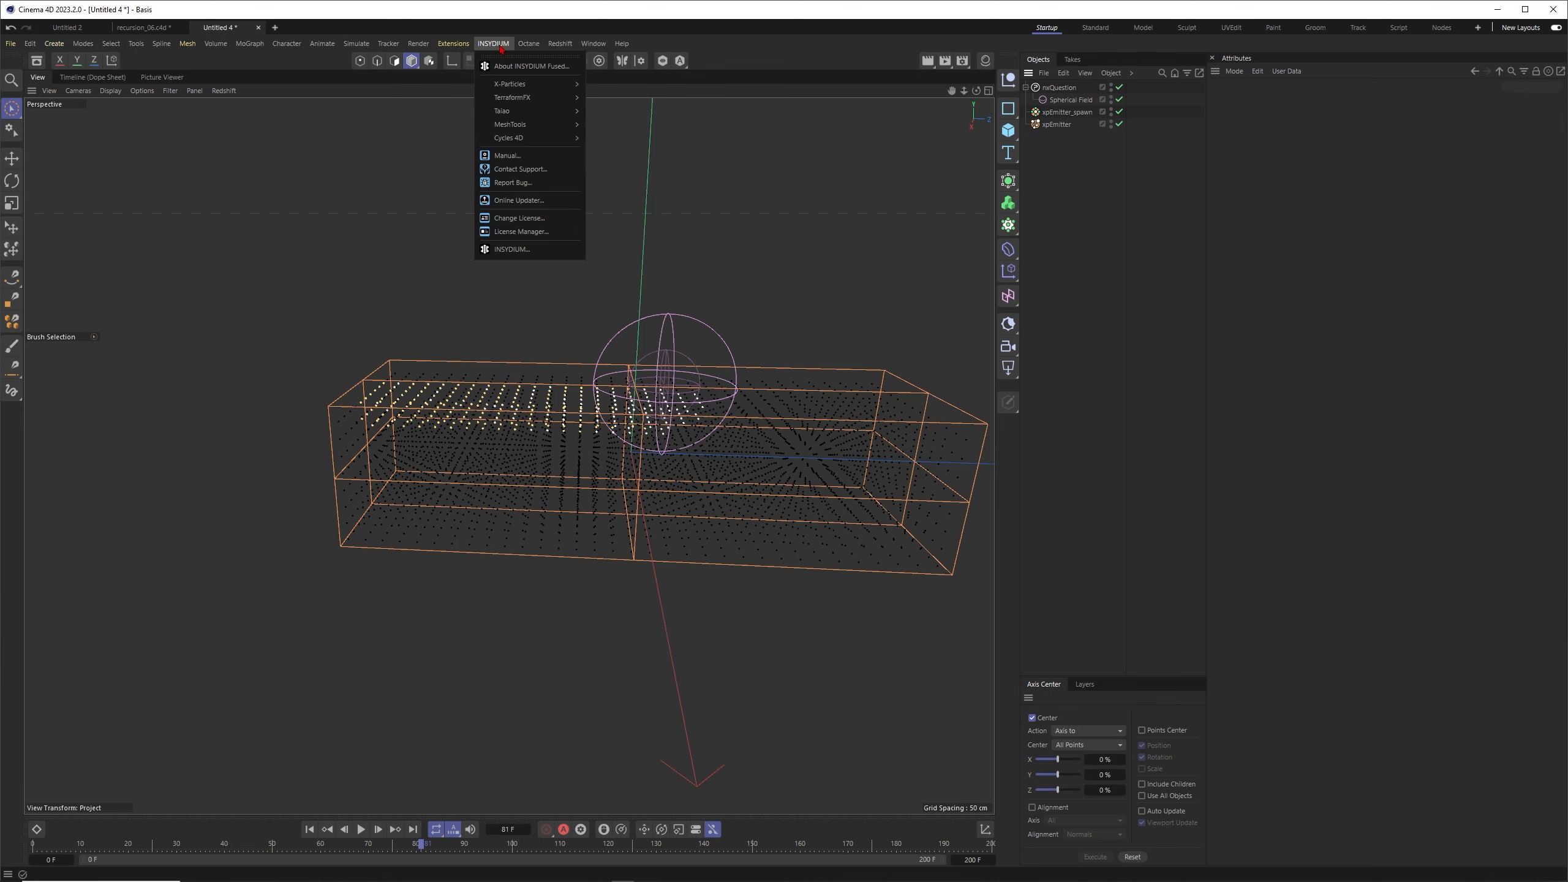
pyautogui.moveTo(520, 84)
pyautogui.moveTo(616, 179)
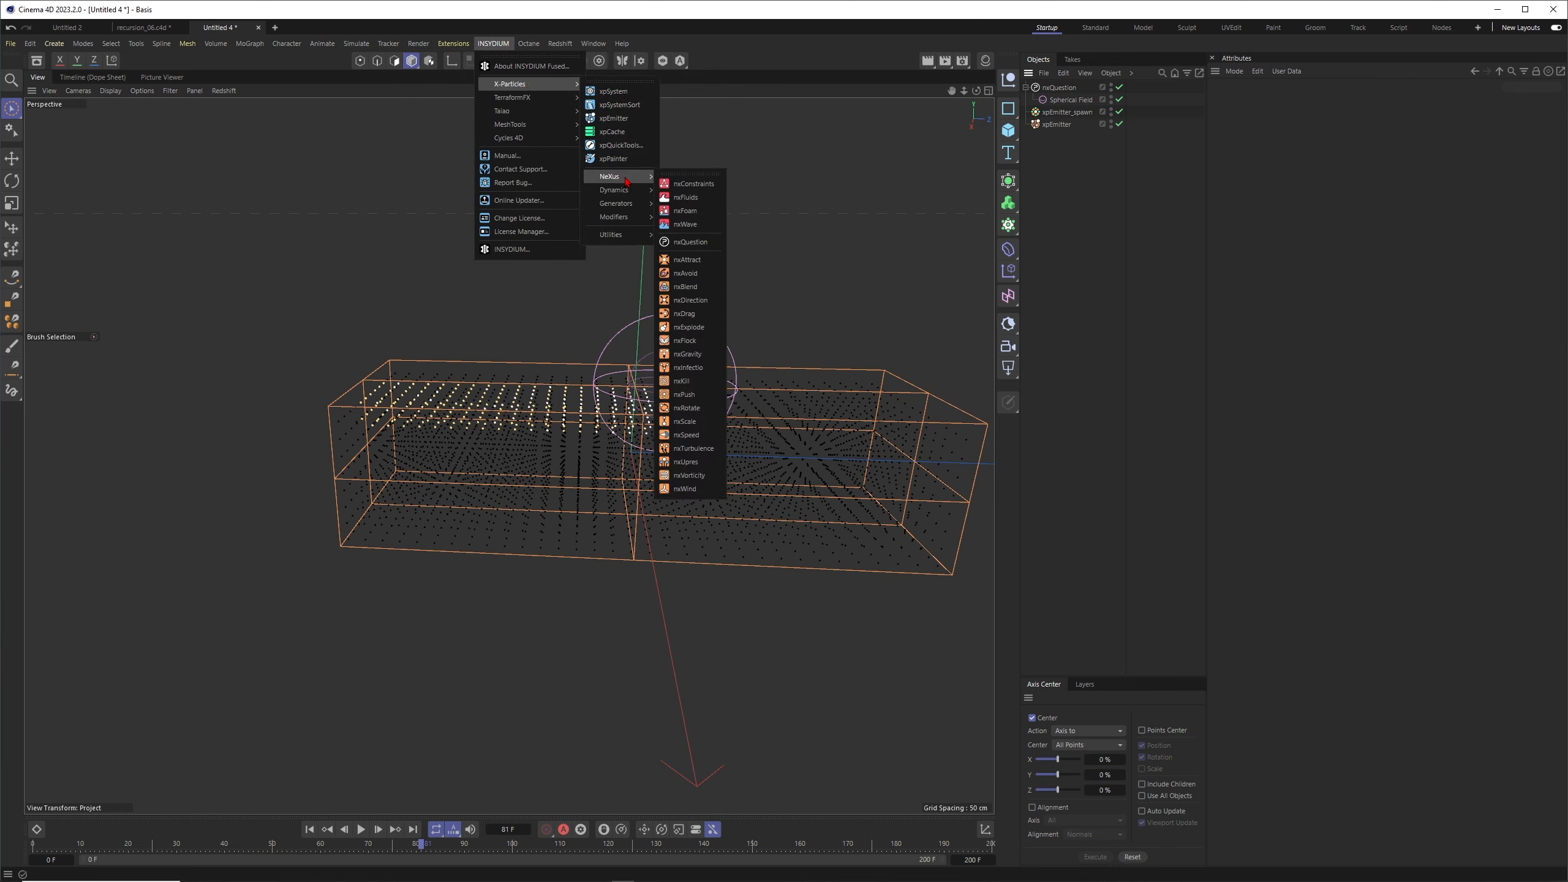
pyautogui.click(691, 448)
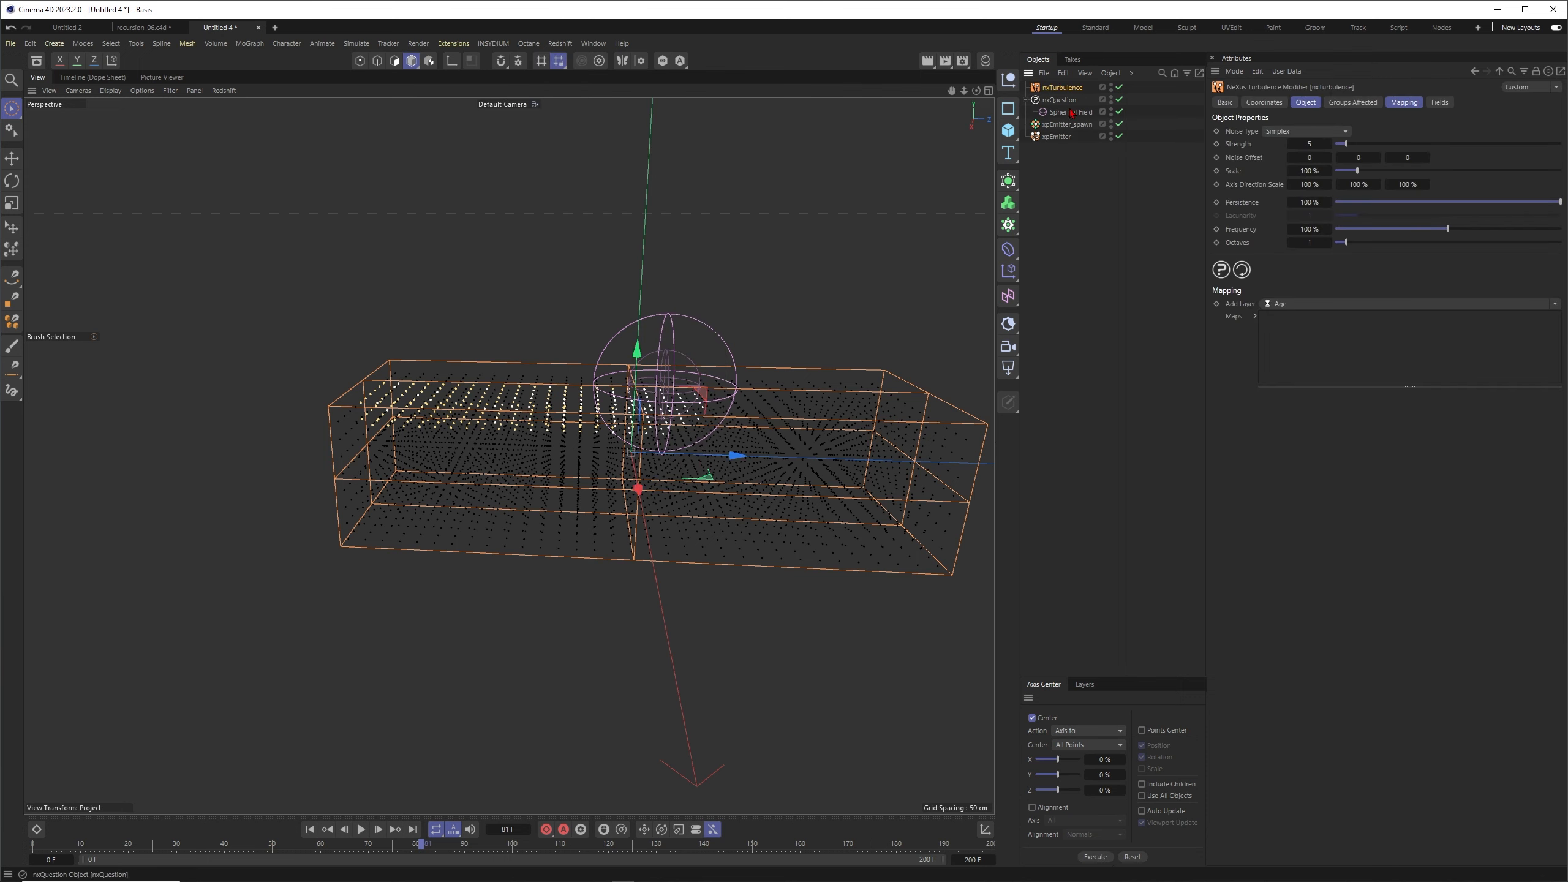
pyautogui.click(360, 829)
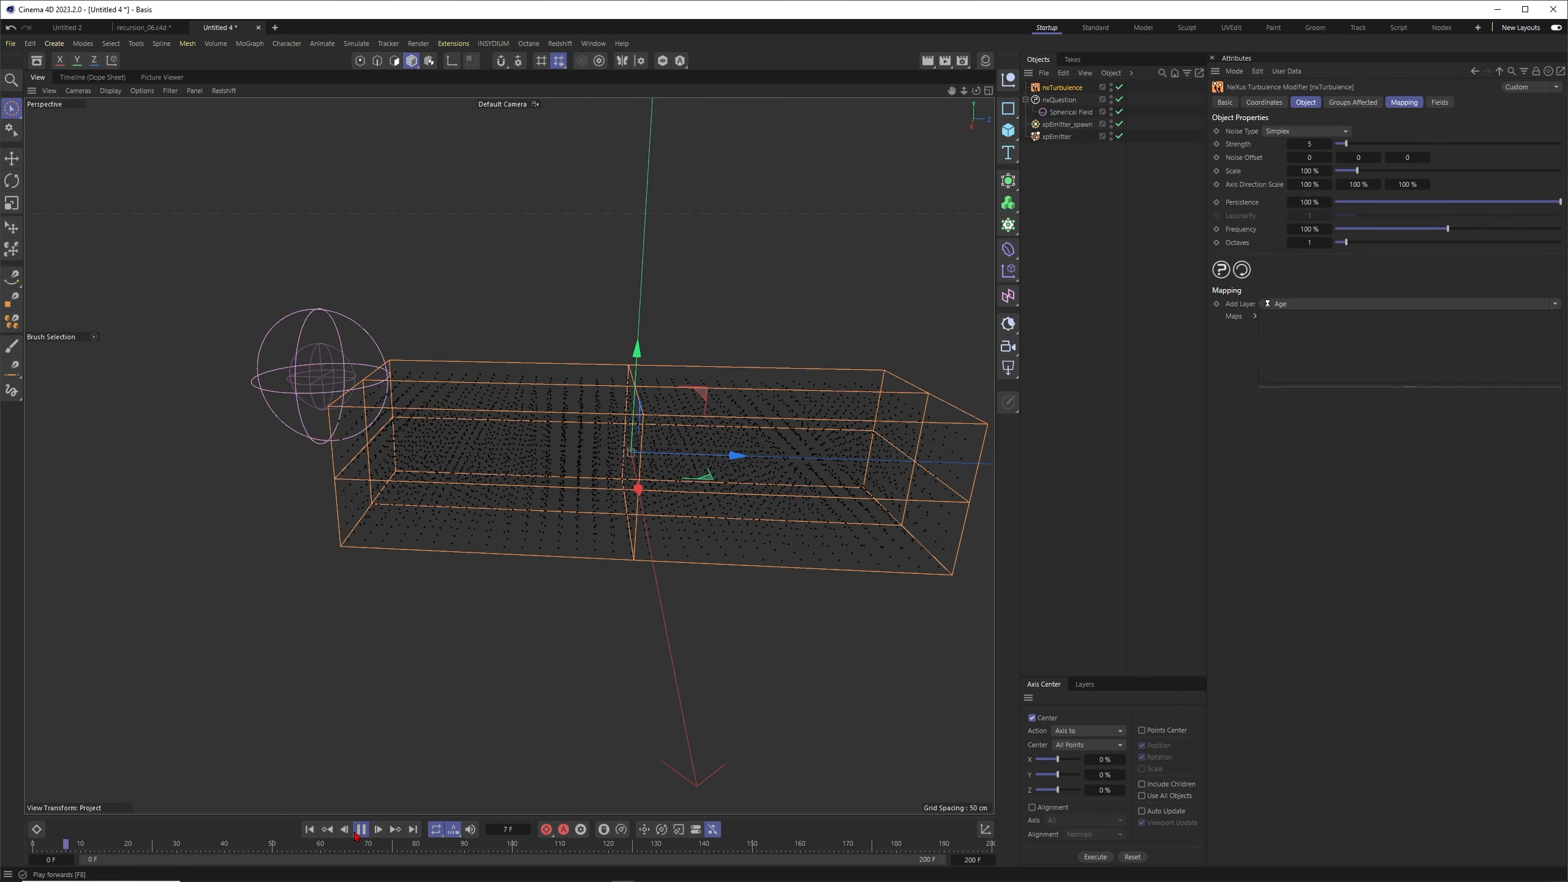
pyautogui.click(361, 829)
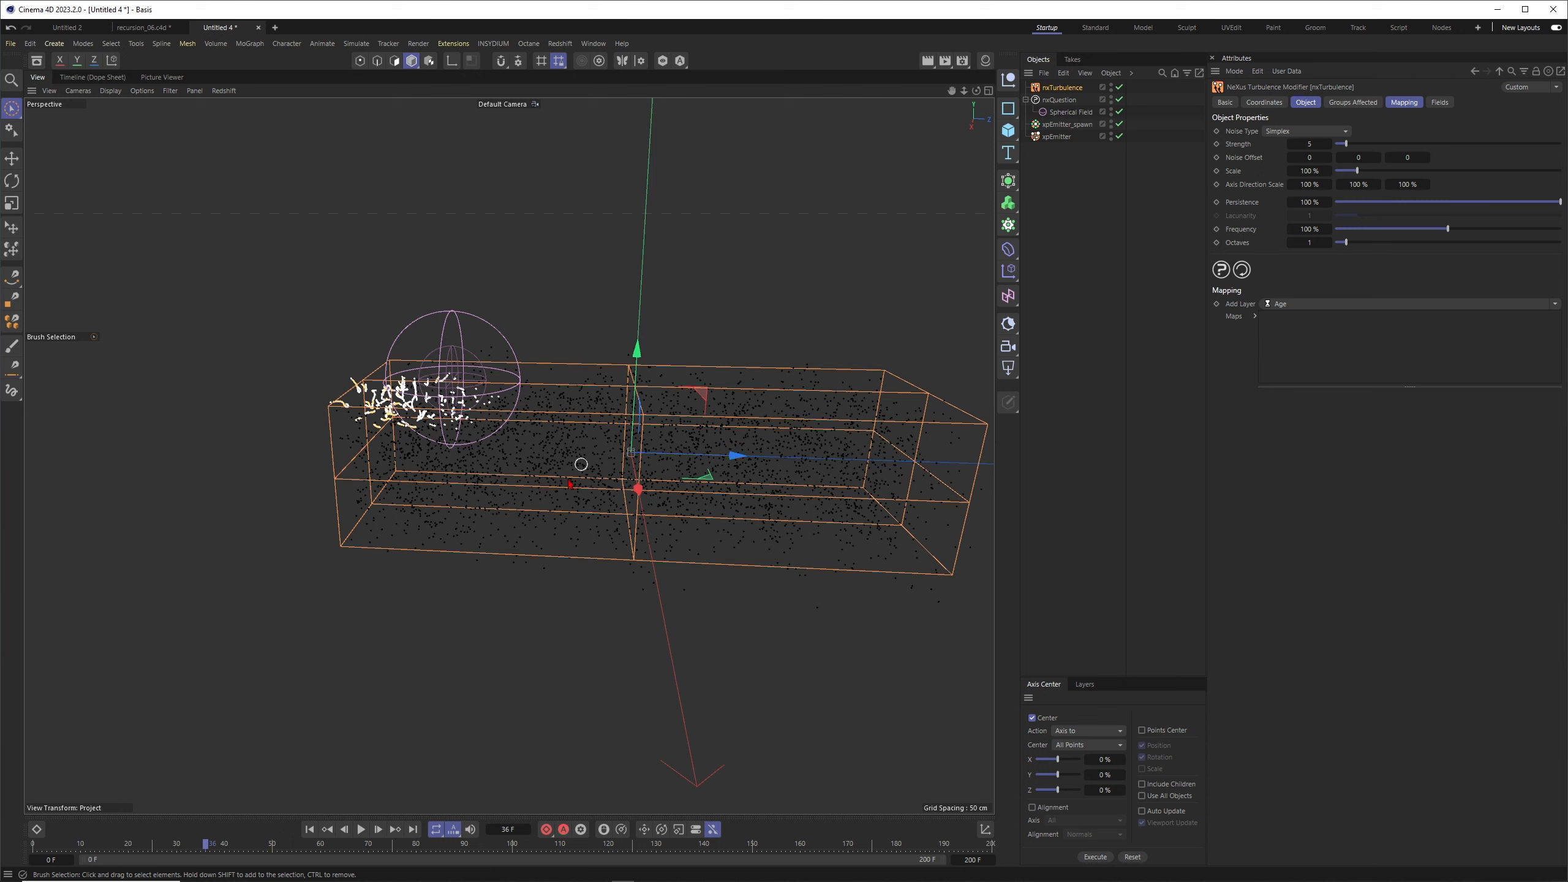
pyautogui.click(310, 829)
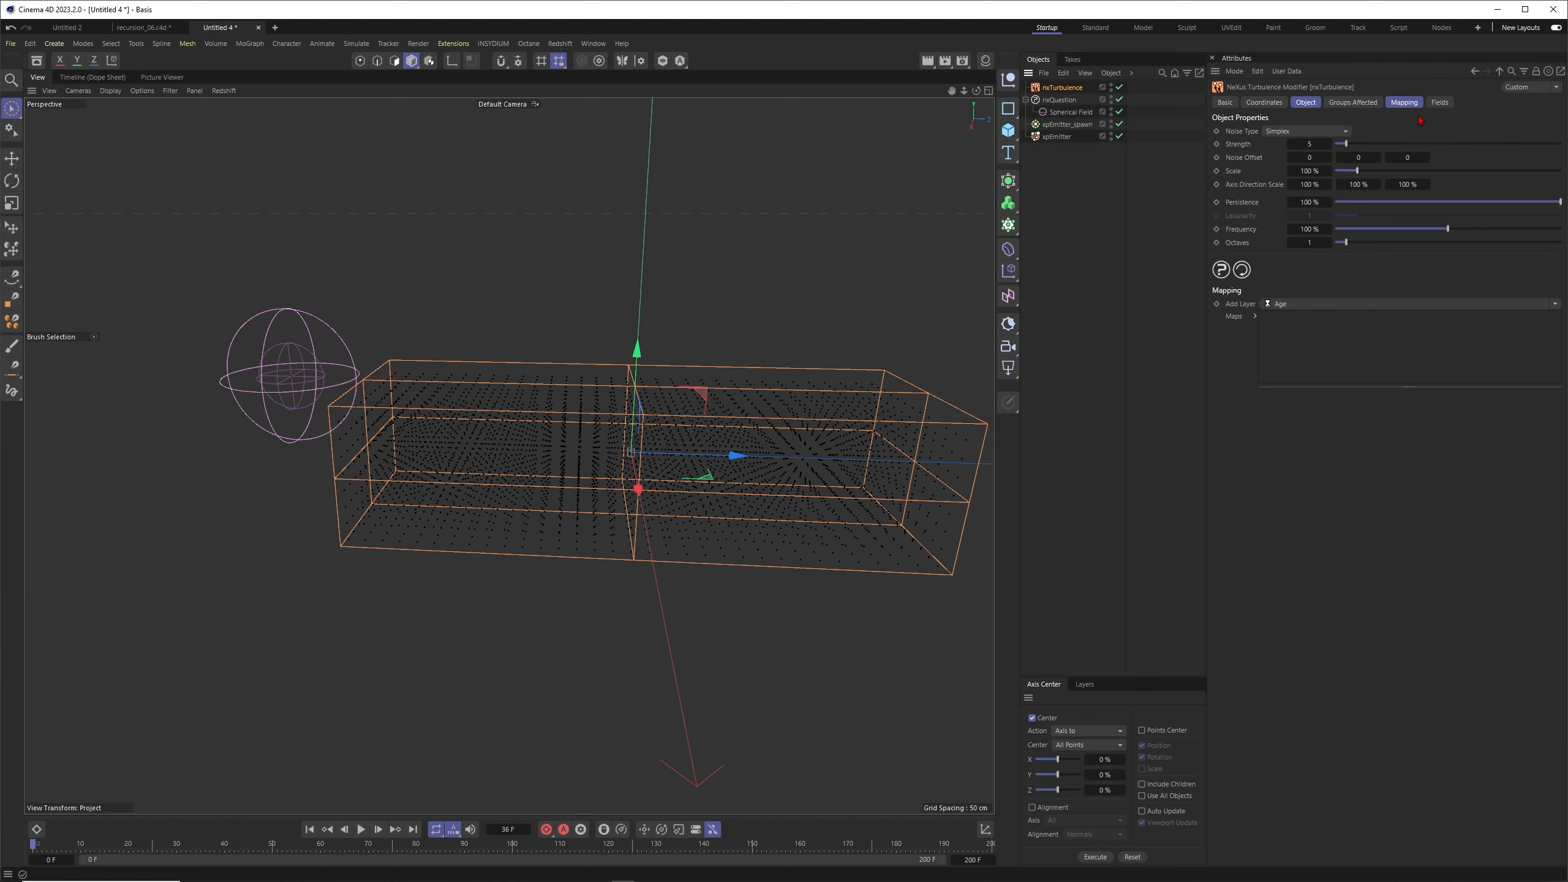
# Map the turbulence Strength to Color (Brightness) with a new mapping layer and play the simulation to check it.
pyautogui.click(1545, 306)
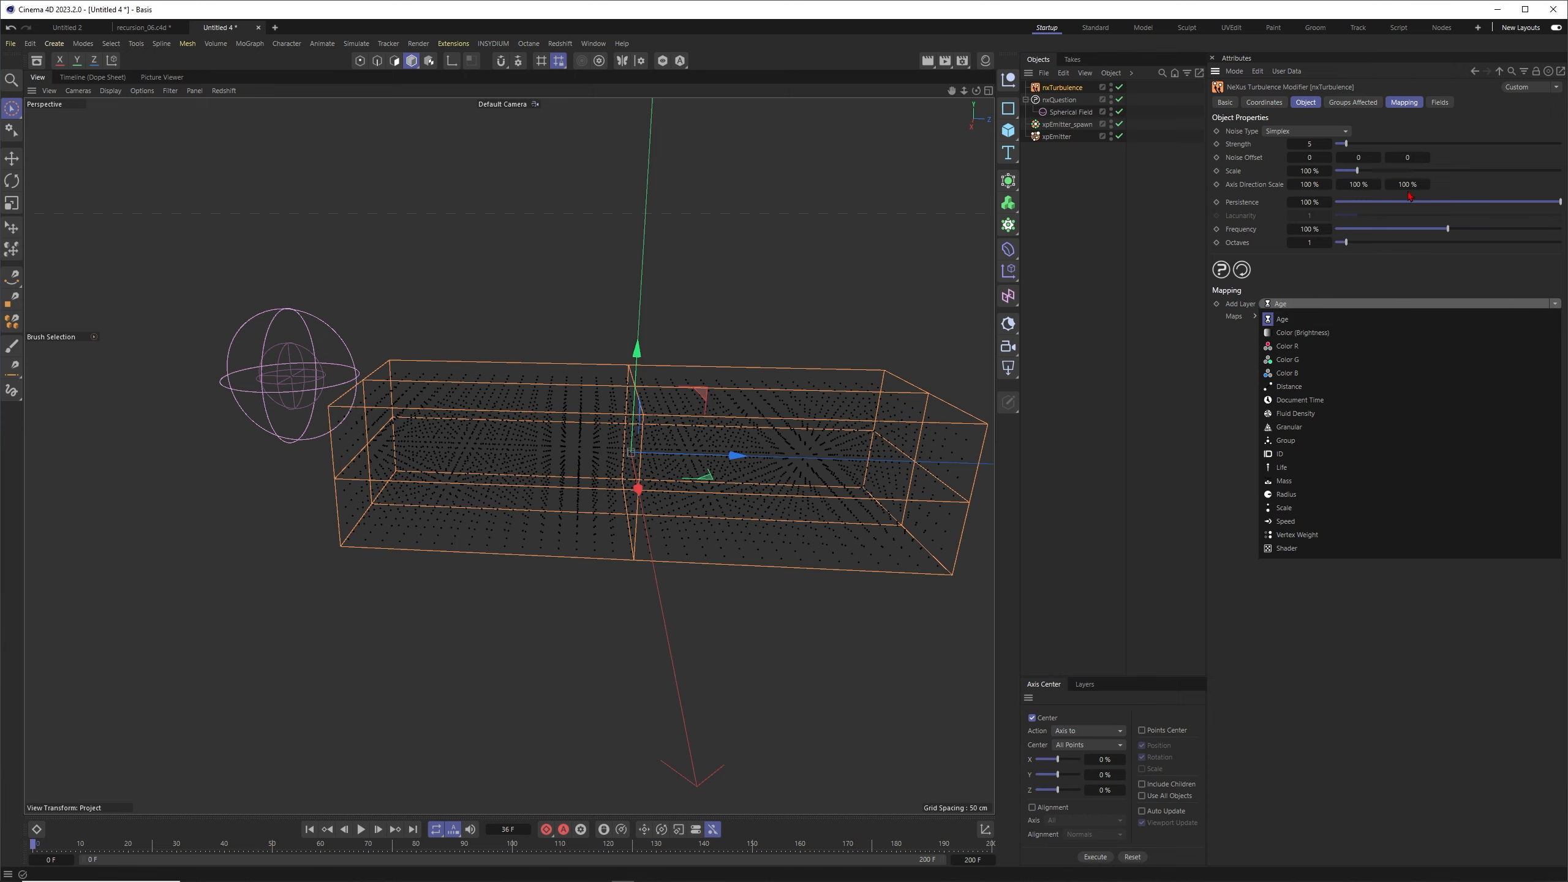
pyautogui.click(1309, 334)
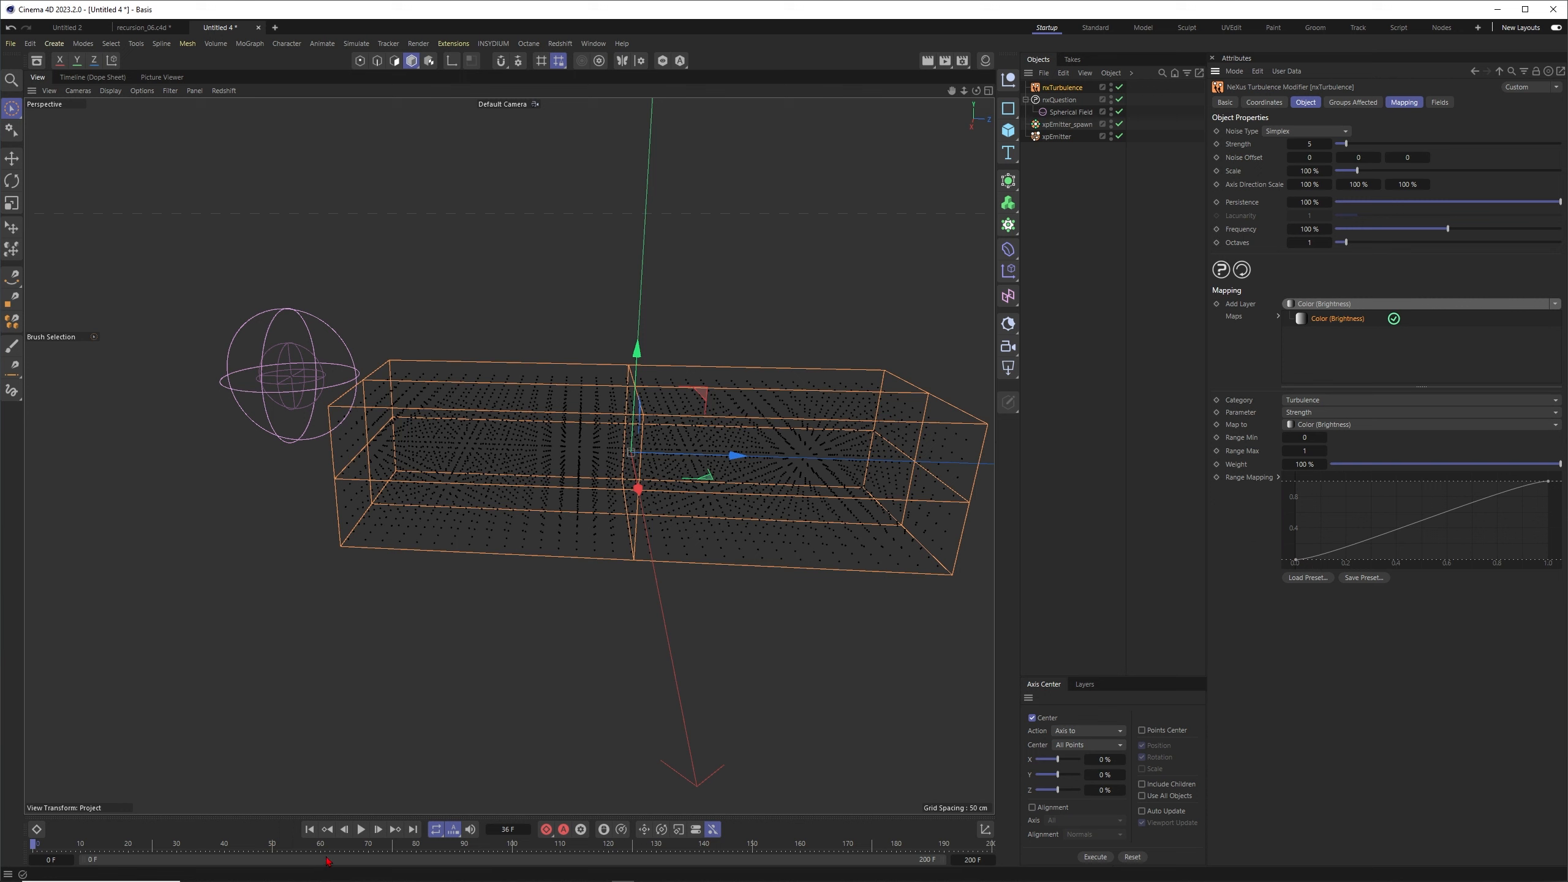
pyautogui.click(361, 829)
pyautogui.click(361, 829)
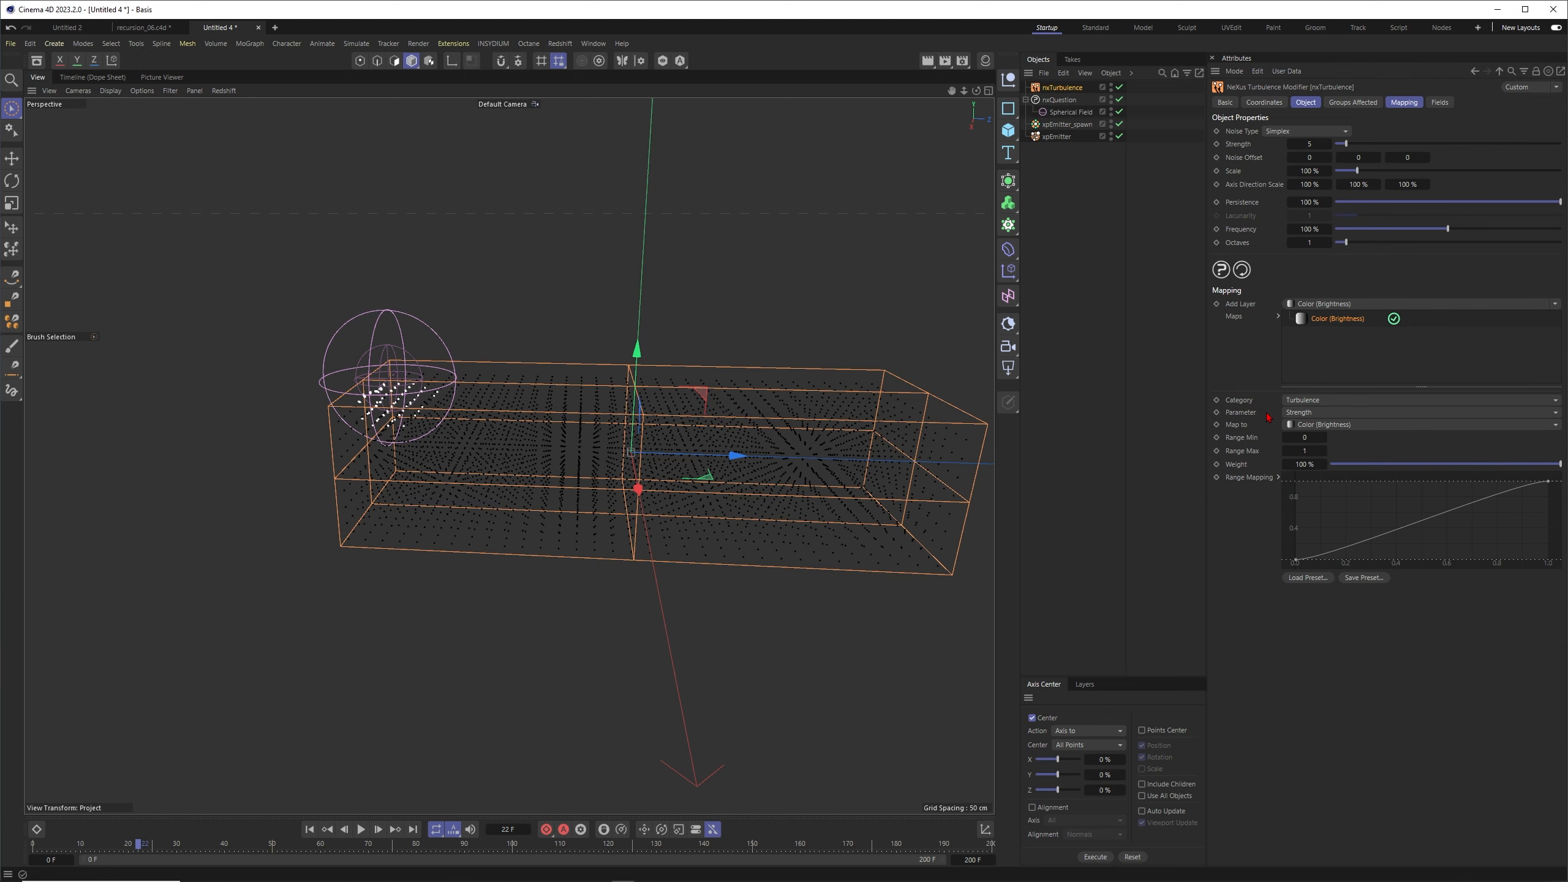
pyautogui.click(361, 829)
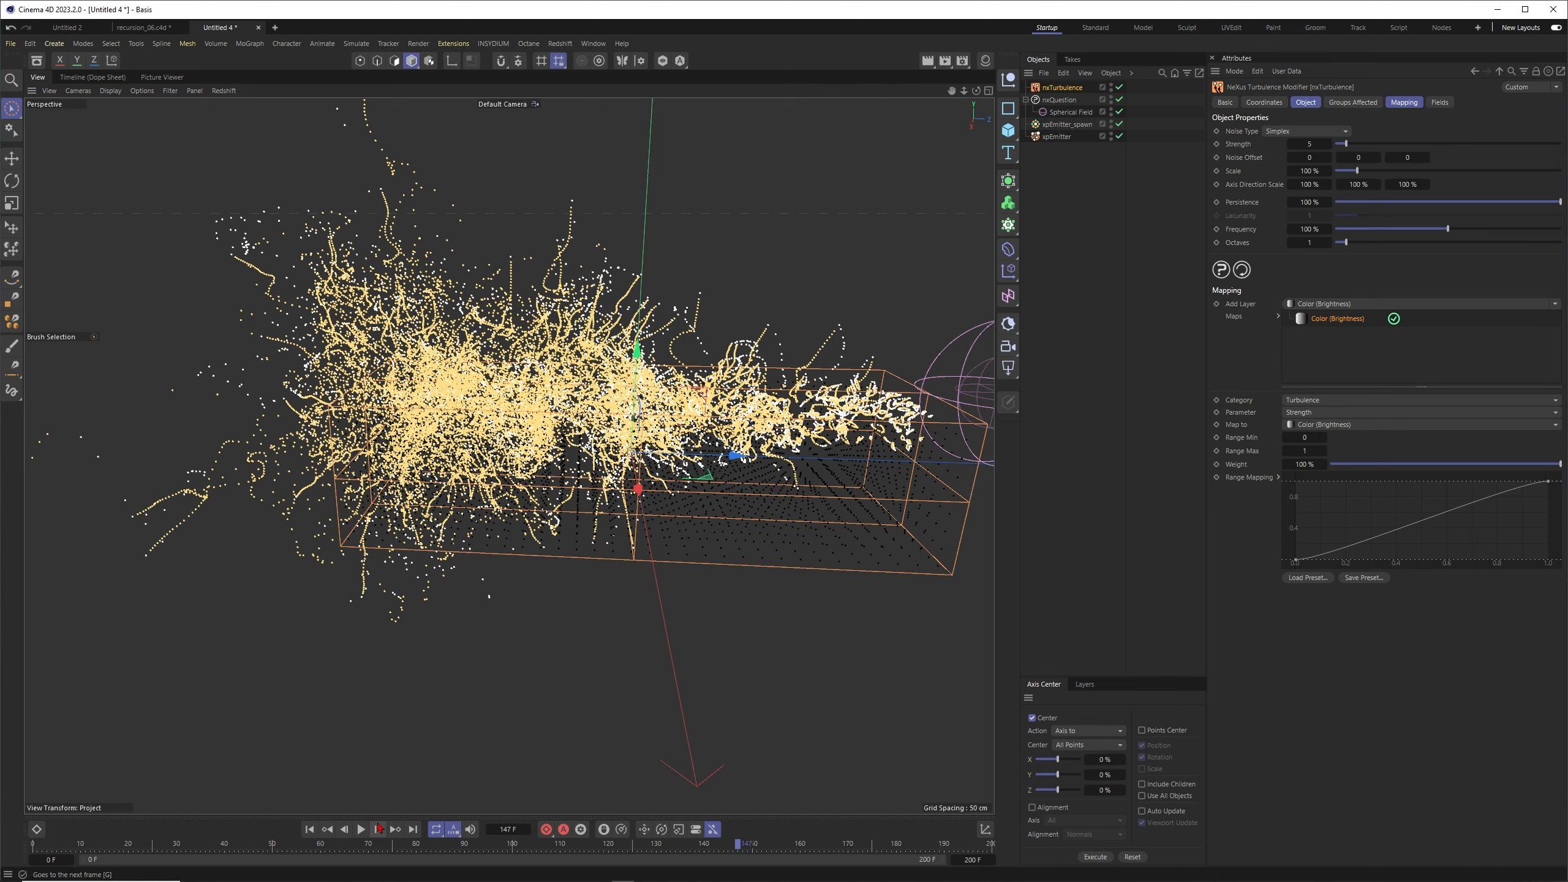
pyautogui.press('F8')
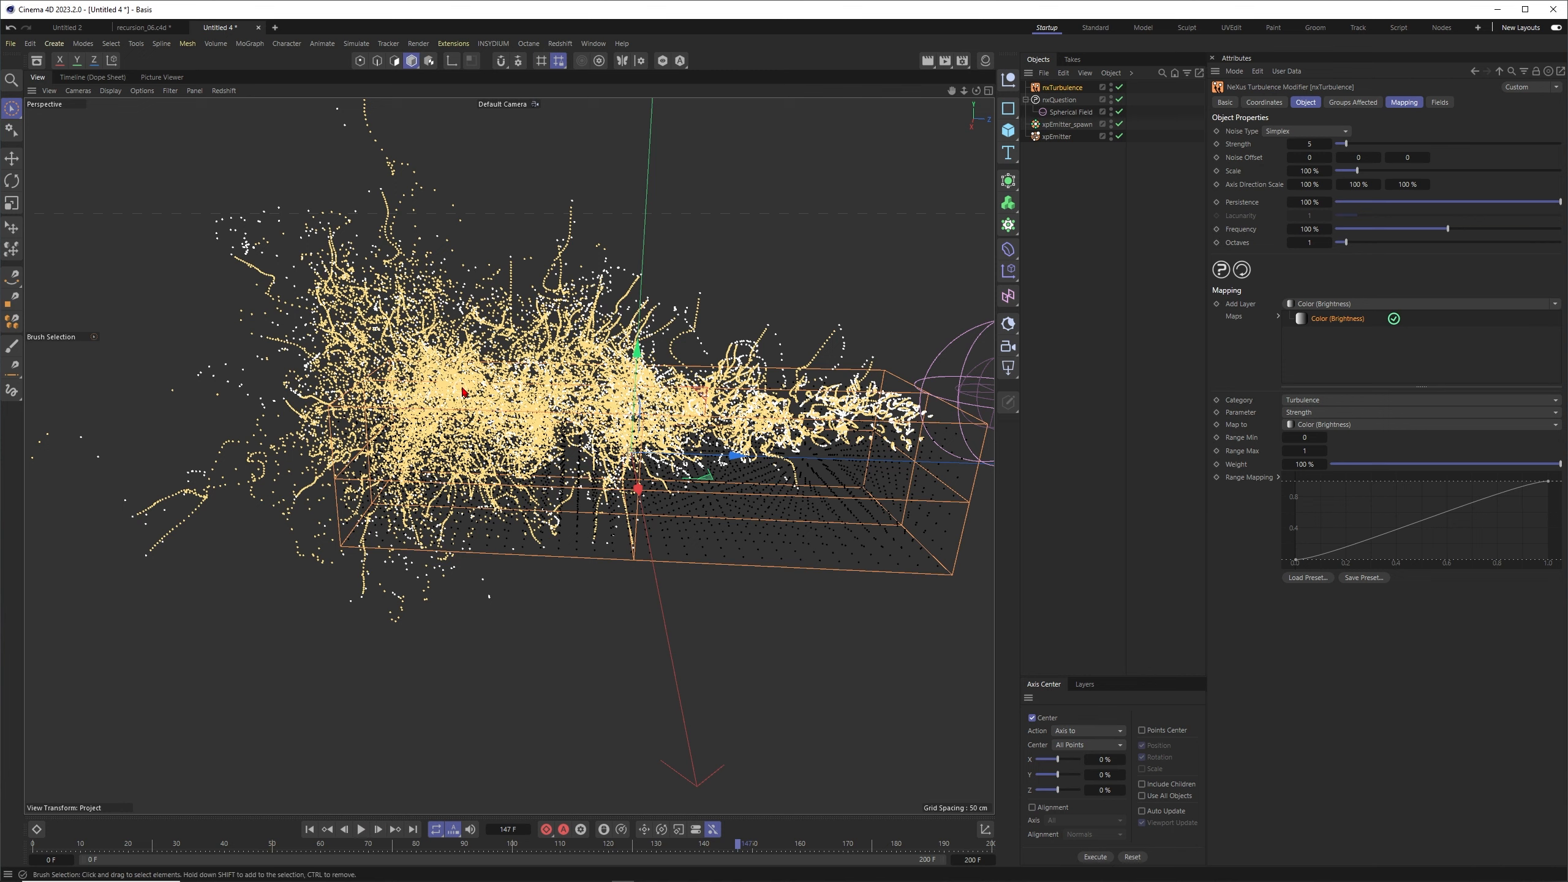
# Set the nxTurbulence modifier's noise type to Curl.
pyautogui.click(1345, 132)
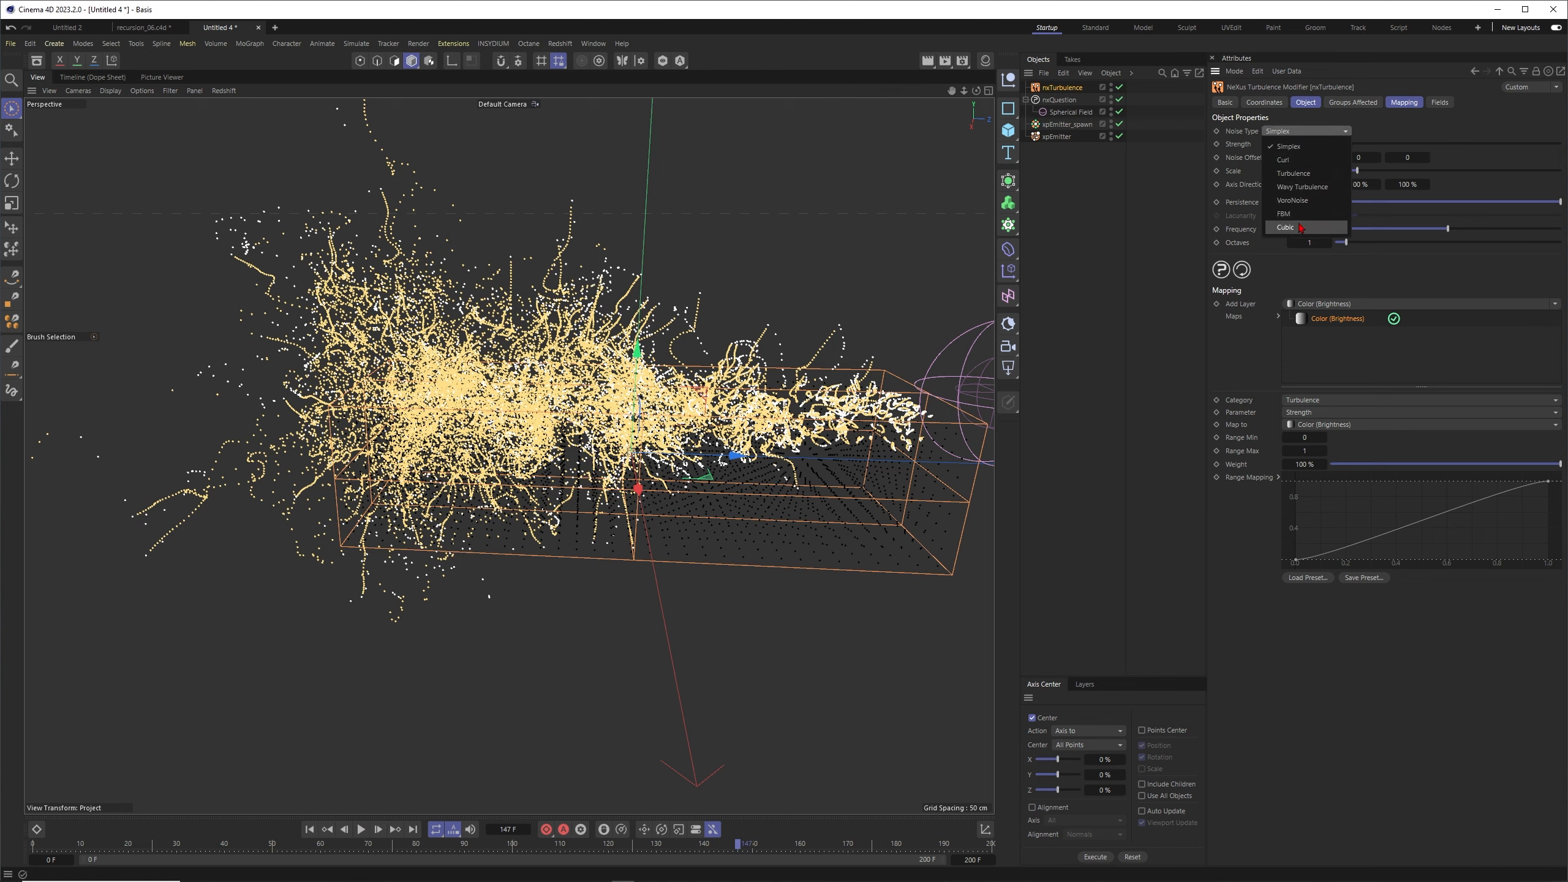
pyautogui.click(1302, 159)
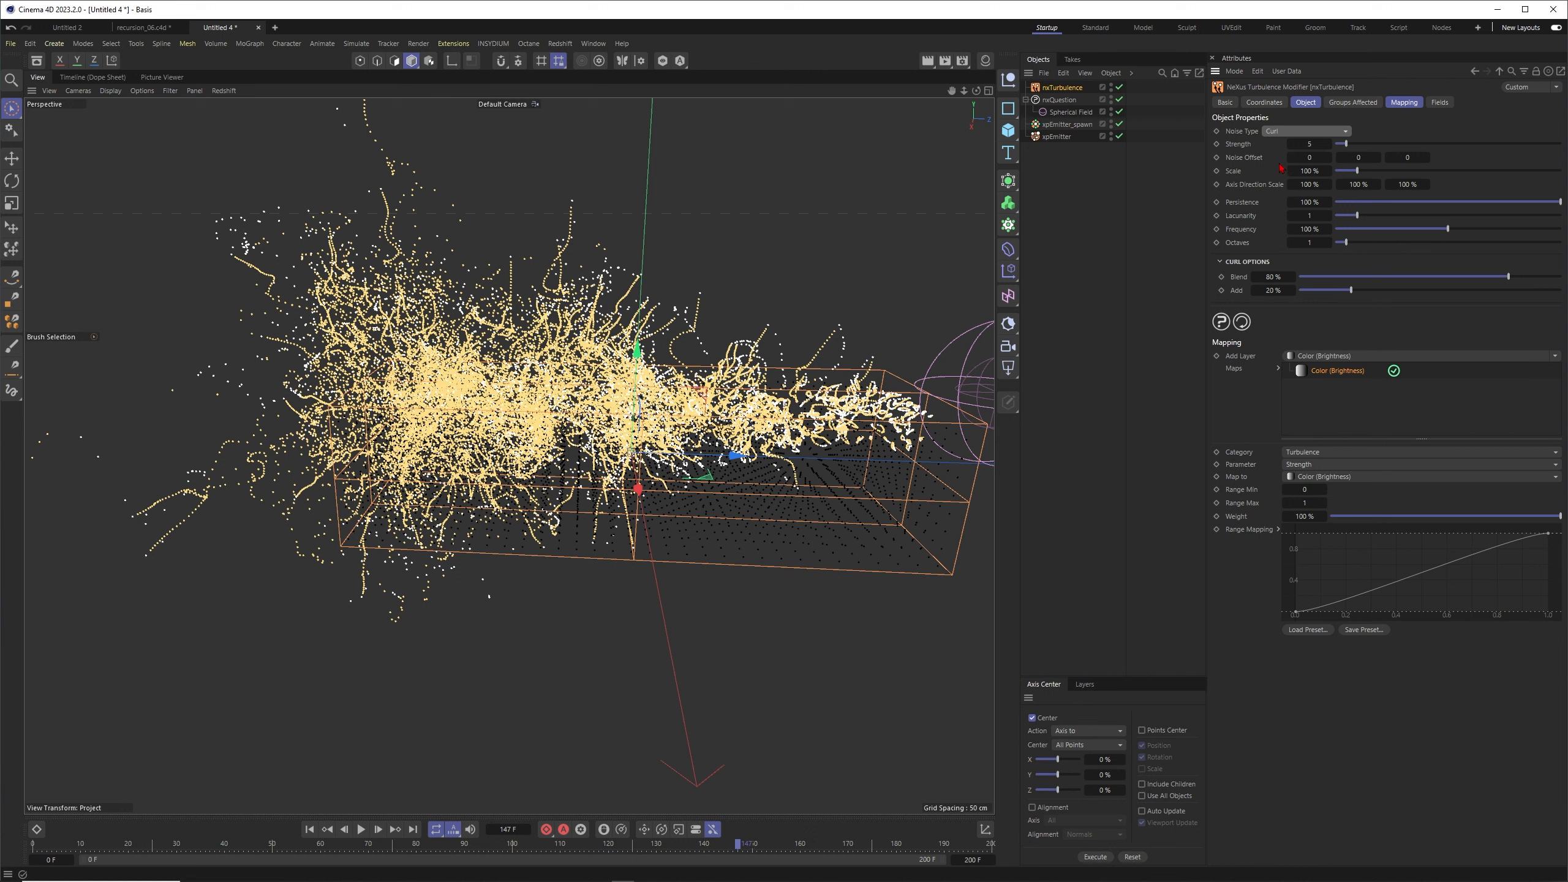
# Set the nxTurbulence modifier's Strength to 1 and its Frequency to 0 %.
pyautogui.click(1309, 144)
pyautogui.moveTo(1308, 231); pyautogui.dragTo(1270, 243)
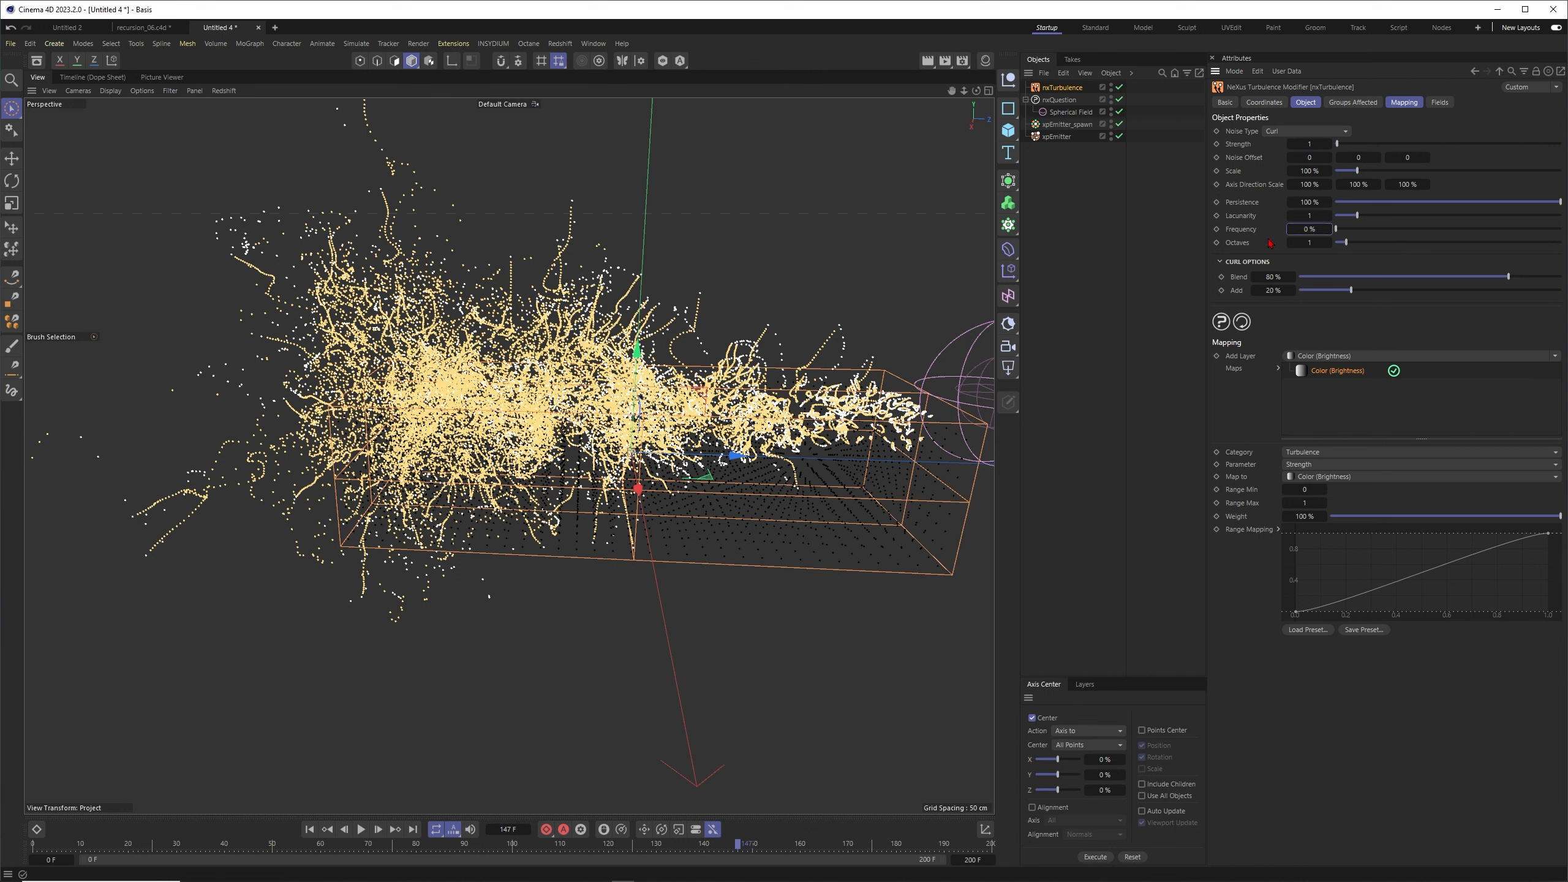
# Try a Scale of 200 % on the nxTurbulence modifier and play the simulation to preview it.
pyautogui.click(1301, 176)
pyautogui.write('200')
pyautogui.click(362, 829)
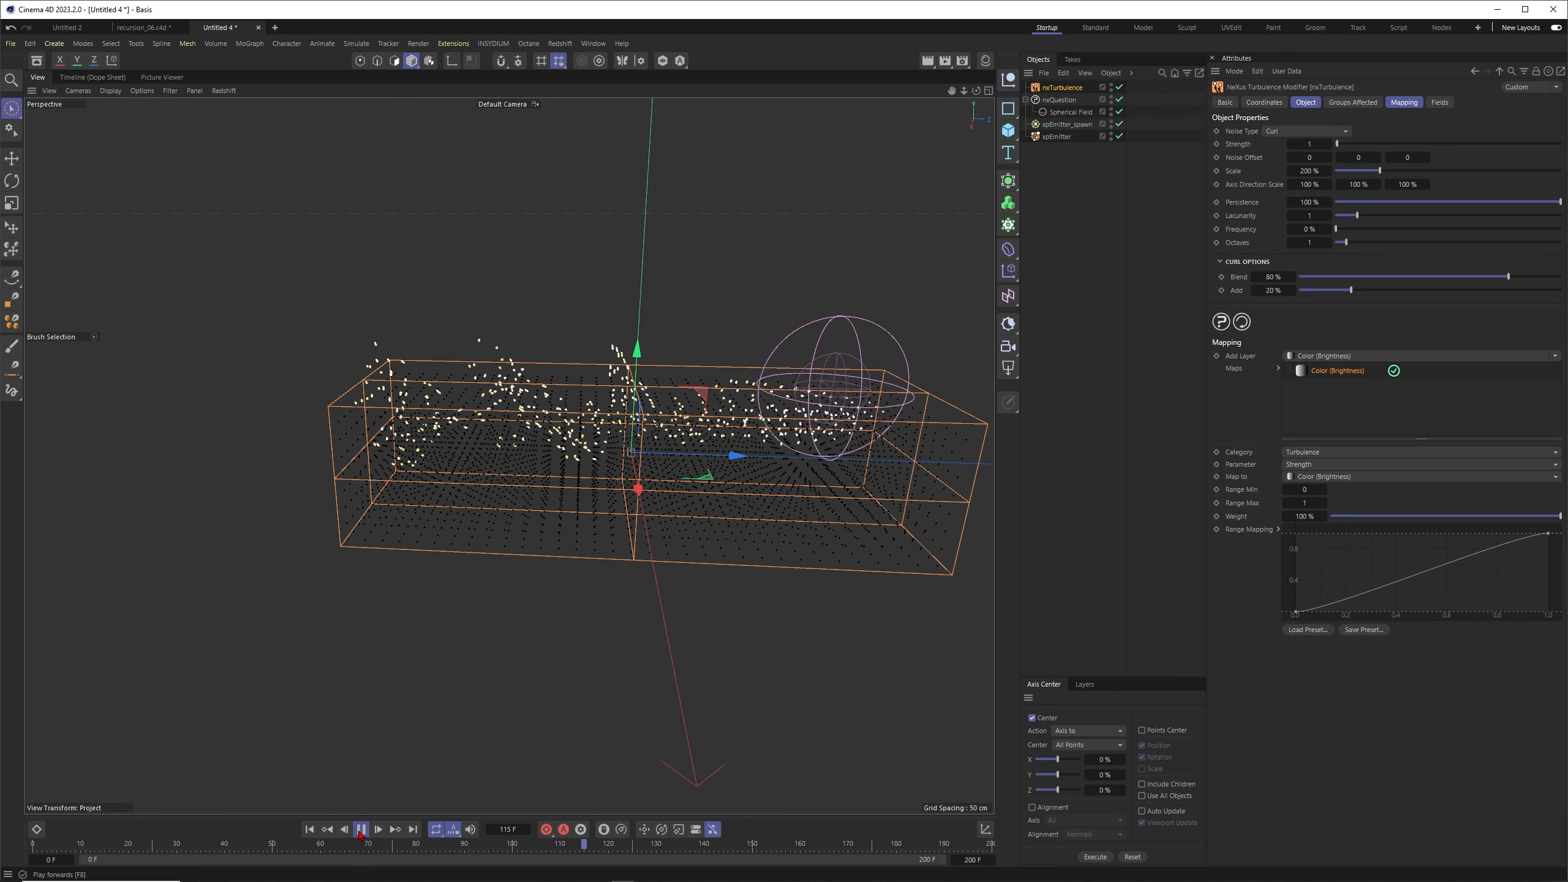
pyautogui.click(364, 827)
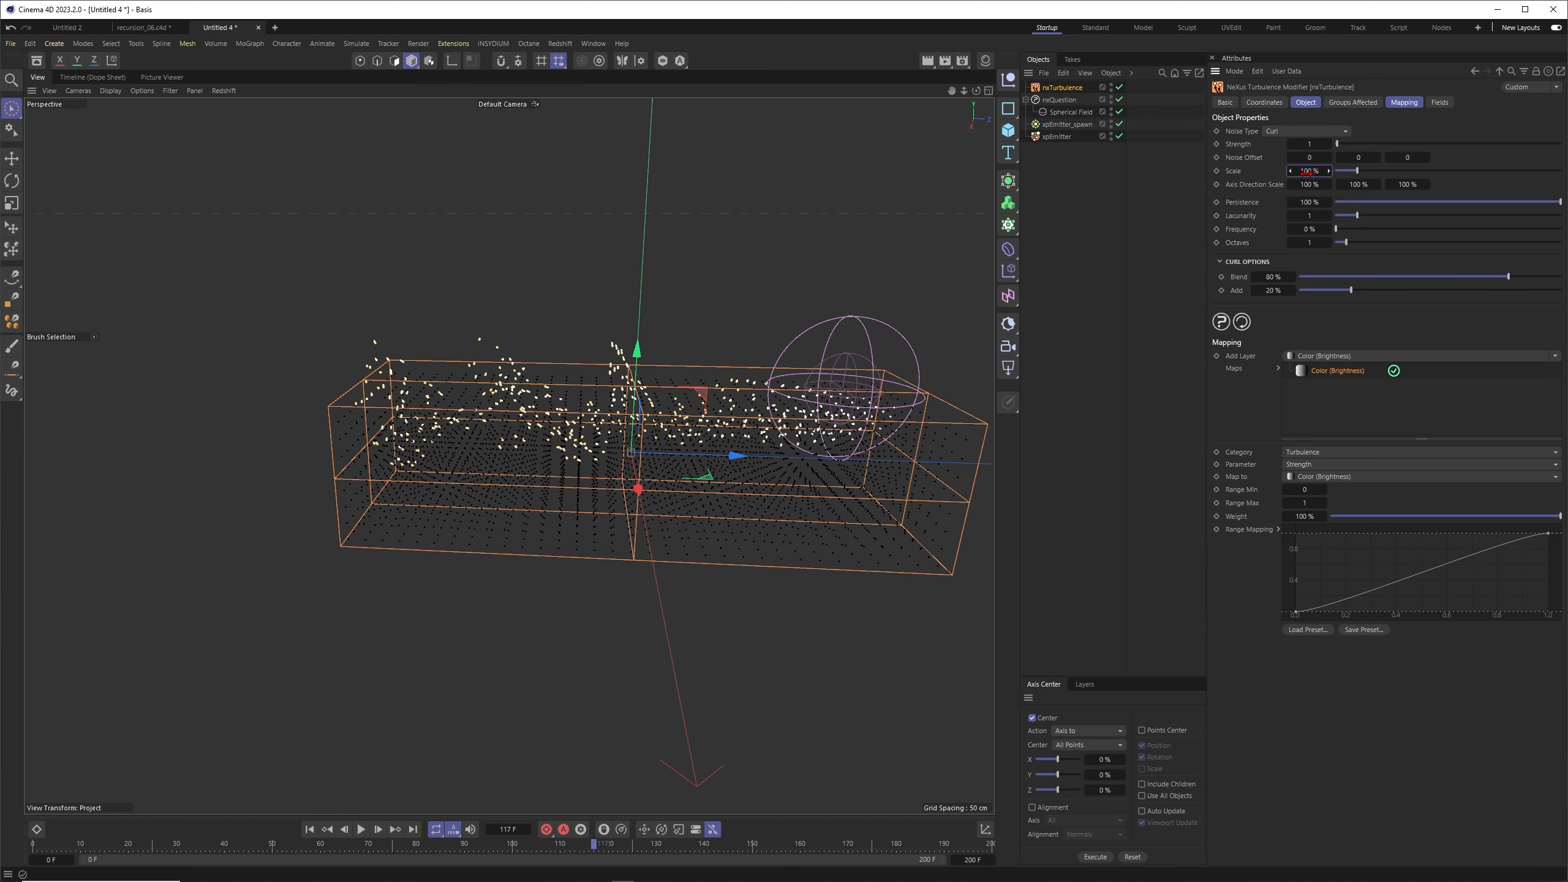
# Set the turbulence Scale to 100 % and replay the simulation from the first frame.
pyautogui.click(310, 828)
pyautogui.click(361, 829)
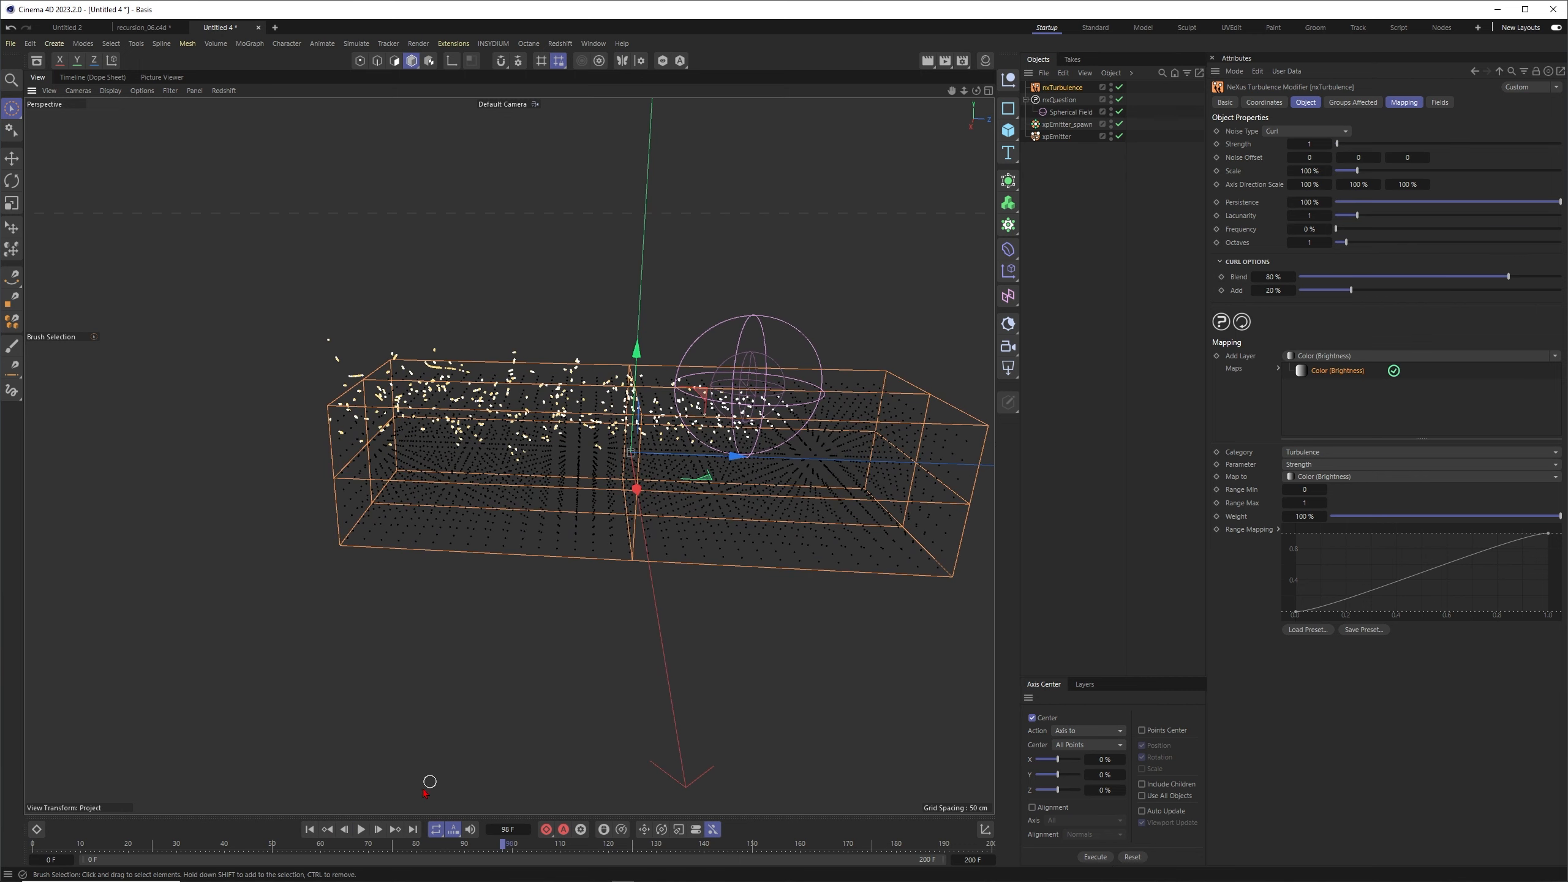
pyautogui.click(309, 828)
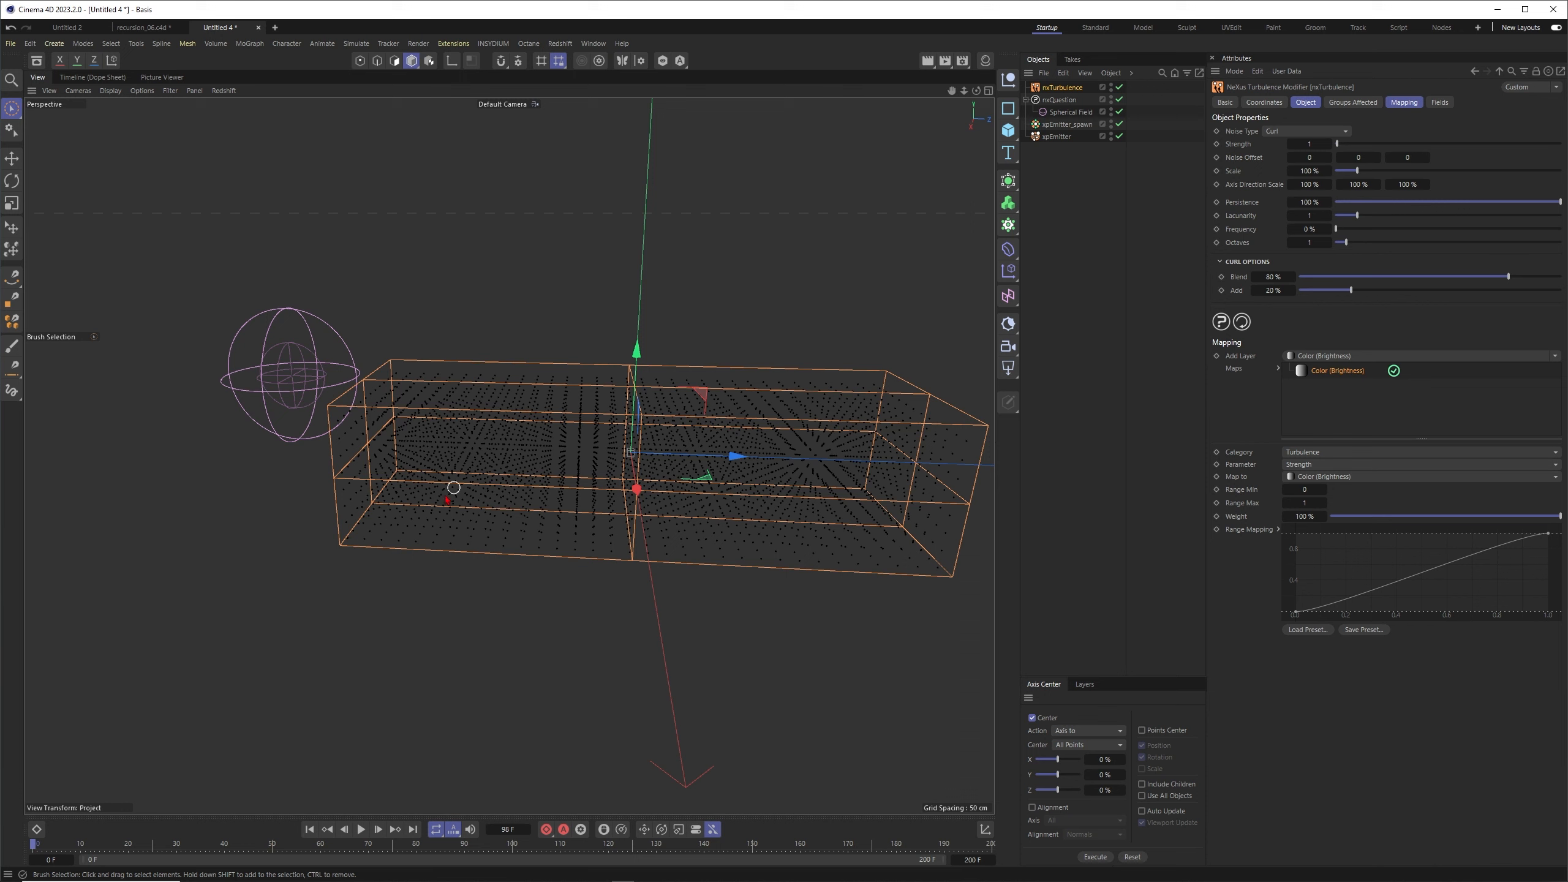
pyautogui.click(362, 829)
pyautogui.click(361, 829)
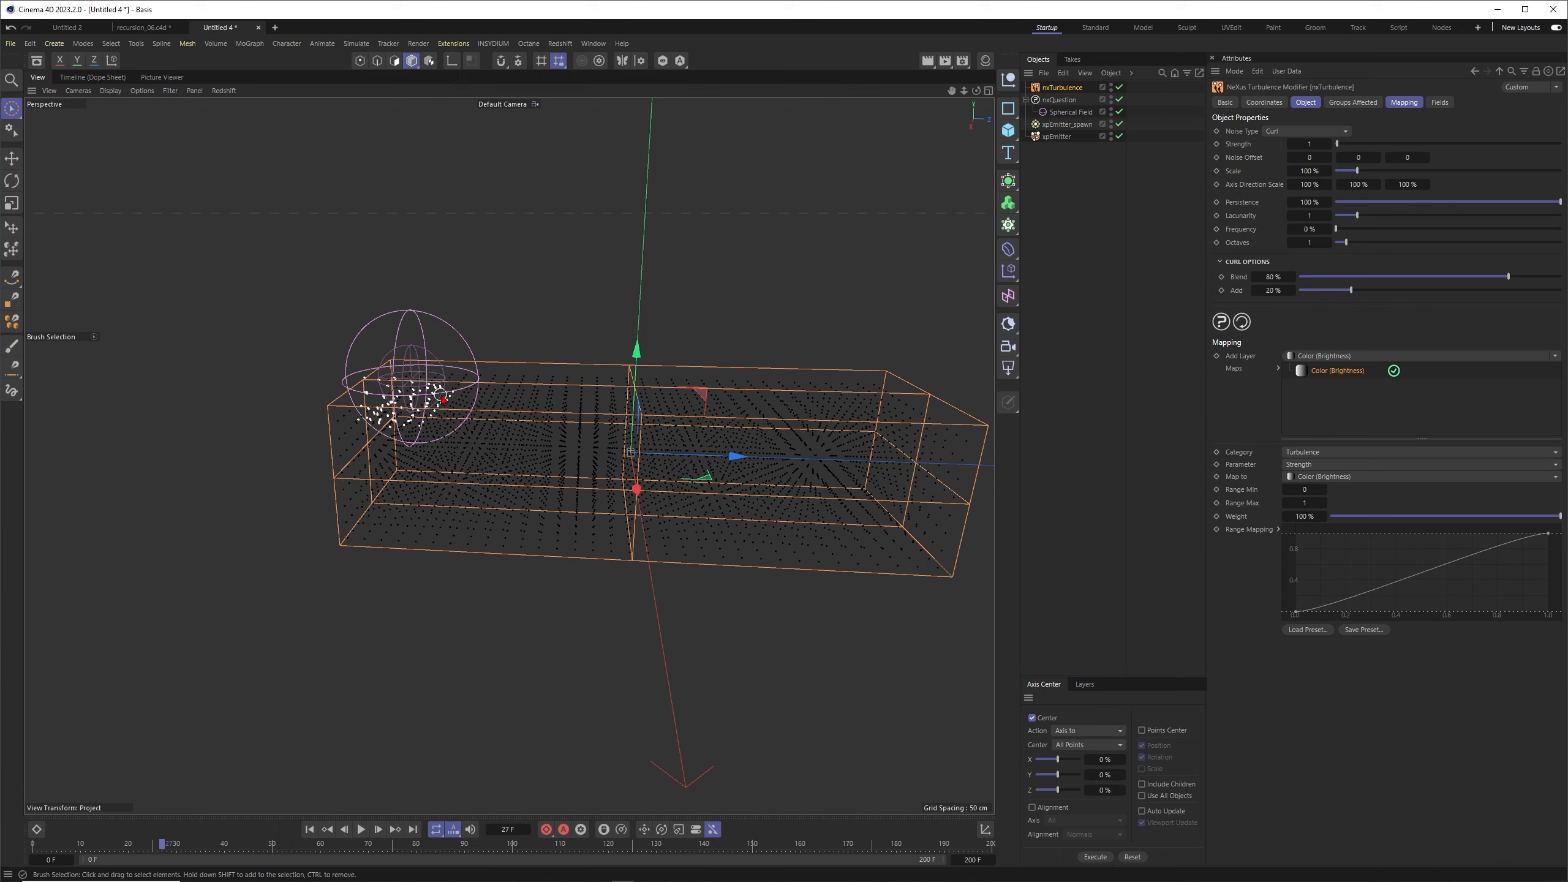
# Set the spawn emitter's Editor Display to Circle (Filled) and play the simulation from the first frame.
pyautogui.click(1058, 151)
pyautogui.click(1066, 125)
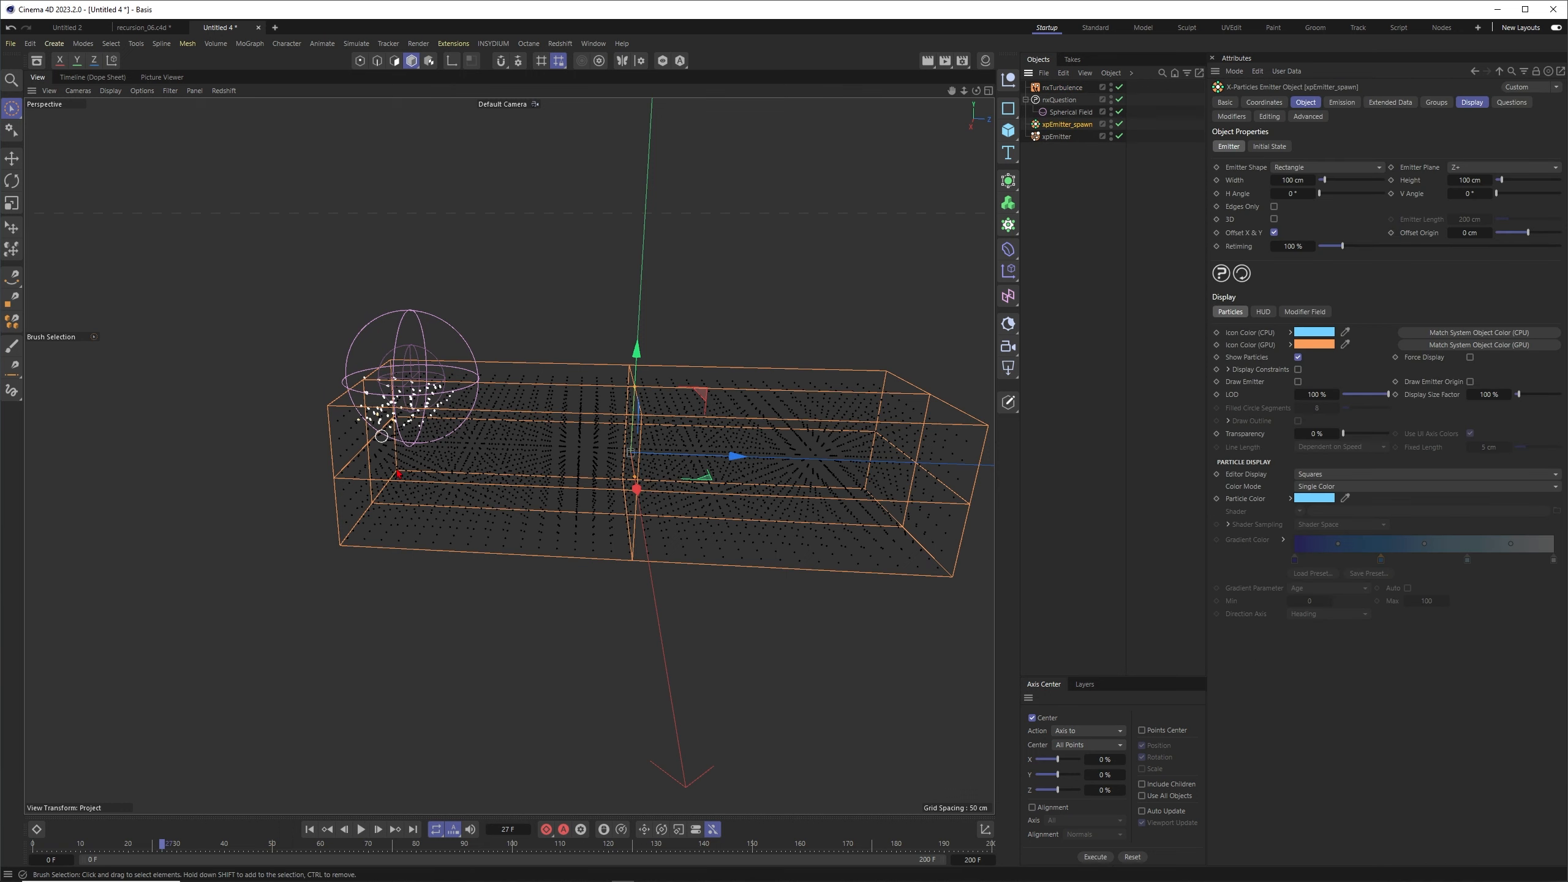
pyautogui.click(309, 829)
pyautogui.click(1469, 103)
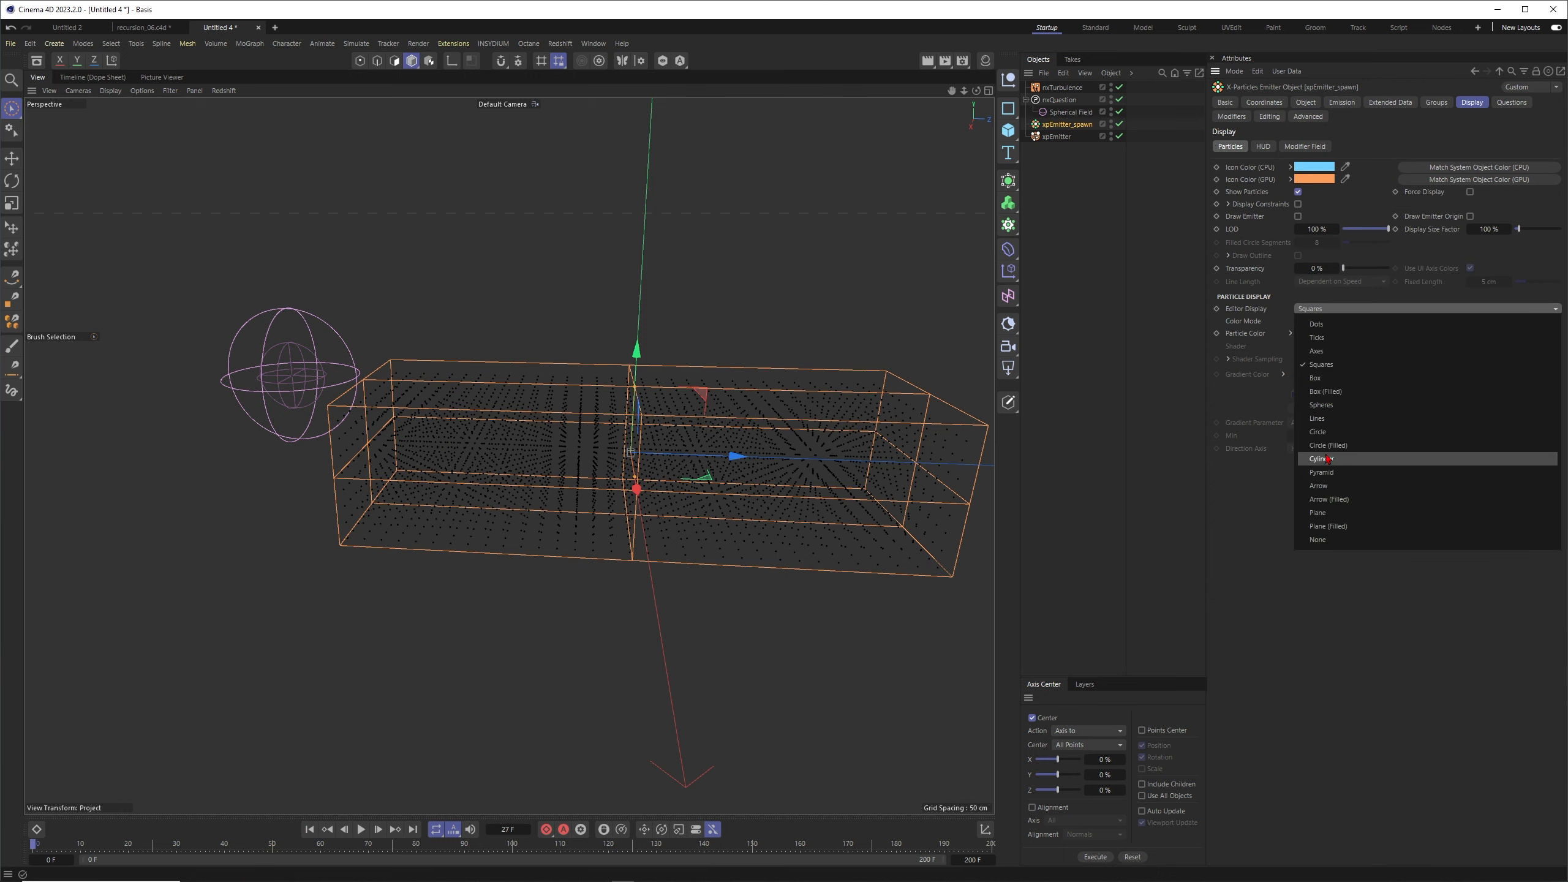
pyautogui.click(1331, 445)
pyautogui.click(360, 829)
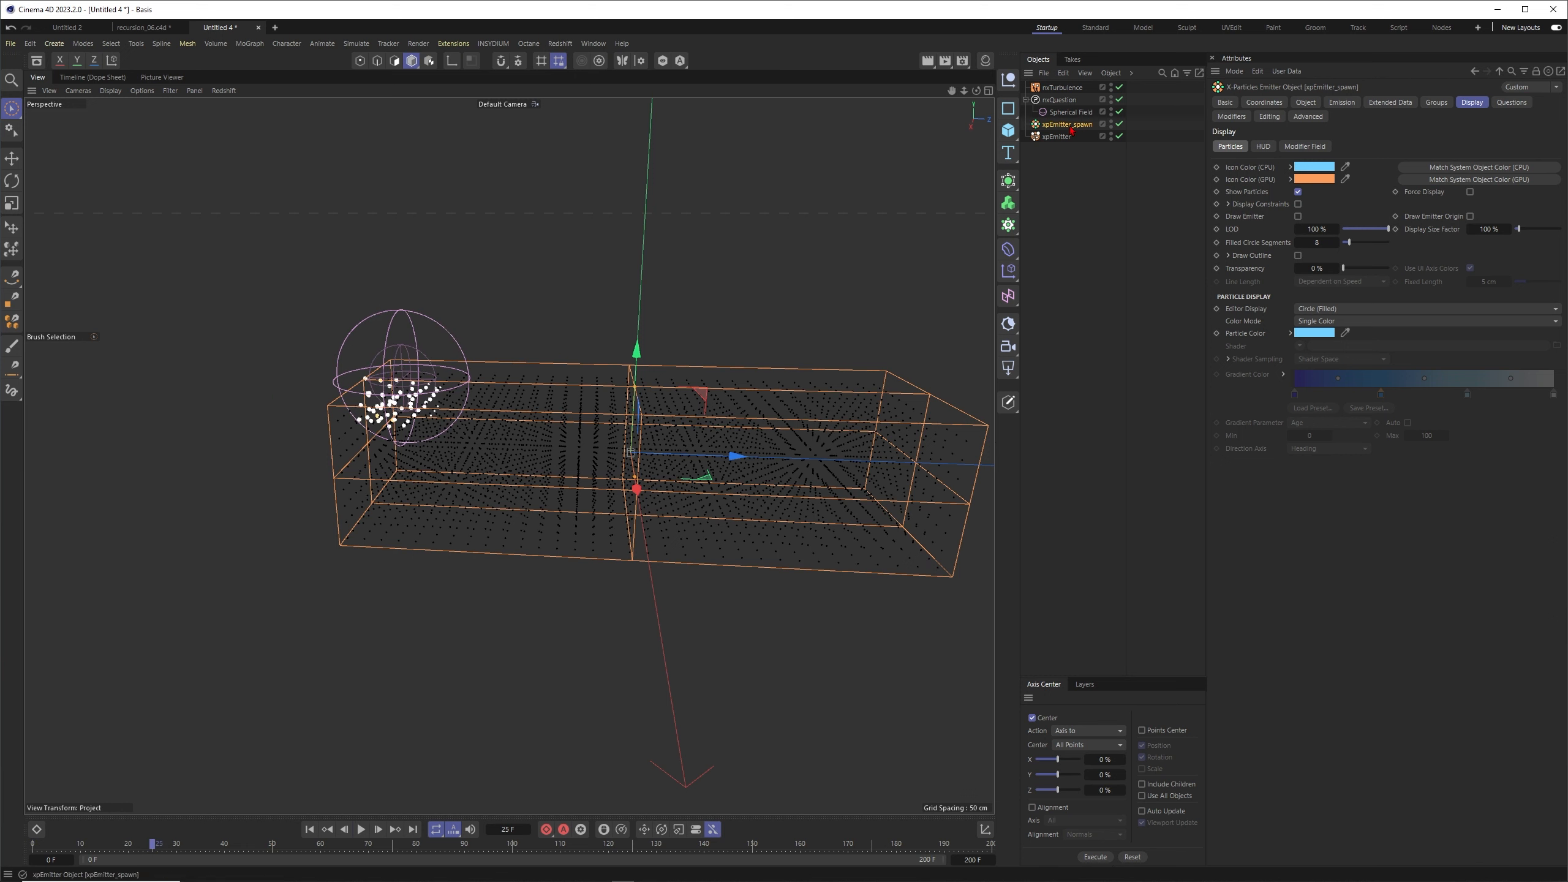
# Try a Radius of 10 cm for nxQuestion's Spawn Particles action and replay the simulation.
pyautogui.click(1058, 101)
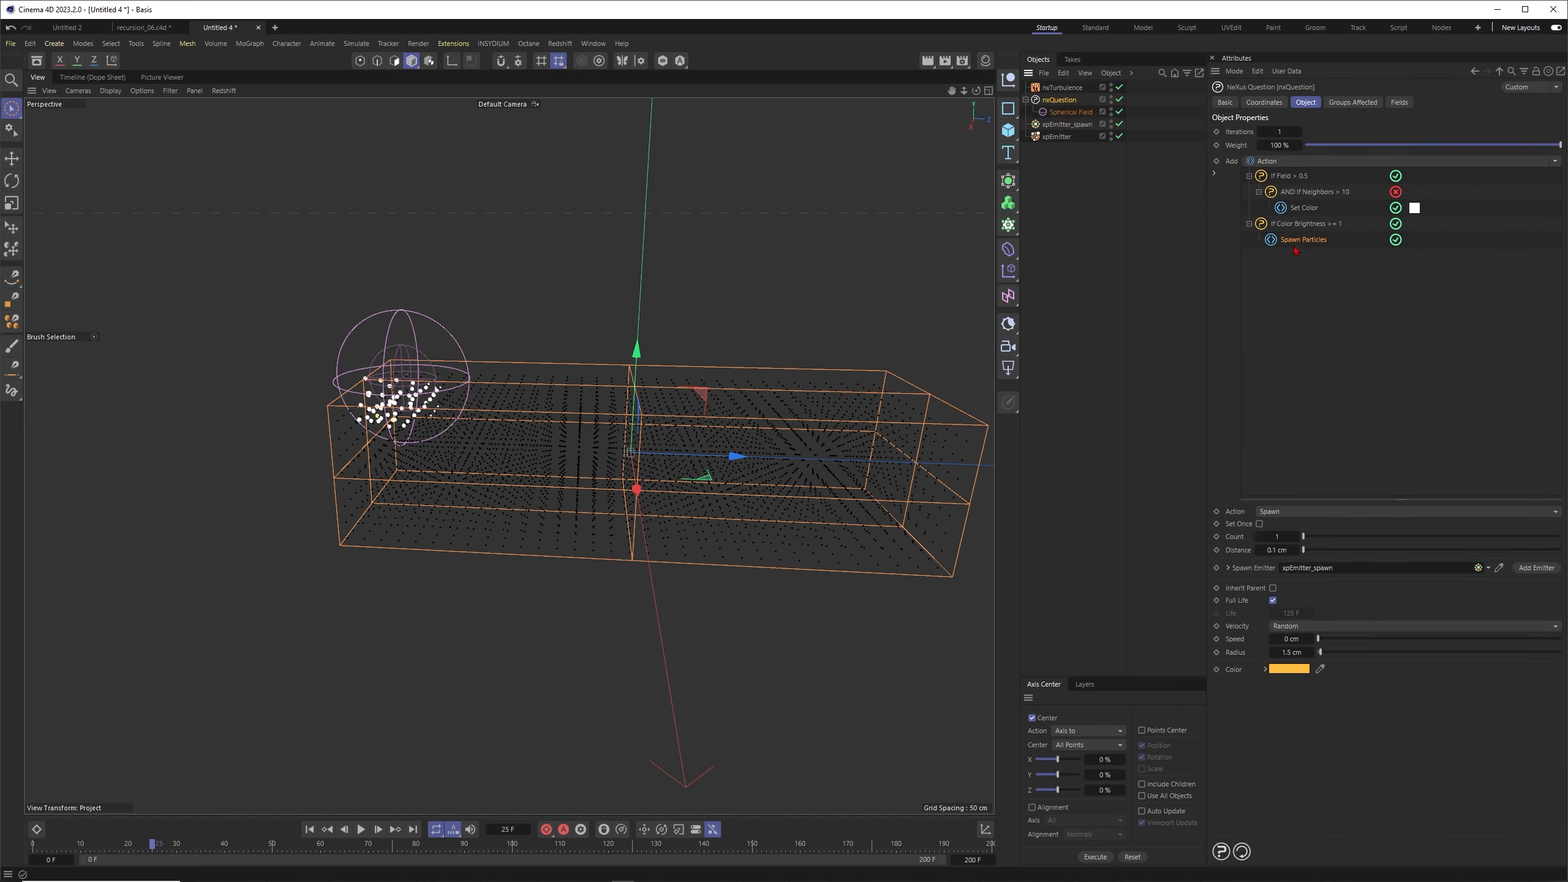
pyautogui.click(1285, 652)
pyautogui.write('10')
pyautogui.press('Return')
pyautogui.click(309, 828)
pyautogui.click(362, 829)
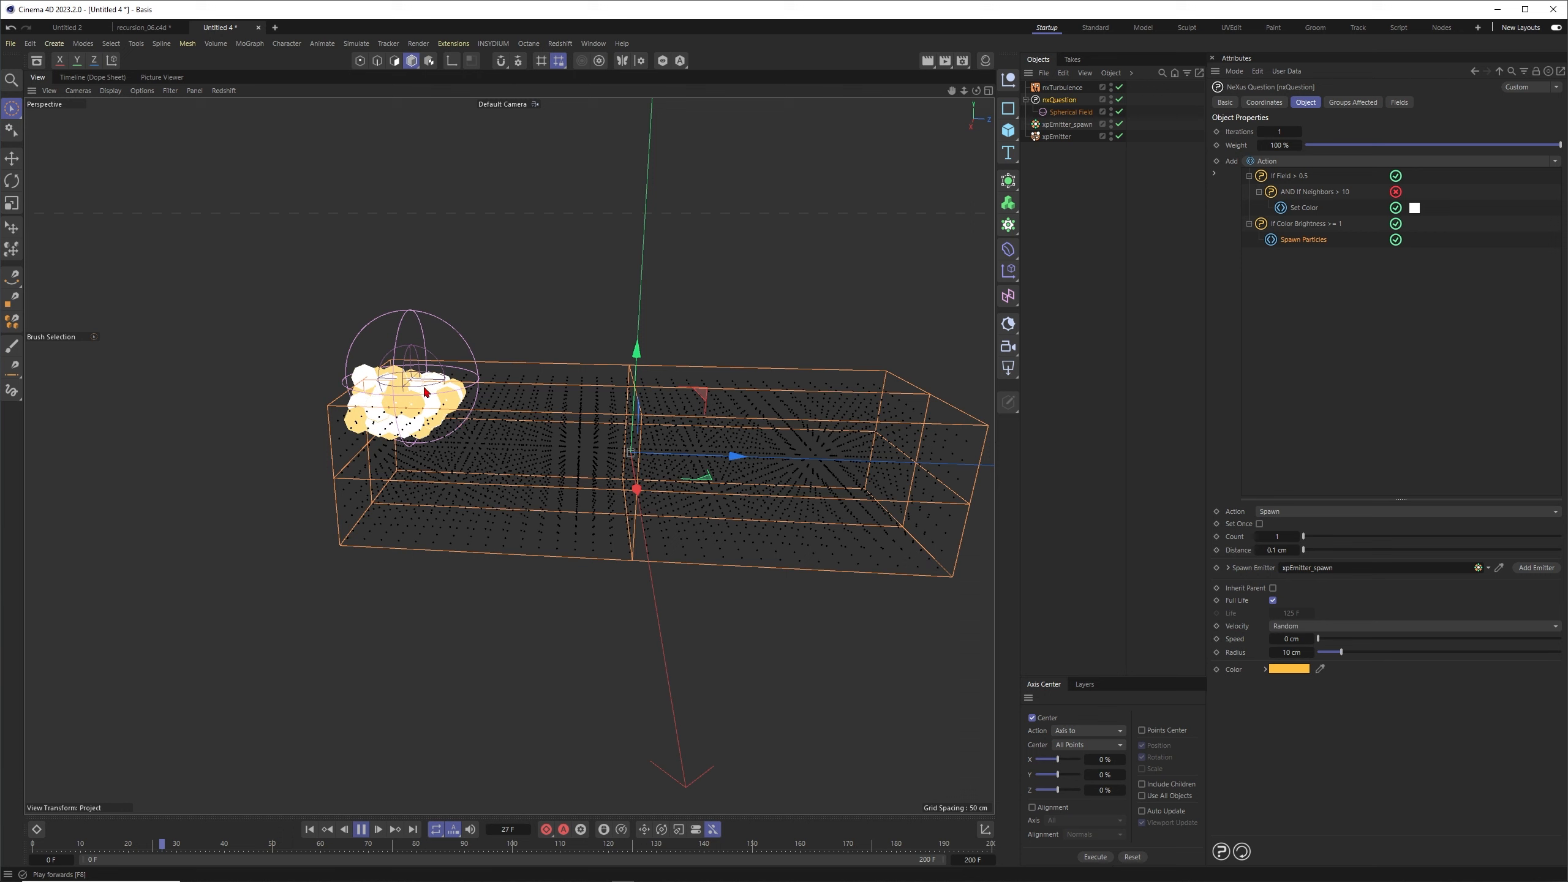
pyautogui.click(362, 829)
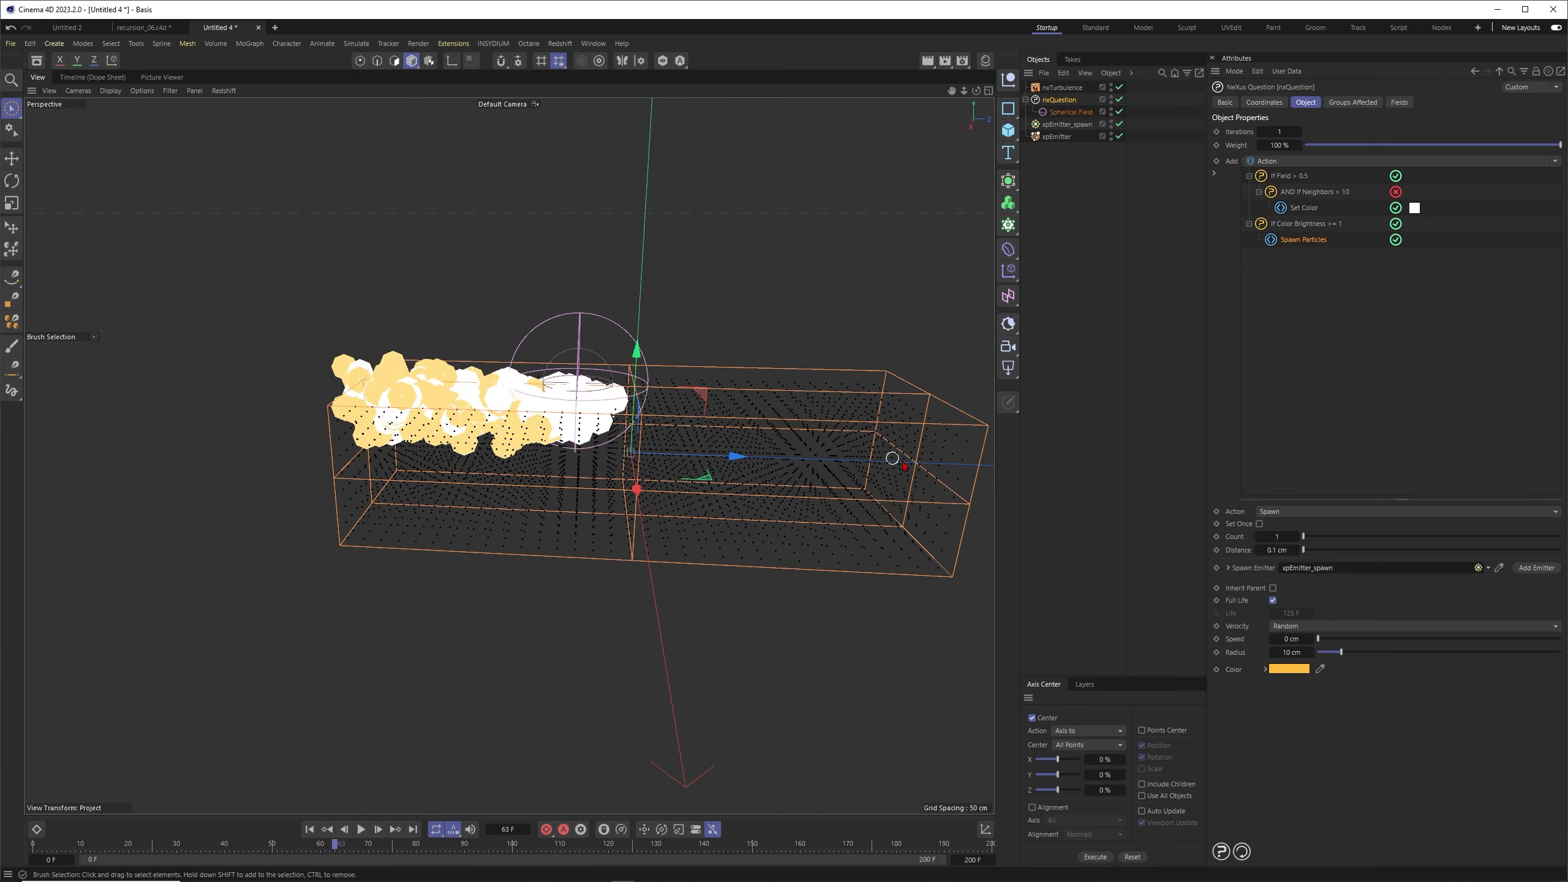
# Reduce the Spawn Particles action's Radius to 3 cm and replay the simulation.
pyautogui.moveTo(1287, 652); pyautogui.dragTo(1267, 653)
pyautogui.click(310, 828)
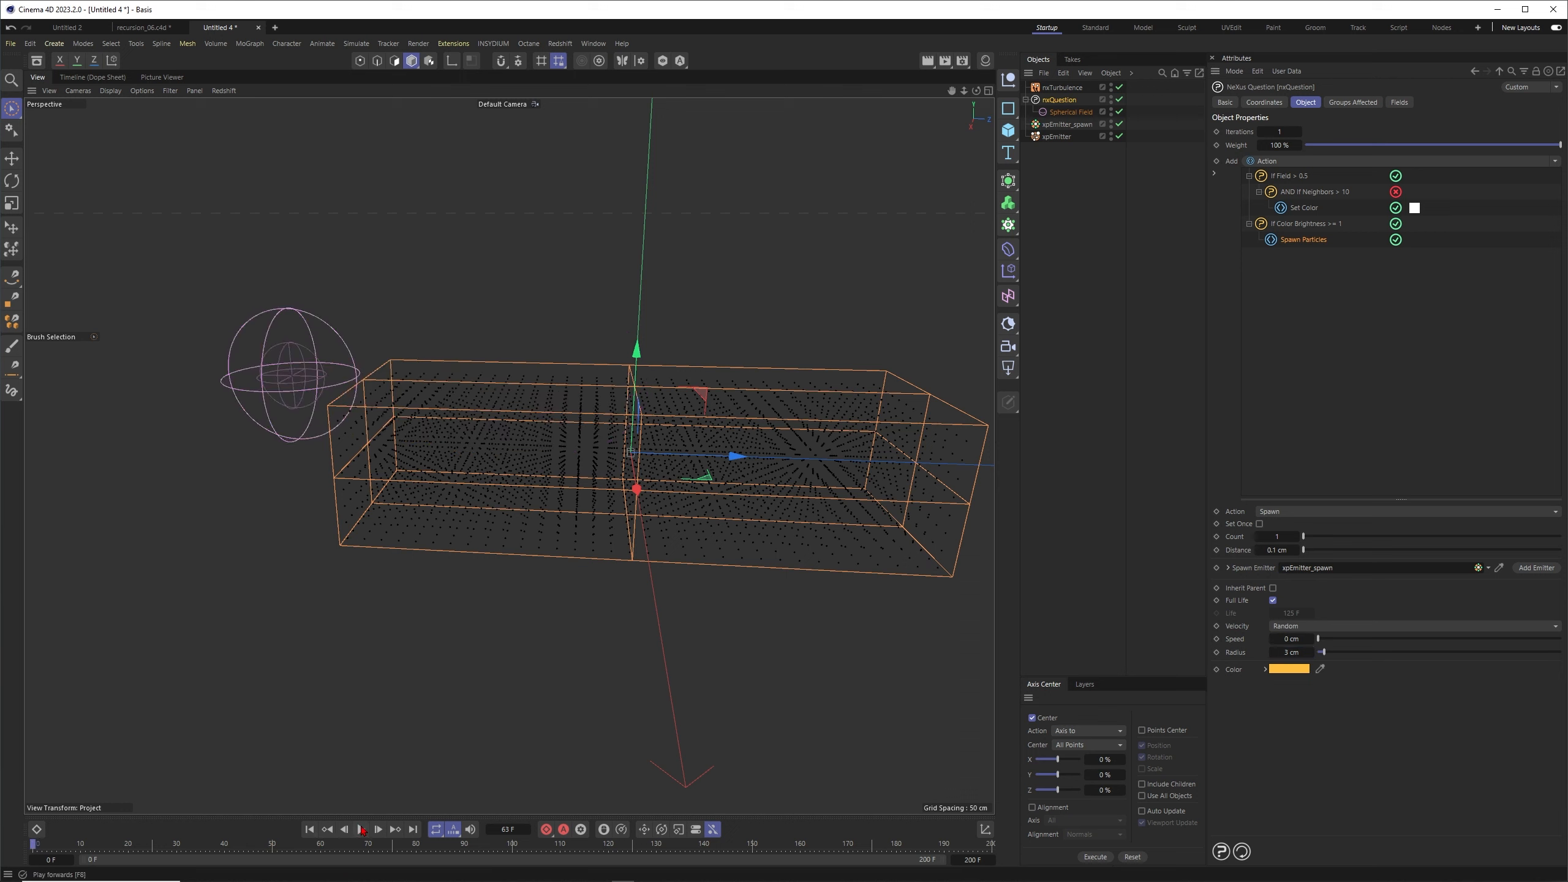
pyautogui.click(361, 829)
pyautogui.click(362, 829)
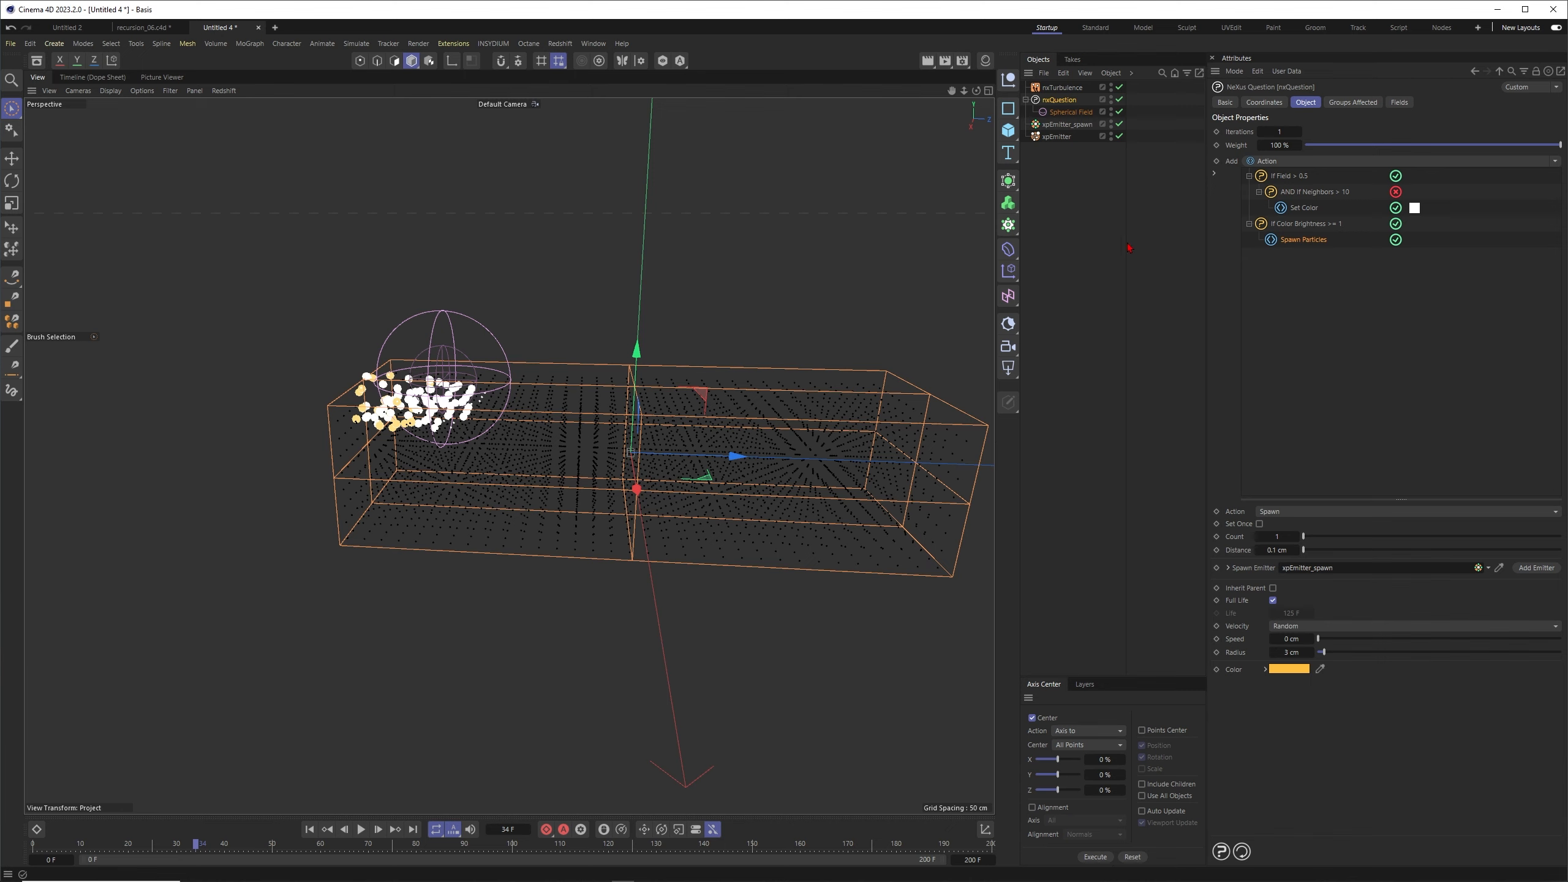
# Add an nxPush modifier to the scene and replay the simulation from the first frame.
pyautogui.click(1099, 235)
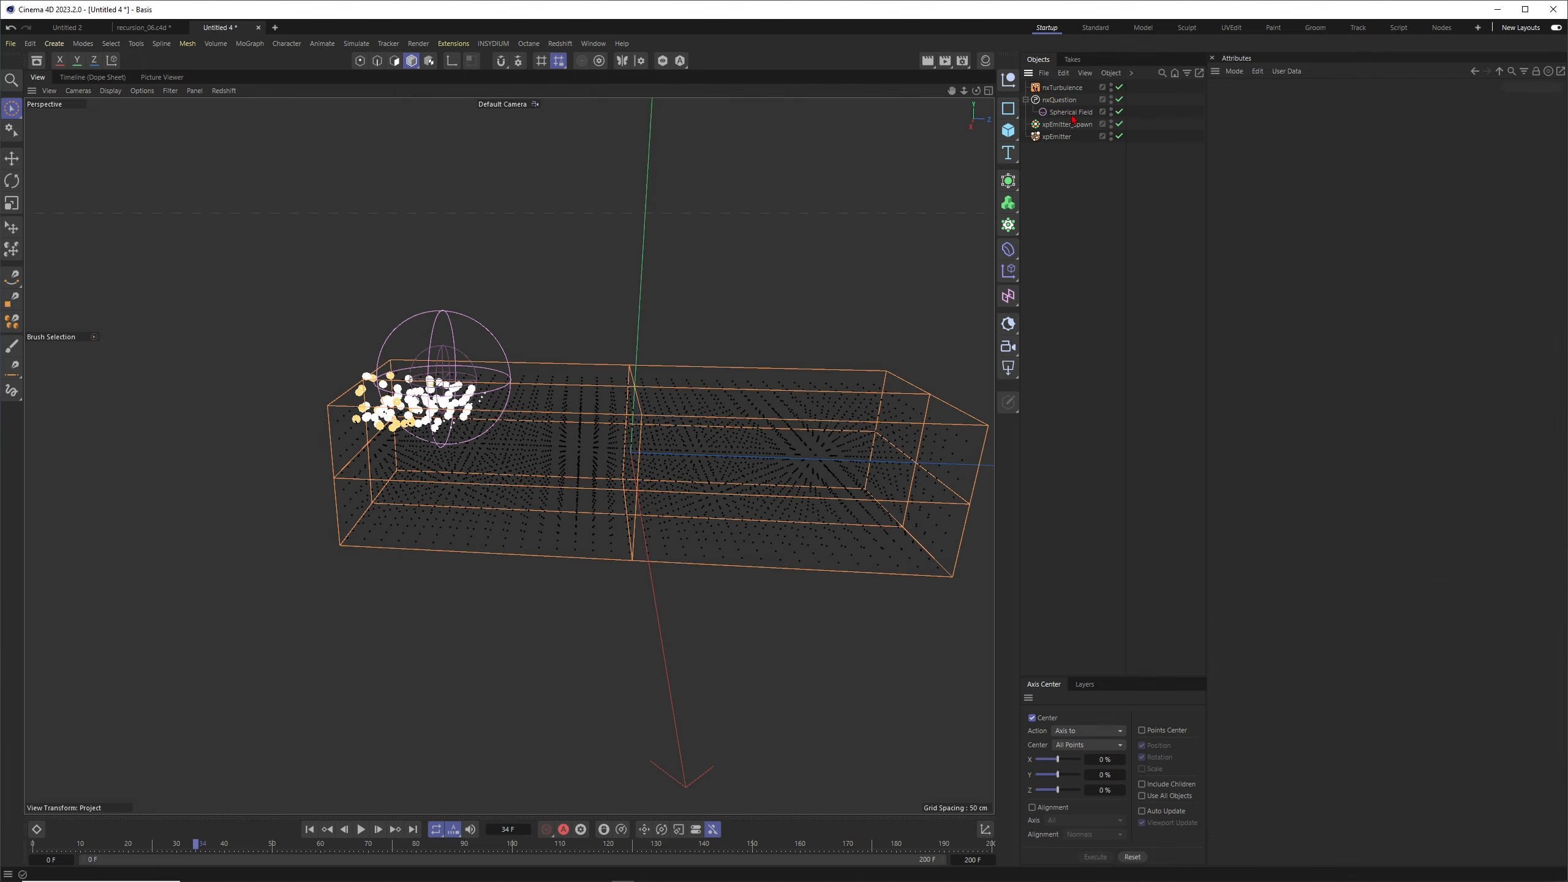
pyautogui.click(501, 45)
pyautogui.moveTo(513, 89)
pyautogui.moveTo(617, 176)
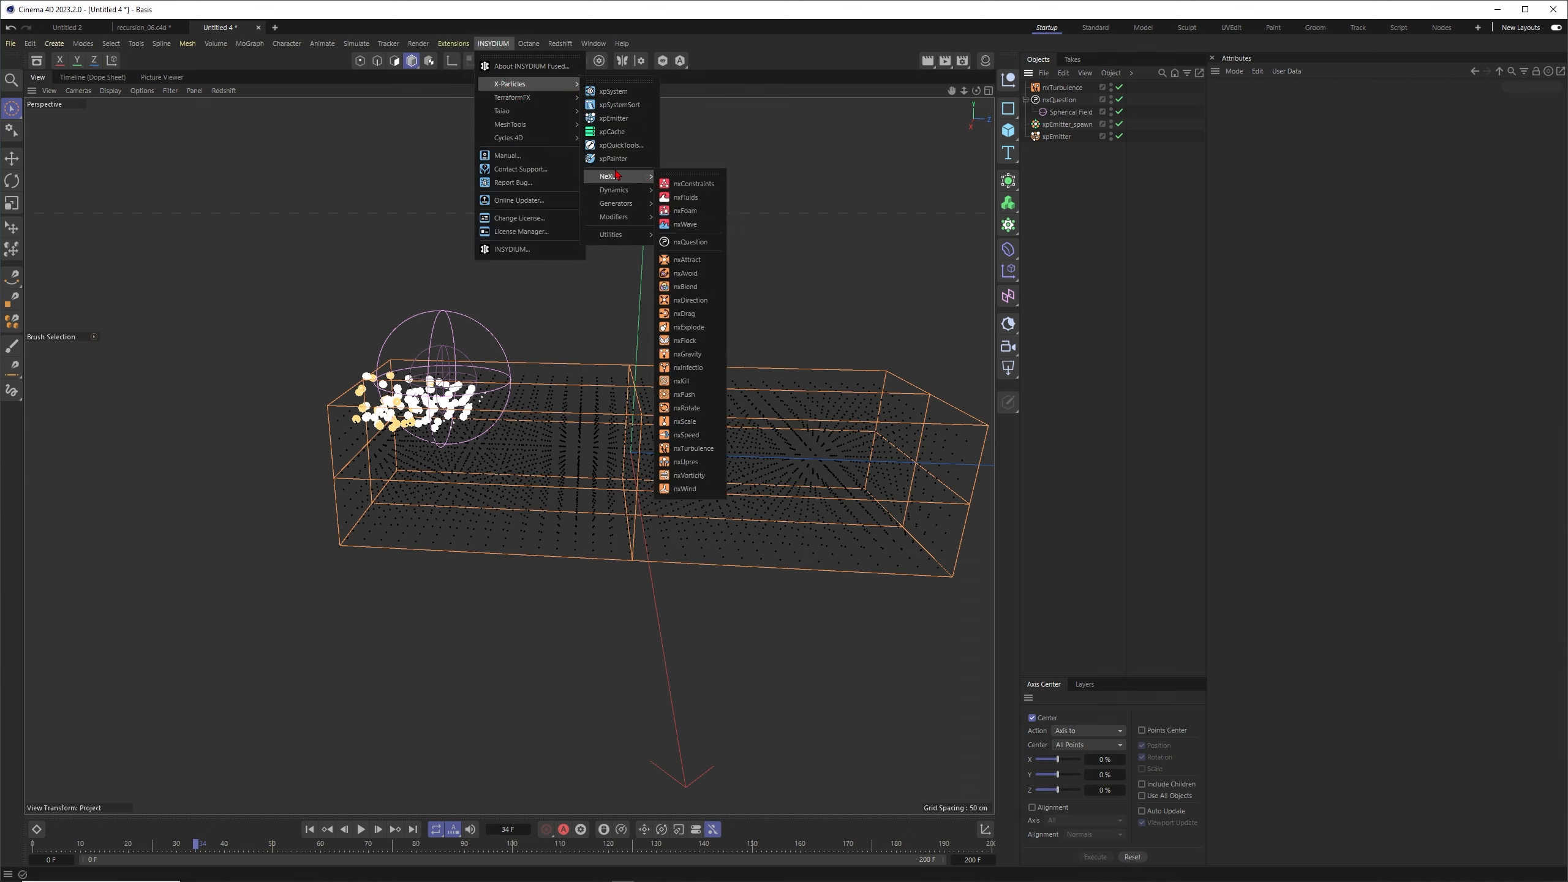
pyautogui.click(684, 394)
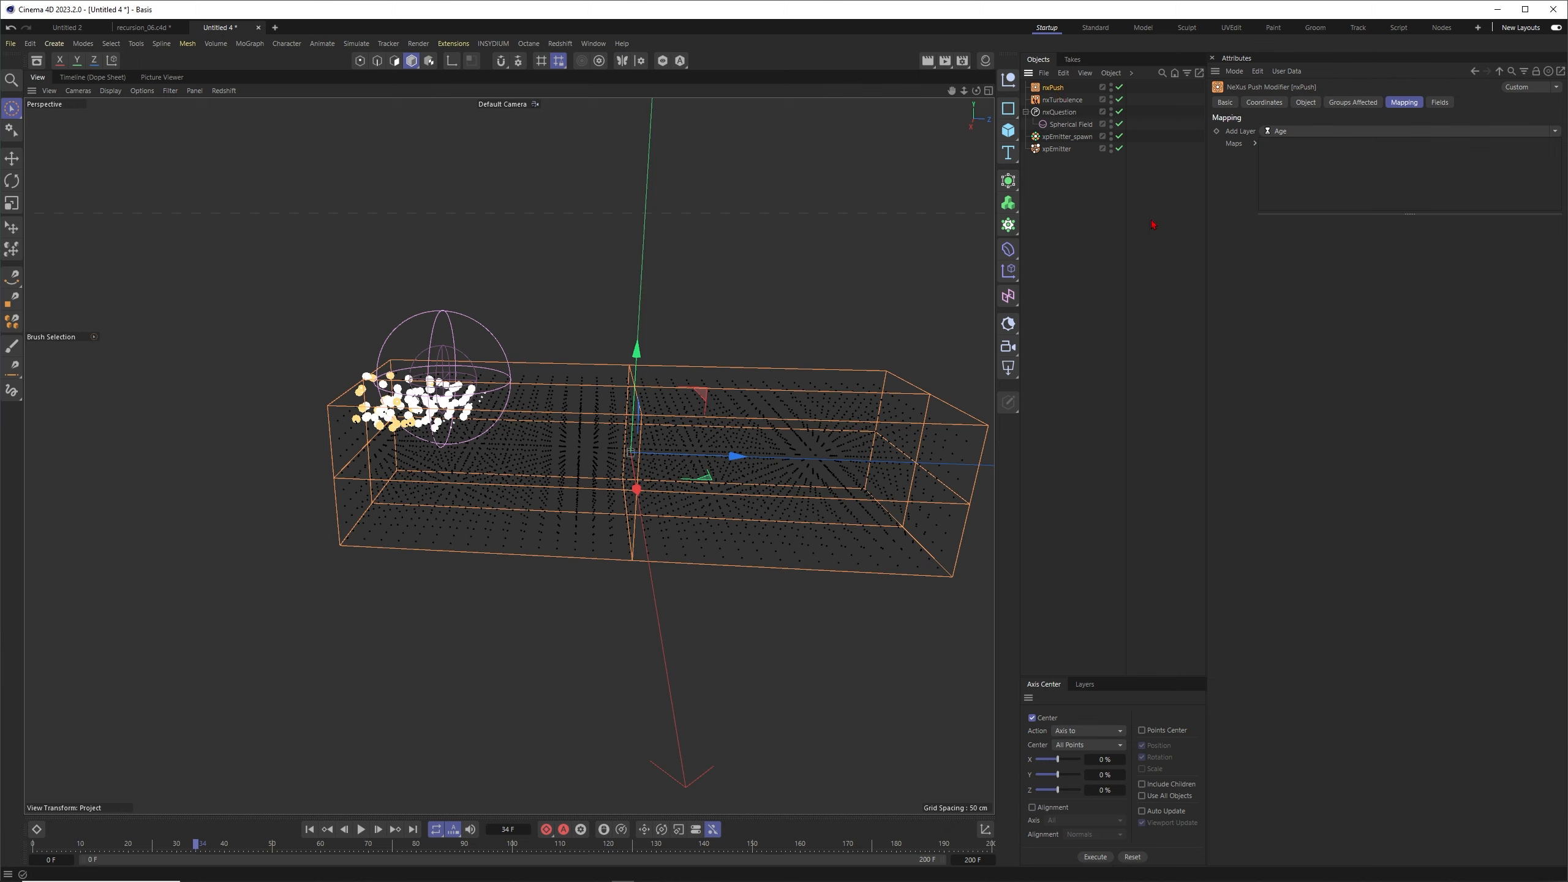
pyautogui.click(310, 828)
pyautogui.click(361, 828)
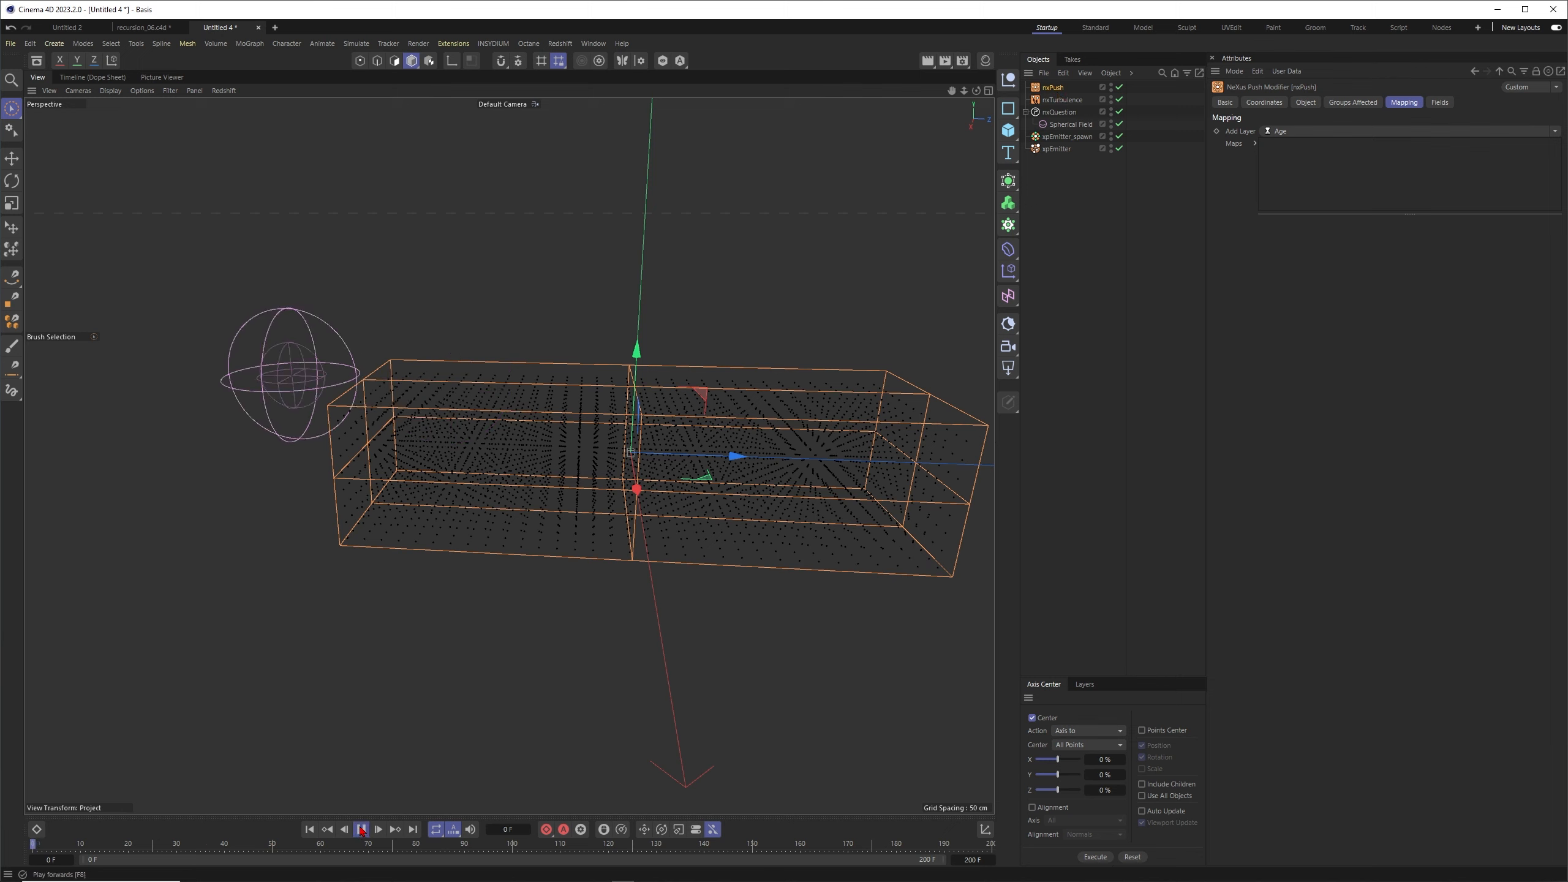
pyautogui.click(361, 828)
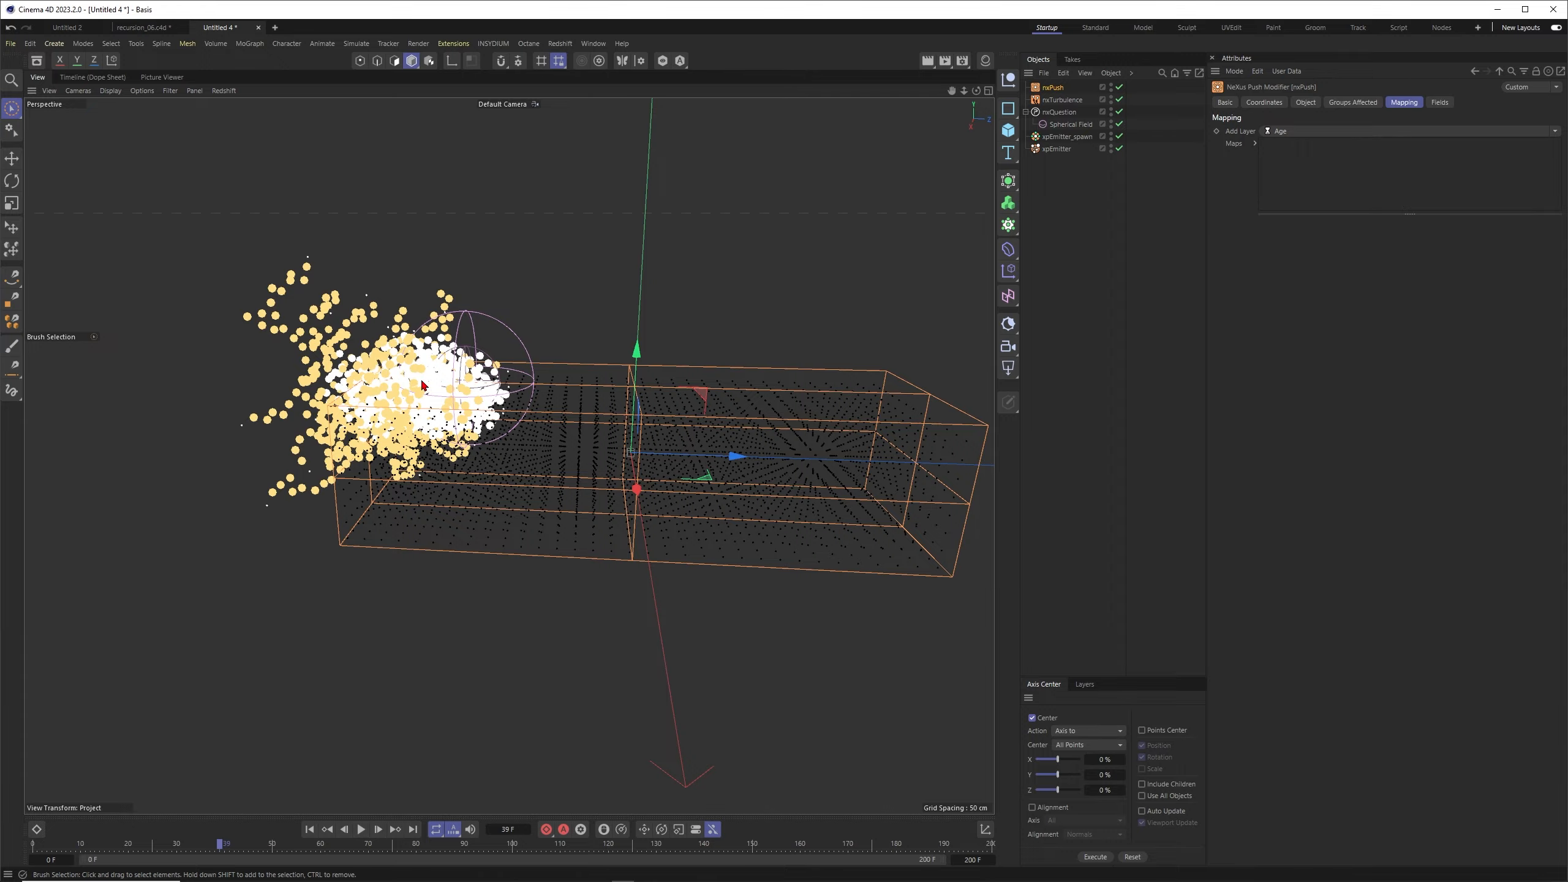
# Play the simulation further and examine the pushed particles around the box emitter from several angles.
pyautogui.scroll(-3, 418, 414)
pyautogui.keyDown('alt'); pyautogui.moveTo(418, 414); pyautogui.dragTo(477, 755); pyautogui.keyUp('alt')
pyautogui.click(361, 829)
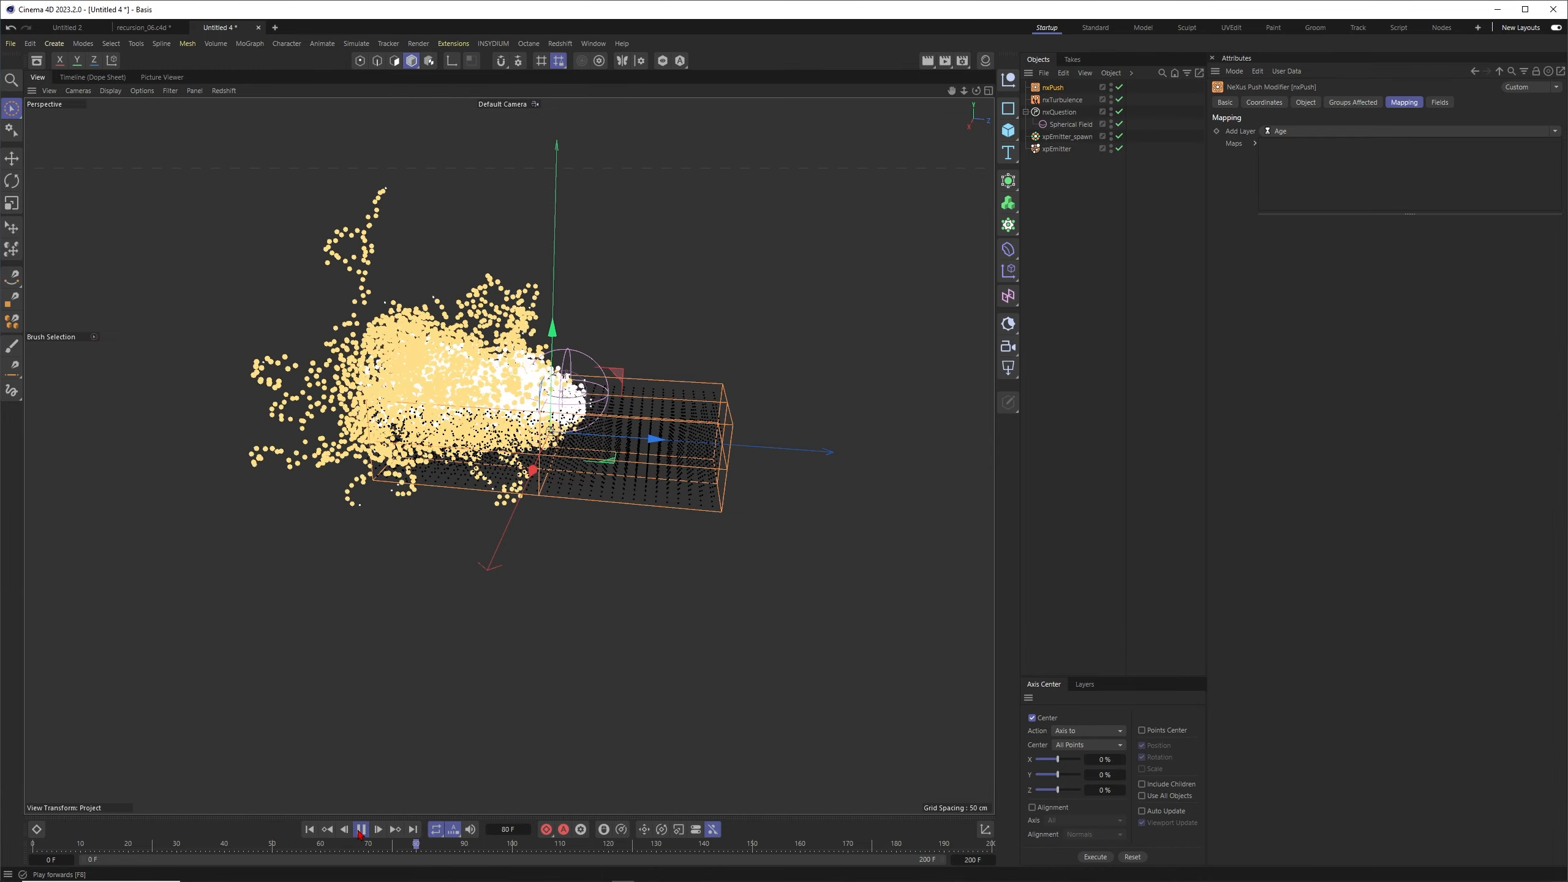
pyautogui.click(362, 829)
pyautogui.keyDown('alt'); pyautogui.moveTo(469, 427); pyautogui.dragTo(284, 420); pyautogui.keyUp('alt')
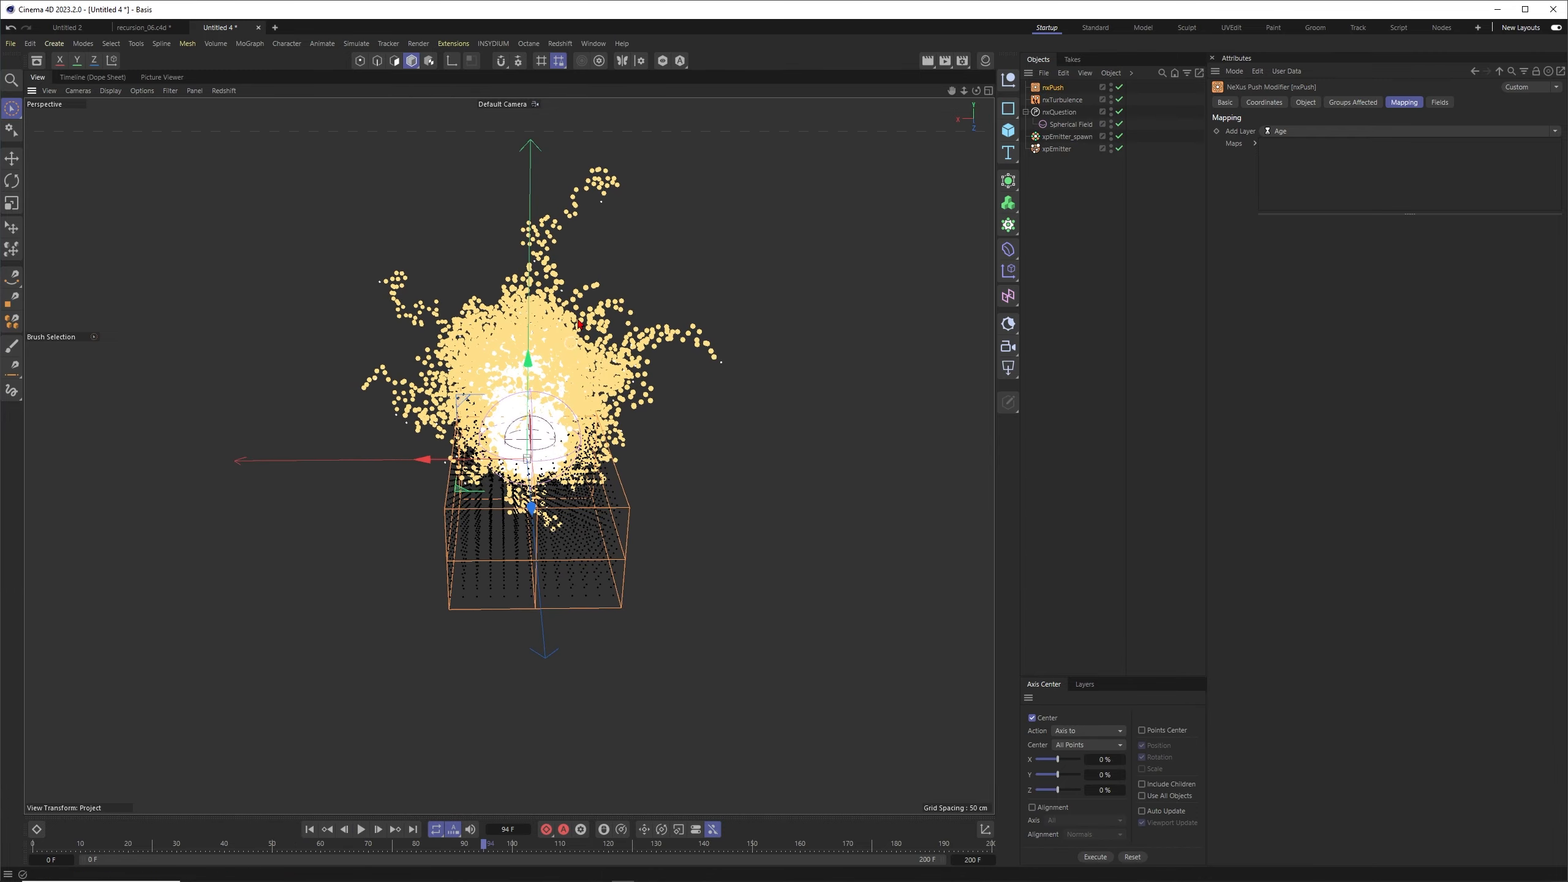
pyautogui.keyDown('alt'); pyautogui.moveTo(500, 390); pyautogui.dragTo(419, 385); pyautogui.keyUp('alt')
pyautogui.keyDown('alt'); pyautogui.moveTo(417, 384); pyautogui.dragTo(591, 368, button='middle'); pyautogui.keyUp('alt')
# Set the nxPush Distance Mode to Particle Radius and its Strength to 70 %, then replay the simulation.
pyautogui.click(1305, 102)
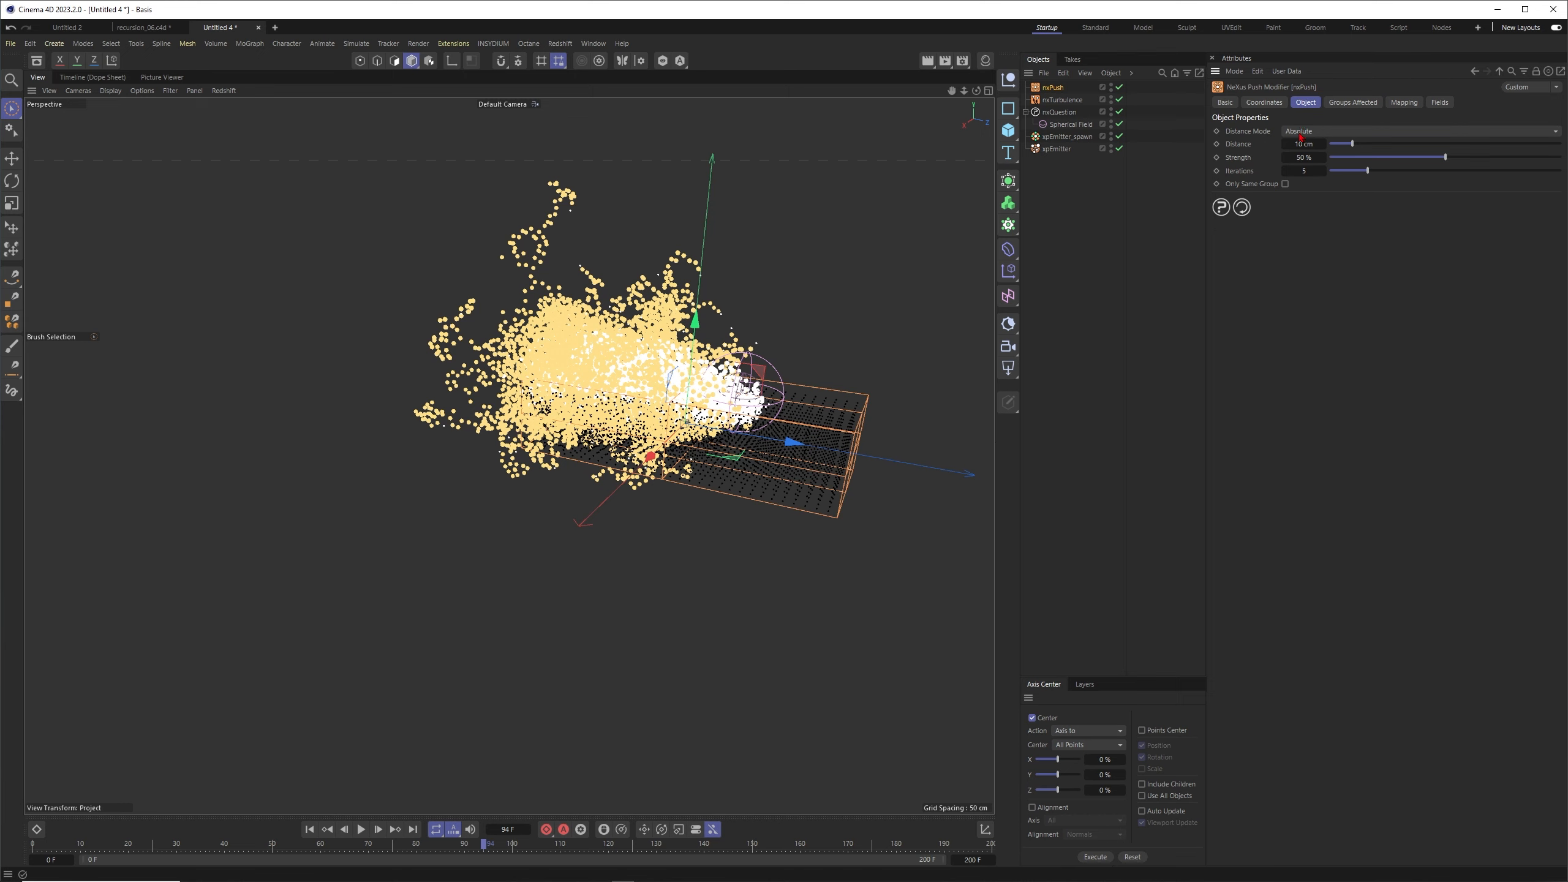
pyautogui.click(1300, 134)
pyautogui.click(1306, 161)
pyautogui.moveTo(1444, 157); pyautogui.dragTo(1491, 157)
pyautogui.click(309, 828)
pyautogui.click(361, 829)
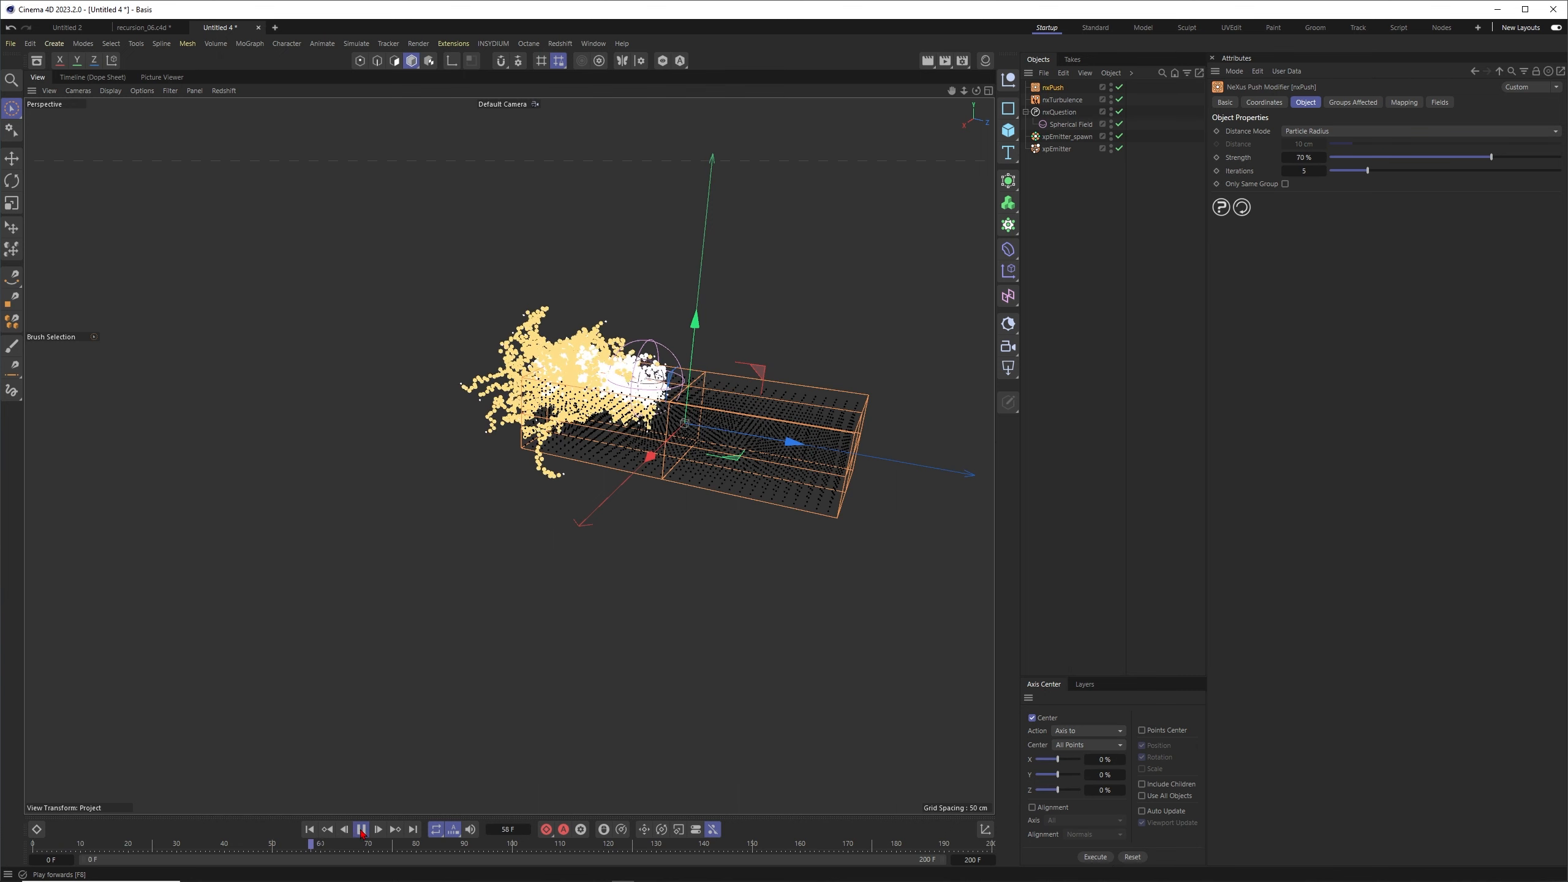
pyautogui.click(361, 828)
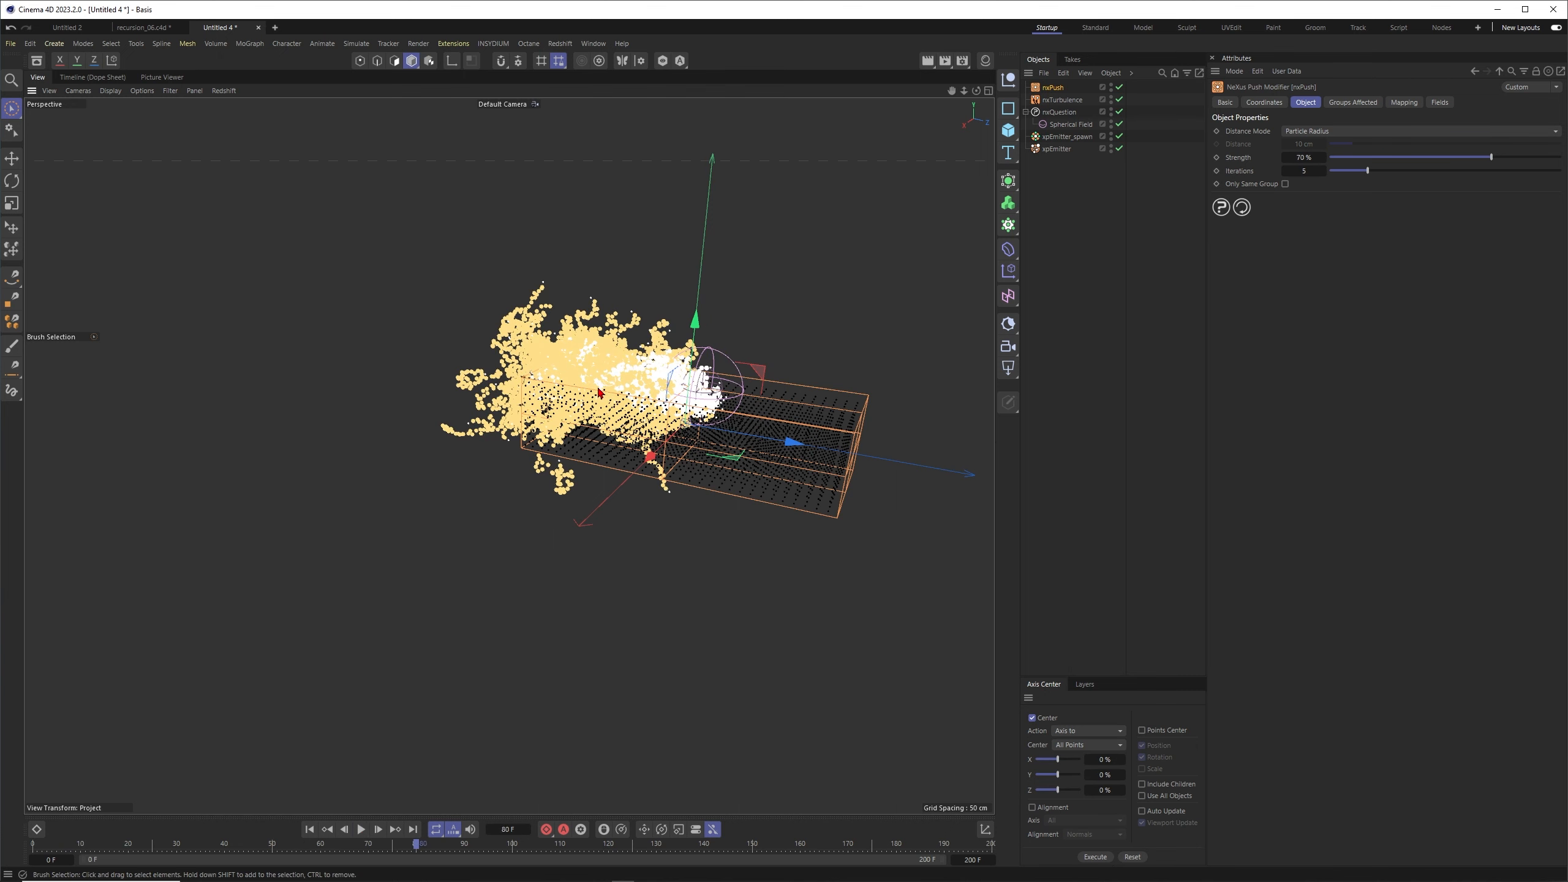
# Inspect the particle growth up close from different angles and play the simulation a little further.
pyautogui.moveTo(599, 389)
pyautogui.keyDown('alt'); pyautogui.mouseDown()
pyautogui.moveTo(445, 389)
pyautogui.moveTo(625, 387)
pyautogui.mouseUp(); pyautogui.keyUp('alt')
pyautogui.keyDown('alt'); pyautogui.moveTo(626, 390); pyautogui.dragTo(692, 390, button='right'); pyautogui.keyUp('alt')
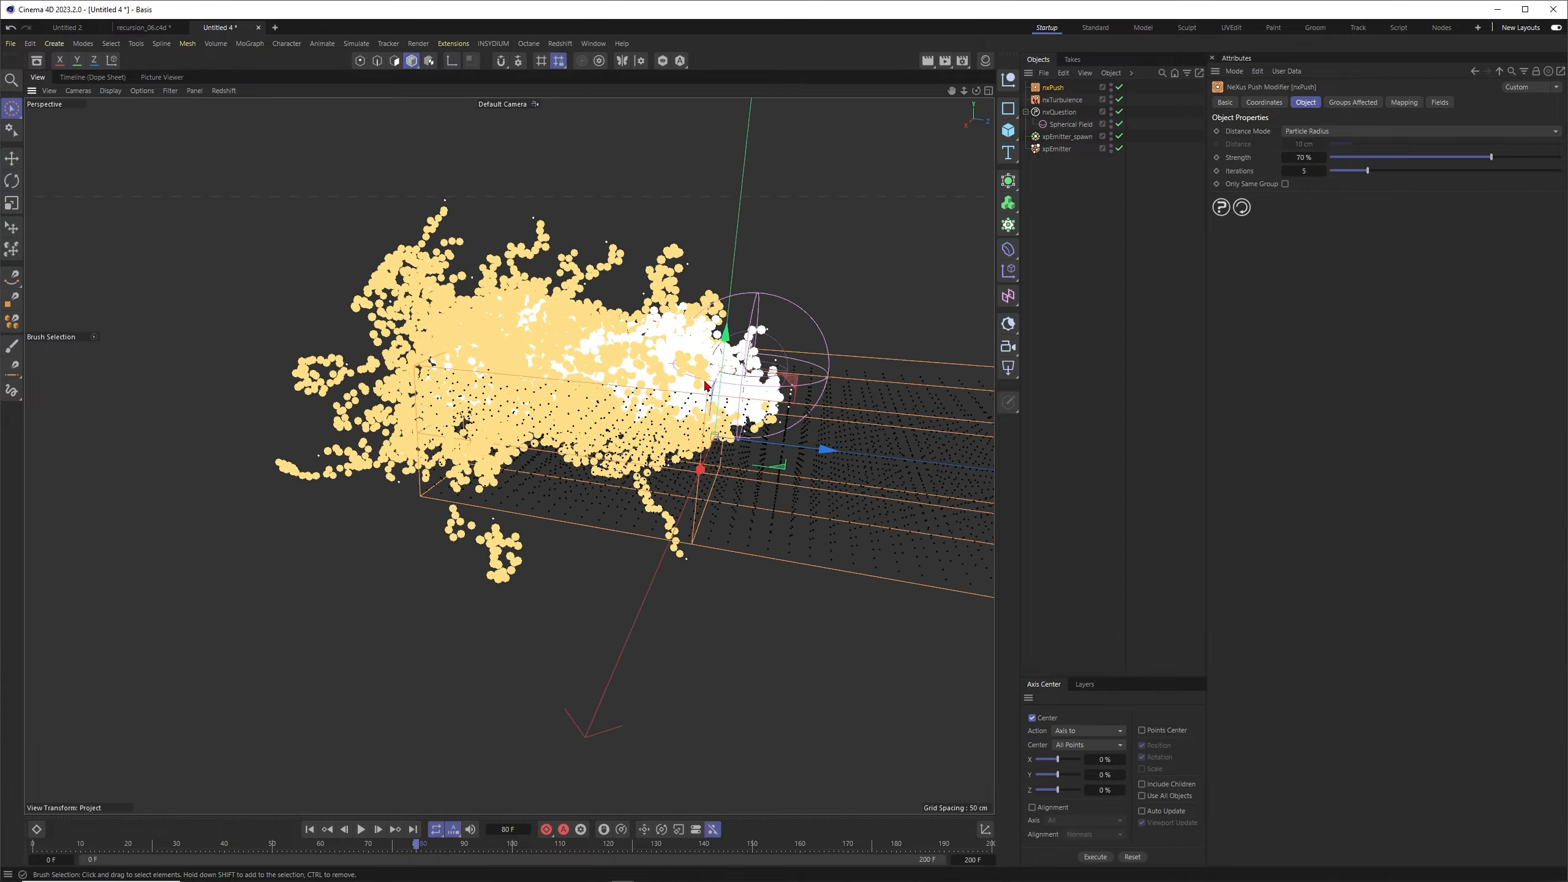
pyautogui.keyDown('alt'); pyautogui.moveTo(692, 390); pyautogui.dragTo(597, 386); pyautogui.keyUp('alt')
pyautogui.click(361, 829)
pyautogui.click(361, 829)
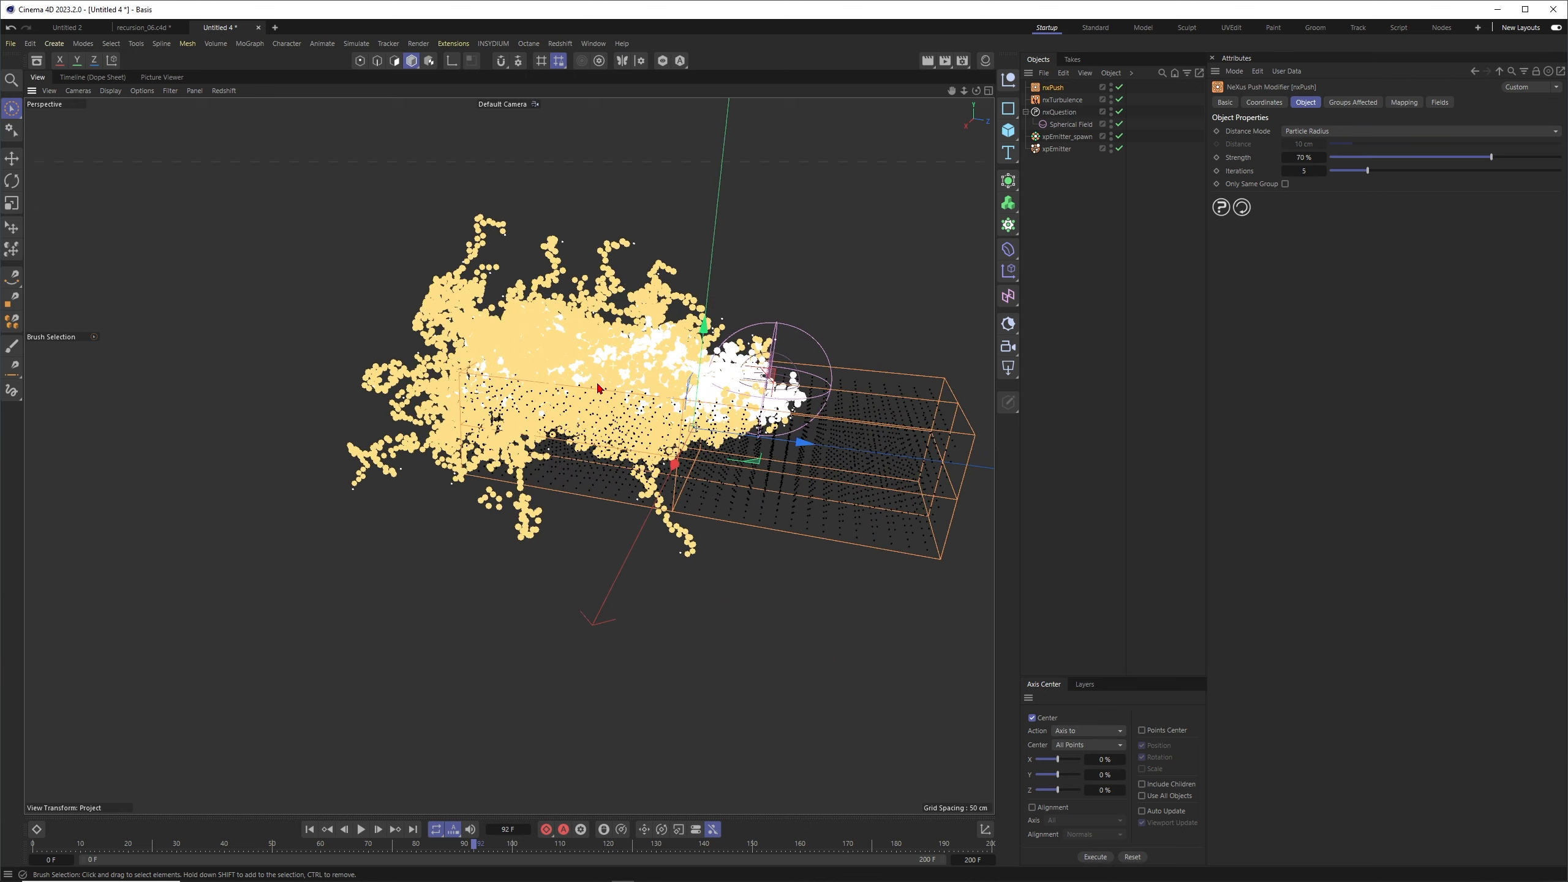
# Set the Radius of nxQuestion's Spawn Particles action to 2 cm and play the simulation to compare.
pyautogui.click(1063, 113)
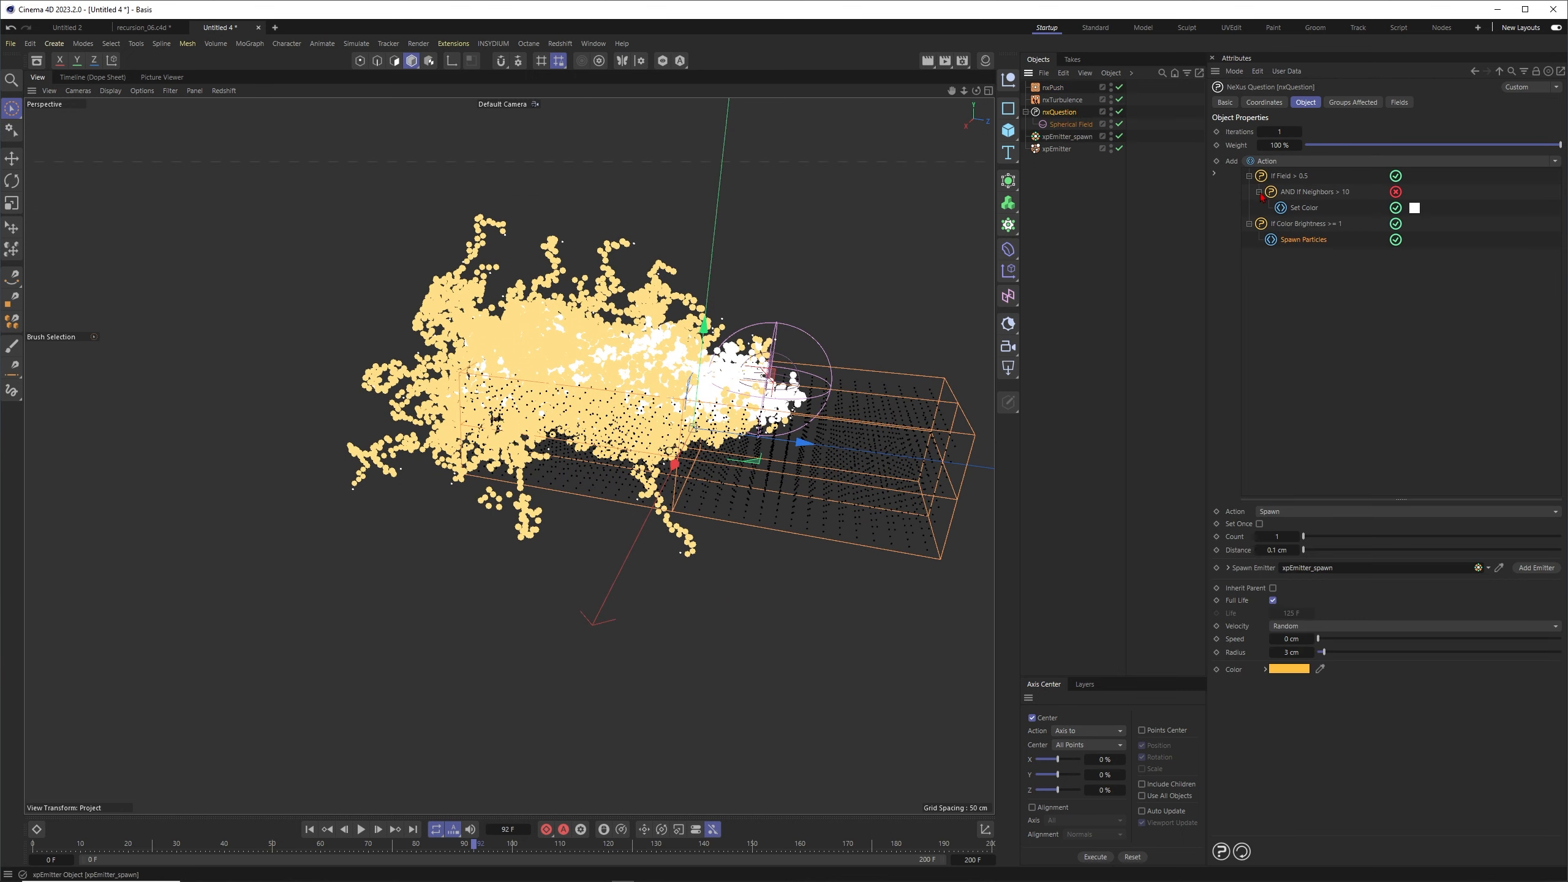
pyautogui.moveTo(1323, 652); pyautogui.dragTo(1320, 652)
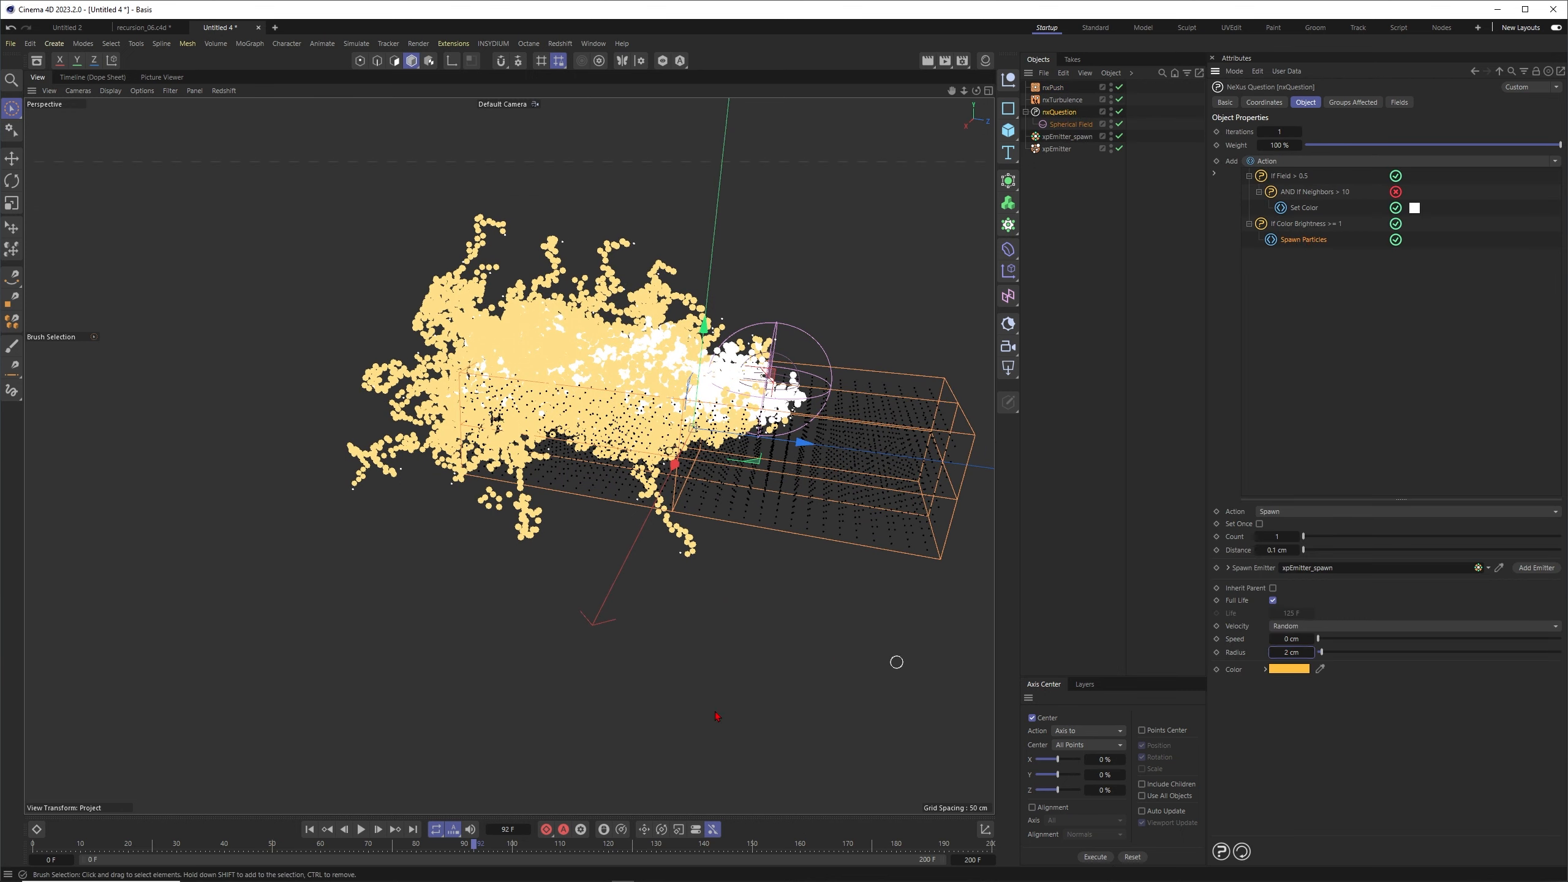
pyautogui.click(361, 830)
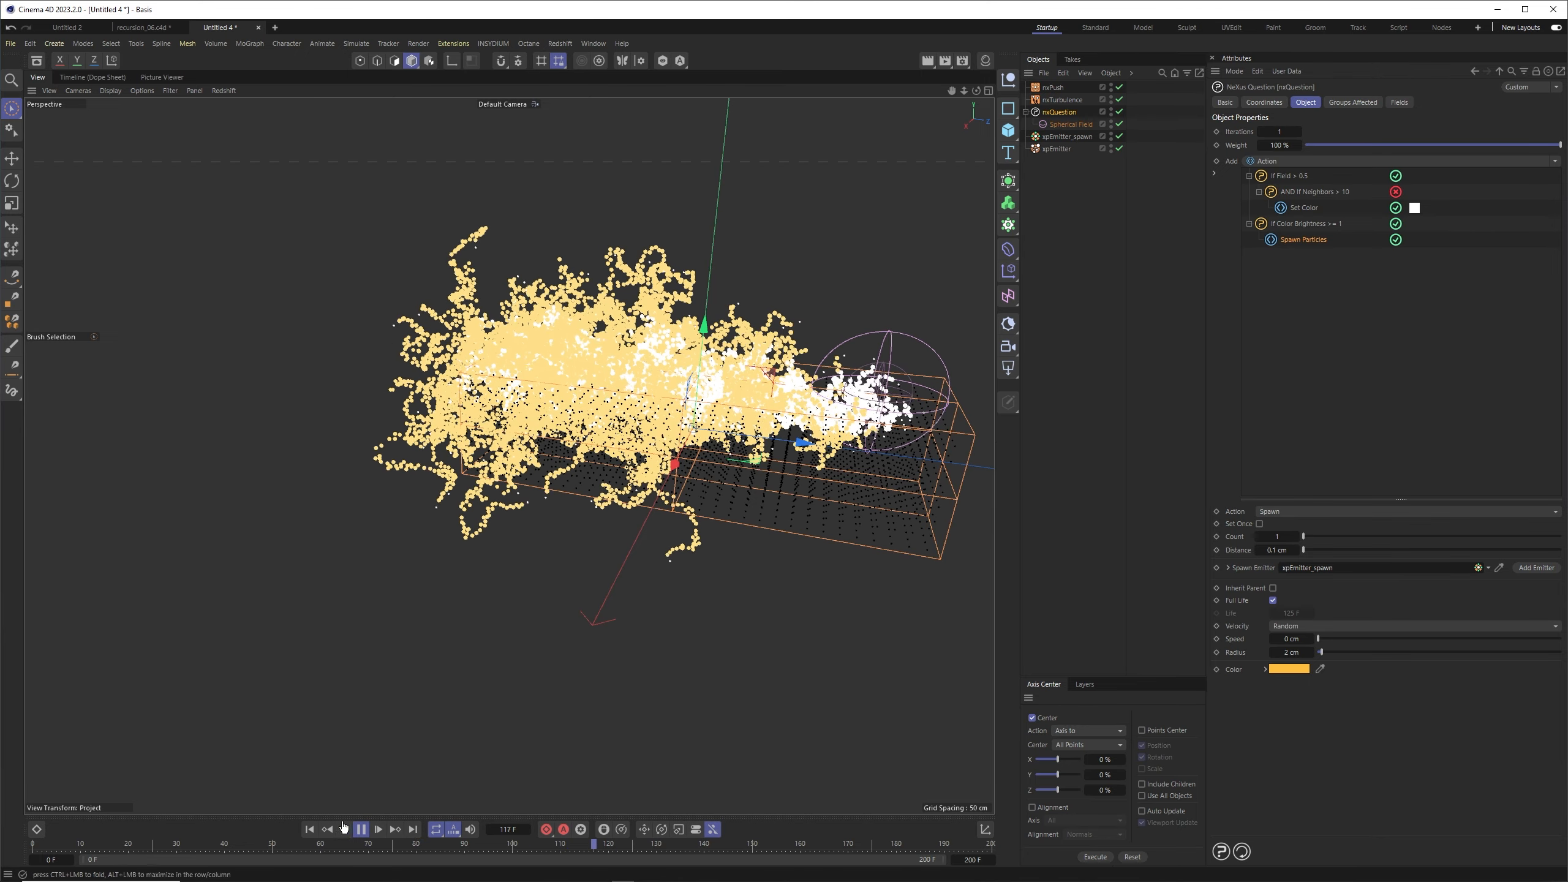
pyautogui.click(360, 829)
# Test a 10 cm spawn Radius together with the nxPush modifier by replaying the simulation from the first frame.
pyautogui.click(1287, 650)
pyautogui.write('10')
pyautogui.press('Return')
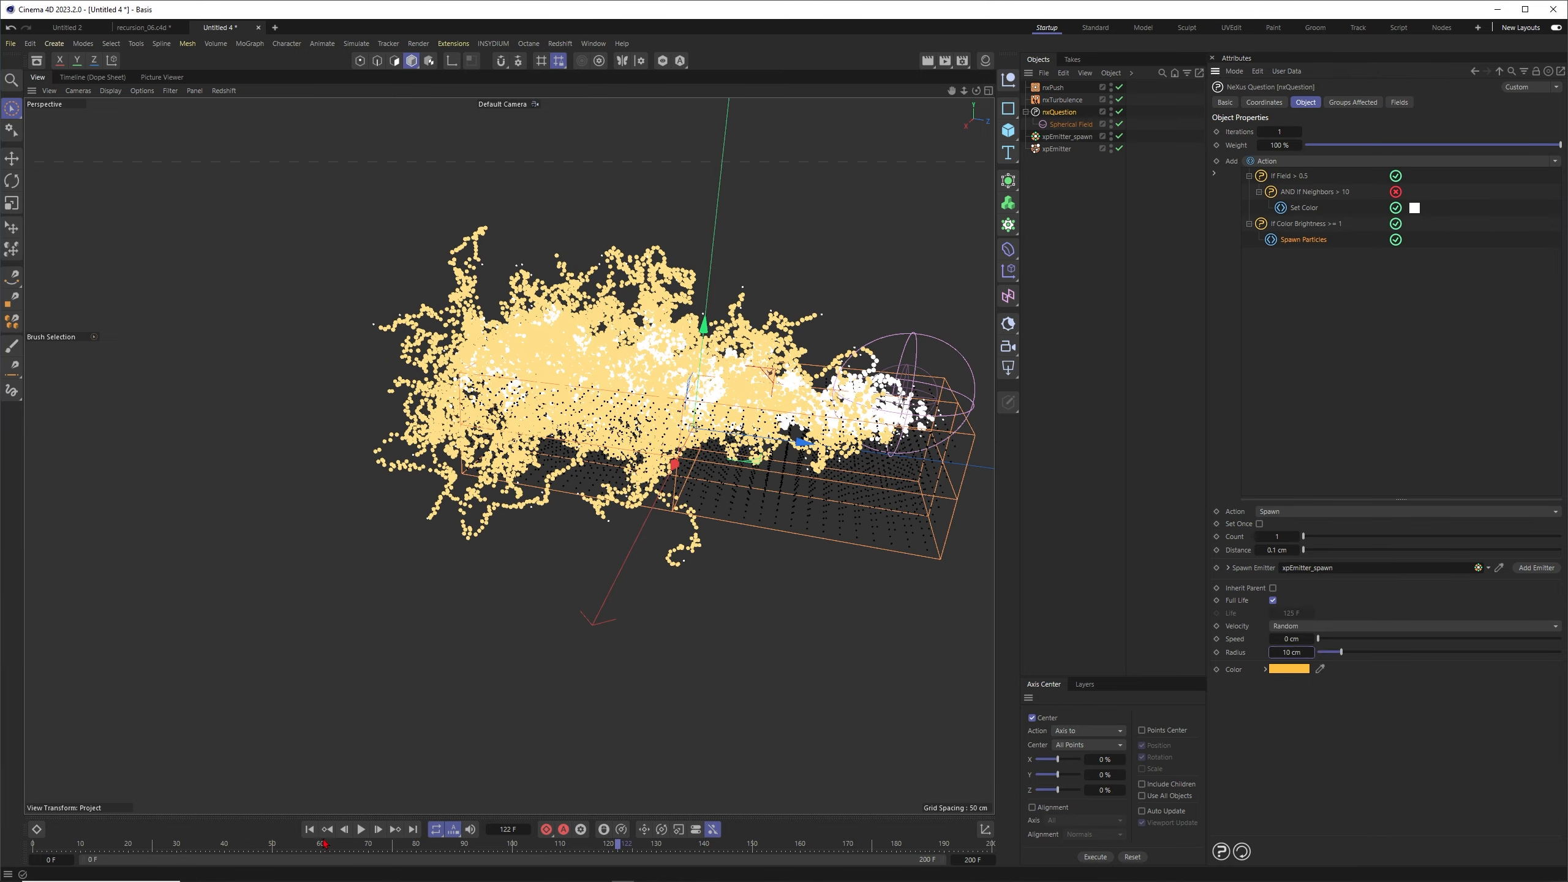
pyautogui.hotkey('shift', 'f')
pyautogui.click(362, 829)
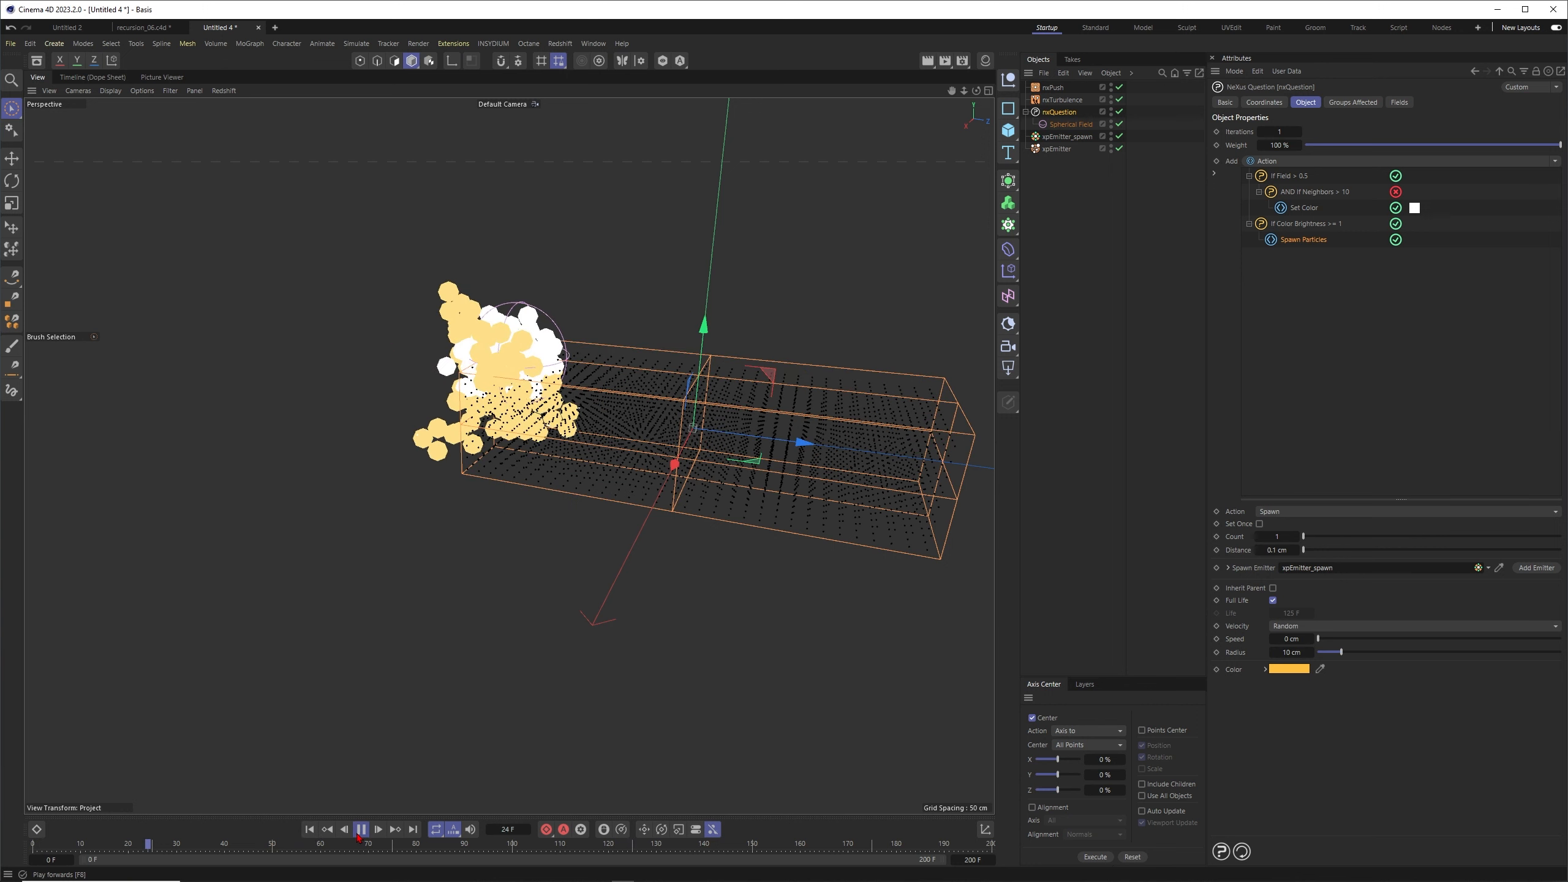
pyautogui.click(361, 829)
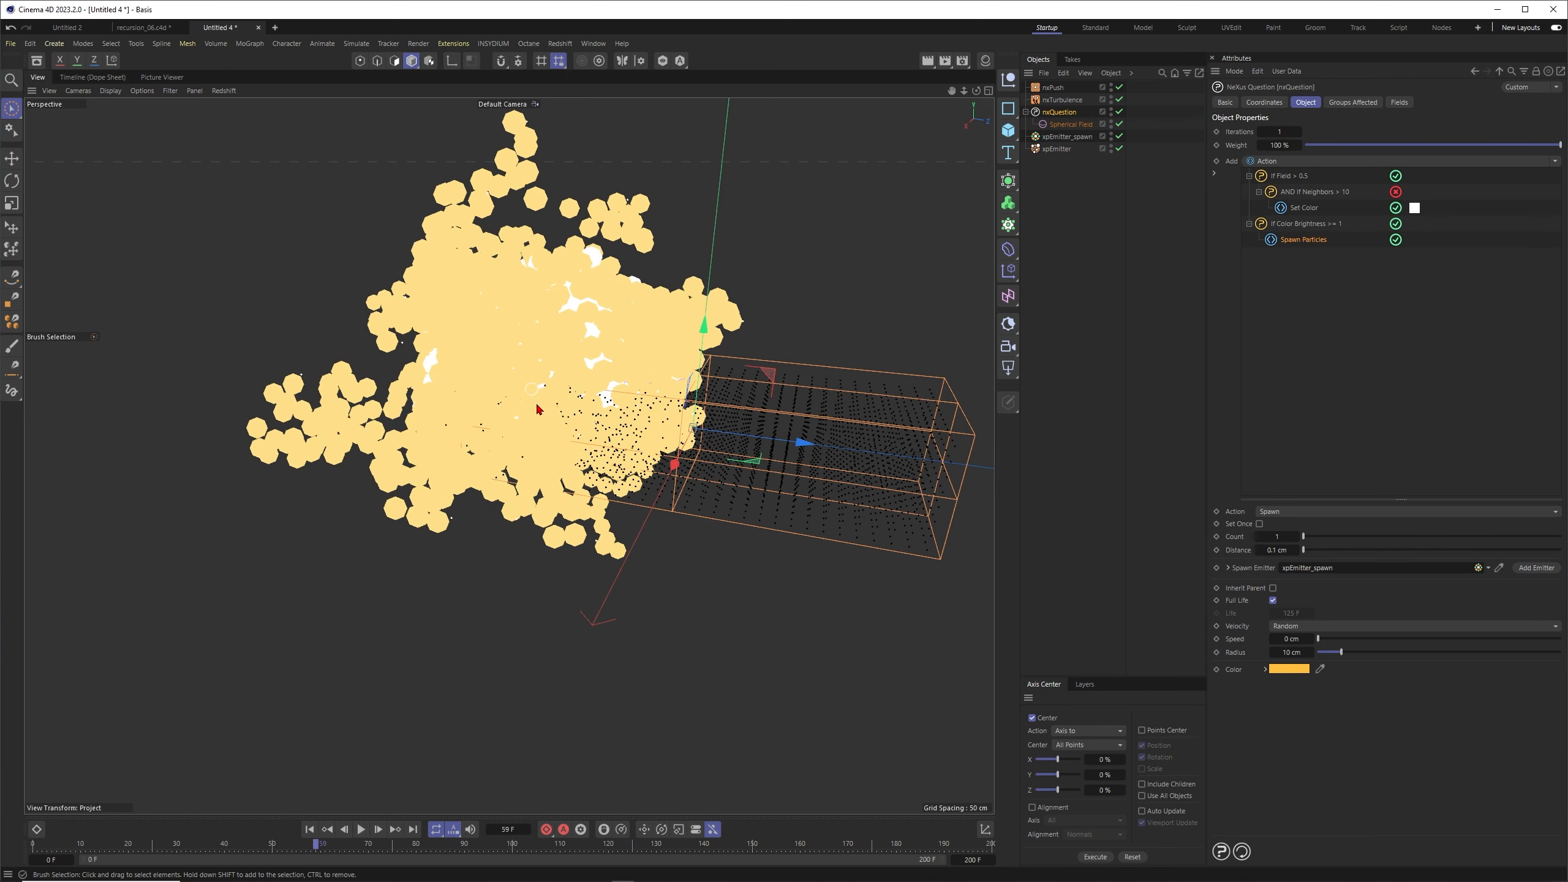
# Set the Spawn Particles Radius to 1.5 cm and return to the first frame.
pyautogui.doubleClick(1289, 653)
pyautogui.write('1.5')
pyautogui.press('Return')
pyautogui.hotkey('shift', 'f')
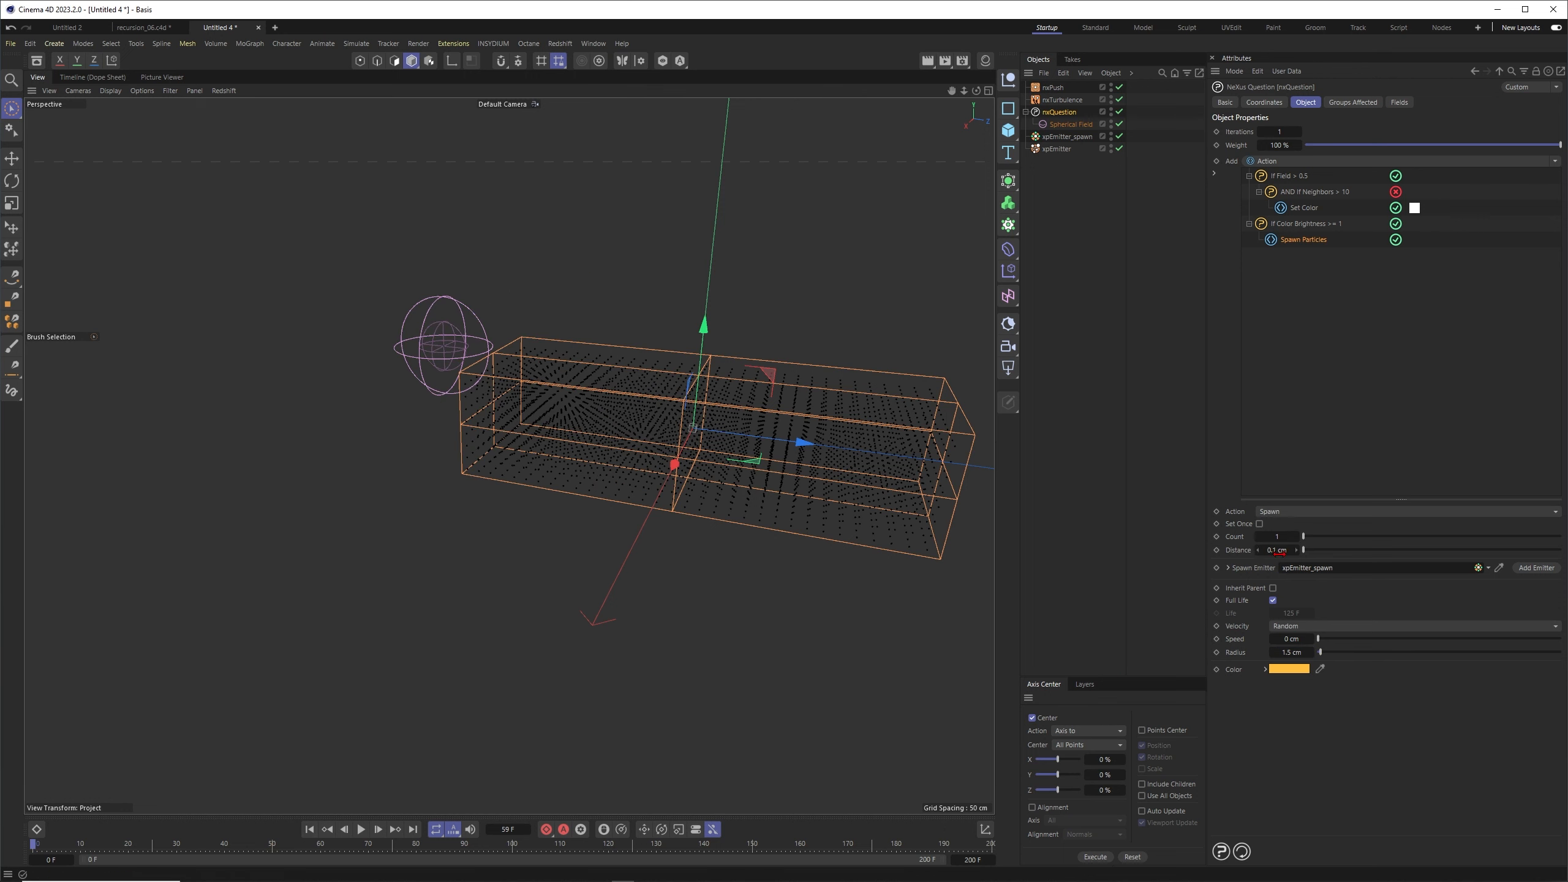
# Set the Spawn Particles Count to 2 and play the simulation to check the denser growth.
pyautogui.doubleClick(1276, 535)
pyautogui.click(363, 829)
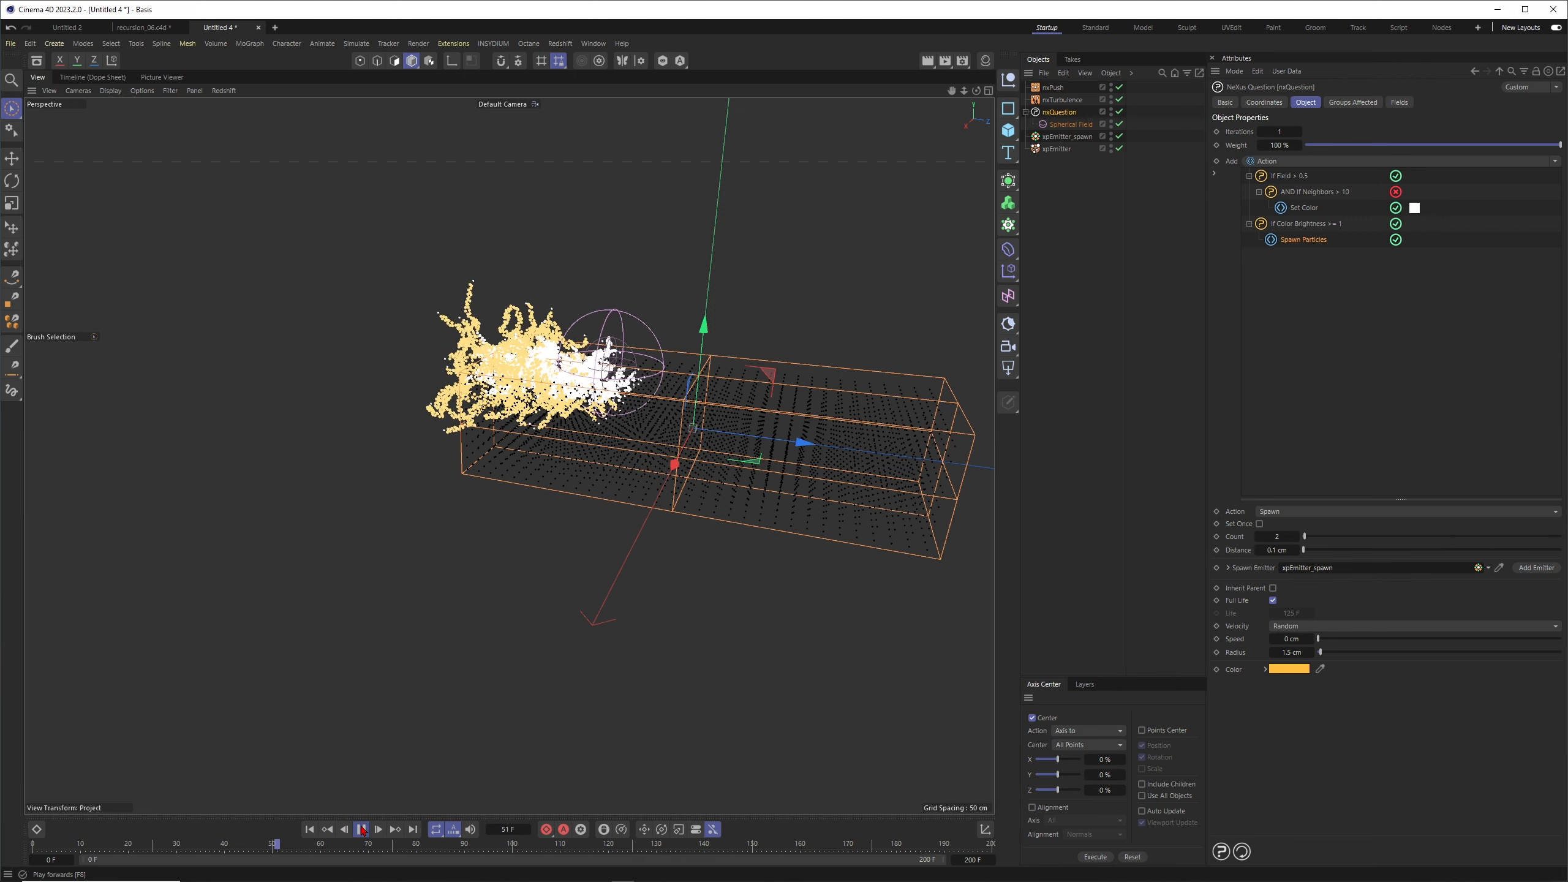
pyautogui.click(363, 830)
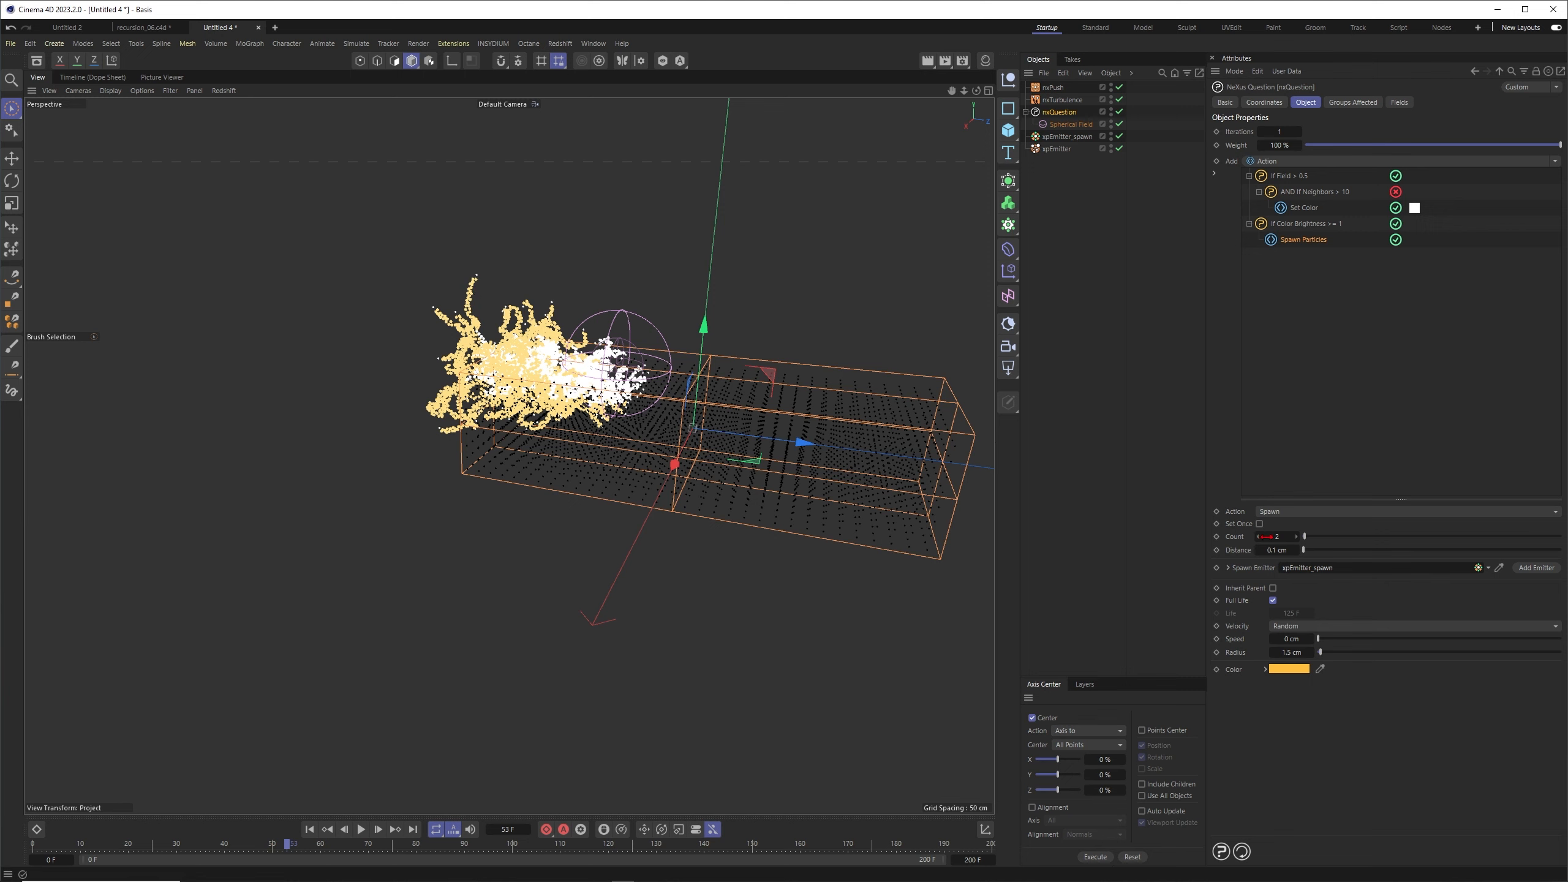
# Set the Spawn Particles Count to 1 and replay the simulation from the first frame for comparison.
pyautogui.click(1259, 535)
pyautogui.click(310, 829)
pyautogui.click(362, 829)
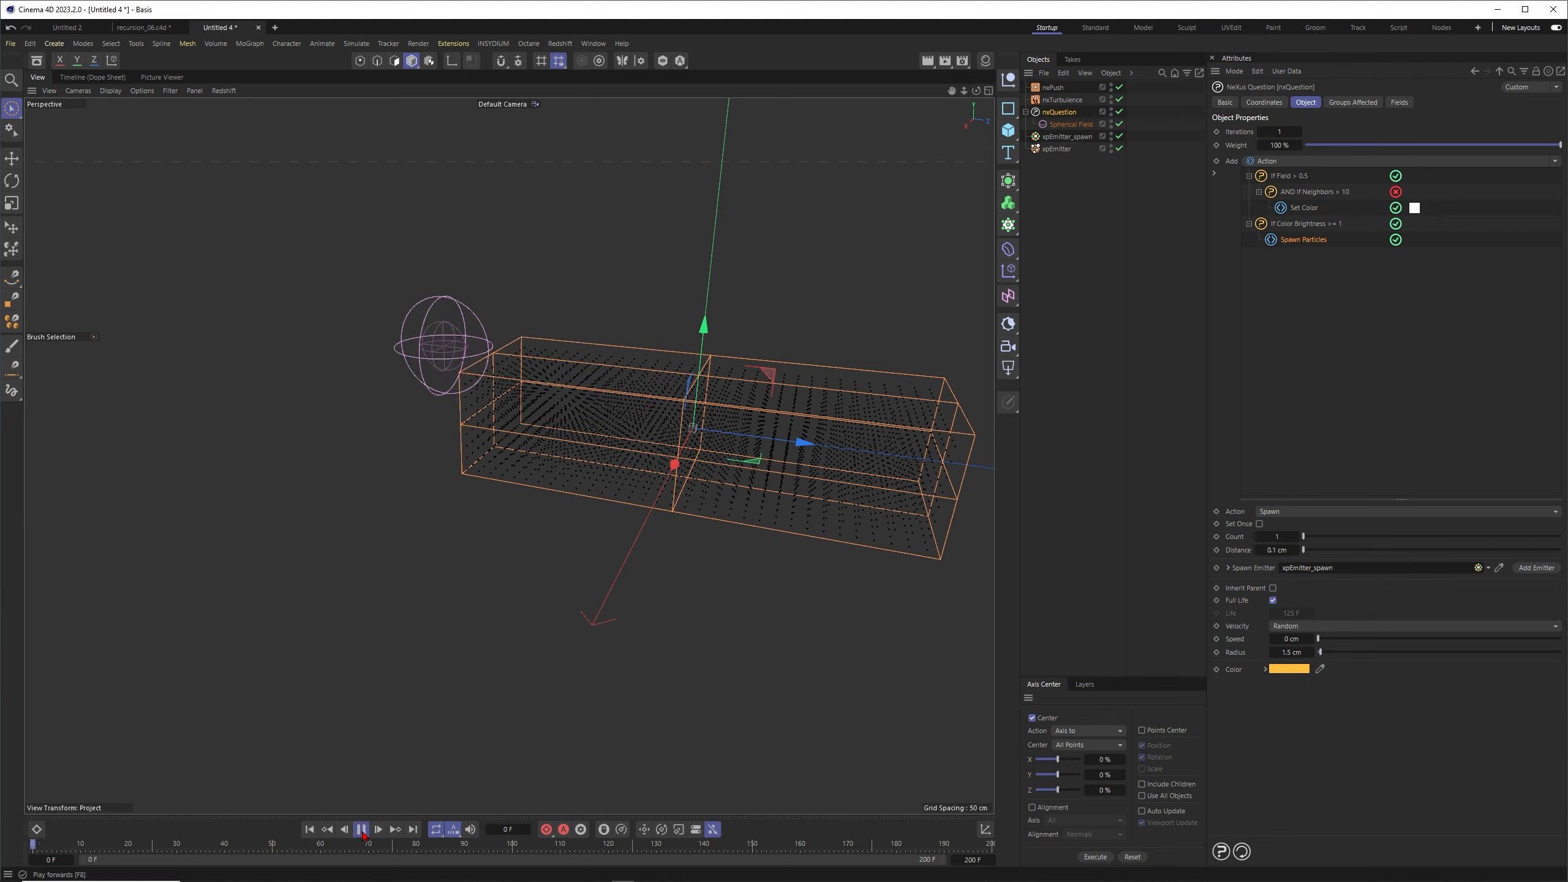
pyautogui.click(362, 828)
# Set the Spawn Particles Count to 2, replay the simulation from the first frame and inspect the growth from several angles.
pyautogui.click(1295, 536)
pyautogui.click(309, 829)
pyautogui.click(361, 829)
pyautogui.click(362, 828)
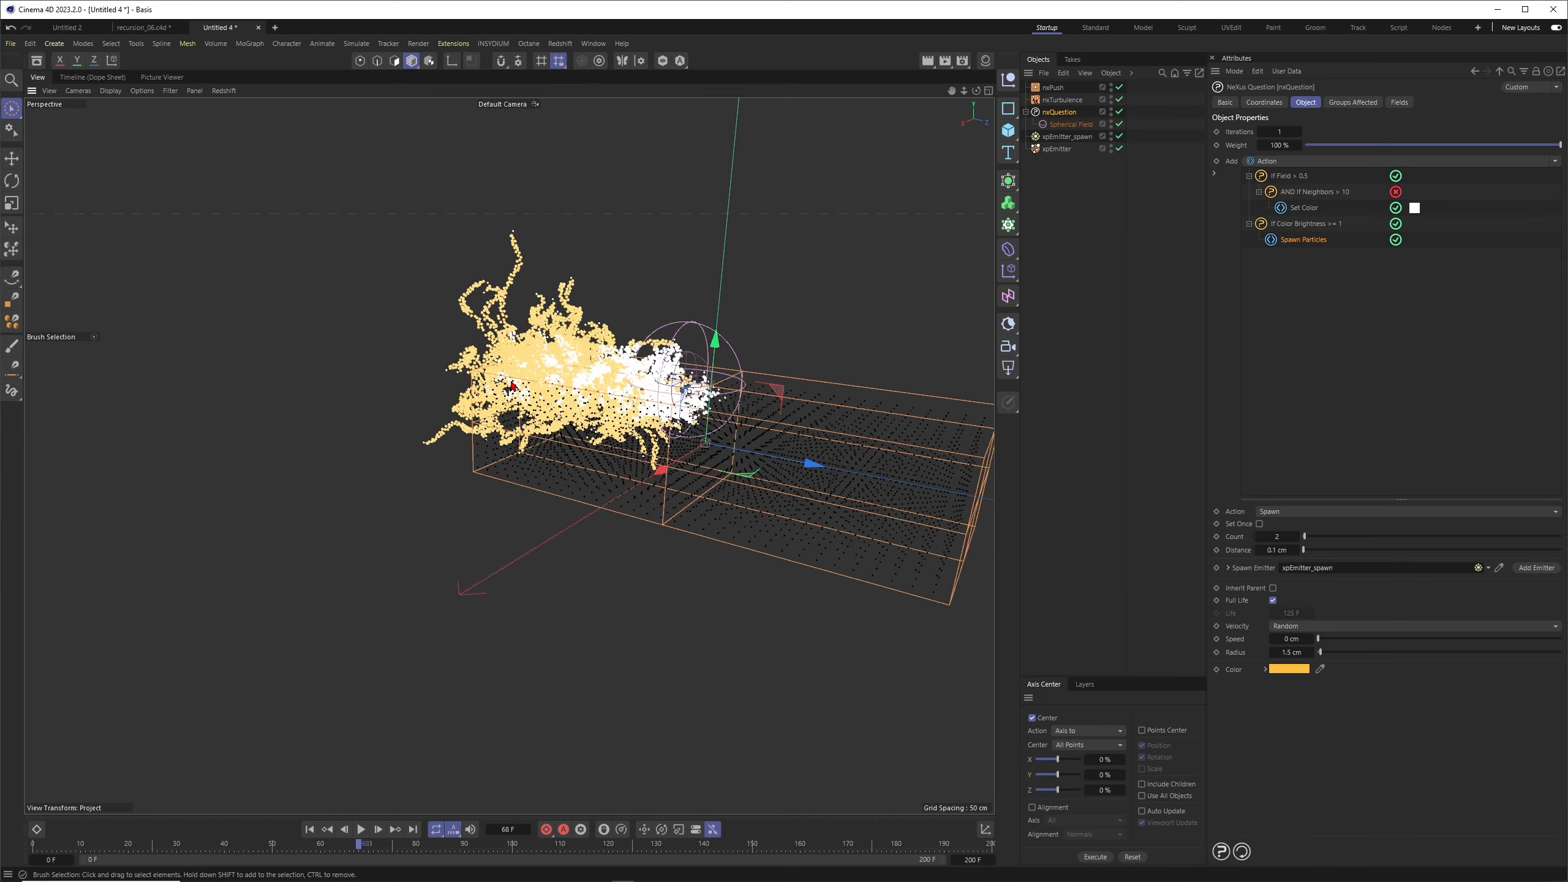
pyautogui.keyDown('alt'); pyautogui.moveTo(435, 380); pyautogui.dragTo(501, 394); pyautogui.keyUp('alt')
pyautogui.keyDown('alt'); pyautogui.moveTo(491, 389); pyautogui.dragTo(520, 380, button='right'); pyautogui.keyUp('alt')
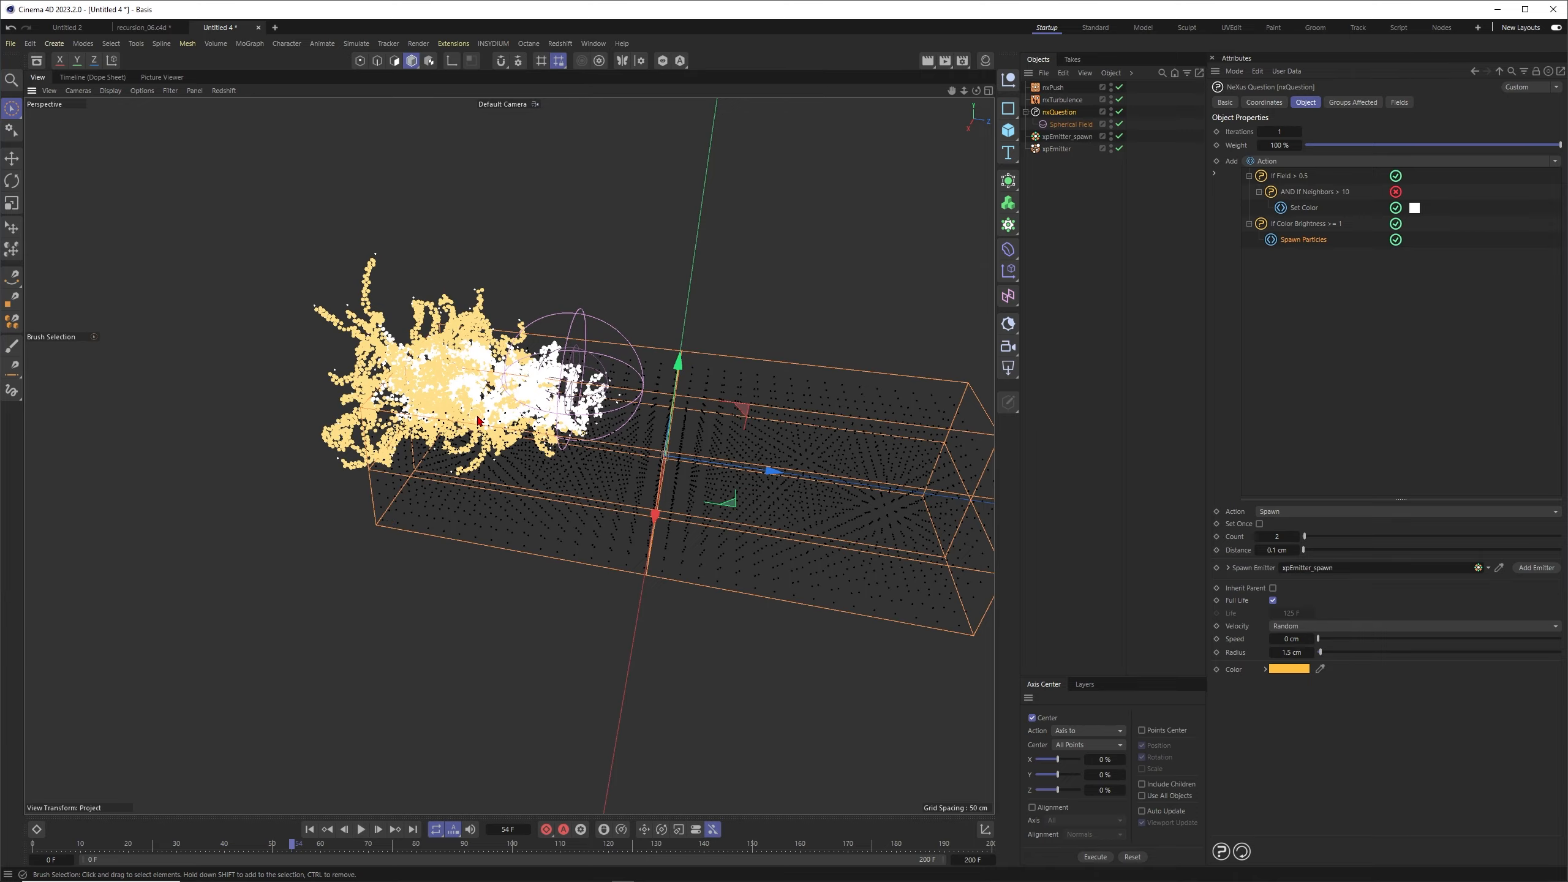
pyautogui.keyDown('alt'); pyautogui.moveTo(477, 420); pyautogui.dragTo(449, 381); pyautogui.keyUp('alt')
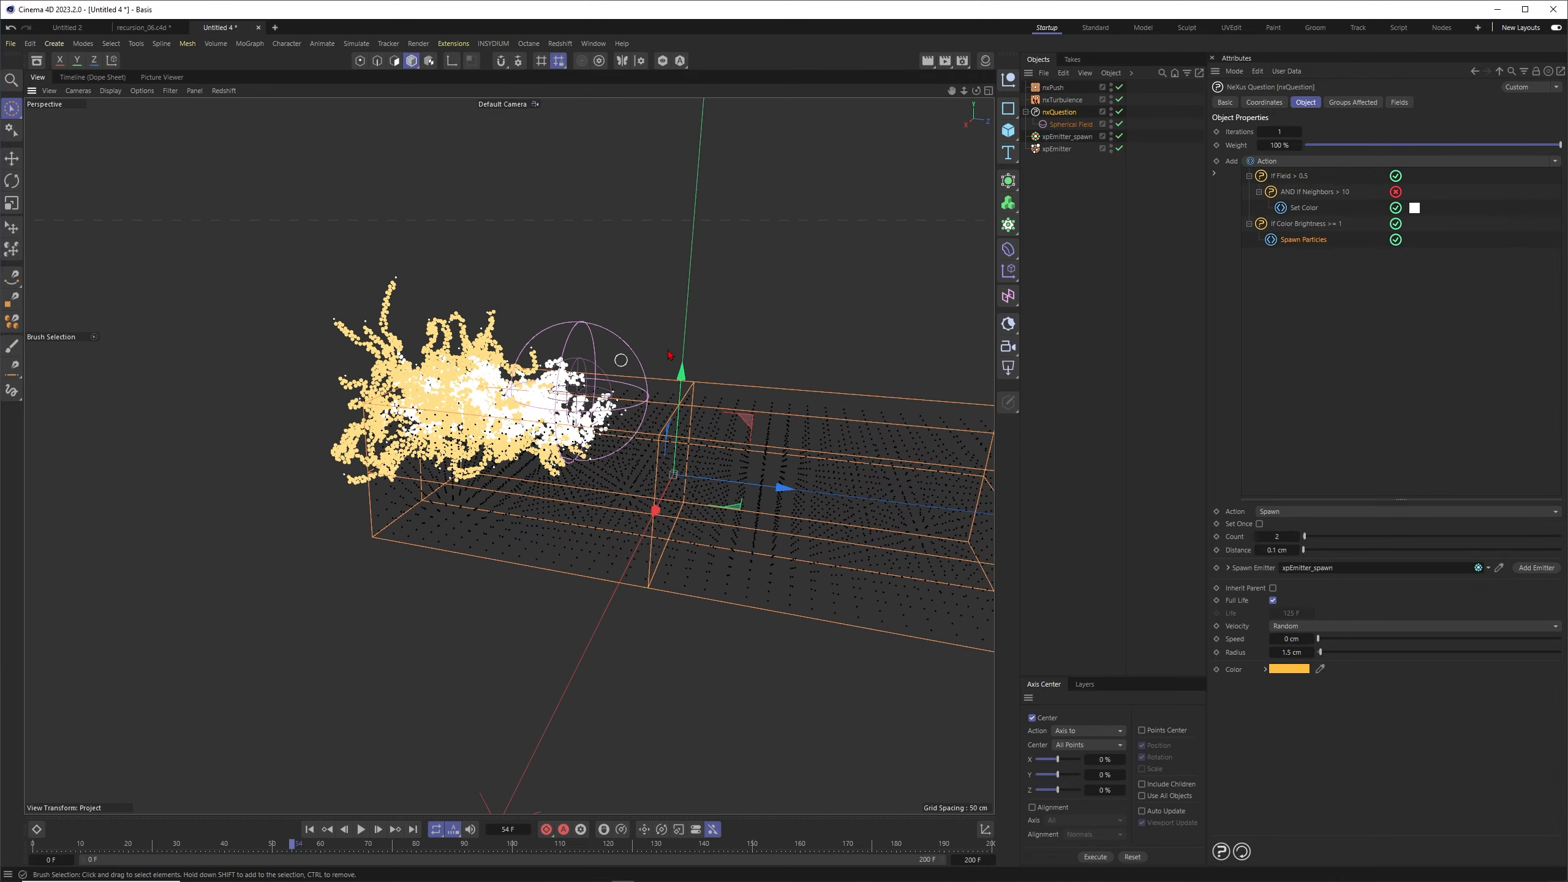
# Color xpEmitter_spawn's particles with Gradient (Parameter) by Distance Traveled, with a white-to-blue gradient and a Max of 30 cm.
pyautogui.click(1073, 137)
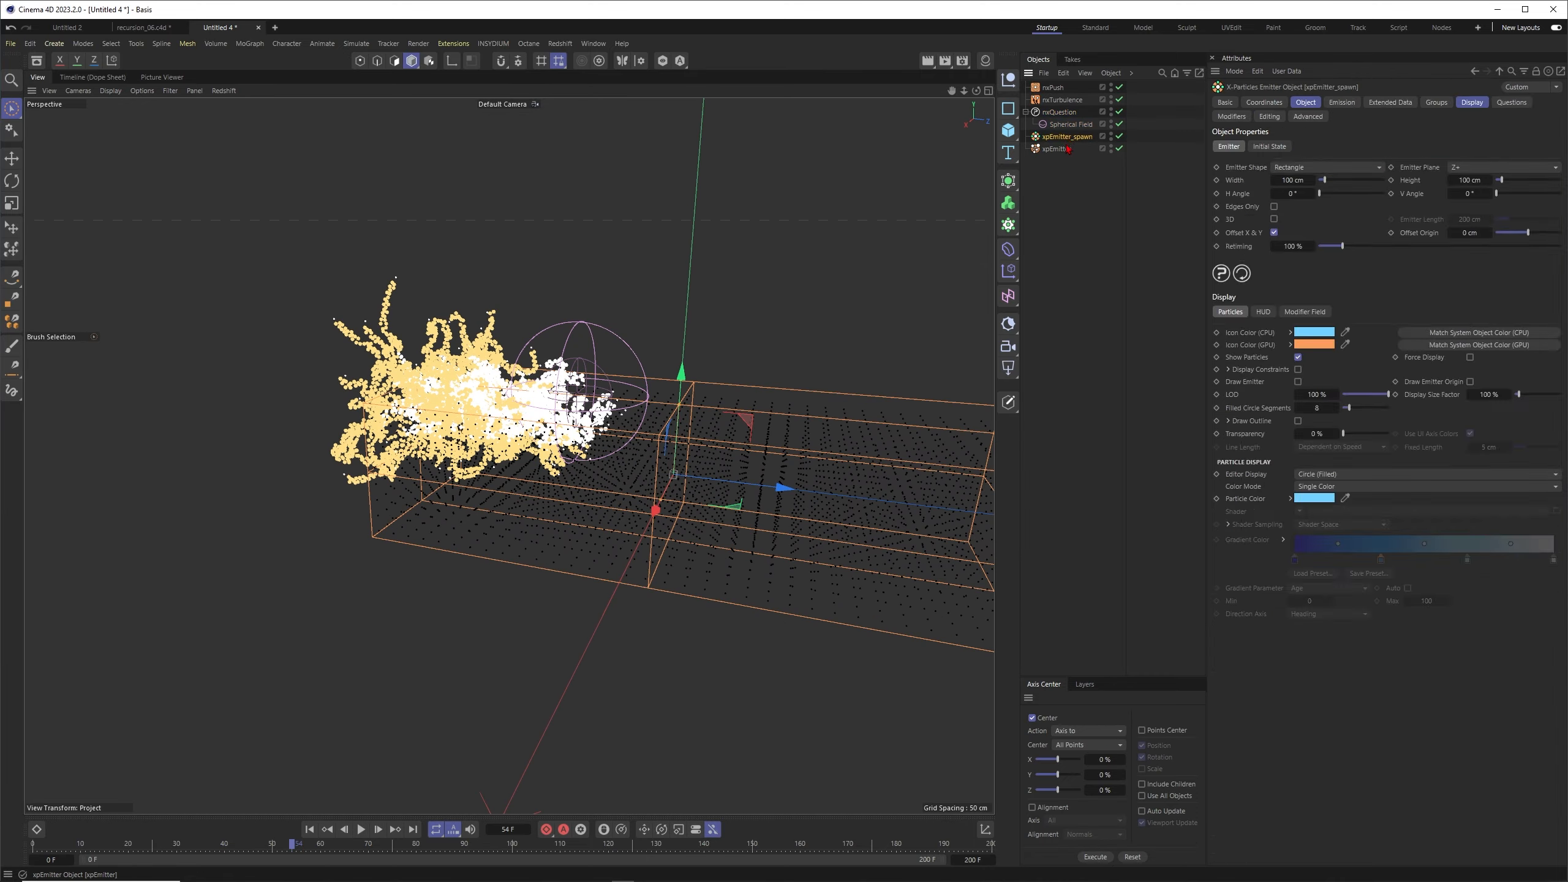
pyautogui.click(1426, 486)
pyautogui.click(1327, 523)
pyautogui.click(1328, 588)
pyautogui.click(1318, 623)
pyautogui.rightClick(1423, 543)
pyautogui.doubleClick(1424, 600)
pyautogui.write('30')
pyautogui.press('Return')
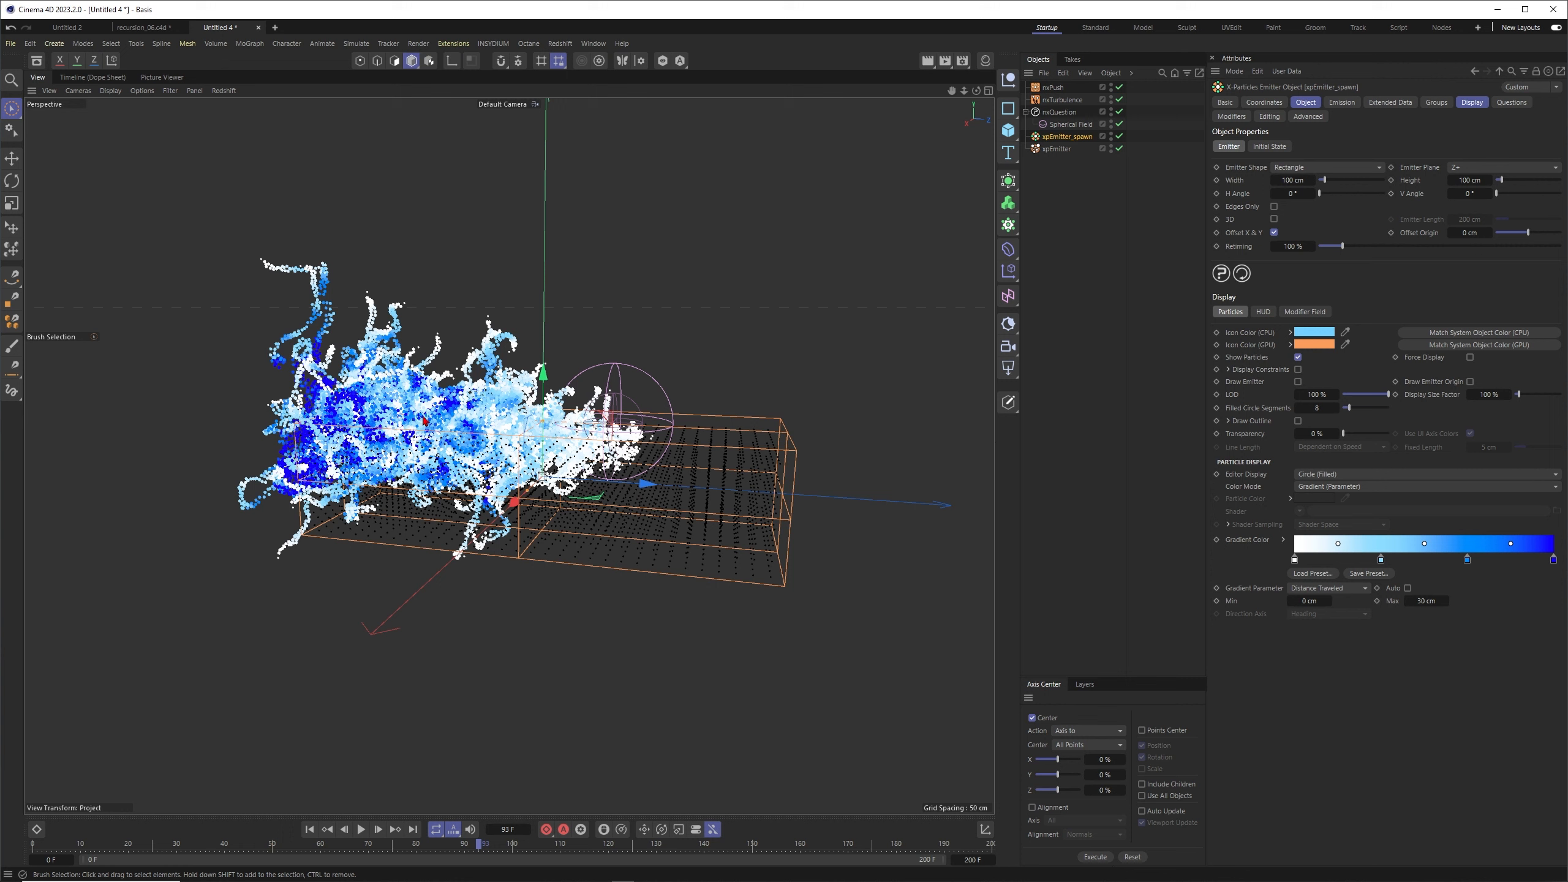
# Play the simulation further to examine the distance-based particle coloring from another angle.
pyautogui.keyDown('alt'); pyautogui.moveTo(424, 408); pyautogui.dragTo(971, 539); pyautogui.keyUp('alt')
pyautogui.keyDown('alt'); pyautogui.moveTo(452, 438); pyautogui.dragTo(501, 469); pyautogui.keyUp('alt')
pyautogui.click(362, 829)
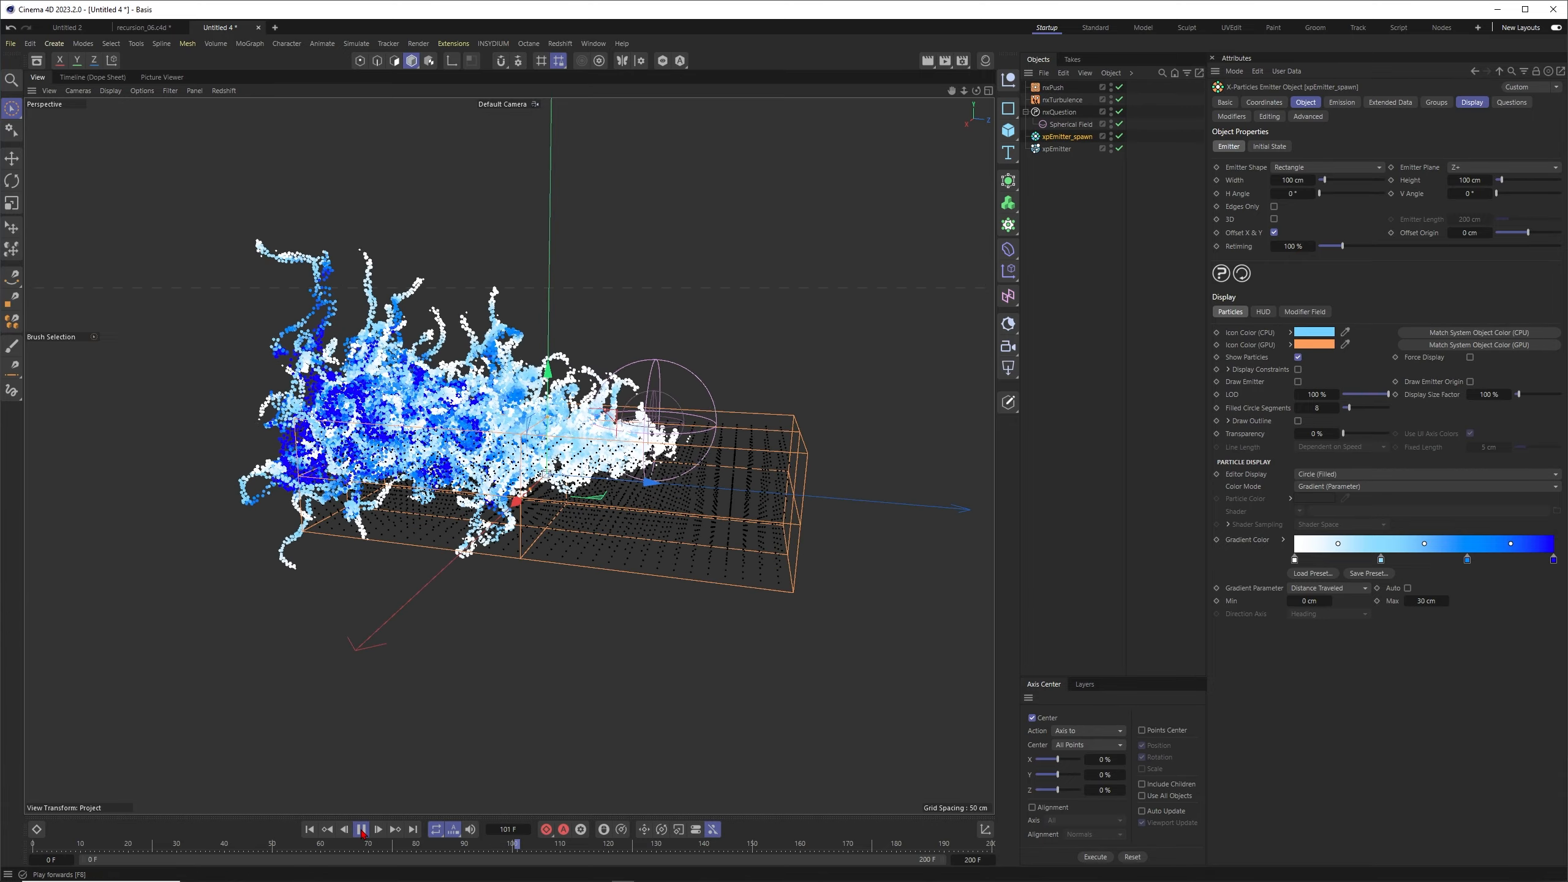
pyautogui.click(362, 830)
# Remove the white knot from the particle gradient, move the light blue knot near its start, and continue the simulation.
pyautogui.moveTo(1294, 559); pyautogui.dragTo(1295, 617)
pyautogui.moveTo(1381, 559); pyautogui.dragTo(1302, 559)
pyautogui.click(361, 830)
pyautogui.click(361, 829)
pyautogui.keyDown('alt'); pyautogui.moveTo(525, 222); pyautogui.dragTo(541, 253); pyautogui.keyUp('alt')
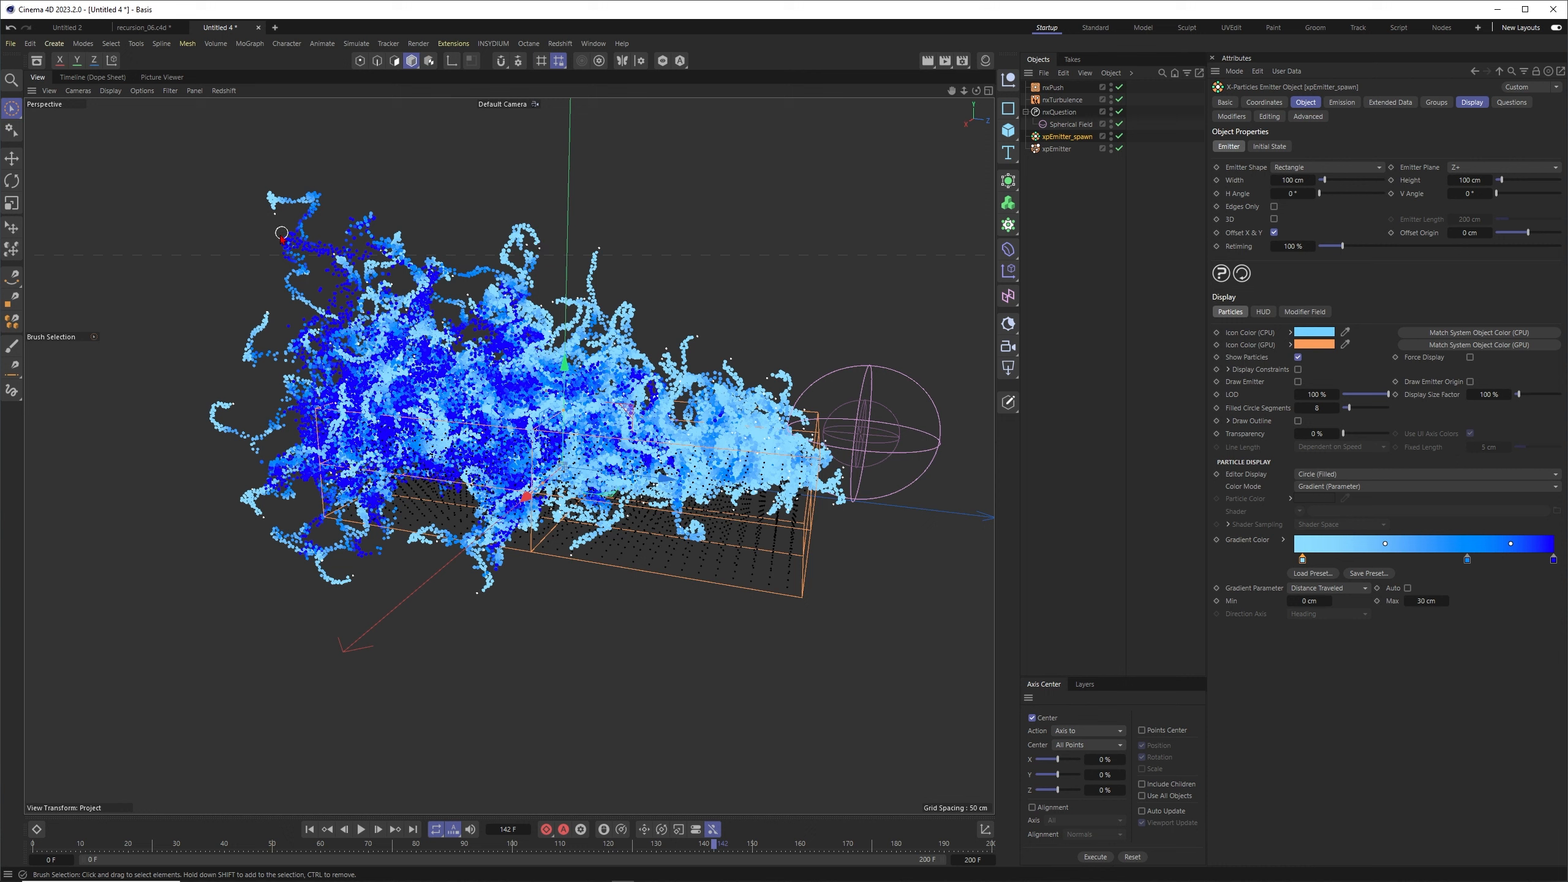
# Advance the simulation frame by frame, then play it from the beginning to examine how the strands grow.
pyautogui.press('g')
pyautogui.press('g')
pyautogui.press('g')
pyautogui.press('g')
pyautogui.press('g')
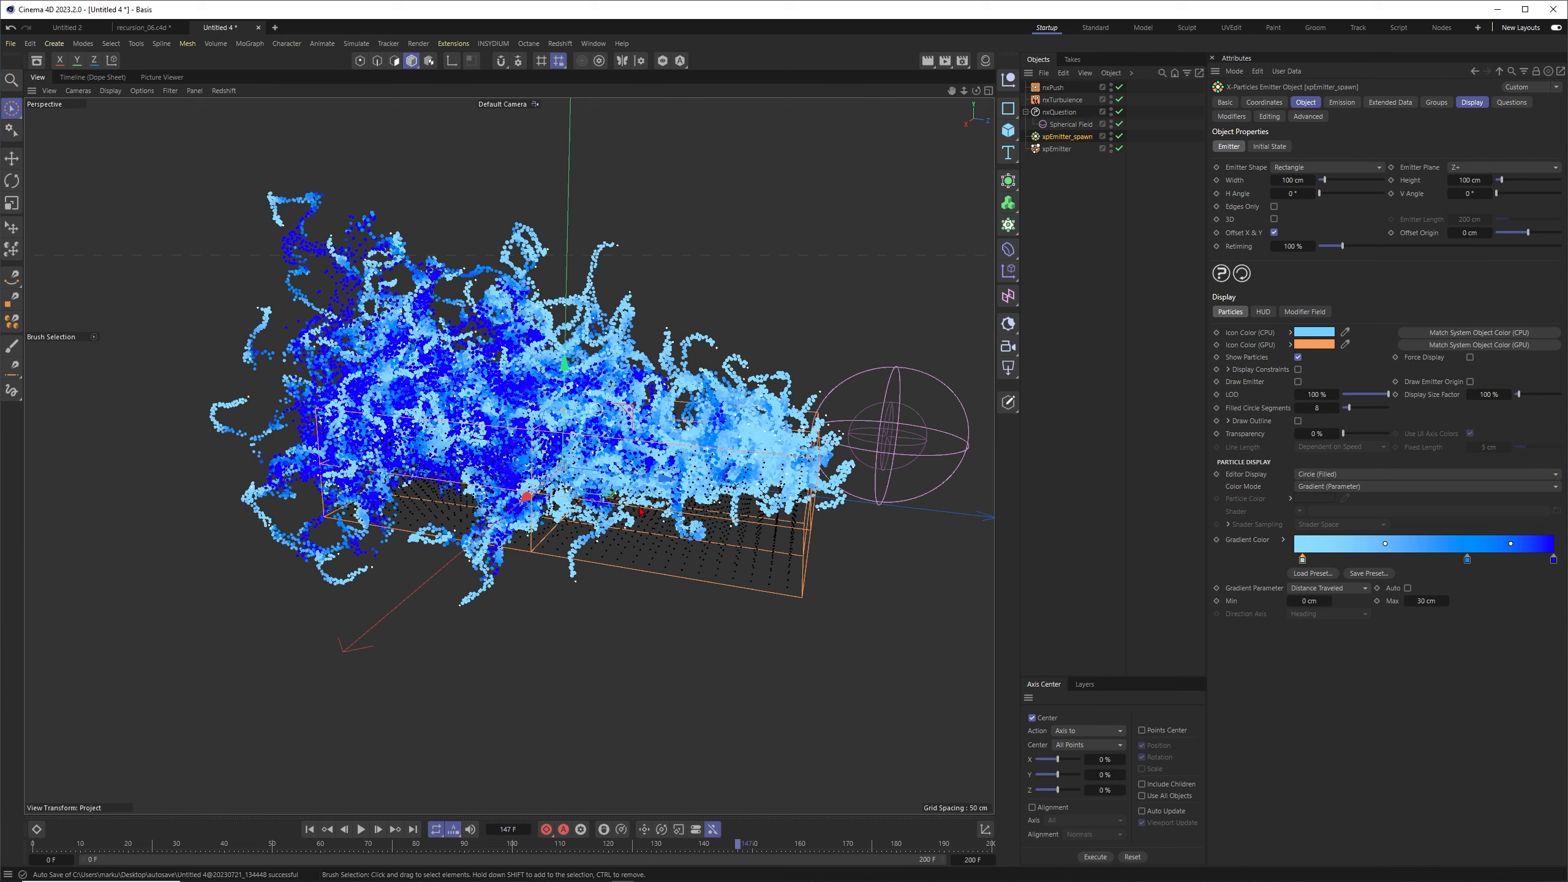
pyautogui.click(362, 829)
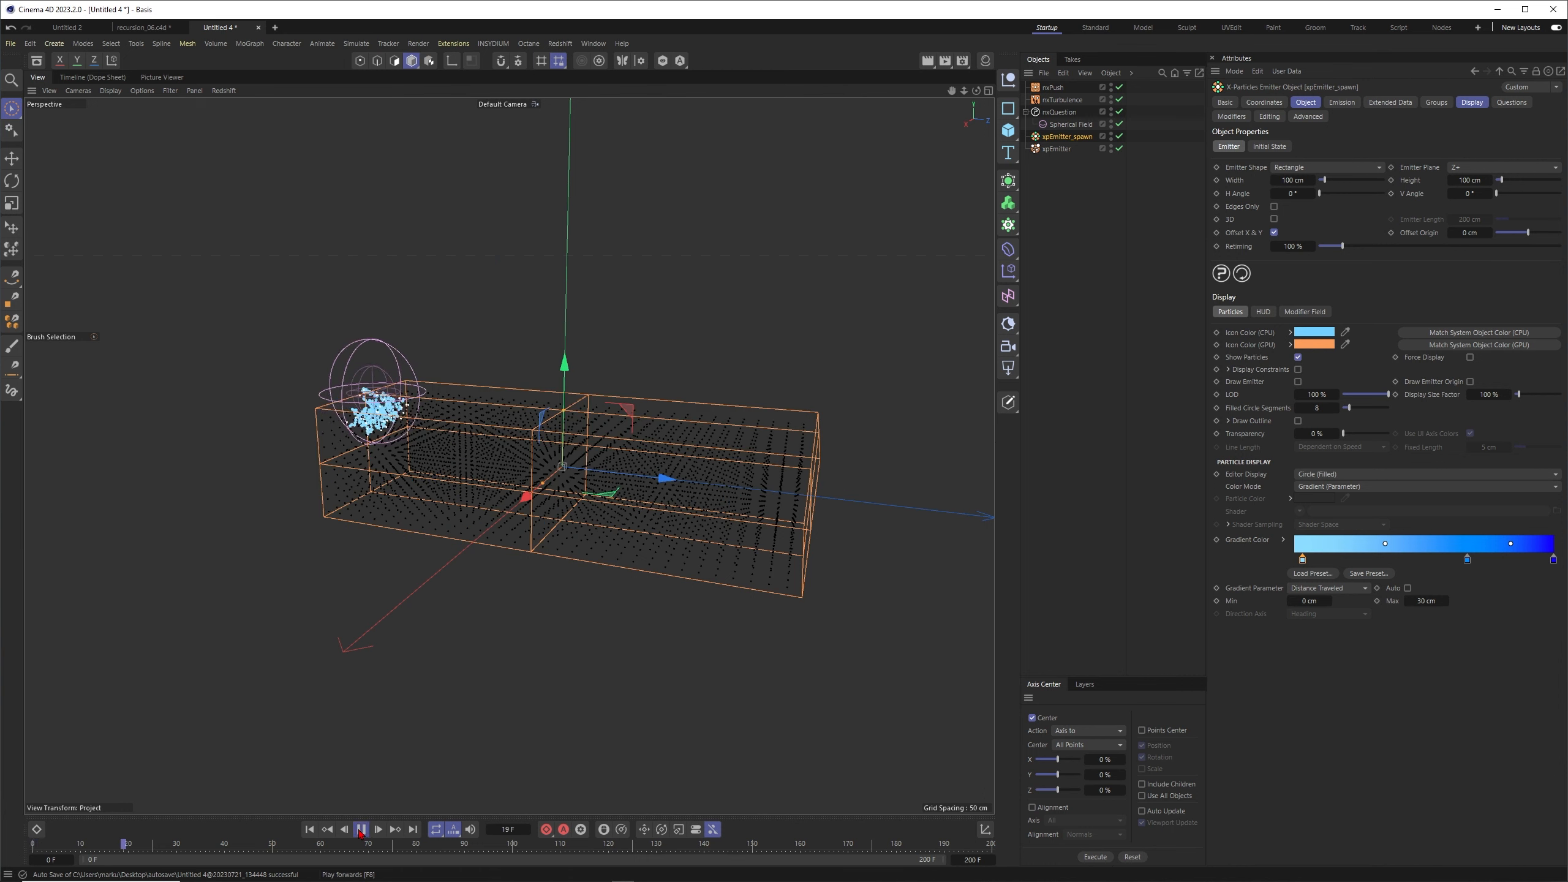
pyautogui.click(362, 829)
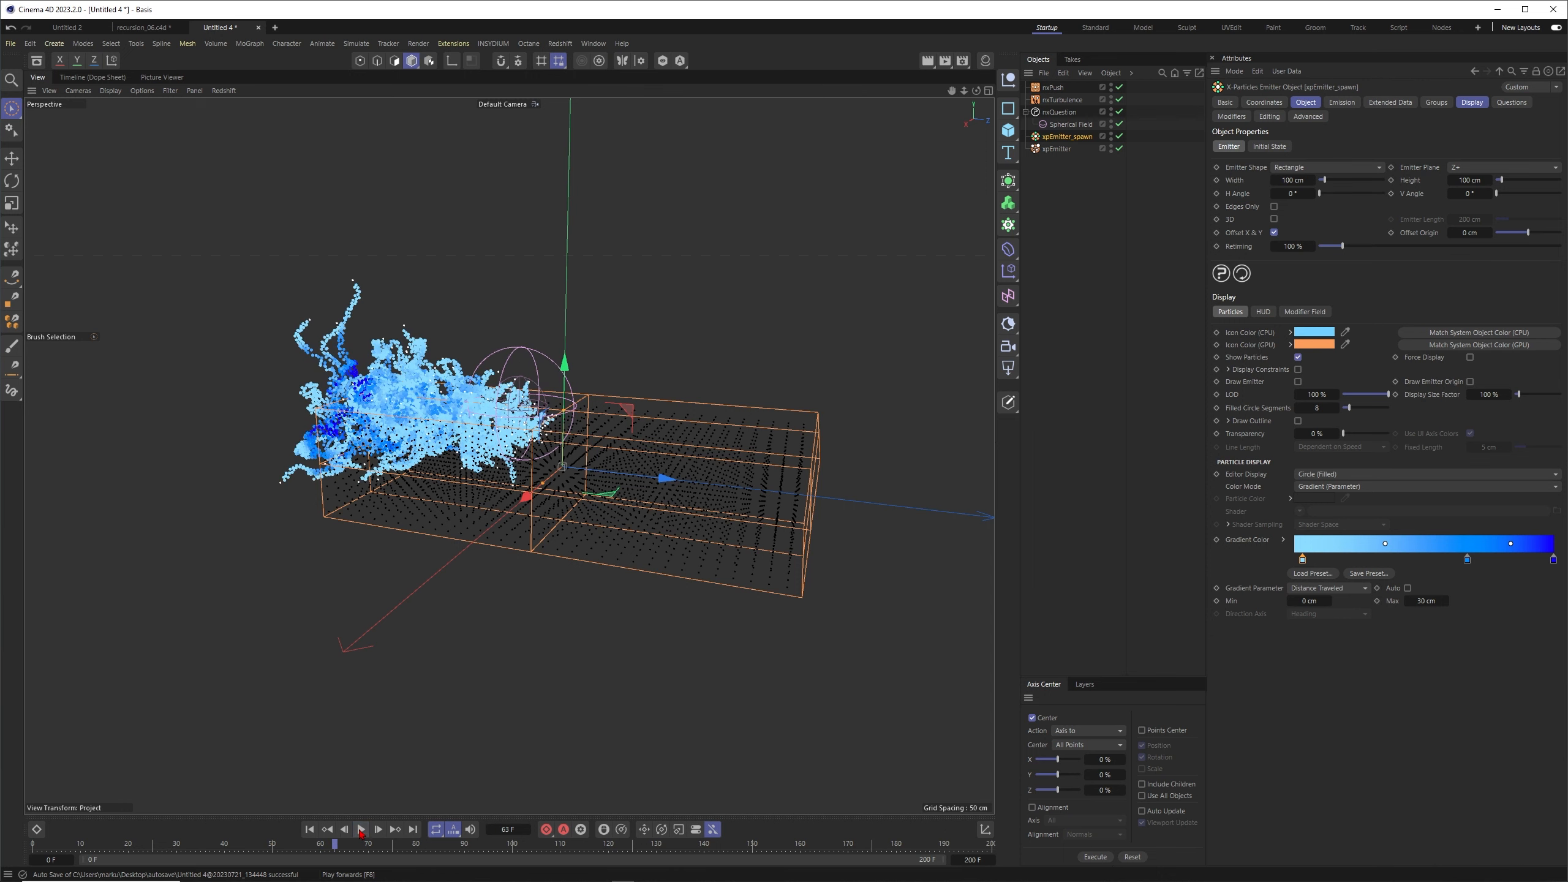
# Add a new question to nxQuestion and place it at the root level below the Spawn Particles branch.
pyautogui.click(1059, 112)
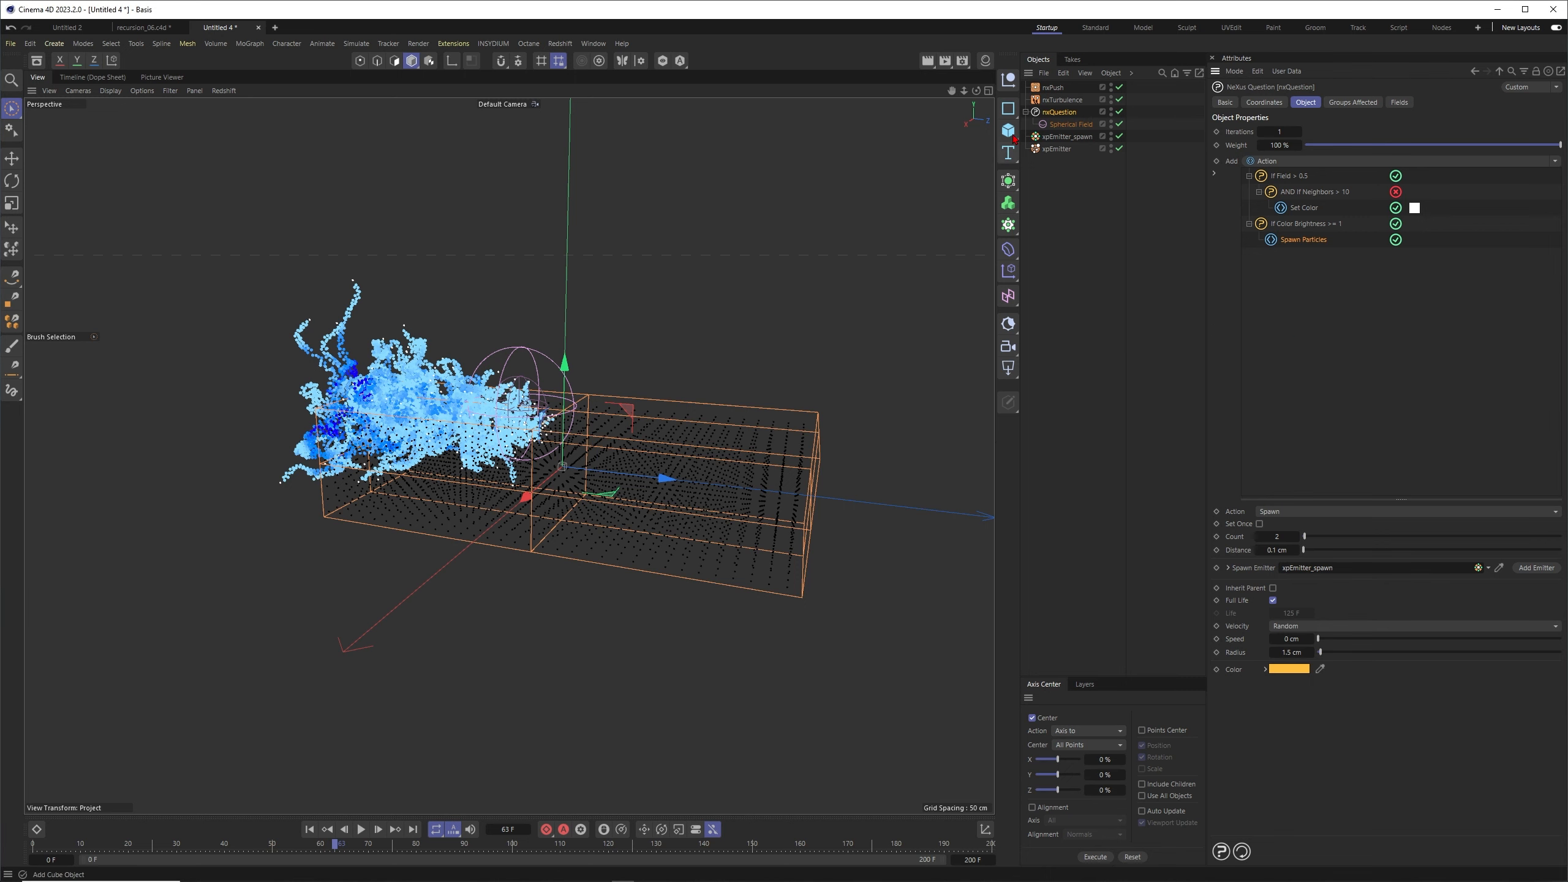
pyautogui.click(1555, 162)
pyautogui.click(1554, 178)
pyautogui.click(1298, 256)
pyautogui.moveTo(1304, 259); pyautogui.dragTo(1275, 302)
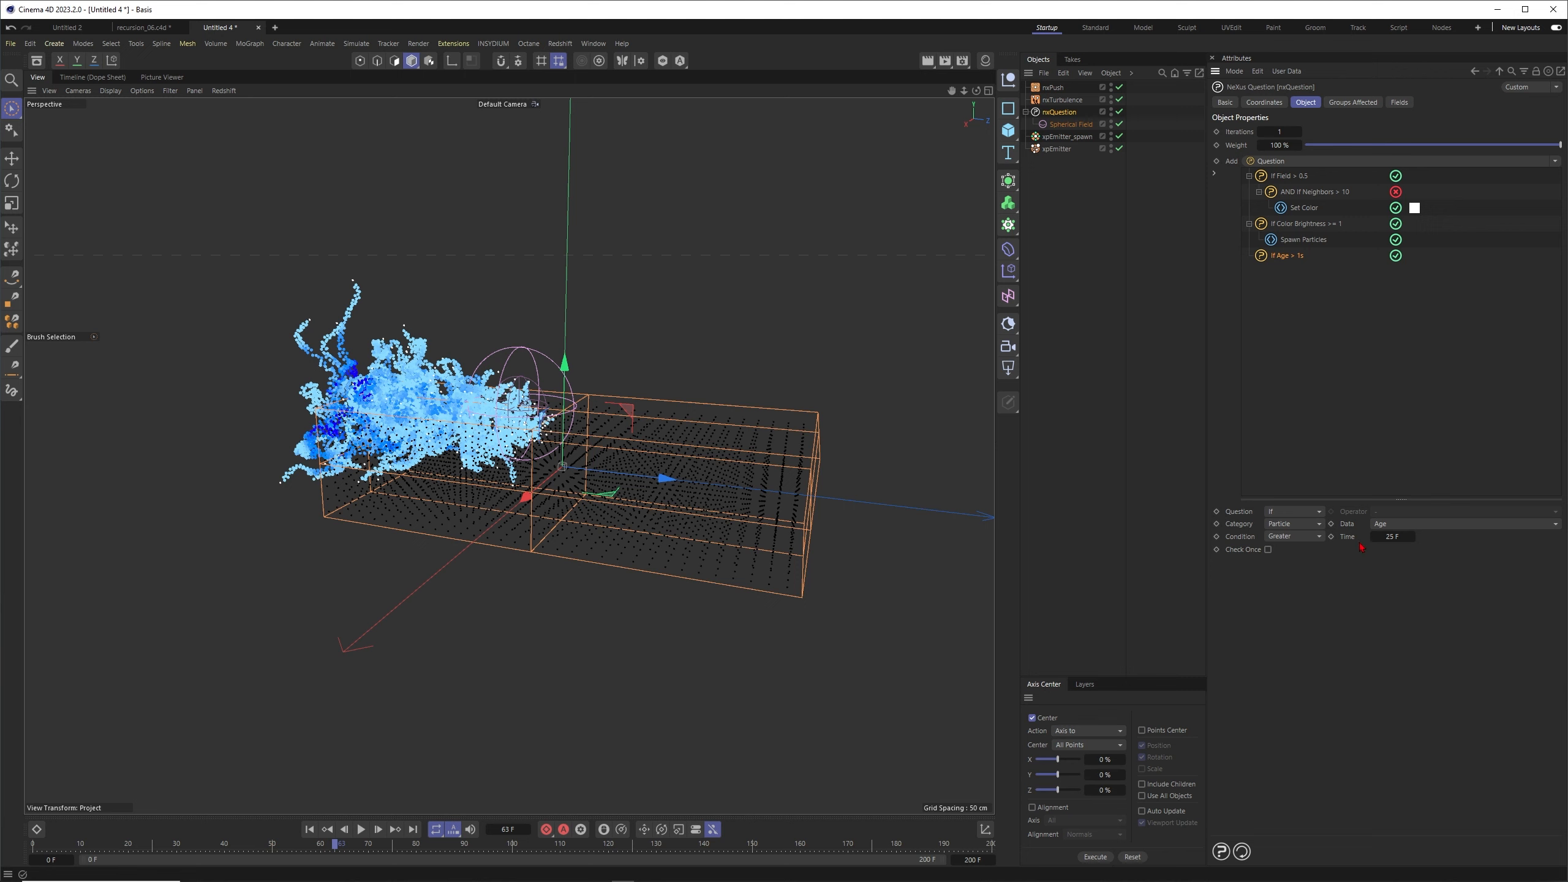
# Make the new question check whether particle Traveled distance is Within 50 cm to 100 cm.
pyautogui.click(1555, 529)
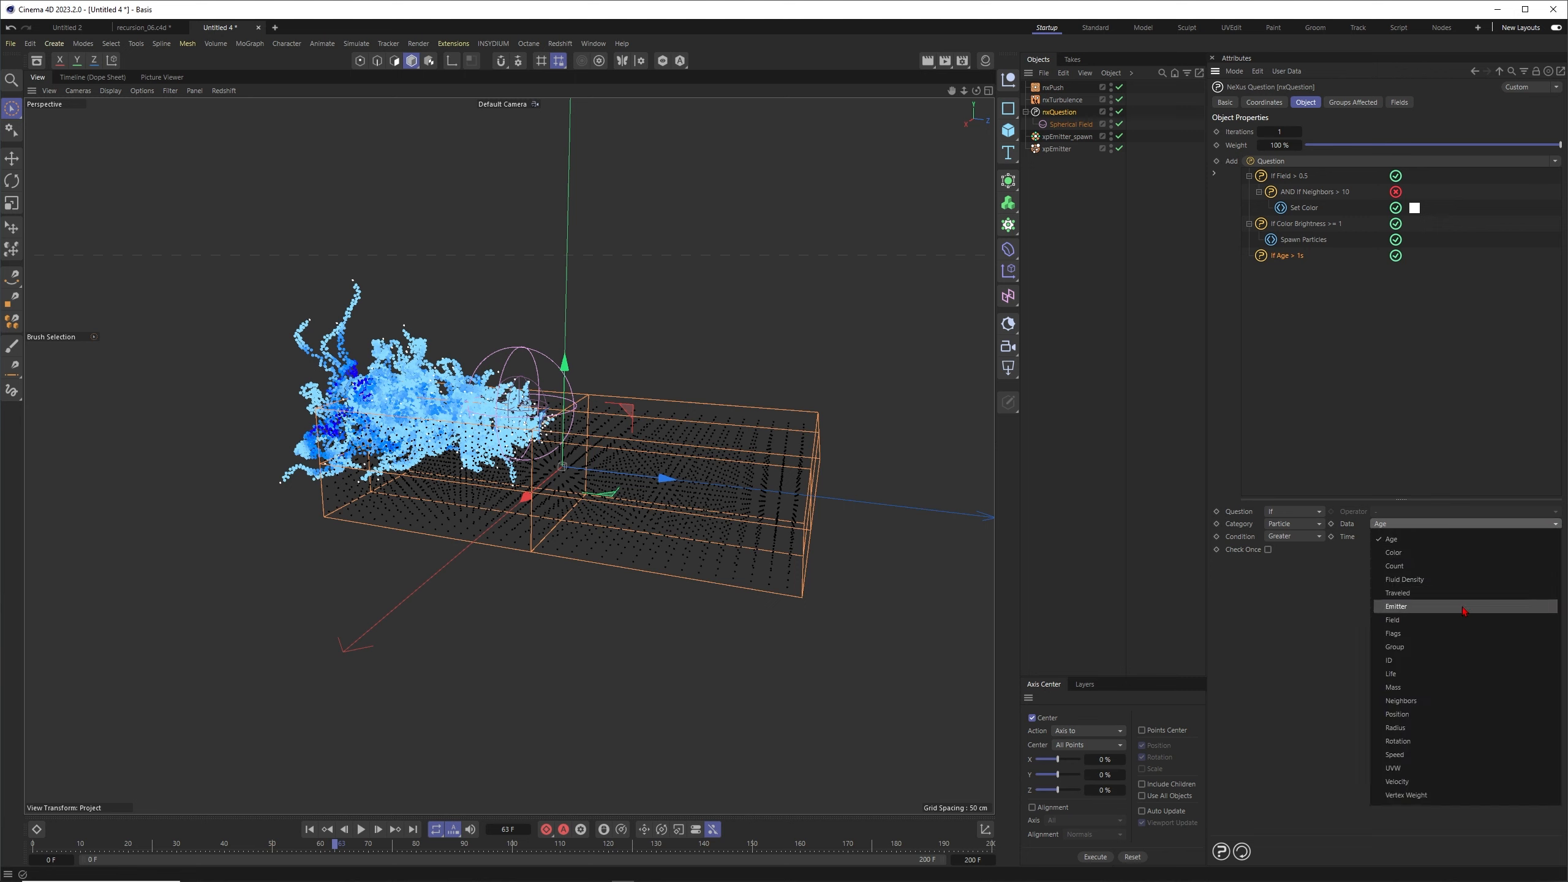
pyautogui.click(1423, 600)
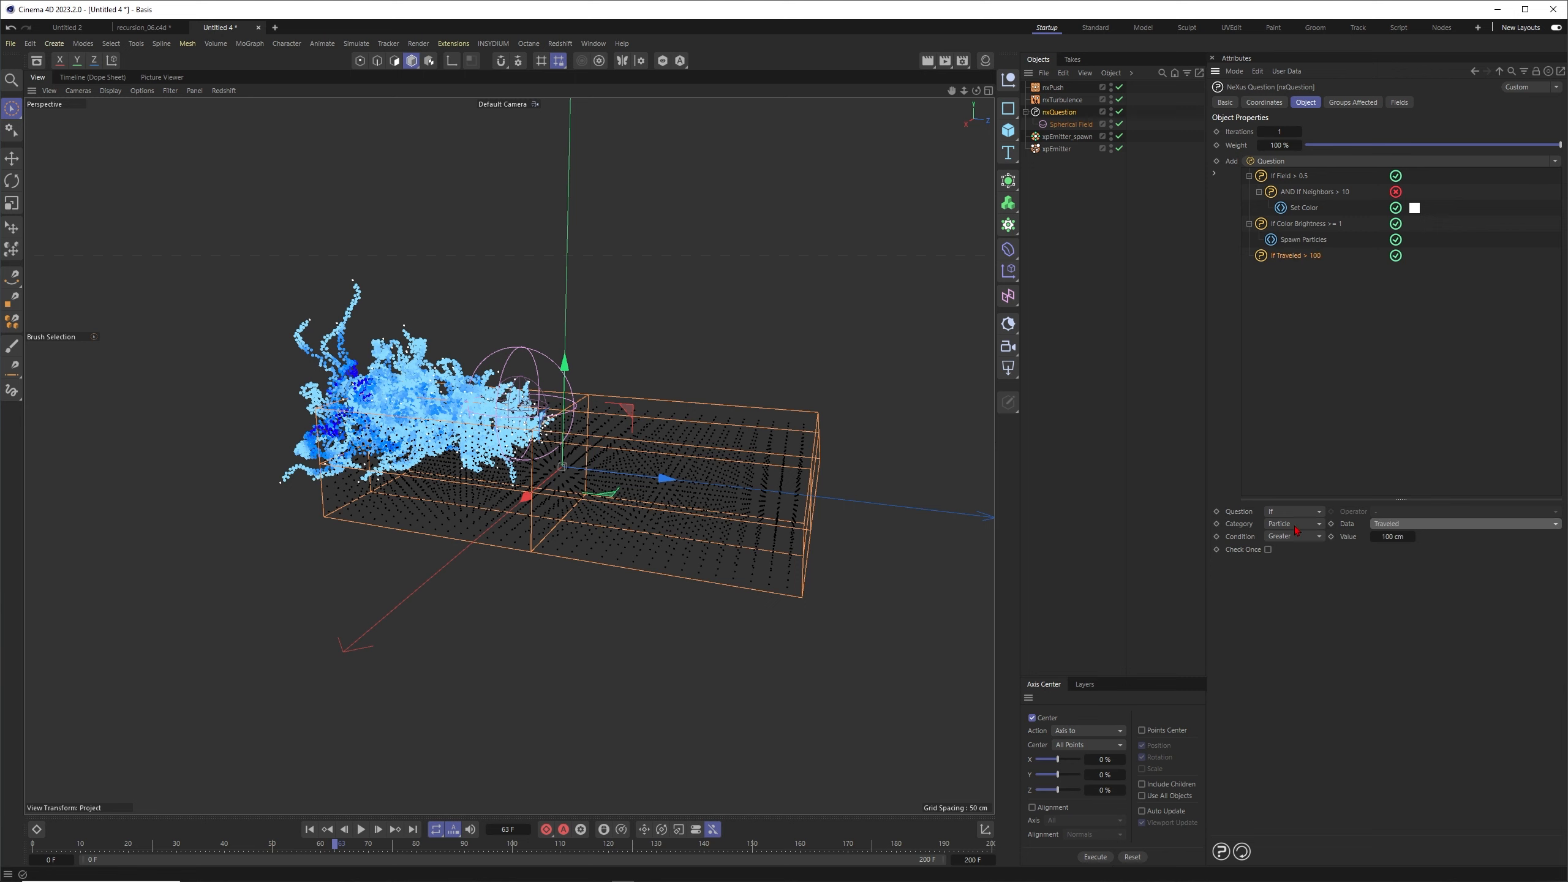
pyautogui.click(1316, 537)
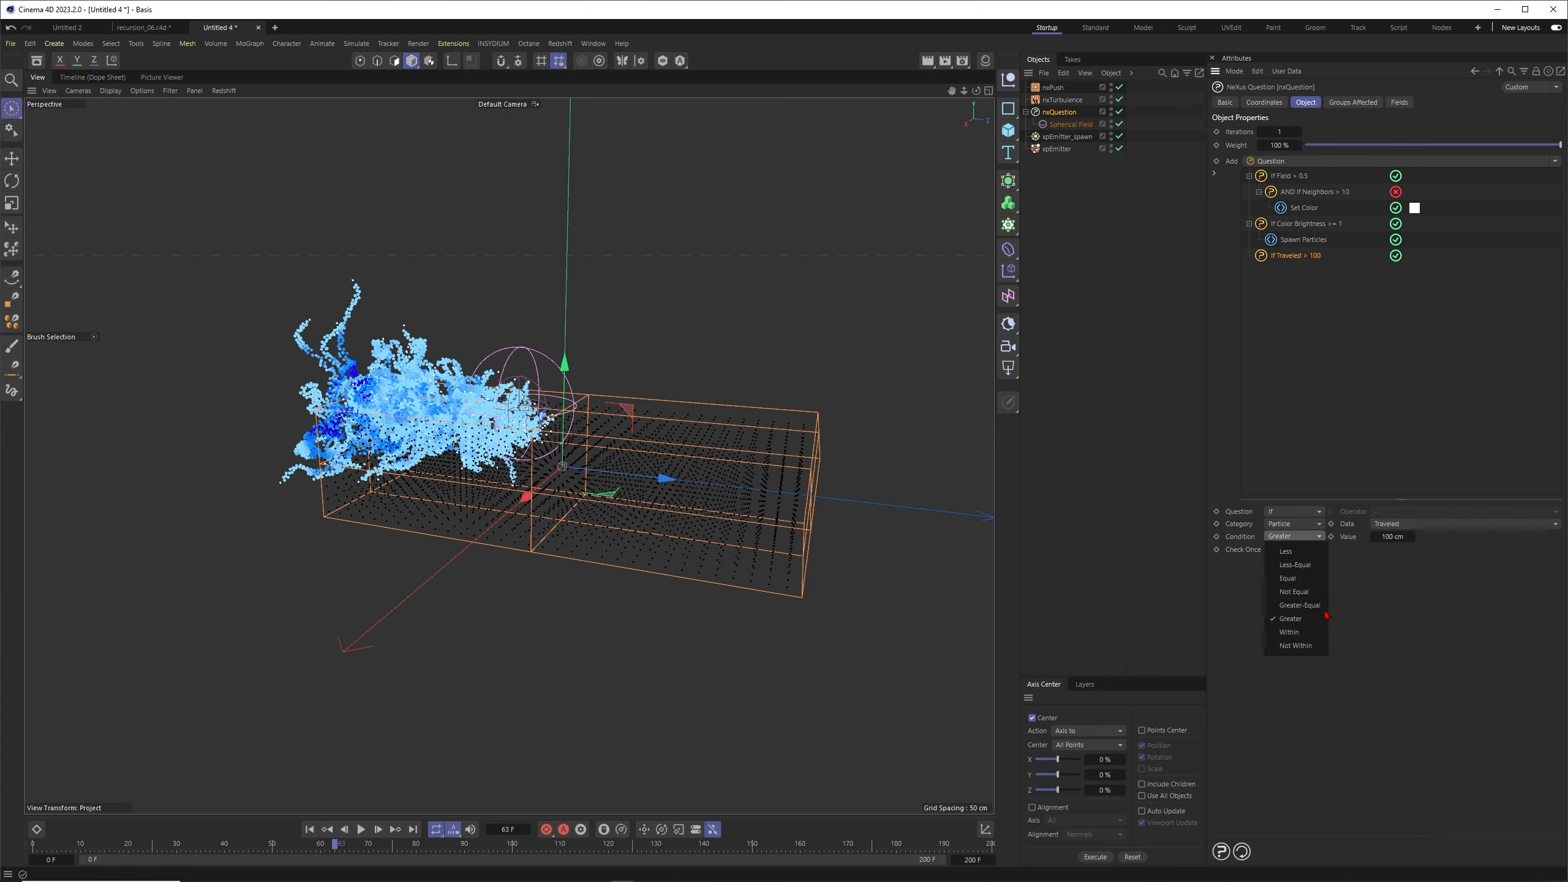
pyautogui.click(1297, 633)
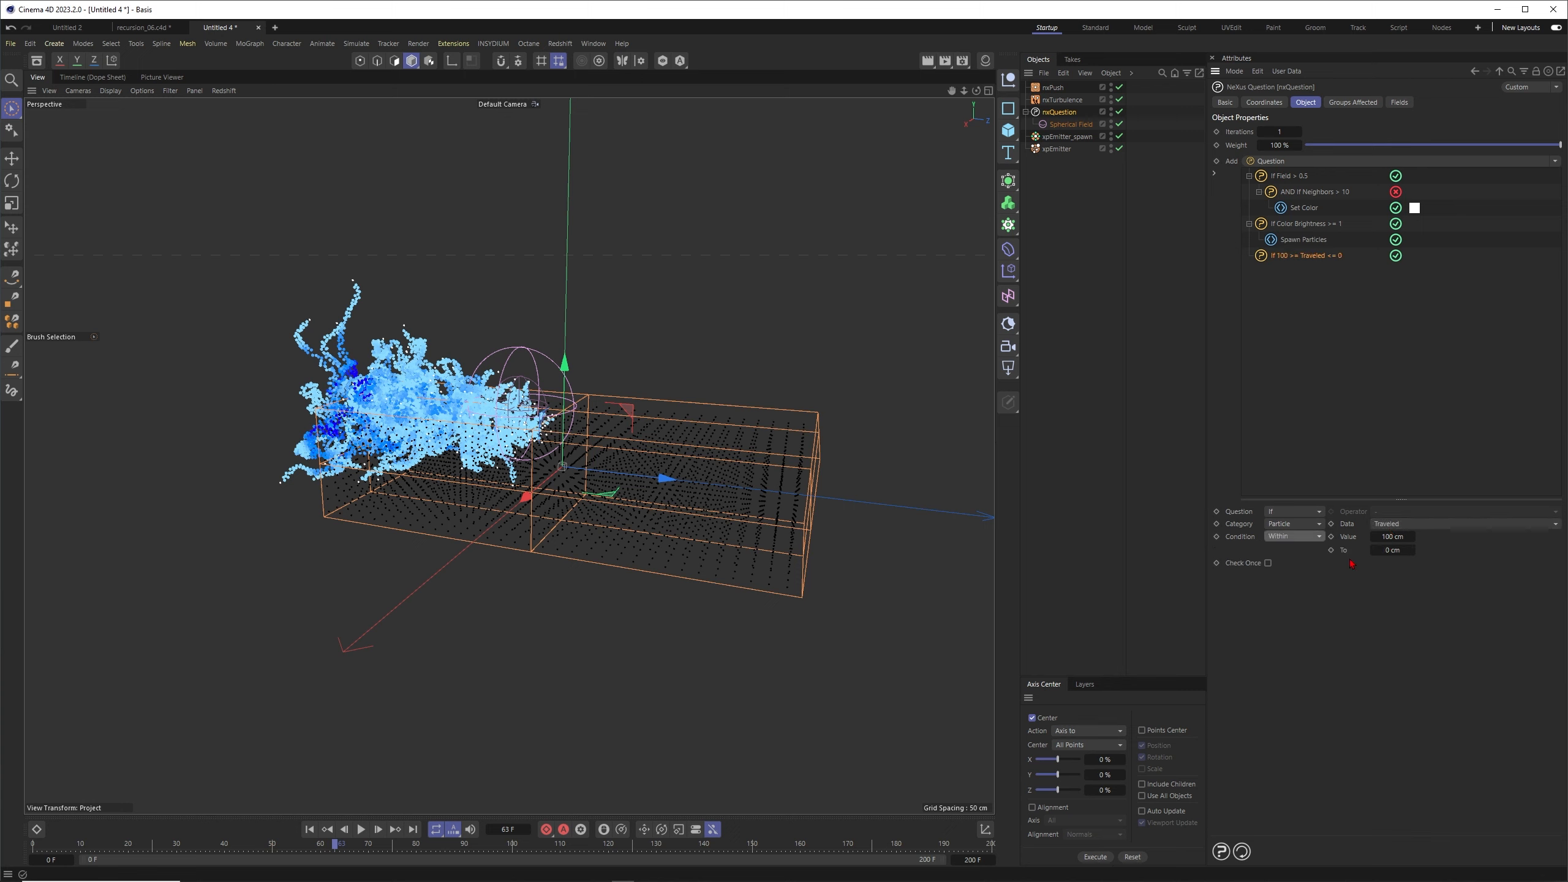
pyautogui.doubleClick(1393, 536)
pyautogui.write('50')
pyautogui.press('Tab')
pyautogui.write('100')
pyautogui.press('Return')
# Add an action under the Traveled question and make it set the particles' Speed.
pyautogui.click(1308, 161)
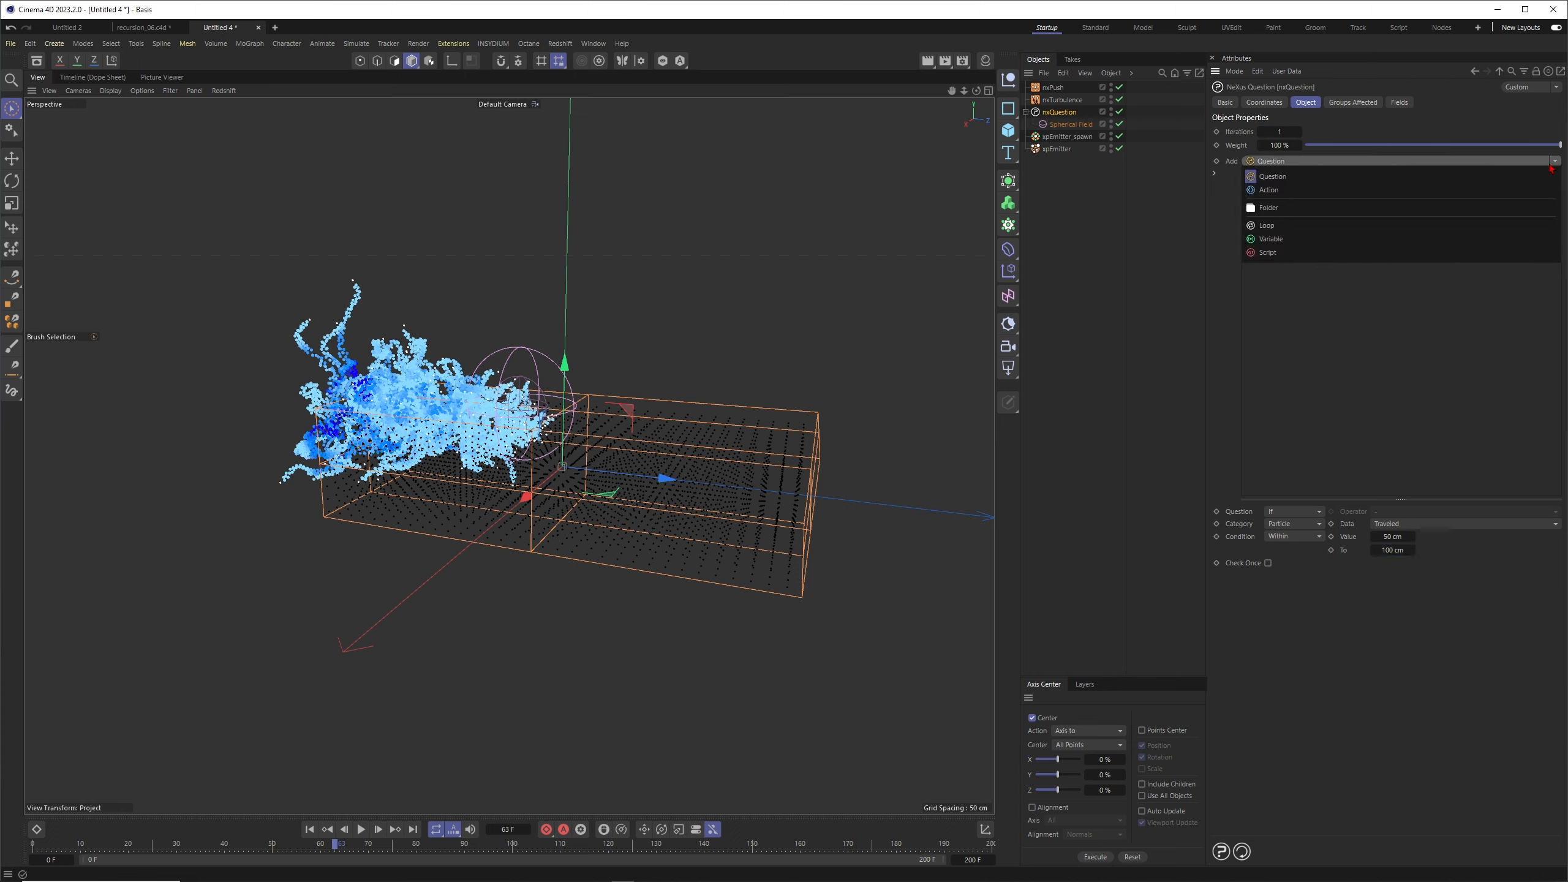
pyautogui.click(1290, 191)
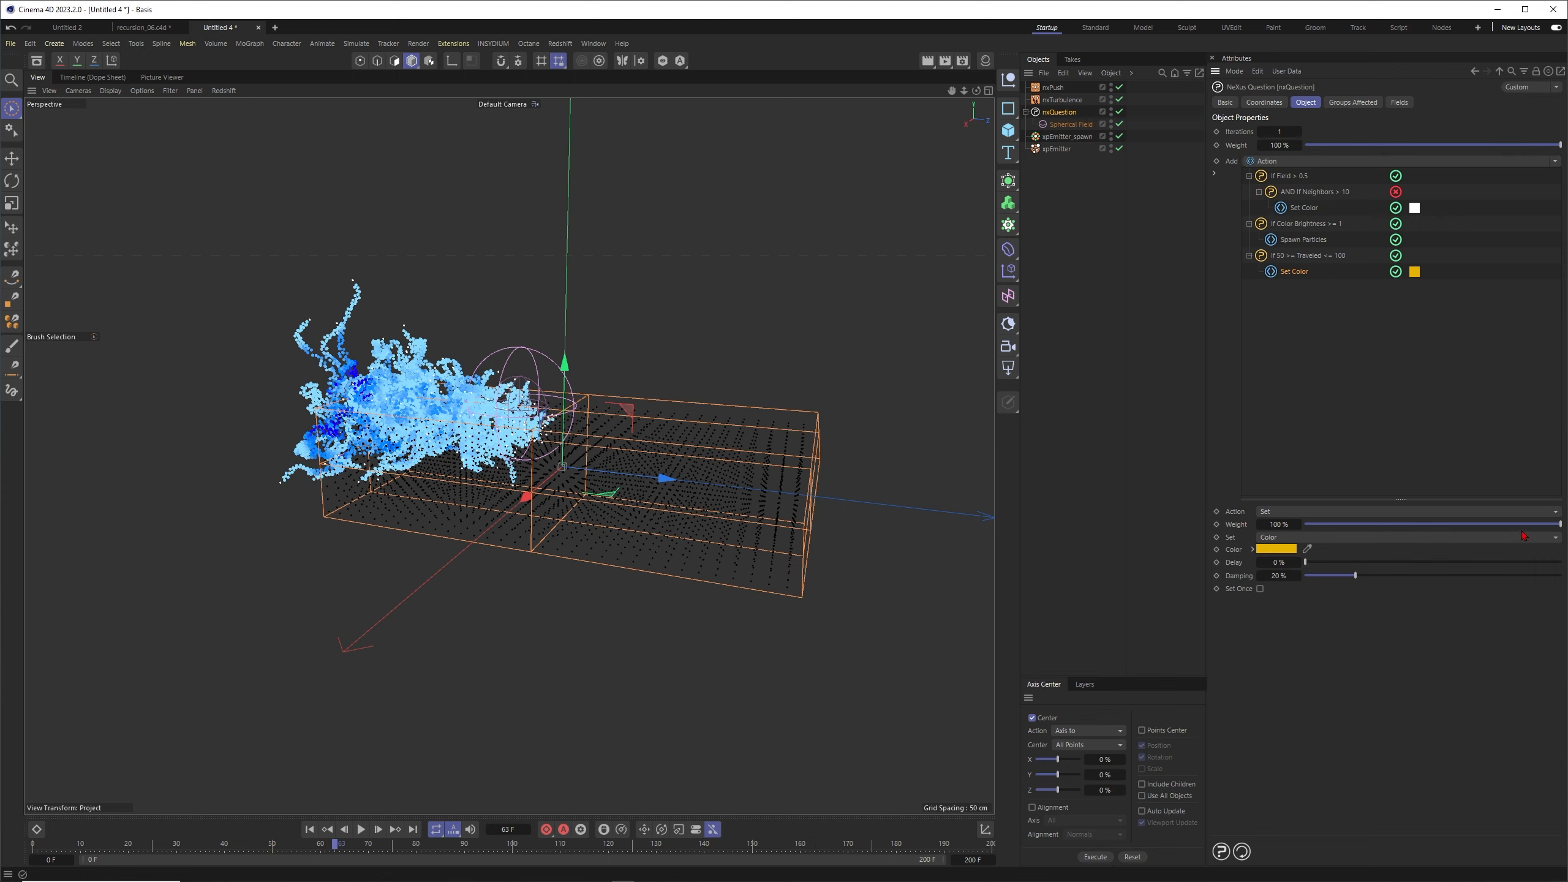
pyautogui.click(1554, 540)
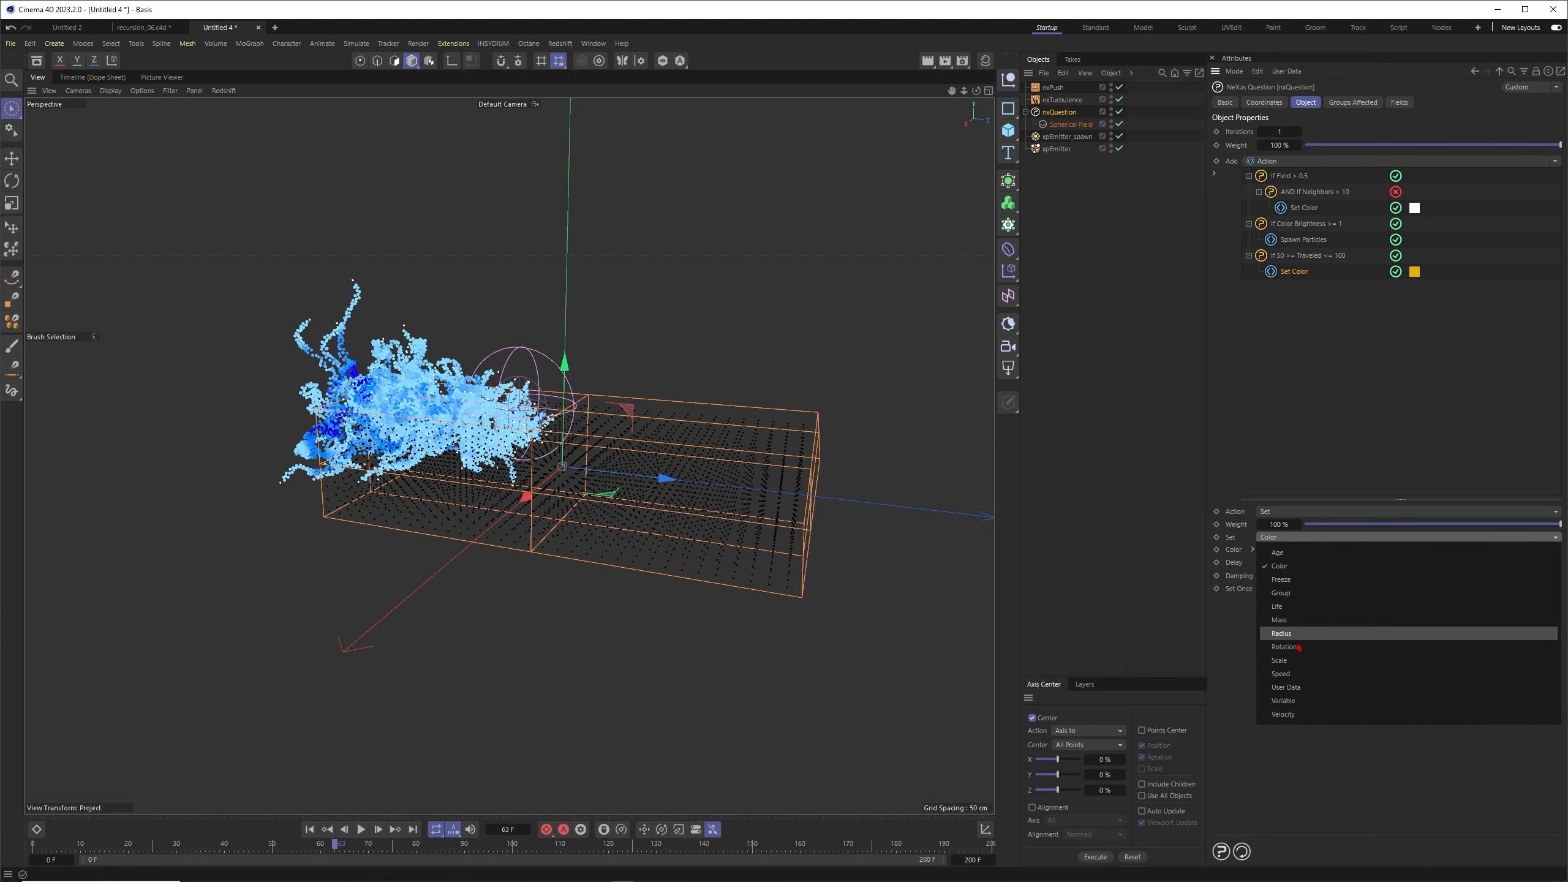
pyautogui.click(1285, 674)
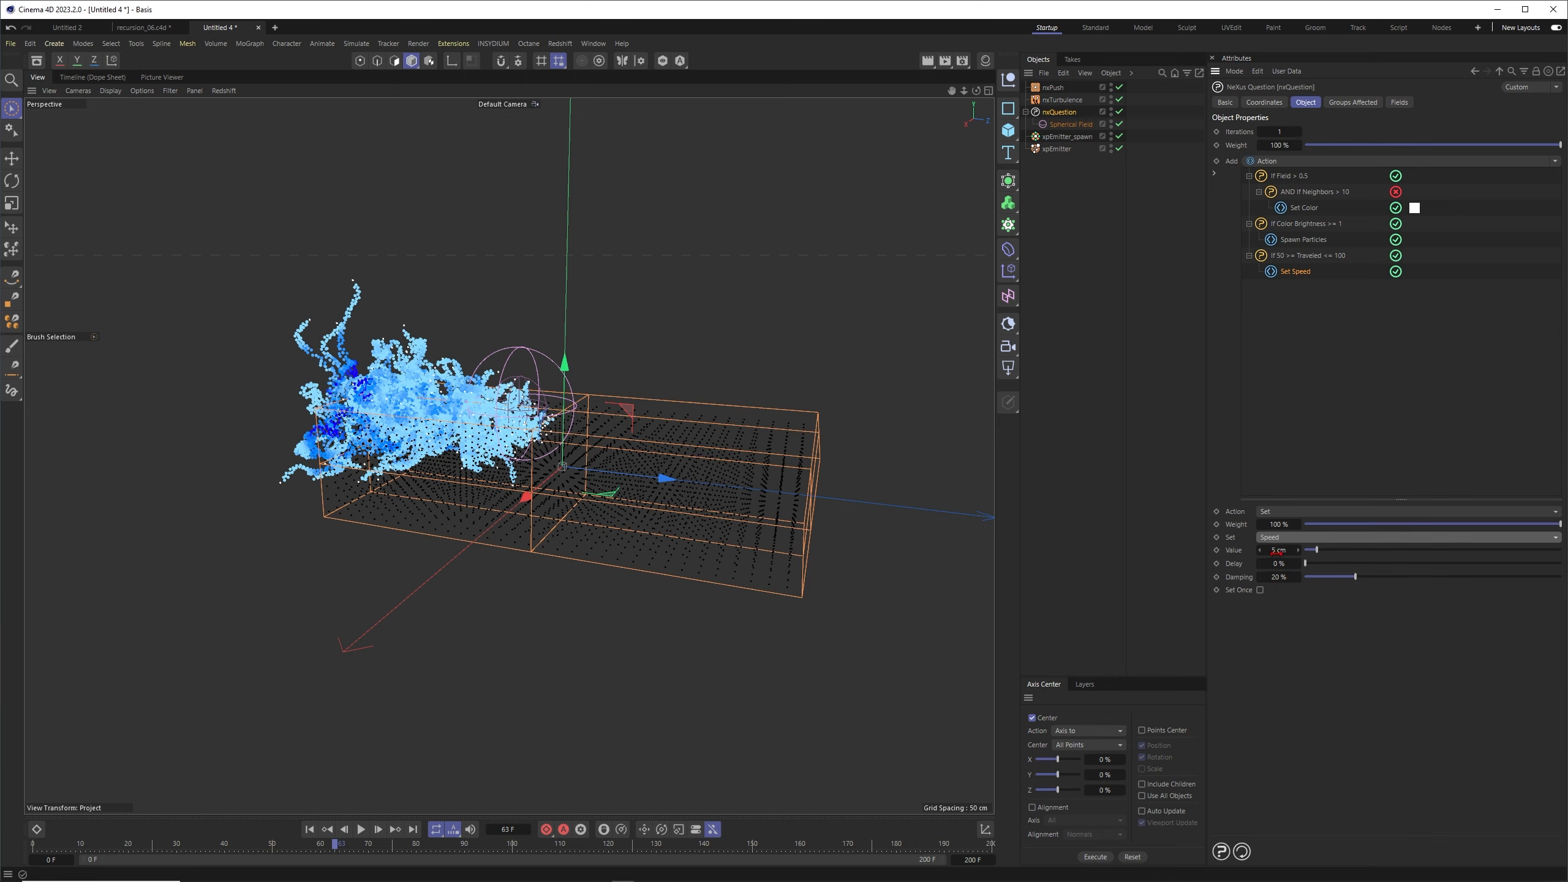
# Set the Set Speed action's Damping to 30% and its Value to 0 cm.
pyautogui.click(1275, 578)
pyautogui.write('30')
pyautogui.press('Return')
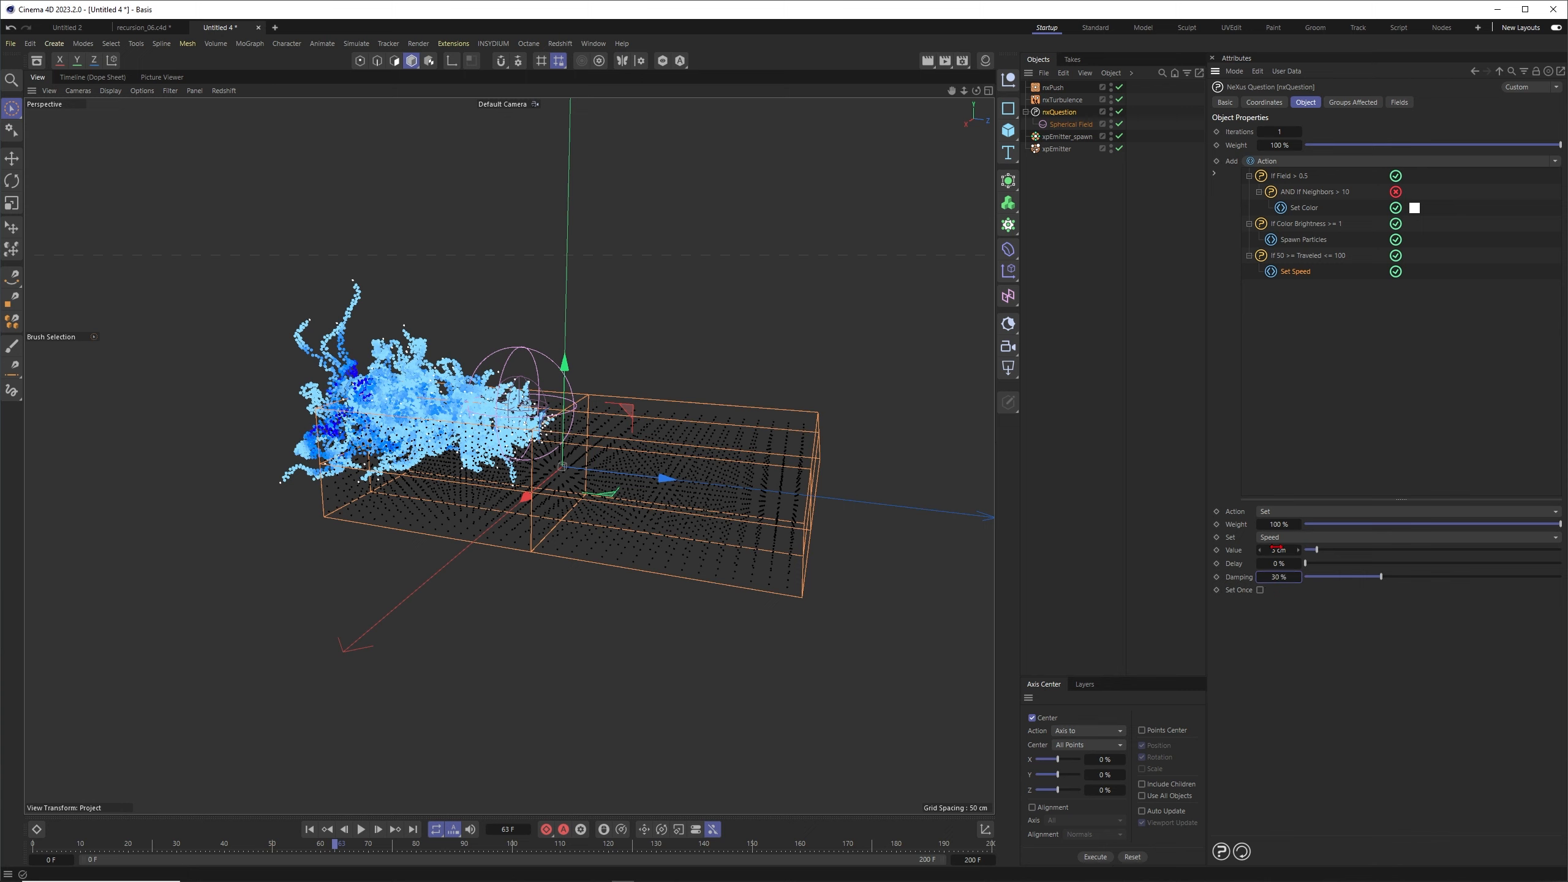
pyautogui.moveTo(1277, 548); pyautogui.dragTo(1239, 562)
pyautogui.click(1303, 334)
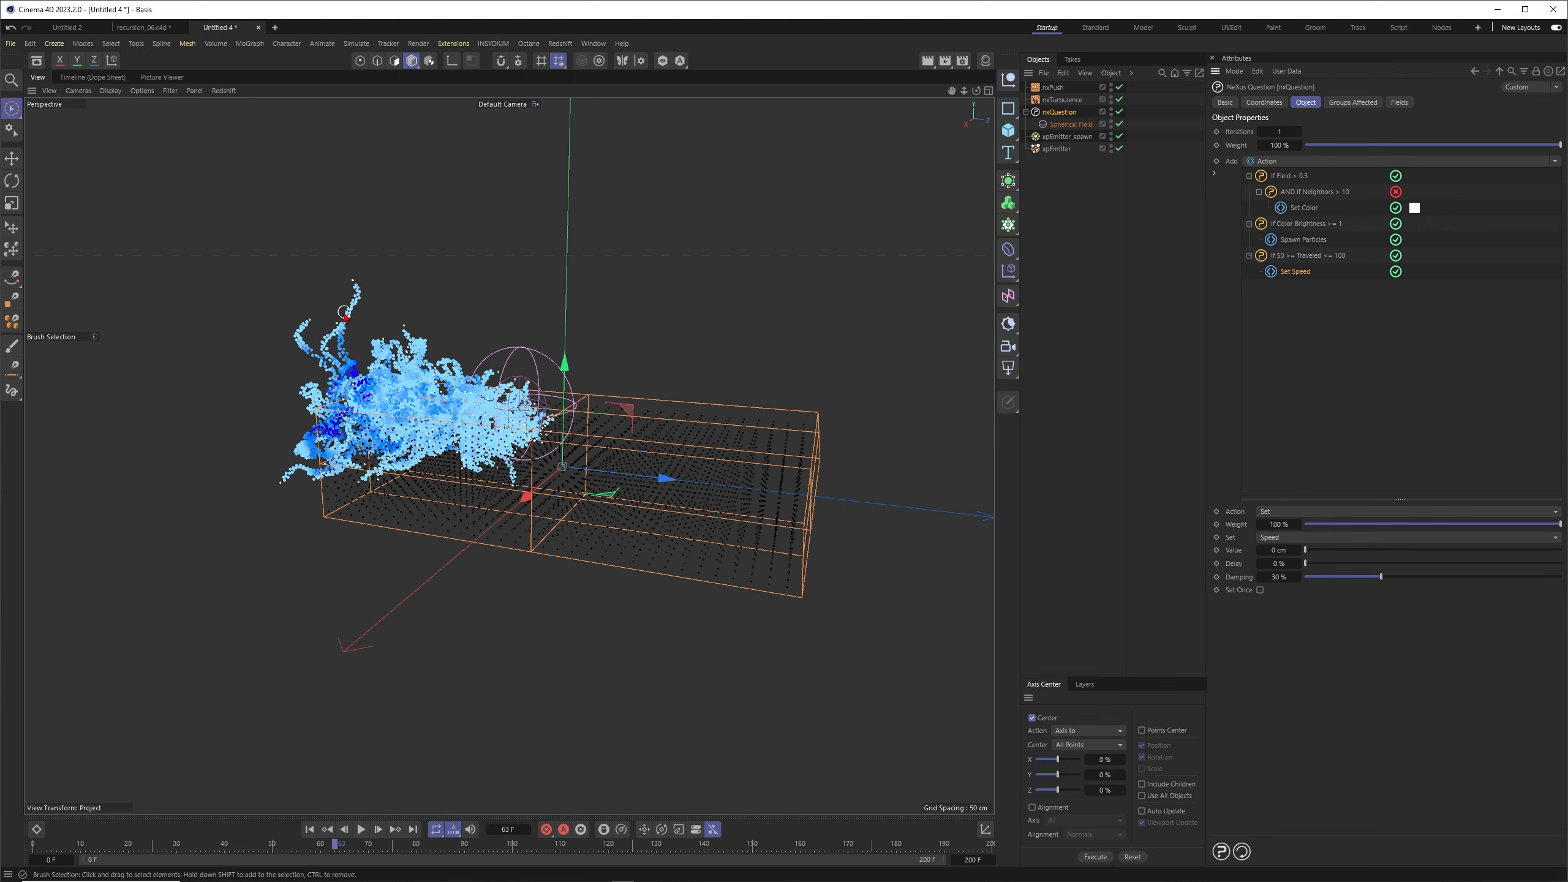
# Play the simulation from the first frame to check the distance-based speed change, then return to the start.
pyautogui.click(309, 828)
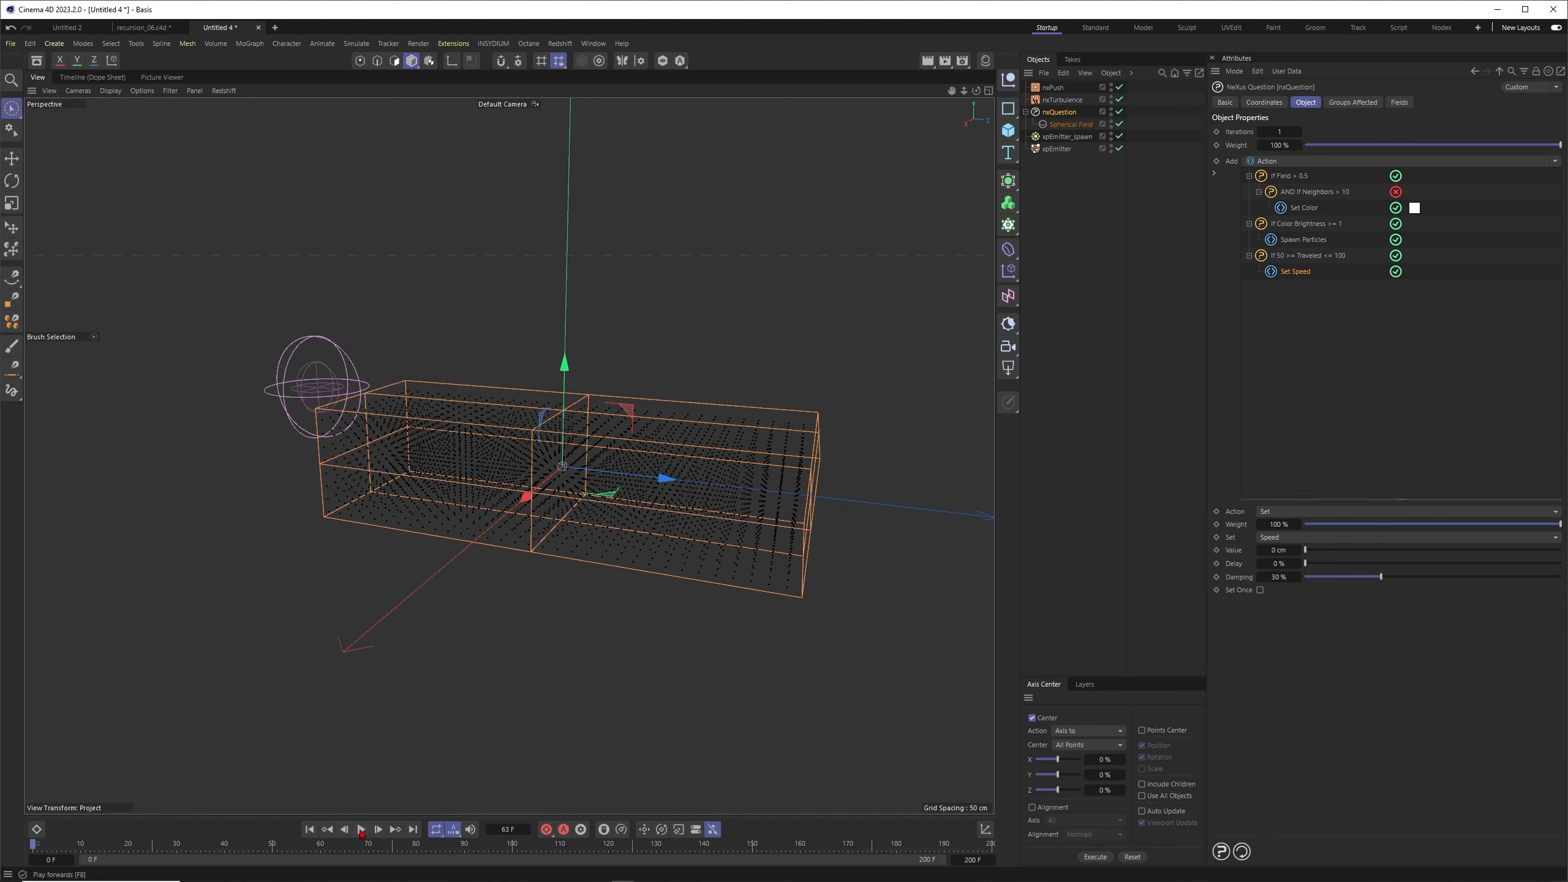
pyautogui.click(362, 829)
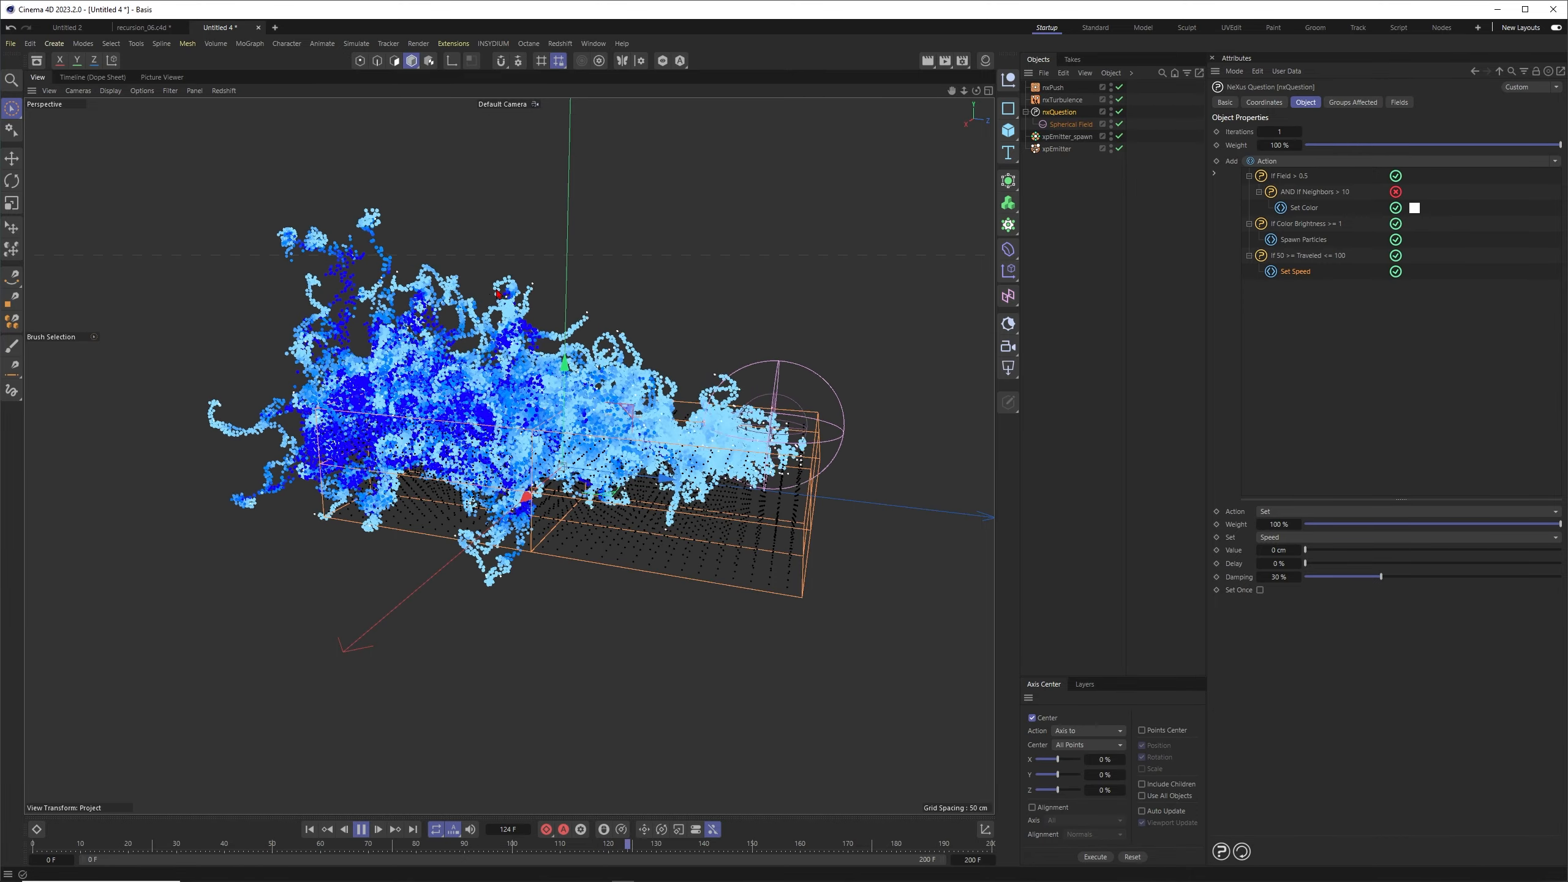
pyautogui.click(360, 829)
pyautogui.click(309, 829)
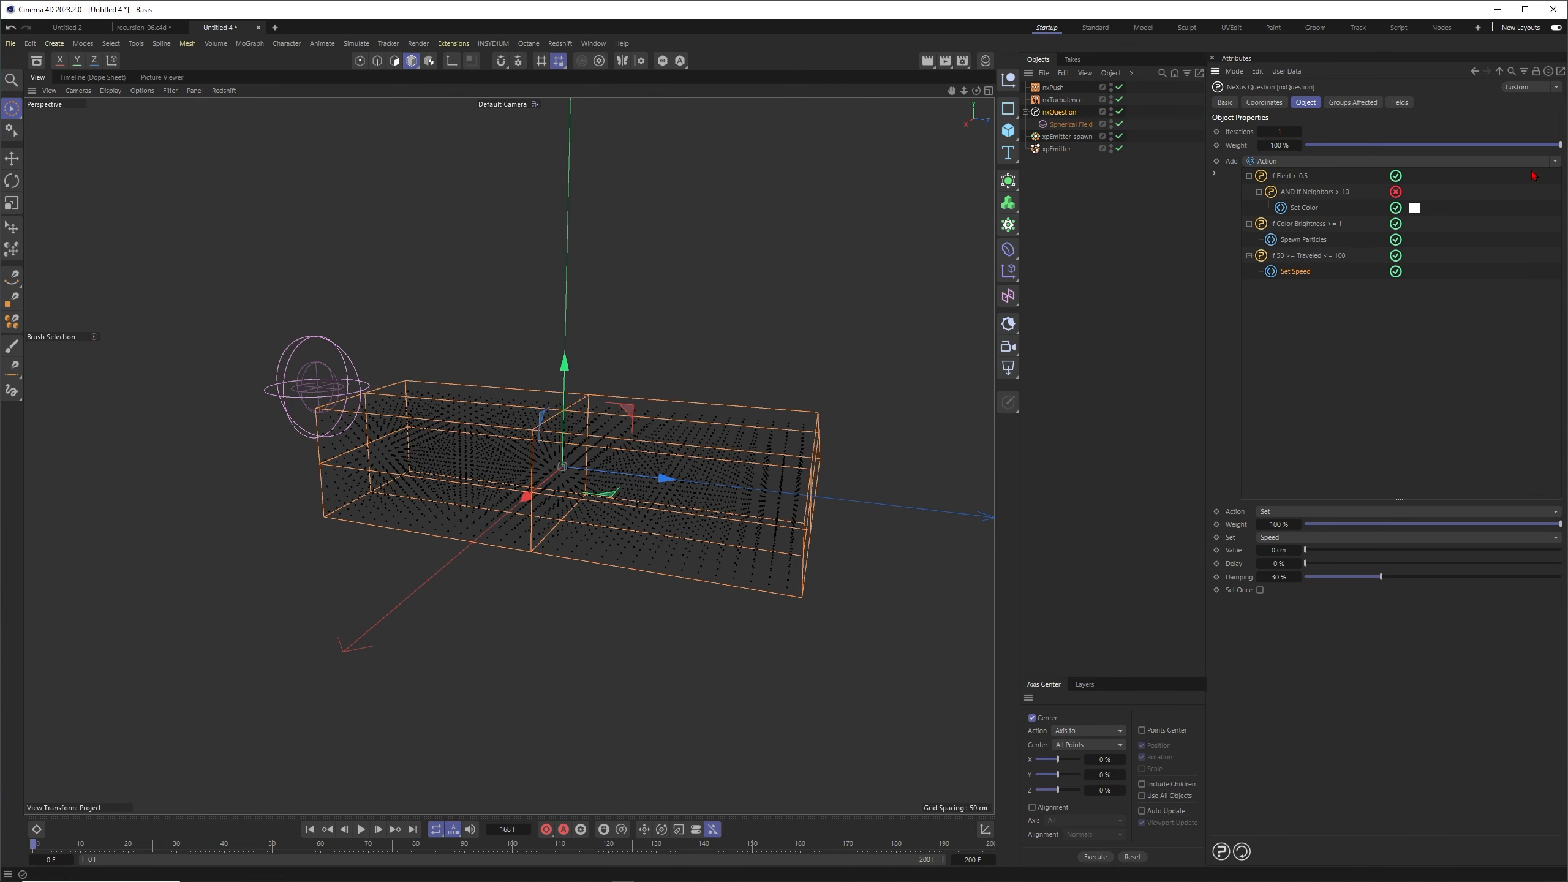
# Add another question to nxQuestion's list, following the Set Speed action.
pyautogui.click(1554, 162)
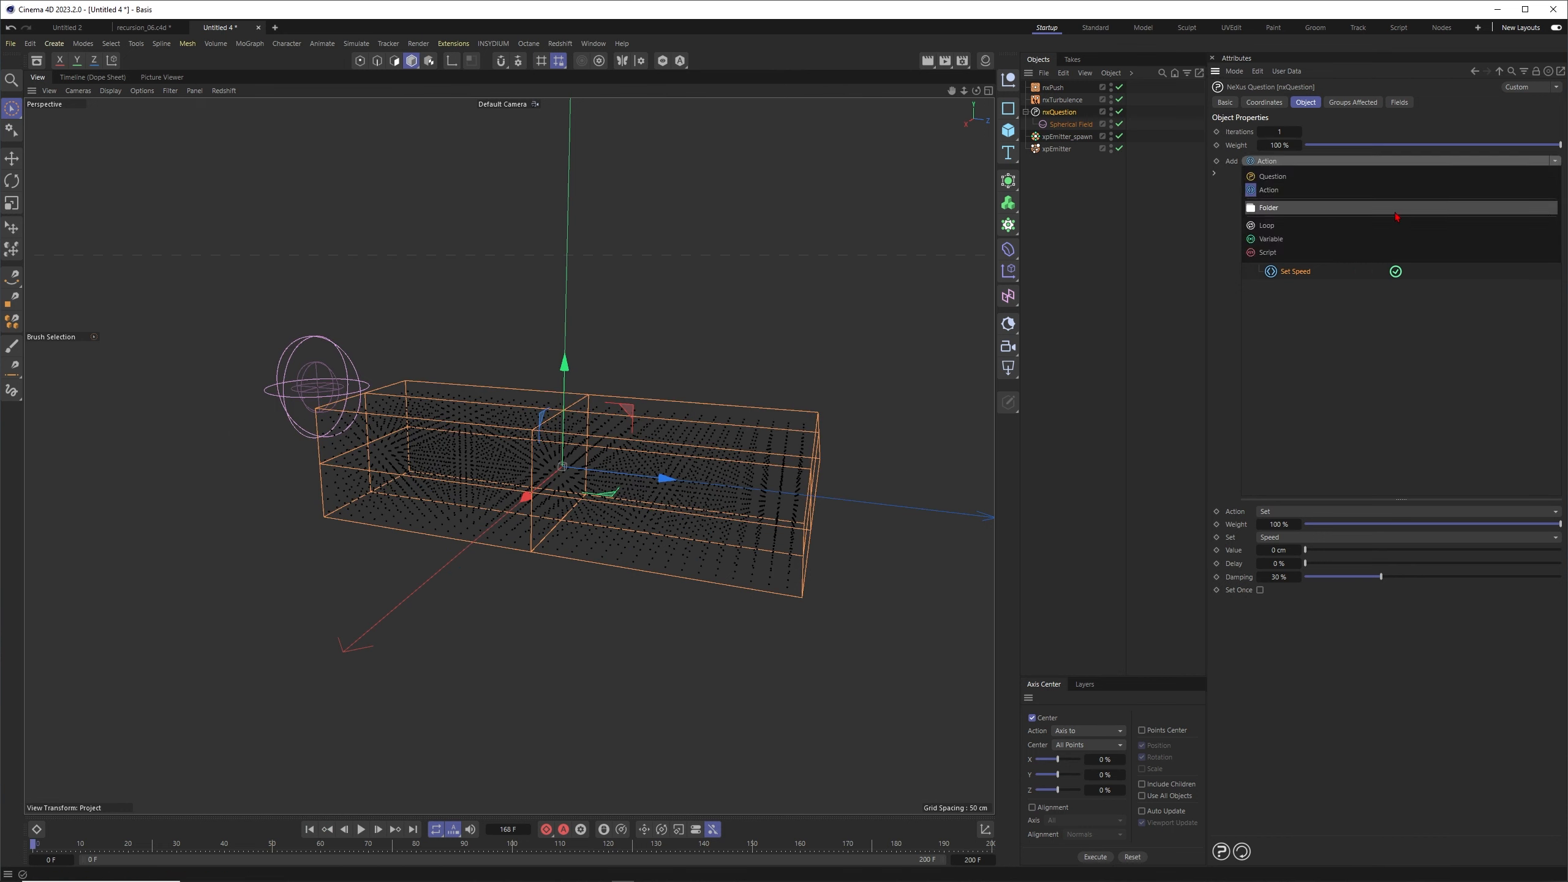
pyautogui.click(1313, 175)
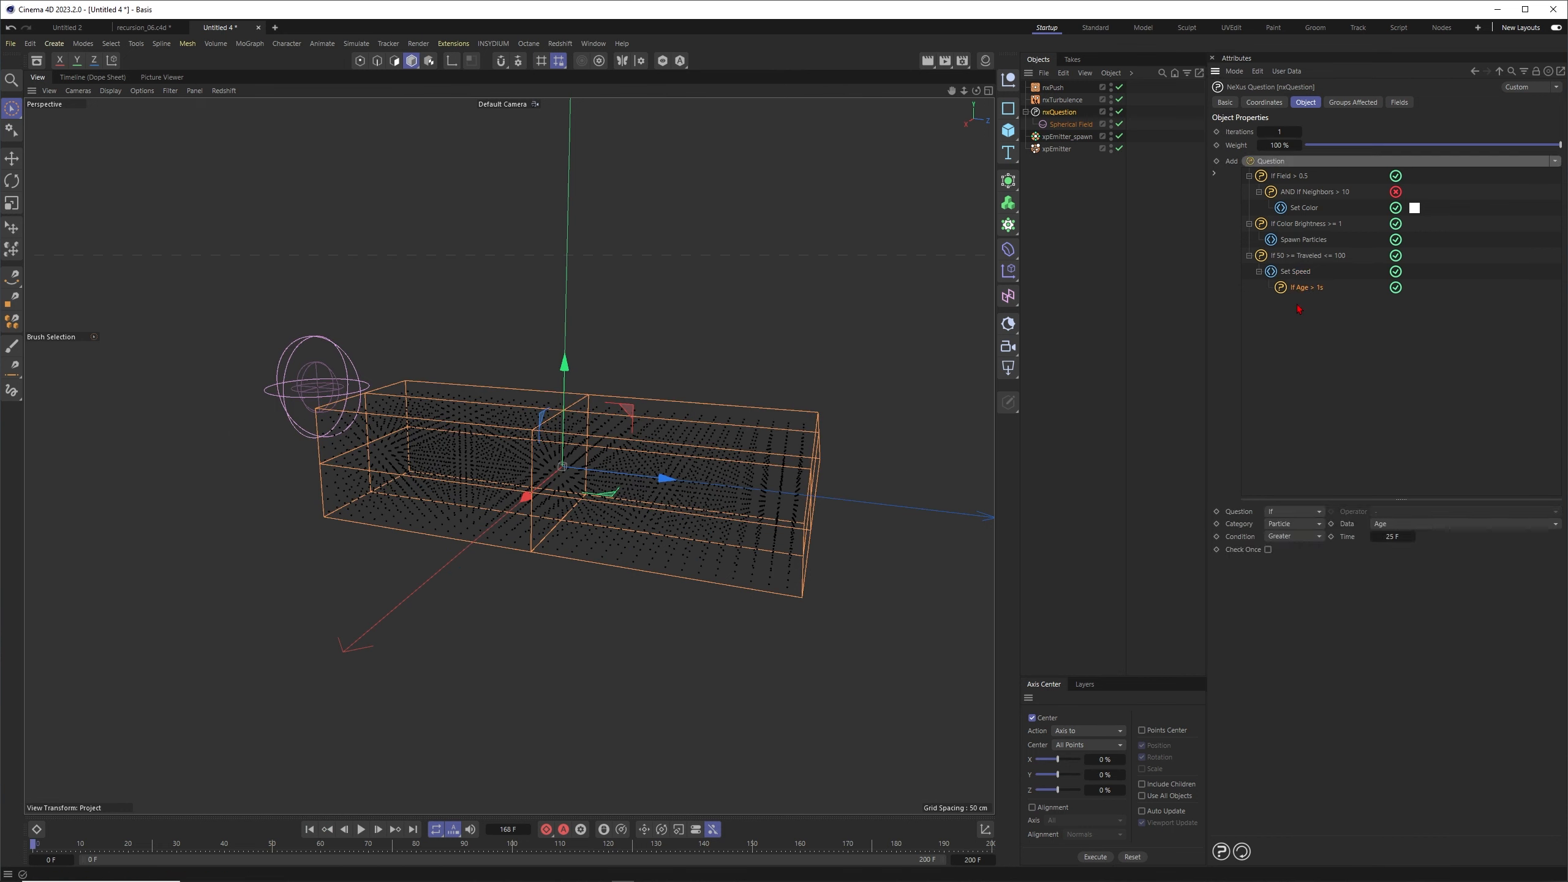